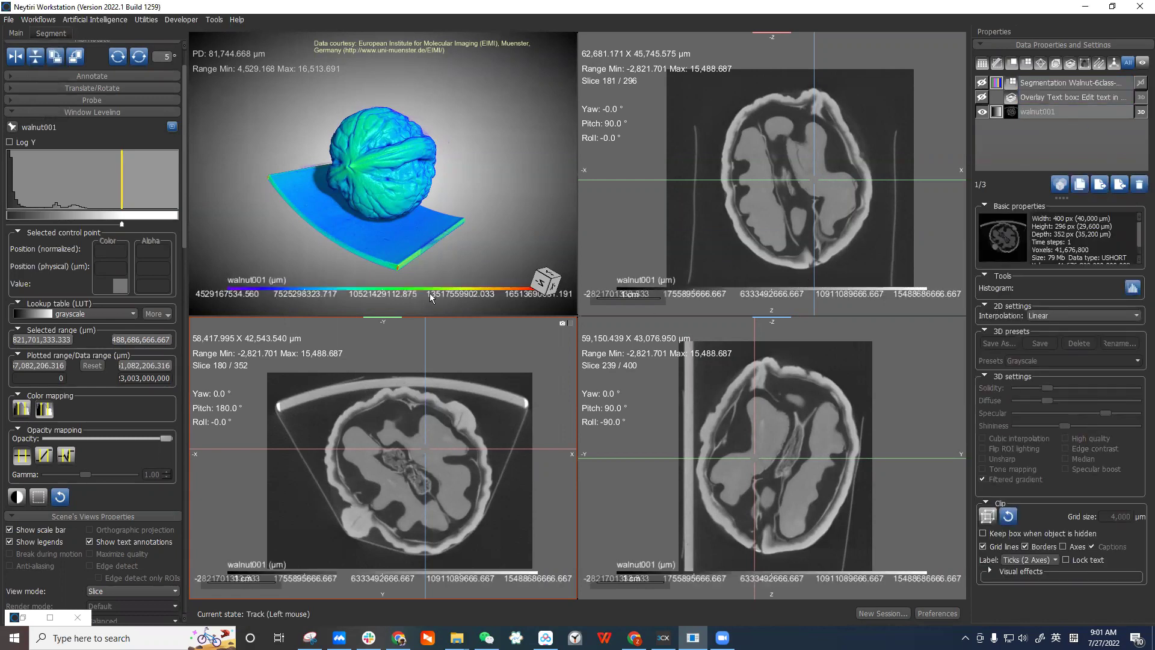
Rotate the 3D walnut model and reposition the crosshair and image in the XY slice view to inspect different cross-sections.
left_click_drag(432, 290, 441, 96)
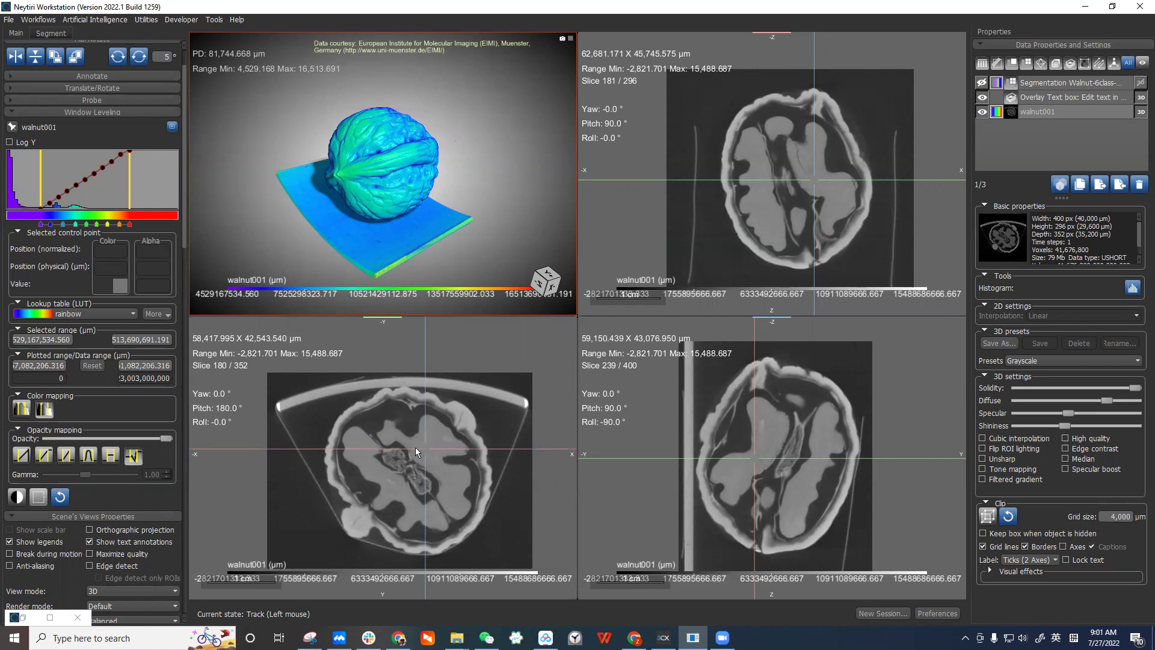
mouse_move(426, 449)
left_mouse_down()
mouse_move(406, 445)
mouse_move(434, 441)
left_mouse_up()
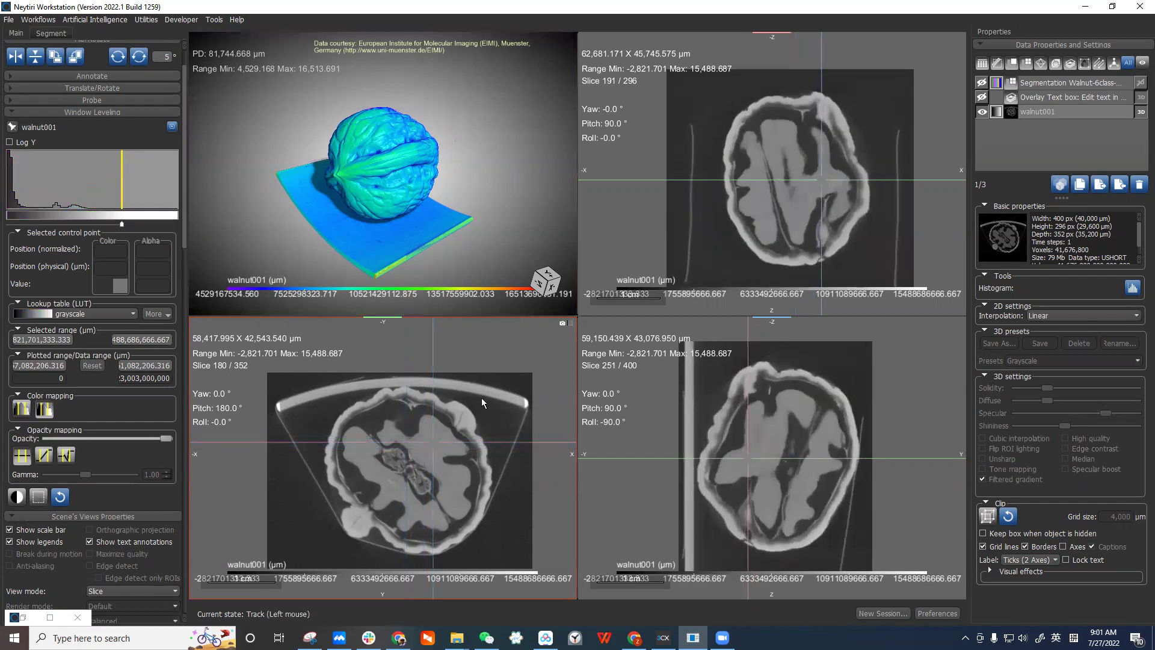
left_click_drag(429, 441, 432, 443)
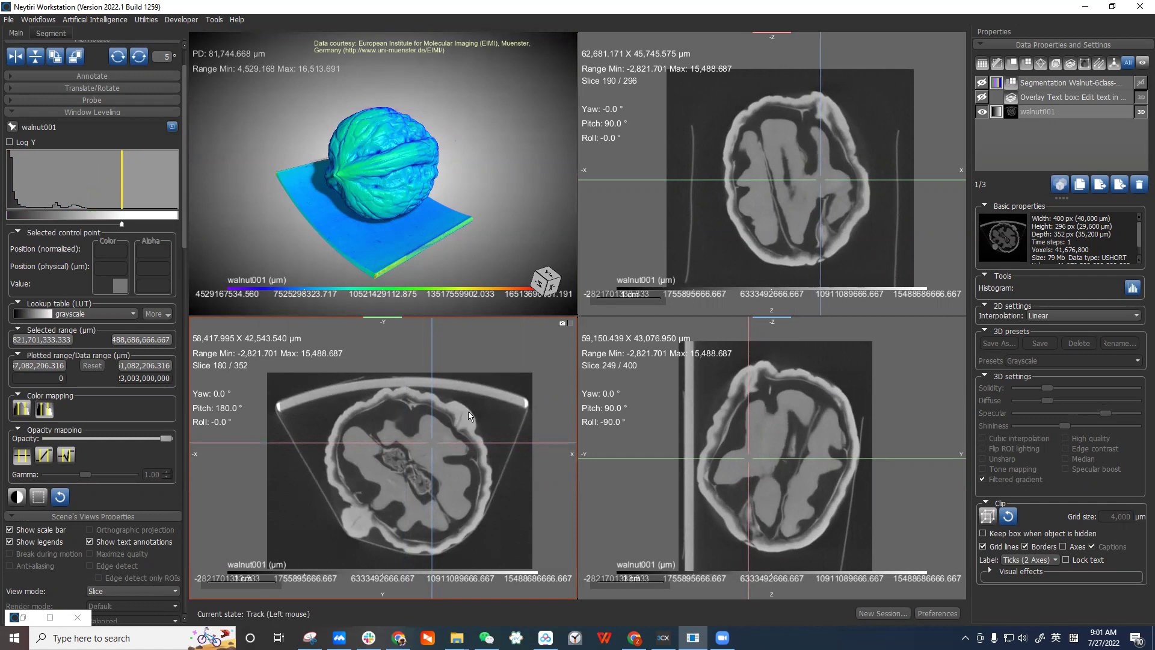
left_click_drag(464, 411, 476, 401)
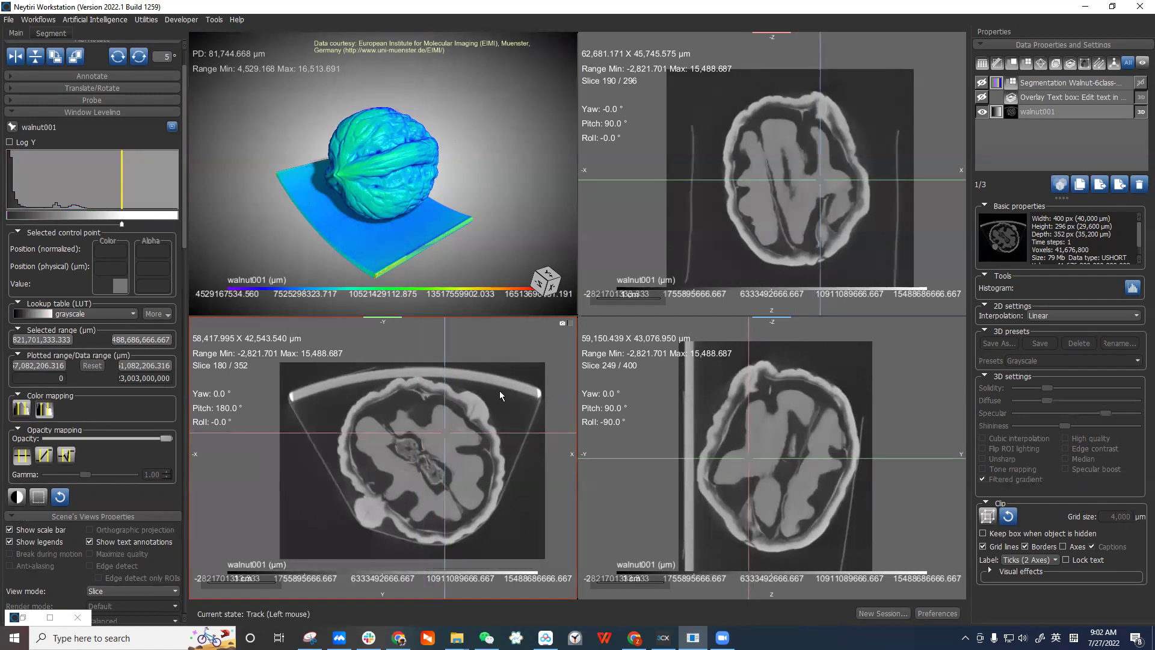
Enlarge the XY slice view to fill the workspace and recenter the walnut cross-section in it.
double_click(516, 385)
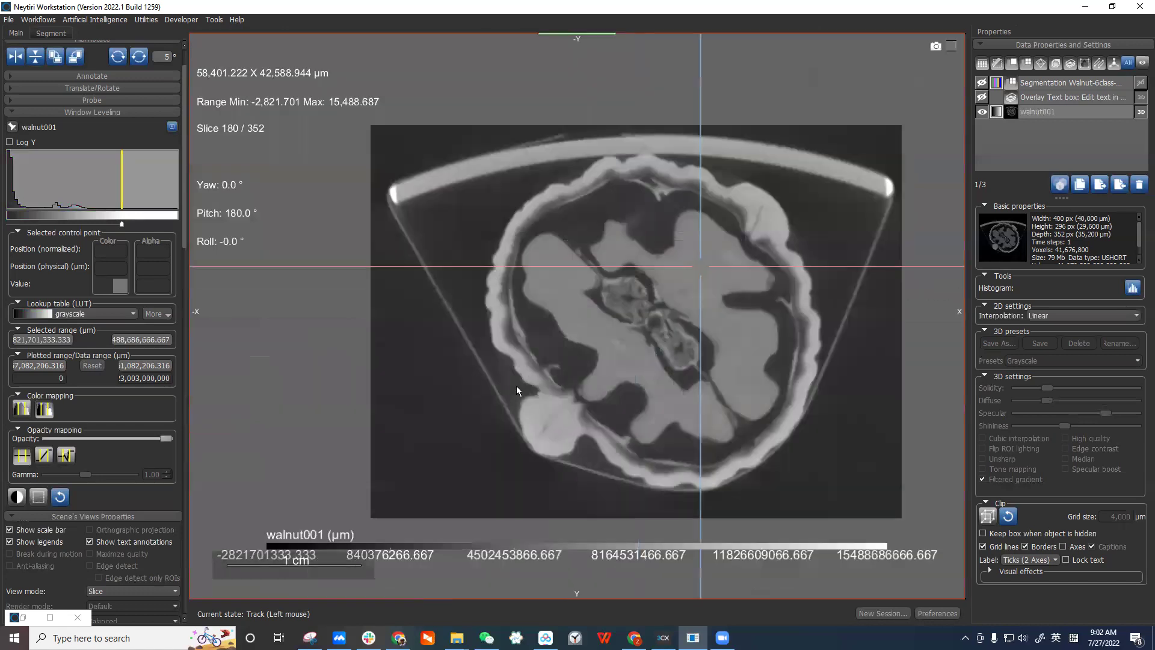
scroll(780, 356, "down", 1)
left_click_drag(780, 356, 714, 353)
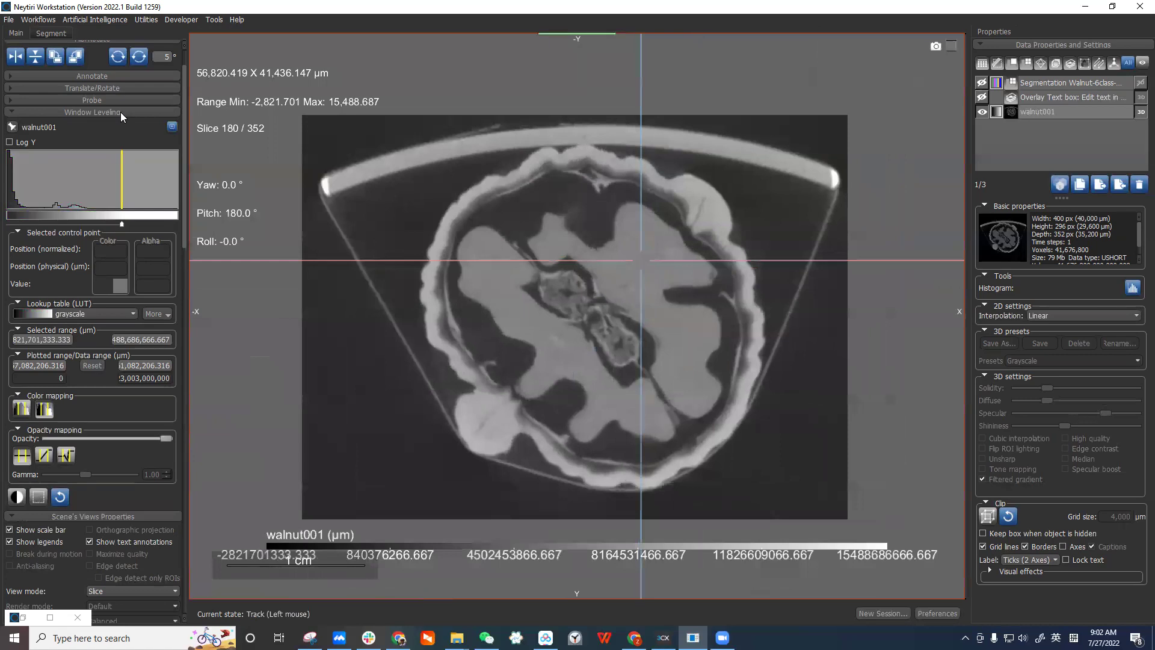
Detach the Window Leveling panel and narrow walnut001's selected intensity range to about 5,046.586–7,863.748.
left_click_drag(130, 111, 168, 60)
left_click_drag(233, 138, 128, 147)
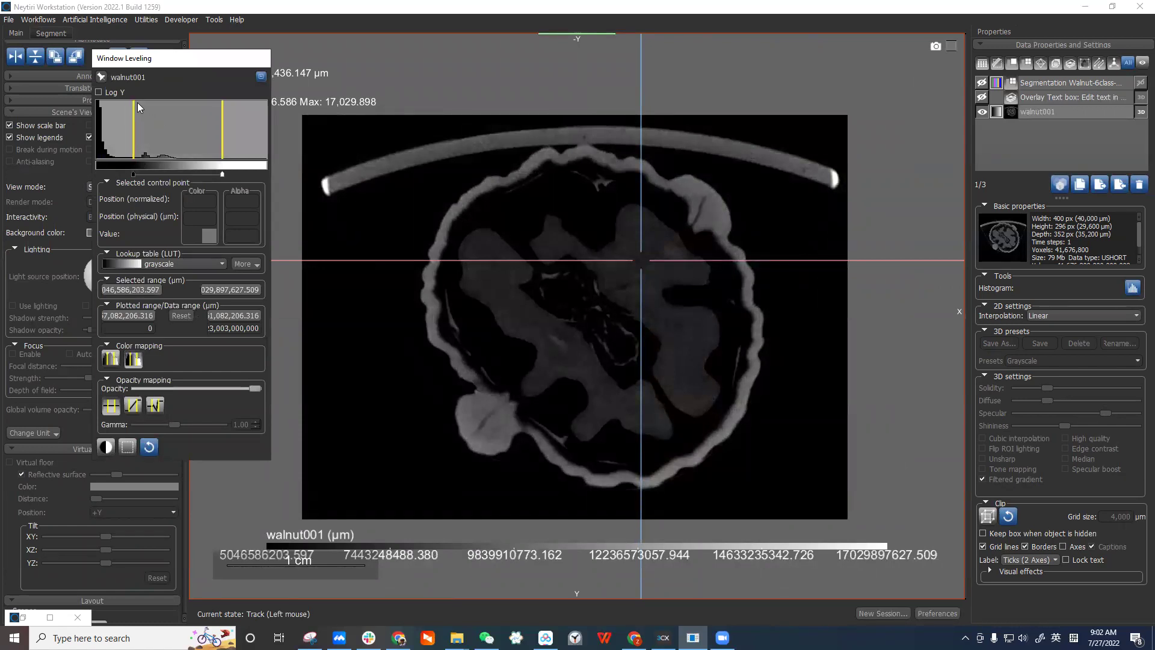
left_click_drag(222, 135, 164, 126)
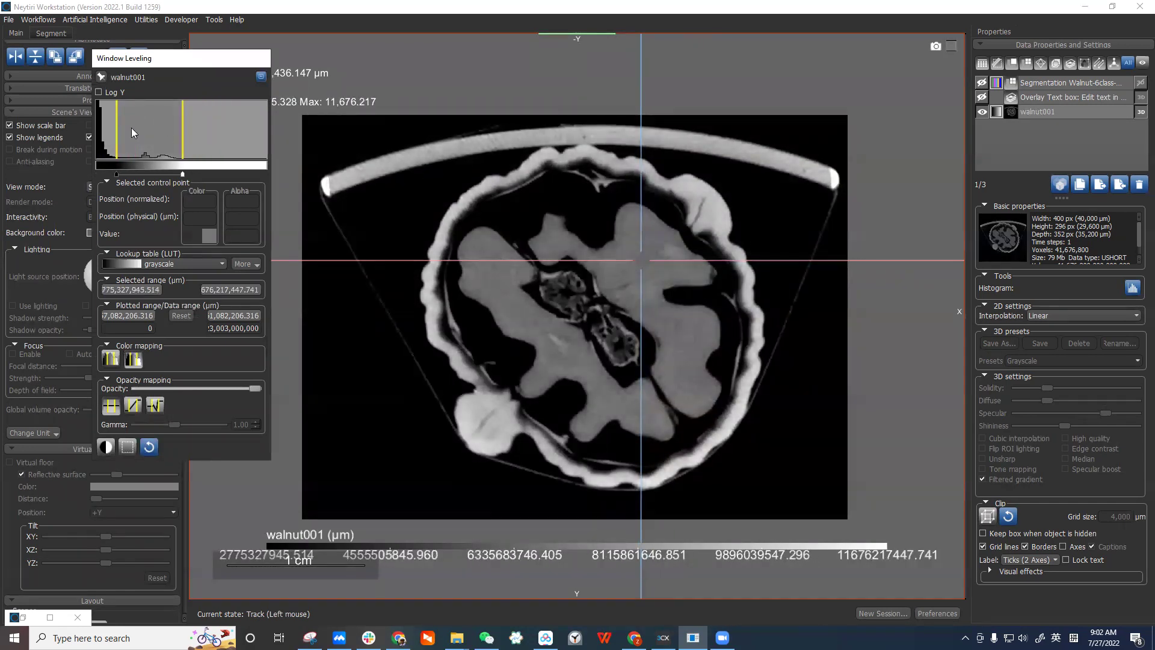
left_click_drag(150, 127, 166, 127)
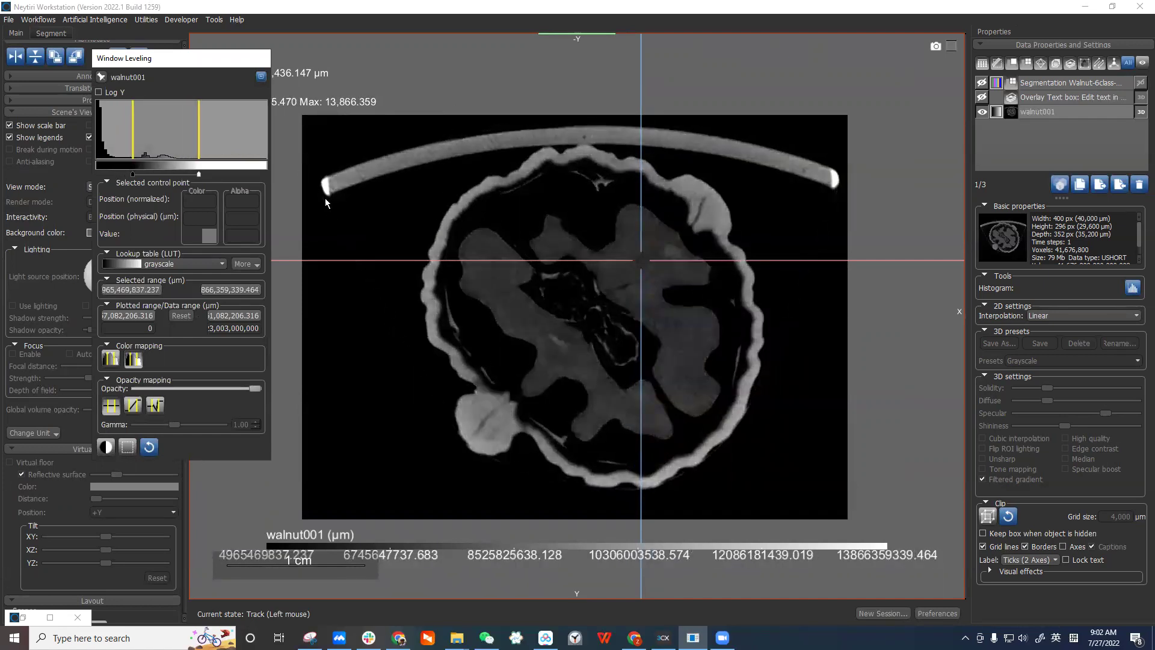
left_click_drag(200, 143, 184, 146)
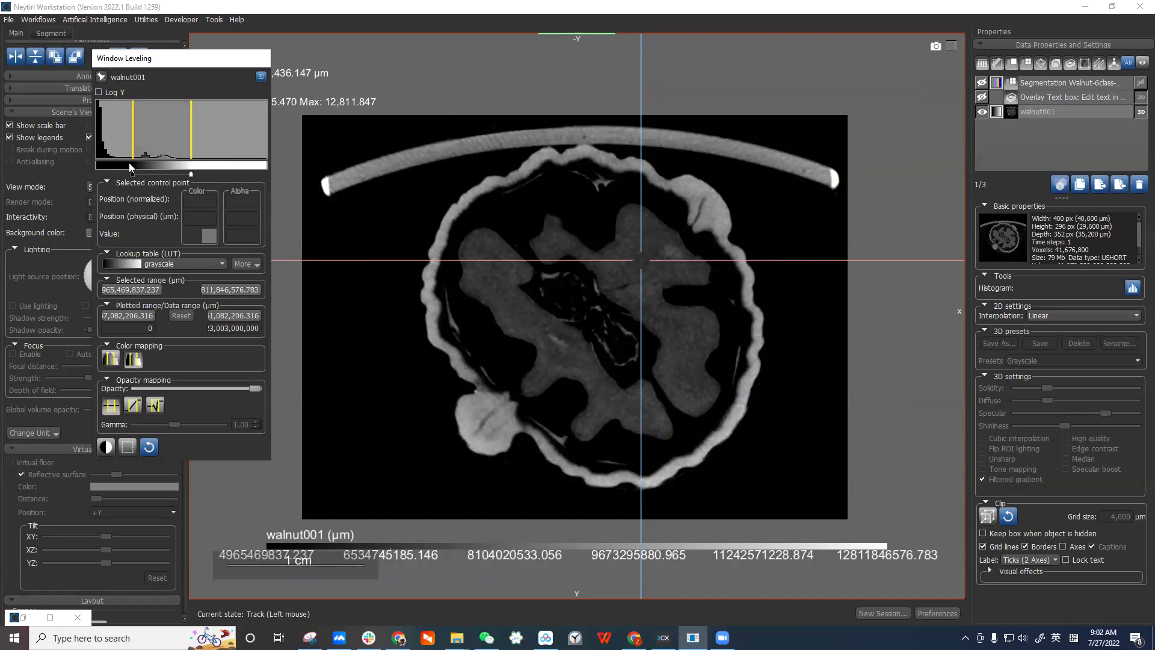
left_click_drag(165, 130, 171, 131)
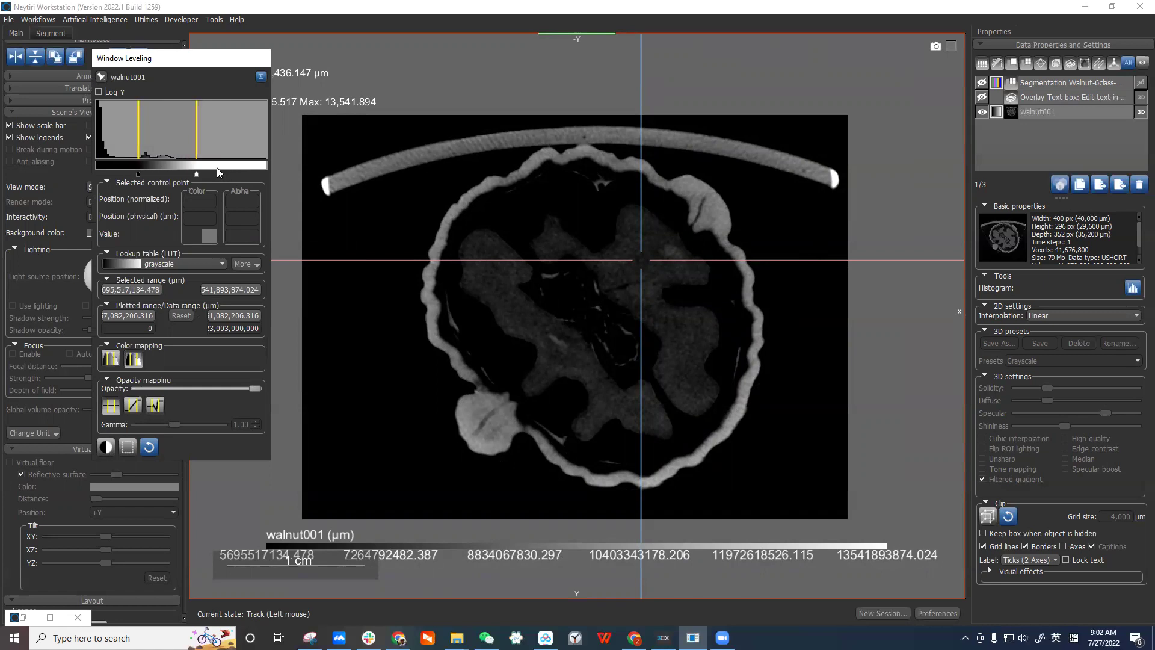
left_click_drag(193, 142, 148, 137)
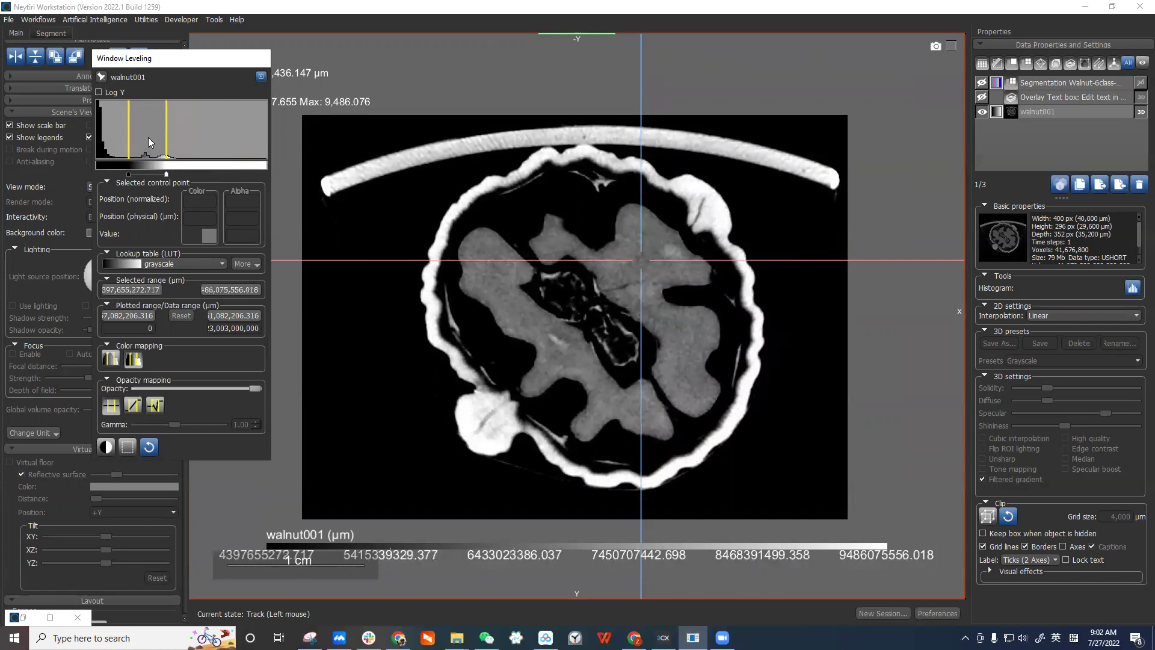
mouse_move(148, 137)
left_mouse_down()
mouse_move(172, 133)
mouse_move(142, 132)
left_mouse_up()
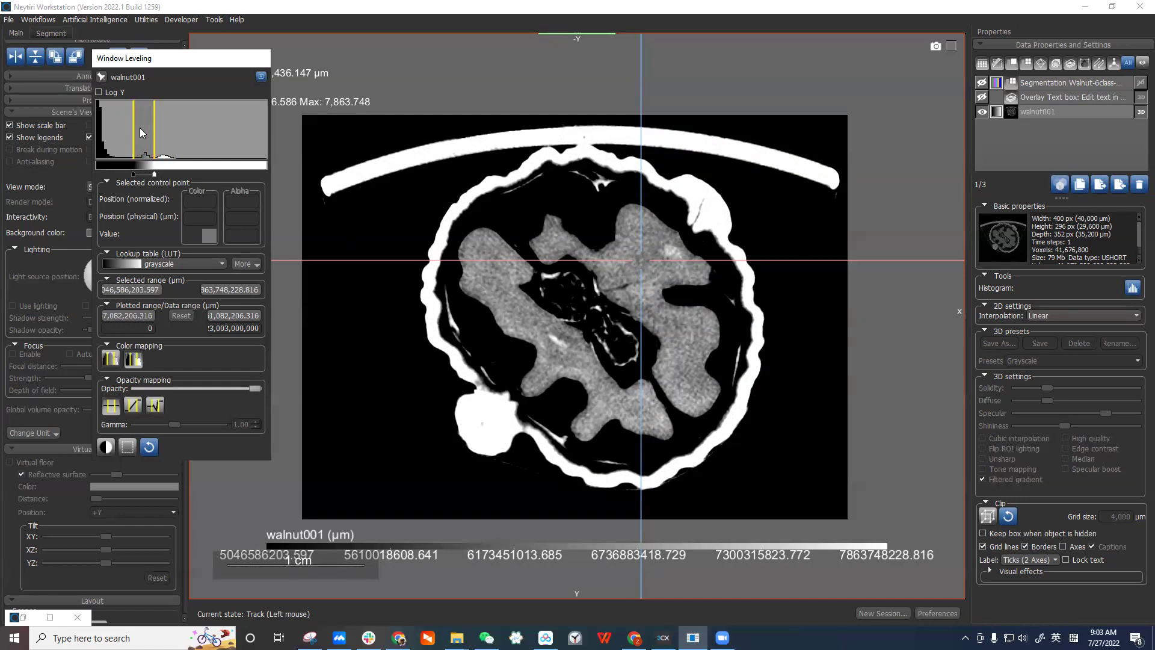
Try the magenta2 and Hot metal lookup tables on the walnut001 slice.
left_click(163, 268)
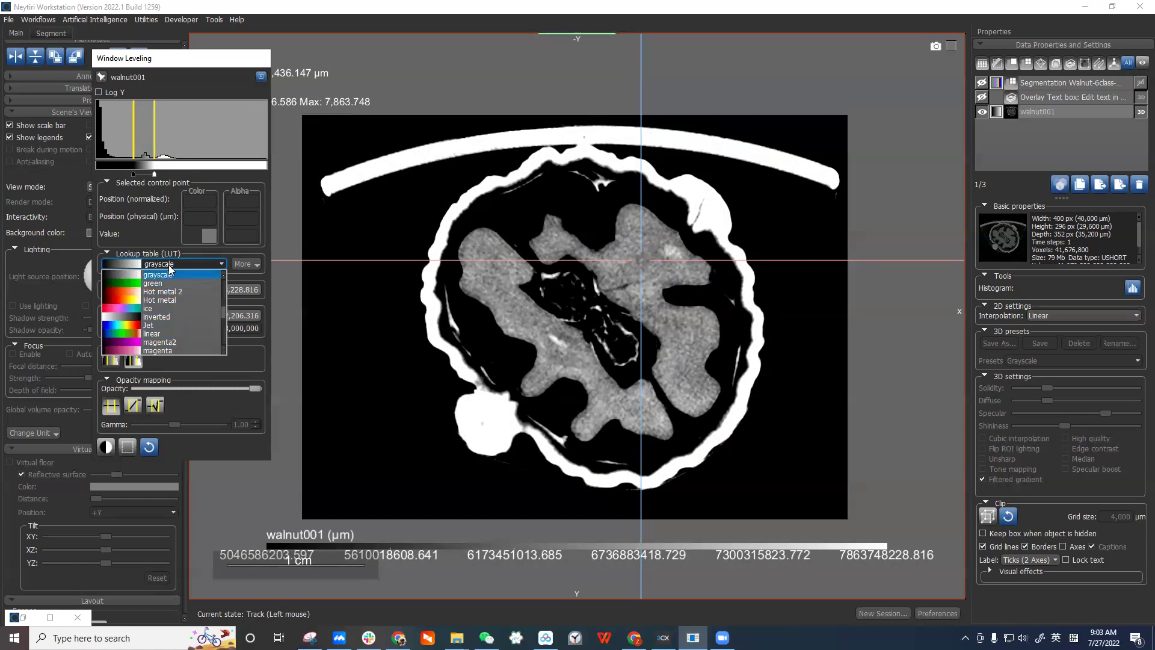
left_click(187, 342)
left_click(191, 265)
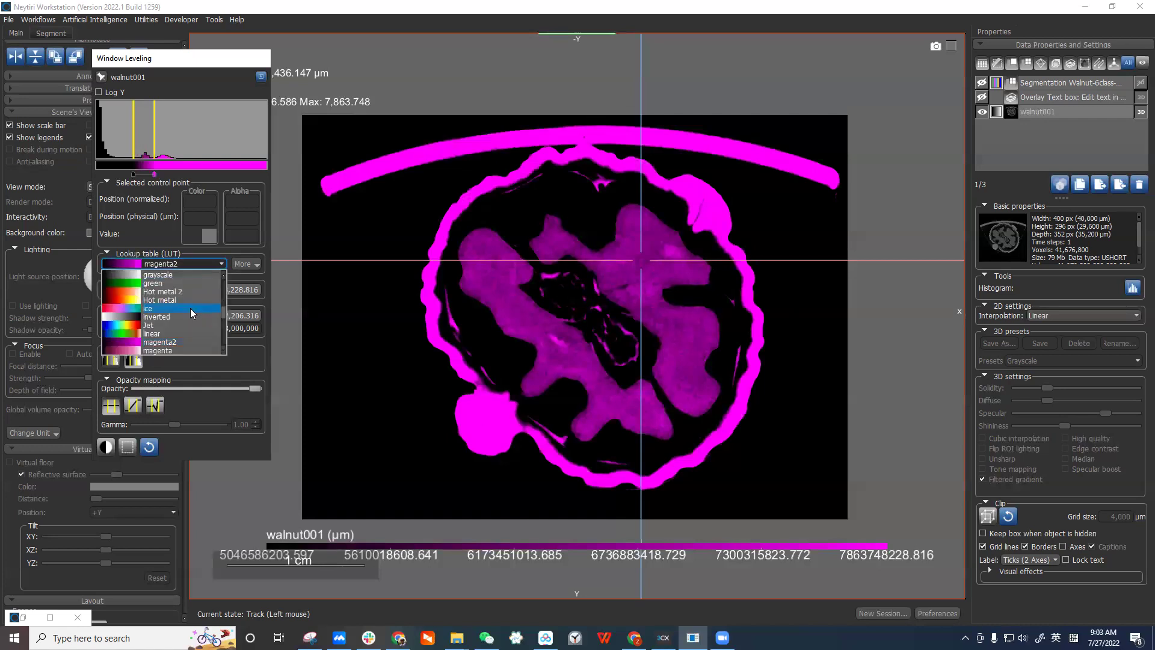
left_click(194, 301)
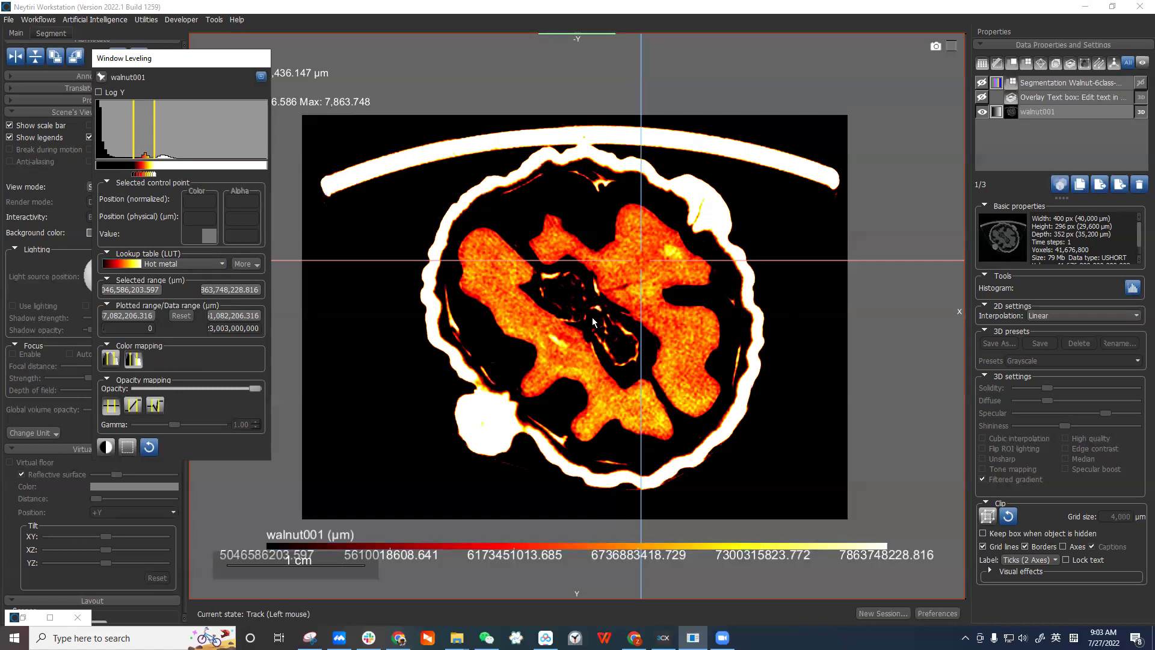
Apply the PET lookup table to walnut001.
left_click(194, 265)
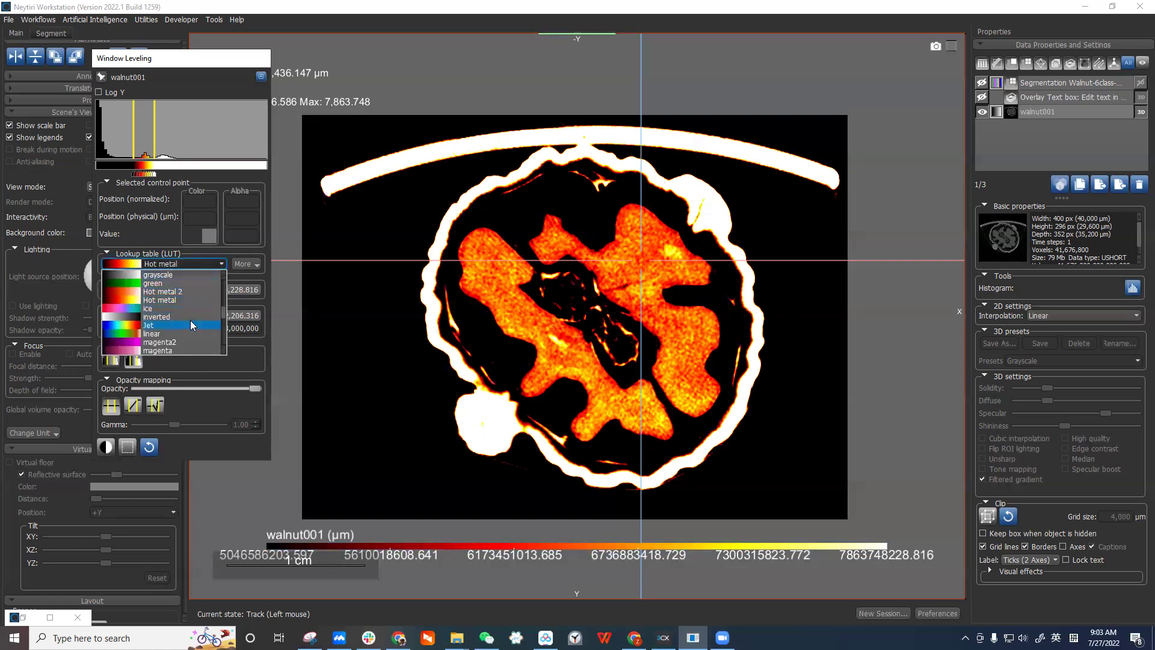
scroll(190, 320, "down", 2)
scroll(195, 310, "down", 2)
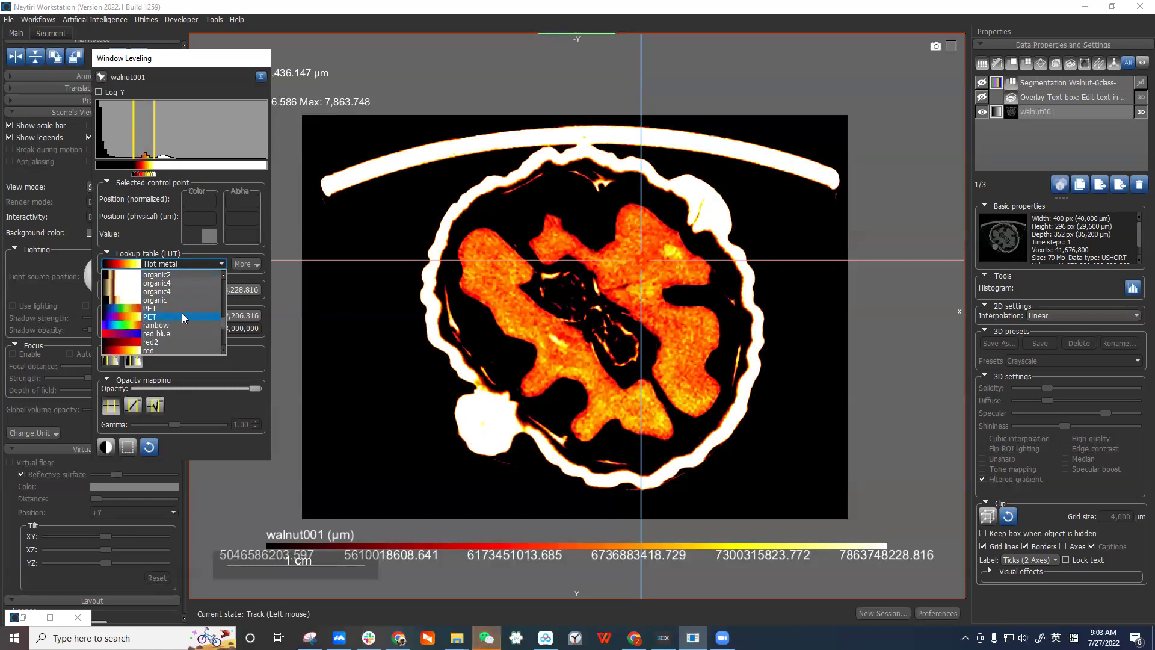
key("Escape")
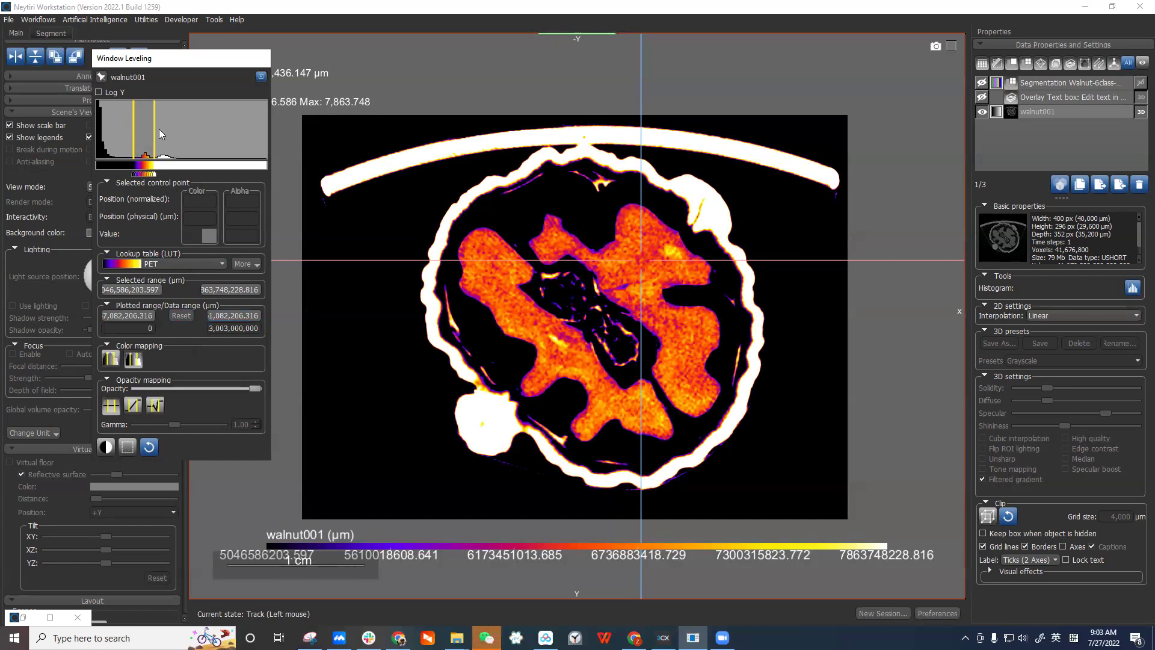
Raise the upper limit of the selected range to about 10,216.123 and map the PET colors across the full data range.
left_click_drag(156, 135, 173, 139)
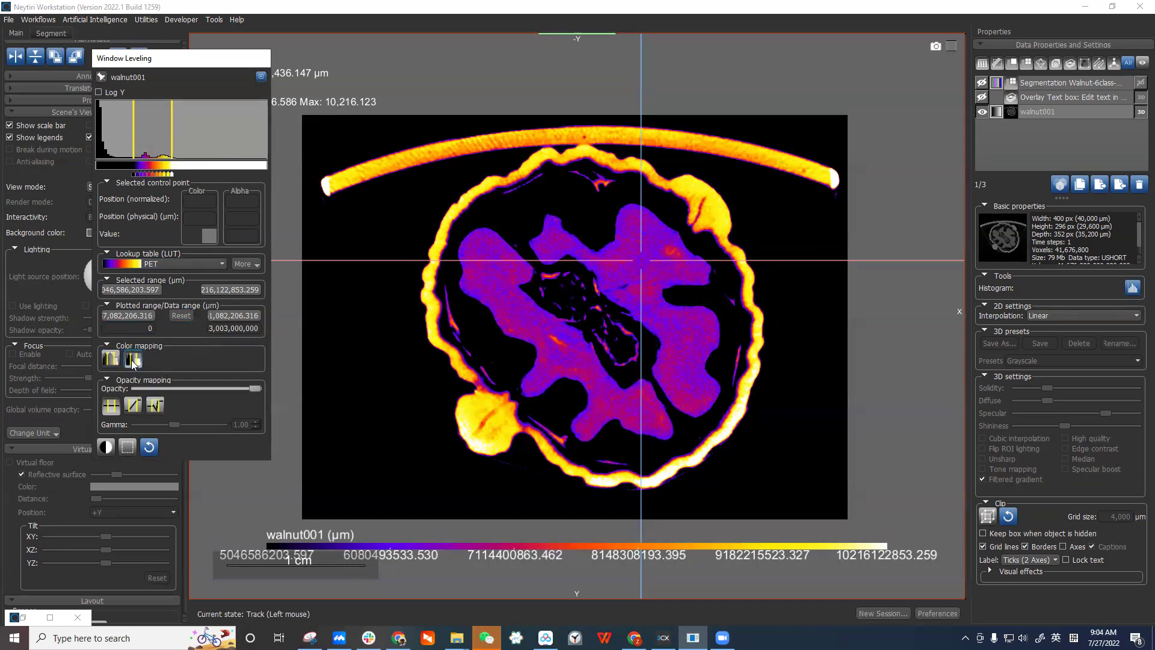
left_click(111, 360)
left_click(112, 361)
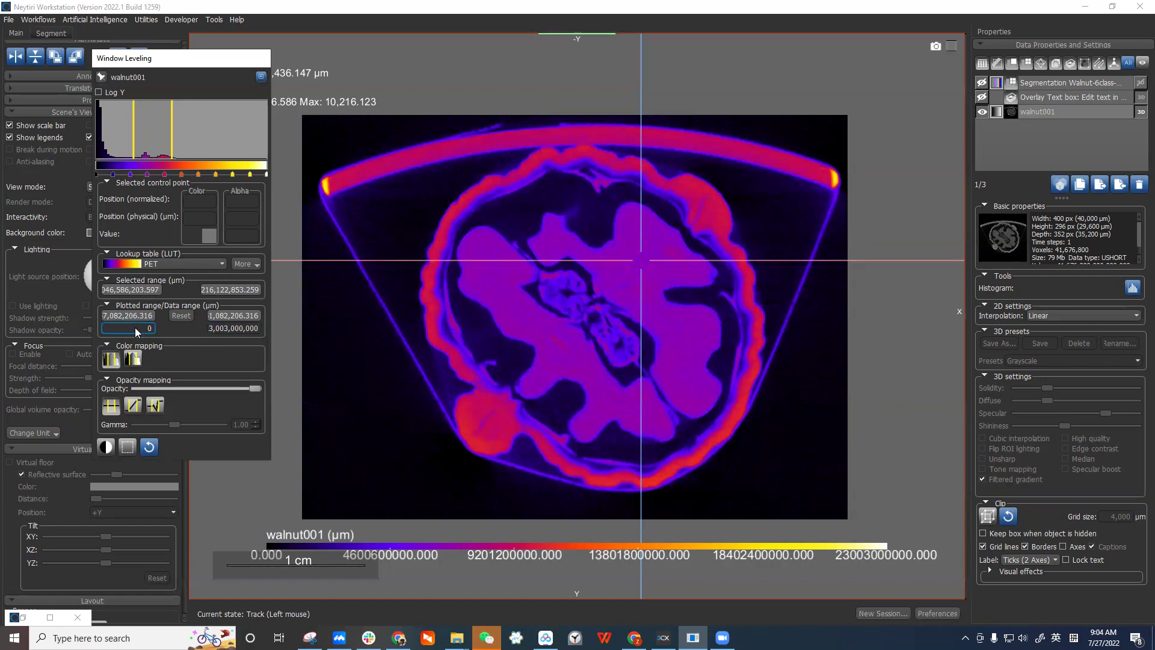
Set walnut001's selected range to about 5,857.750–16,299.850 and reset the plotted histogram range.
left_click(214, 331)
left_click_drag(168, 143, 217, 147)
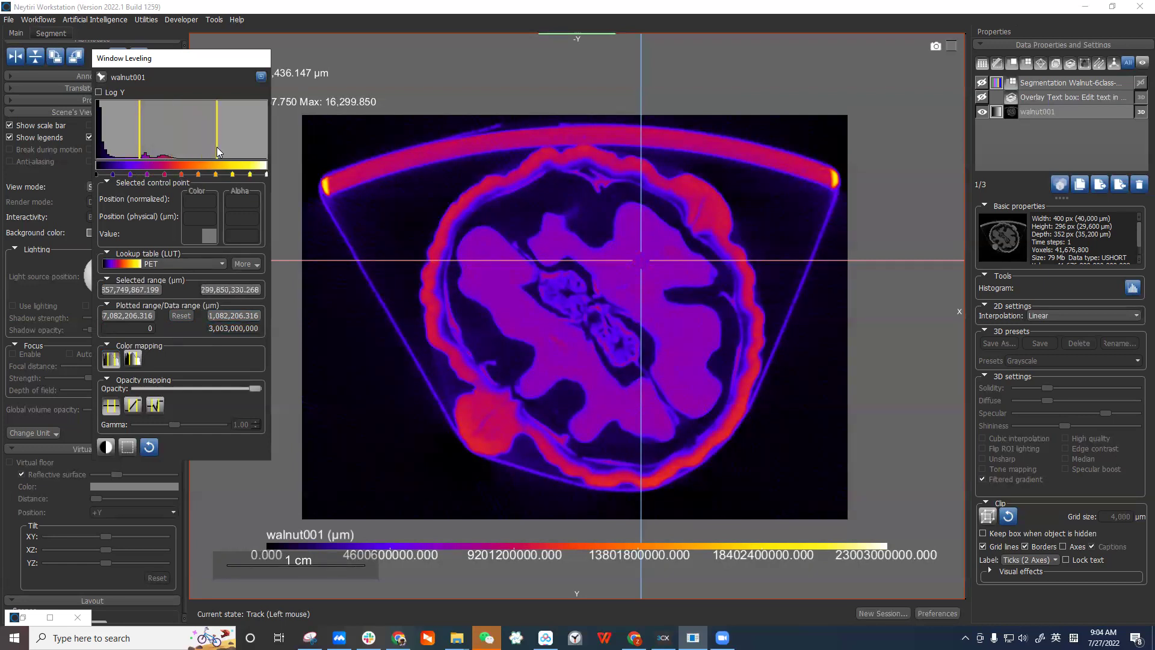
left_click(180, 316)
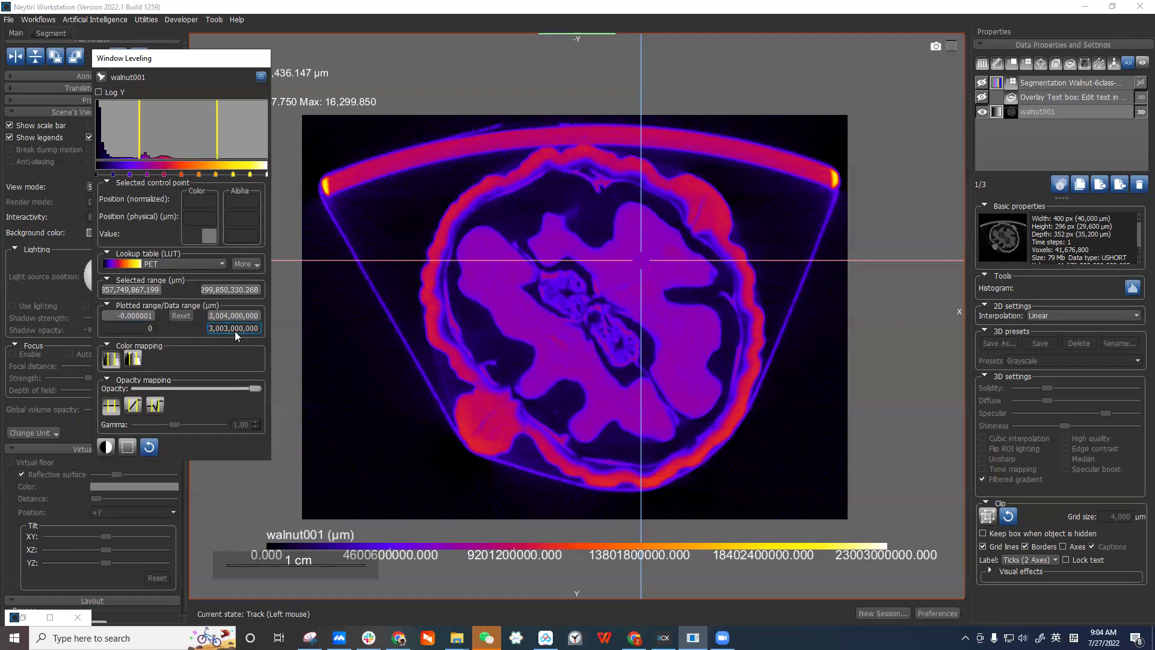
Change the data unit of walnut001 to Density in its image properties and apply it.
right_click(1079, 115)
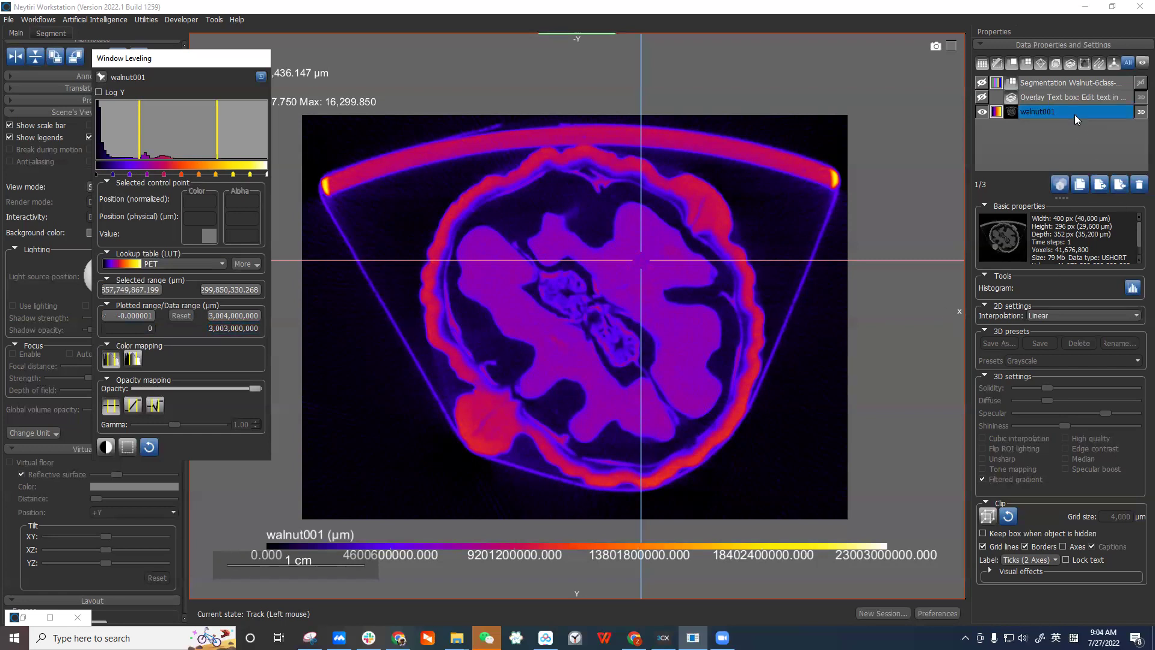
left_click(1079, 122)
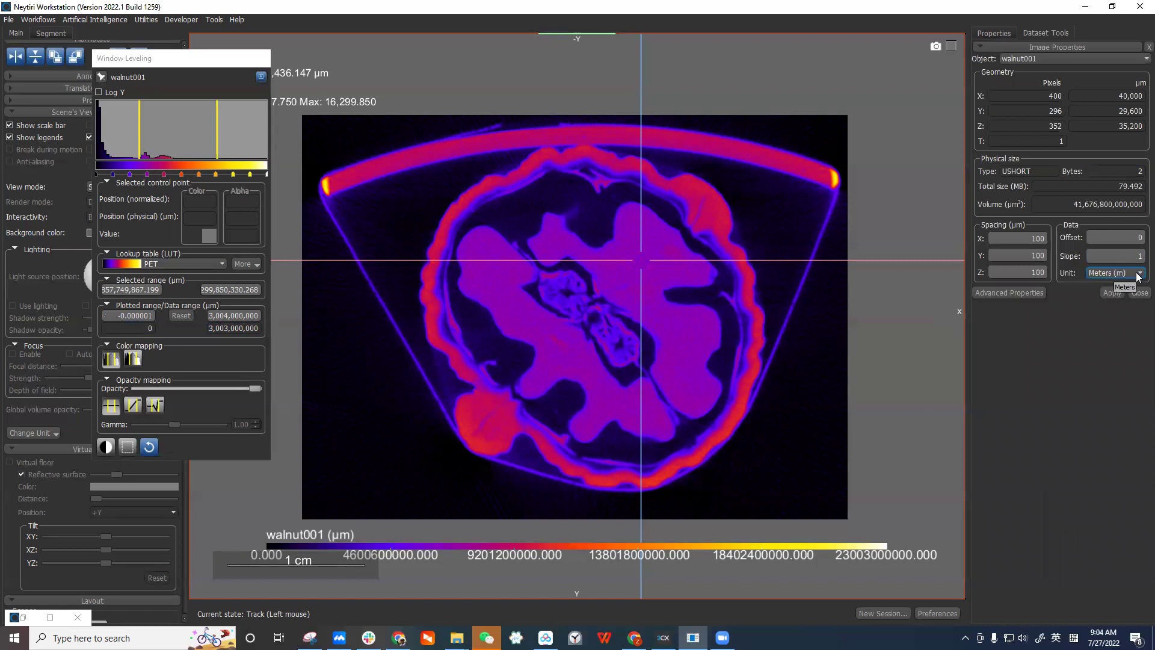
left_click(1139, 274)
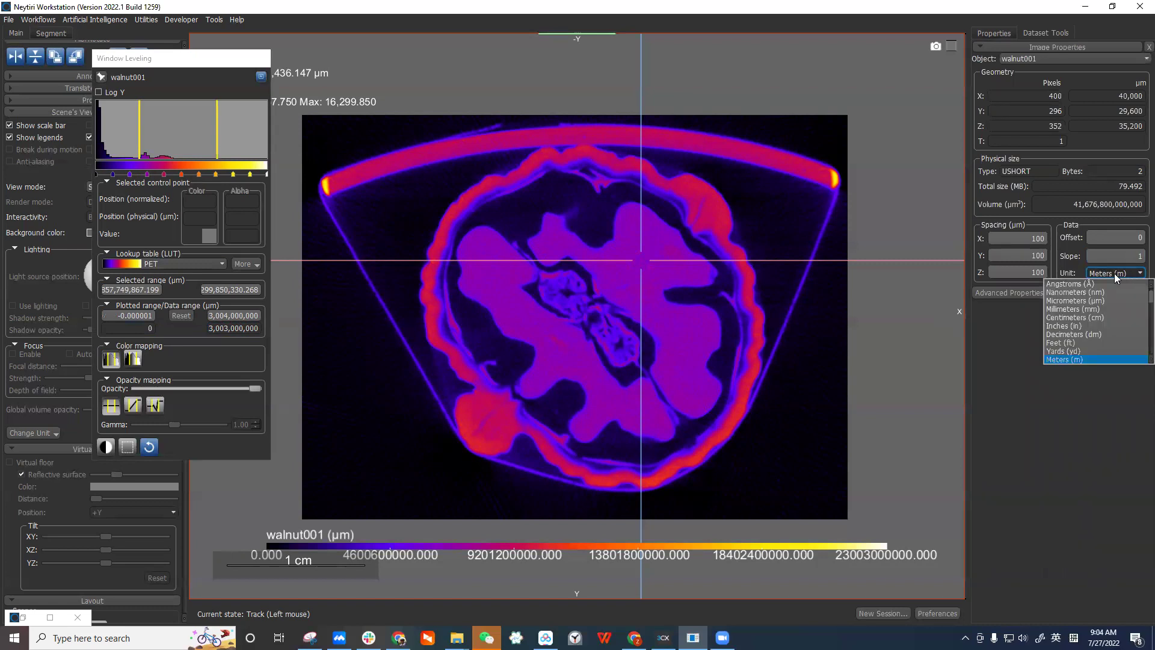
scroll(1101, 309, "up", 1)
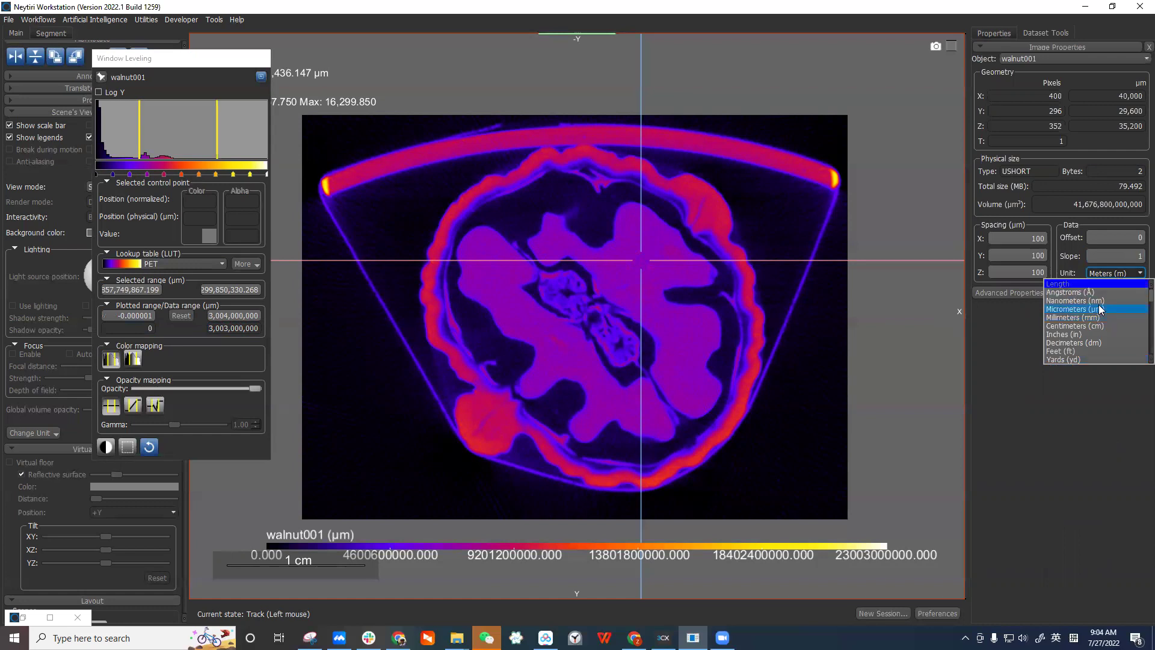
scroll(1106, 308, "down", 2)
scroll(1111, 310, "down", 5)
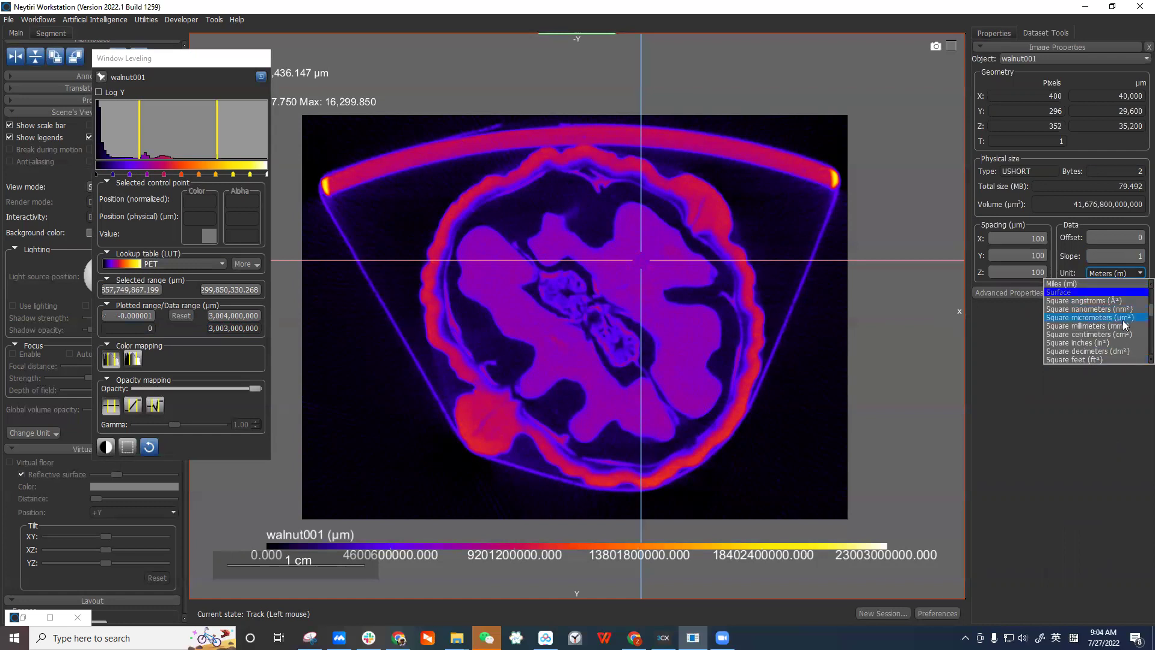
scroll(1125, 326, "down", 1)
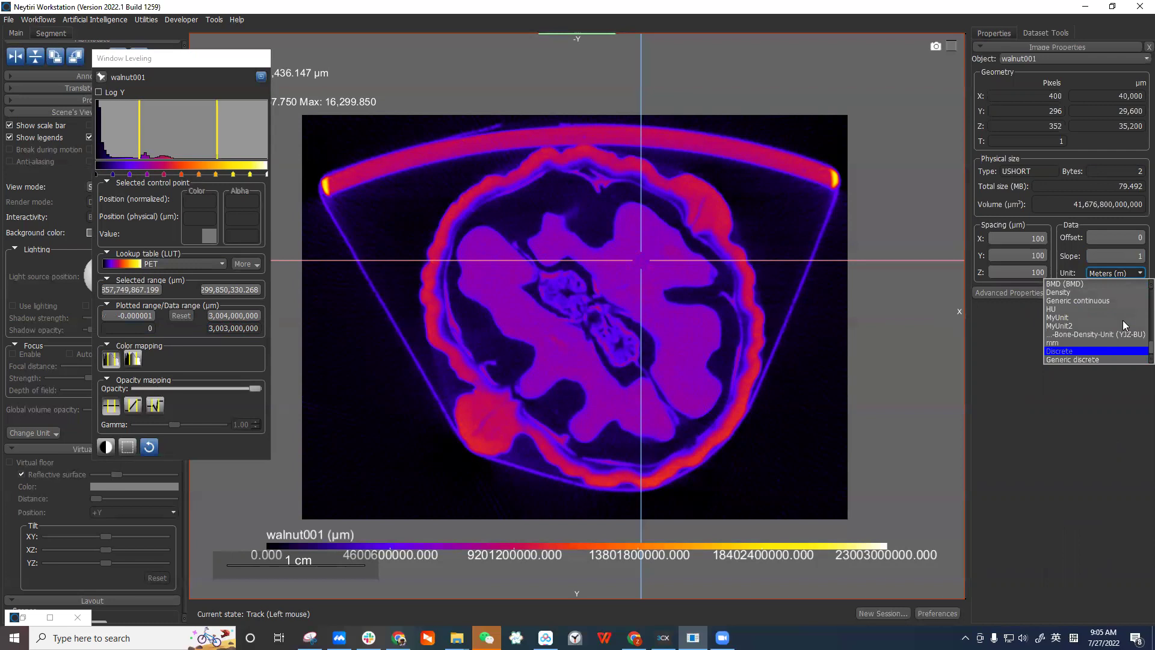
left_click(1125, 293)
left_click(1112, 293)
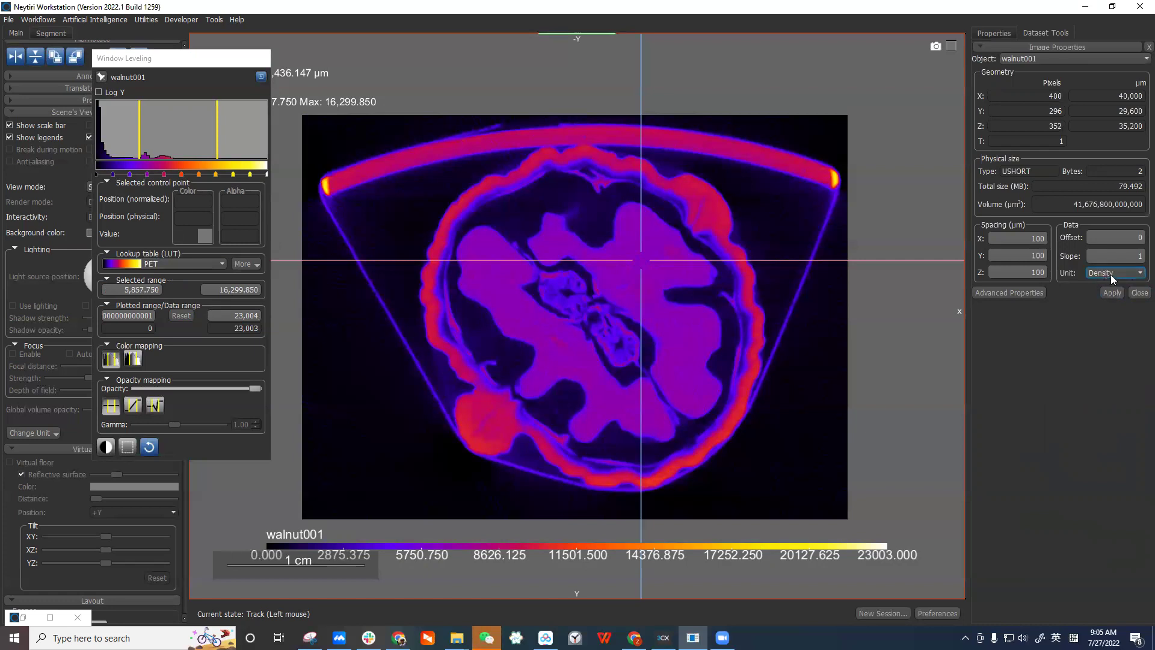
Review the data units available for walnut001 in its image properties, keeping Density selected.
left_click(1111, 273)
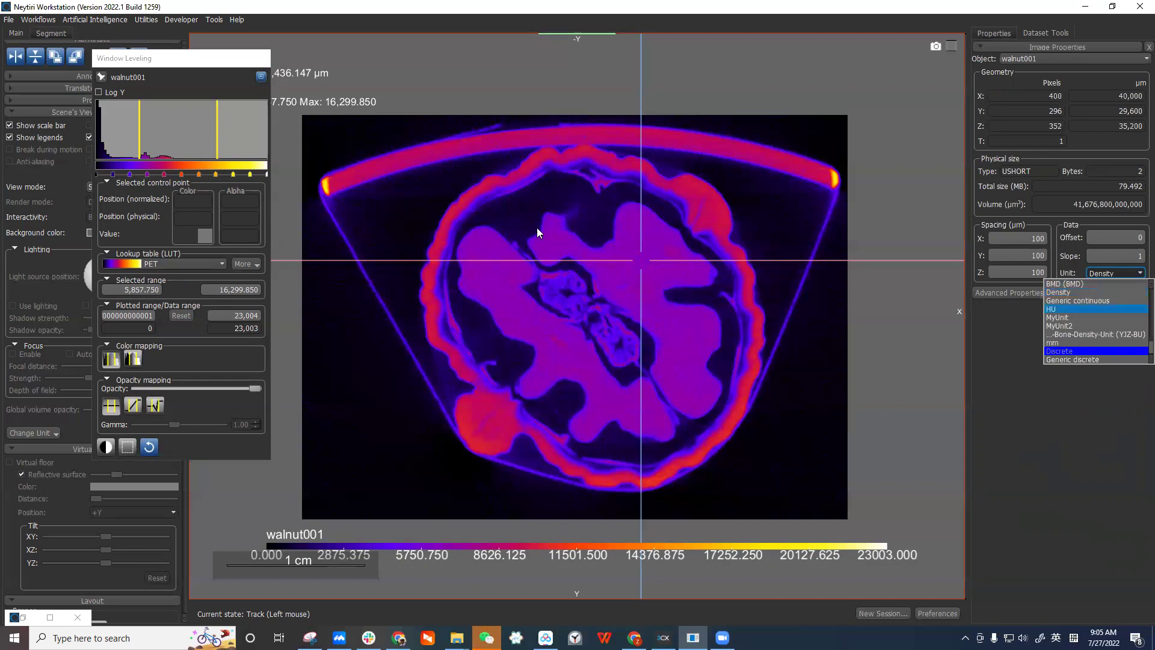
scroll(1128, 322, "up", 2)
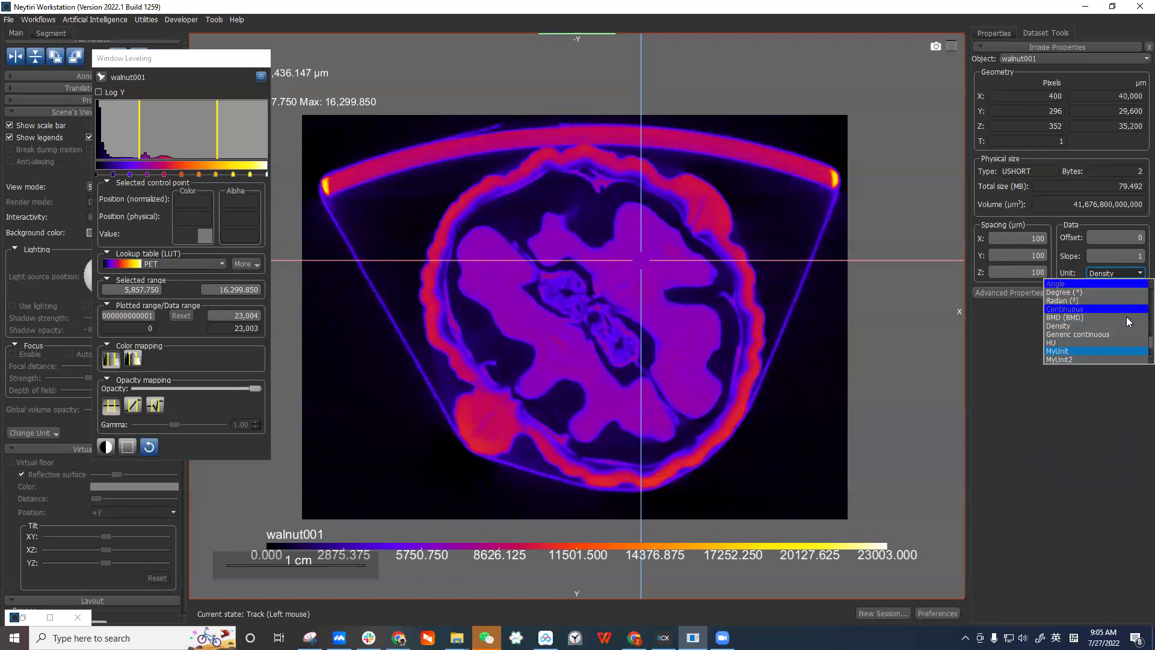
scroll(1128, 322, "down", 2)
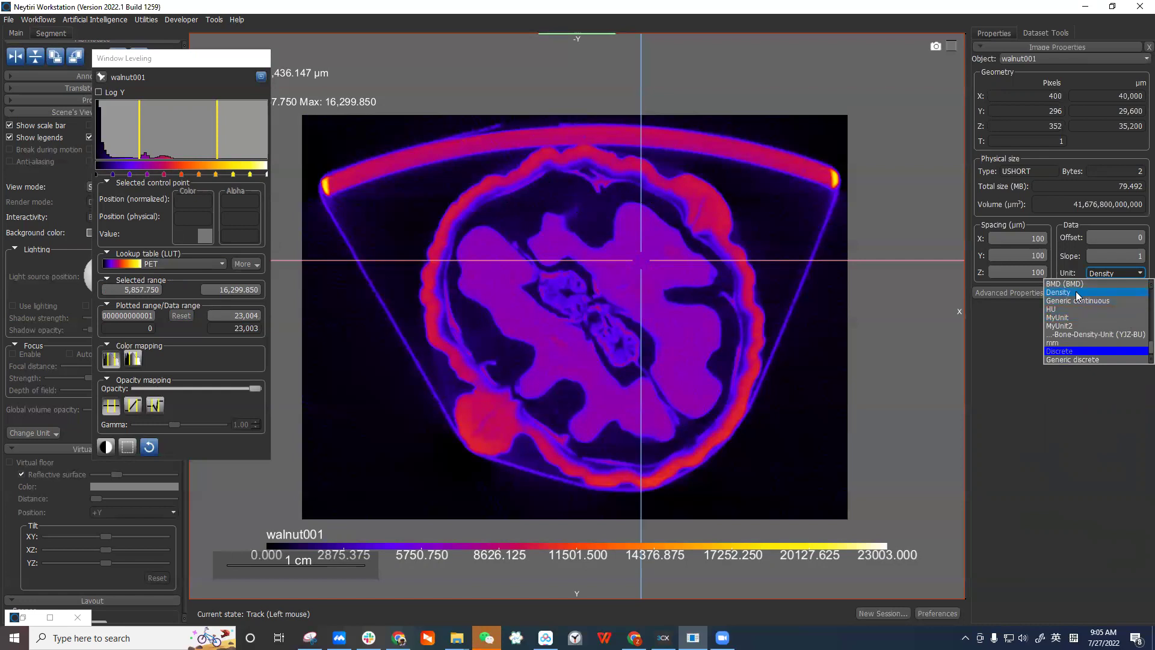
left_click(1077, 293)
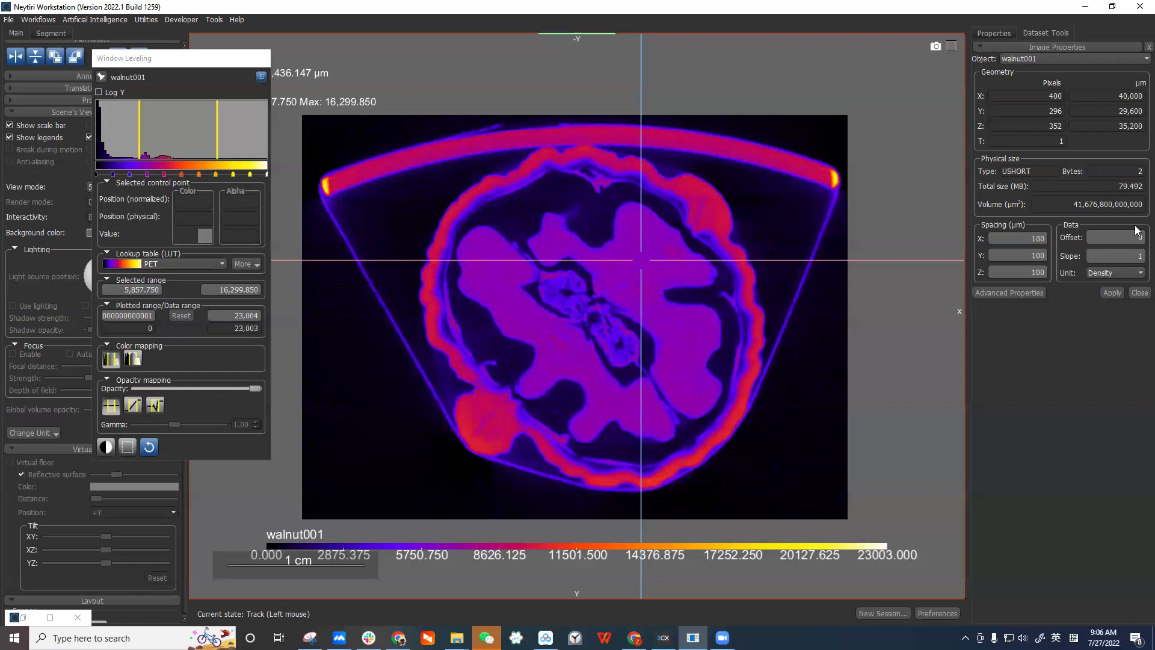
left_click(1122, 274)
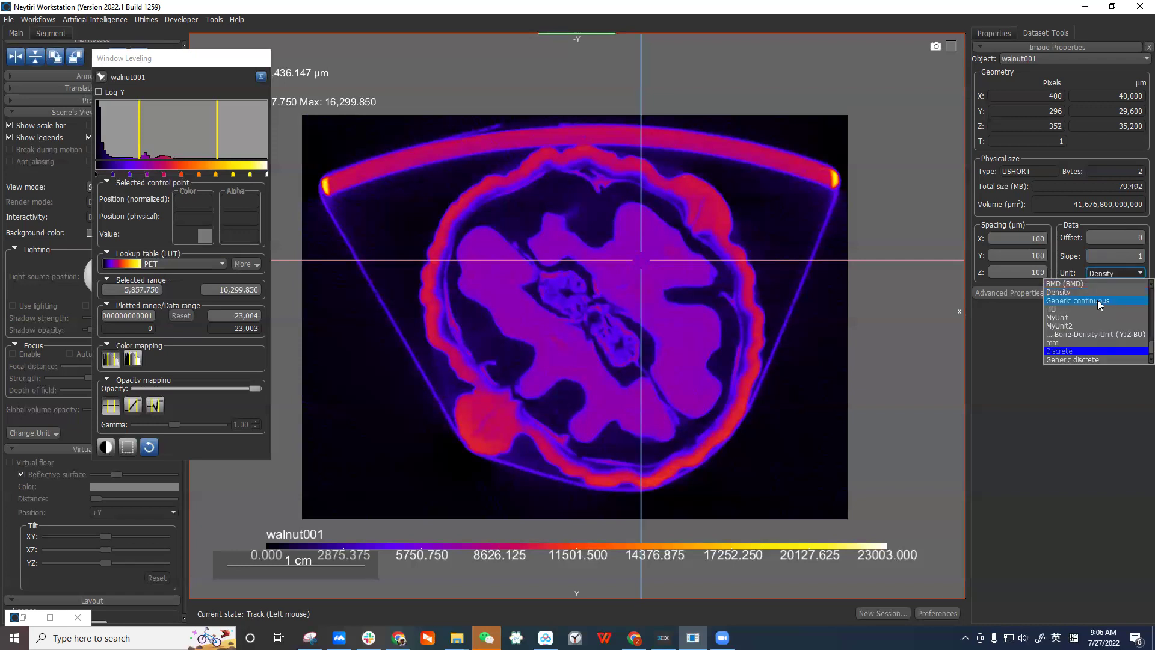
scroll(1107, 310, "down", 2)
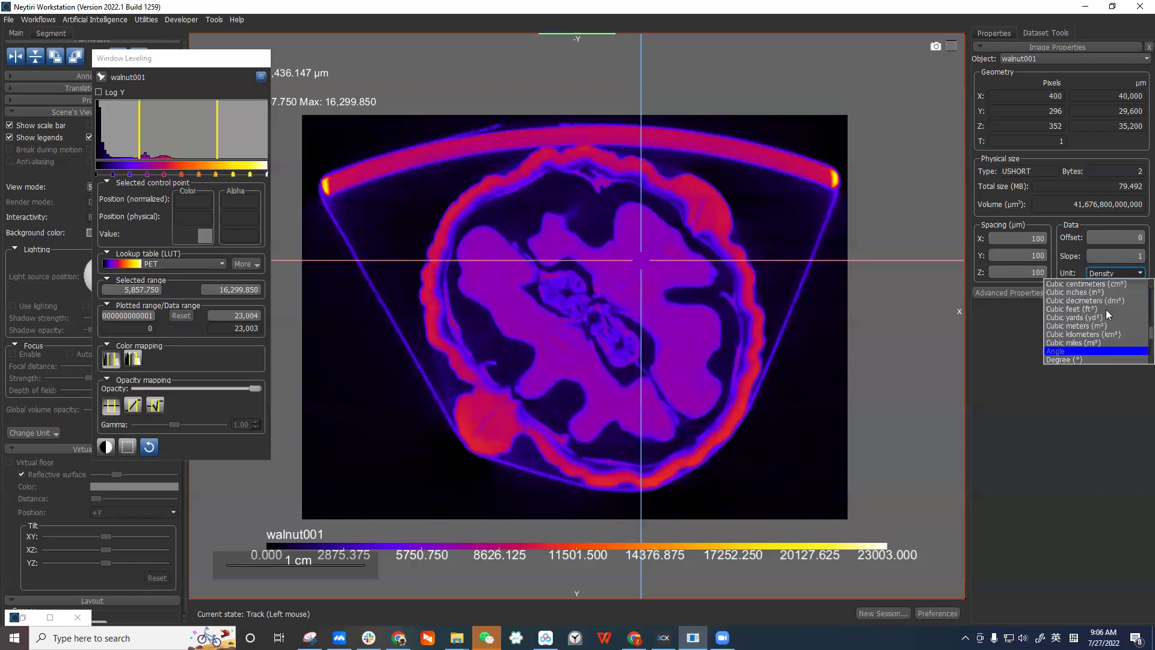
left_click(1087, 444)
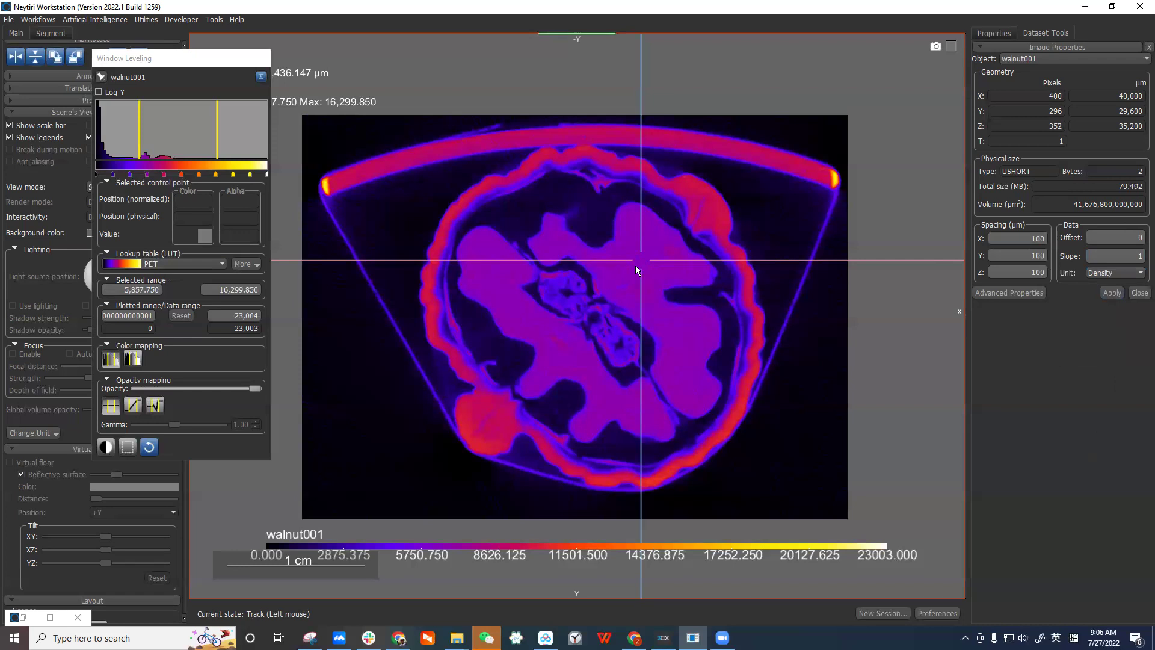
Check the minimum and maximum of walnut001's data range and return to the general data properties and settings.
scroll(661, 255, "up", 2)
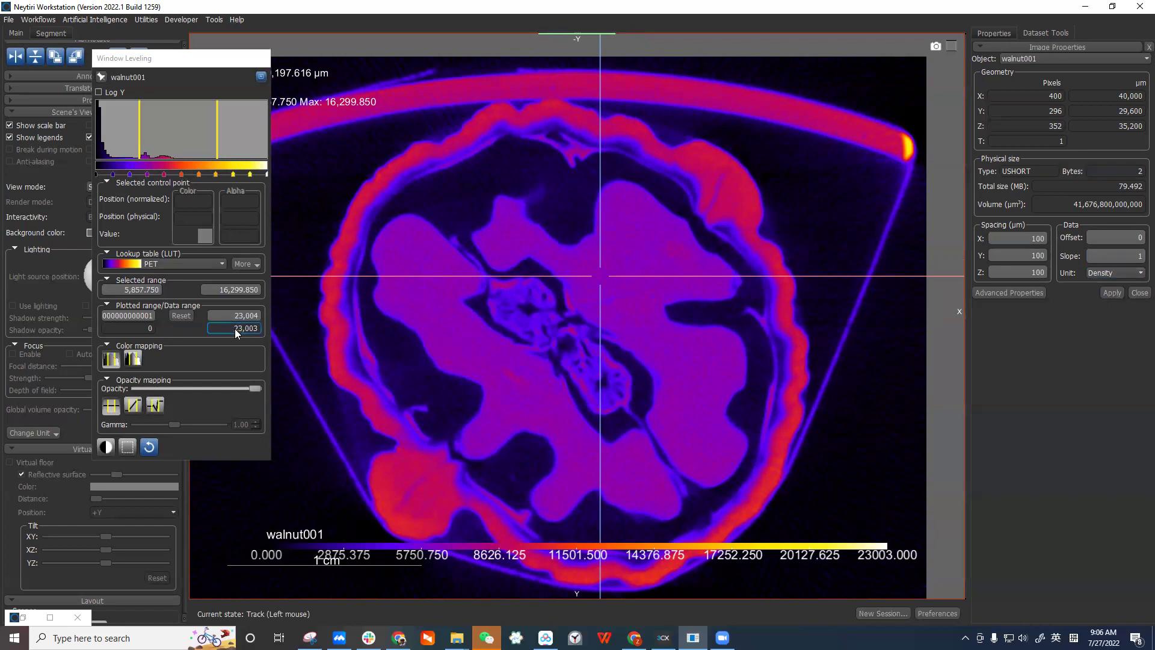
left_click(141, 331)
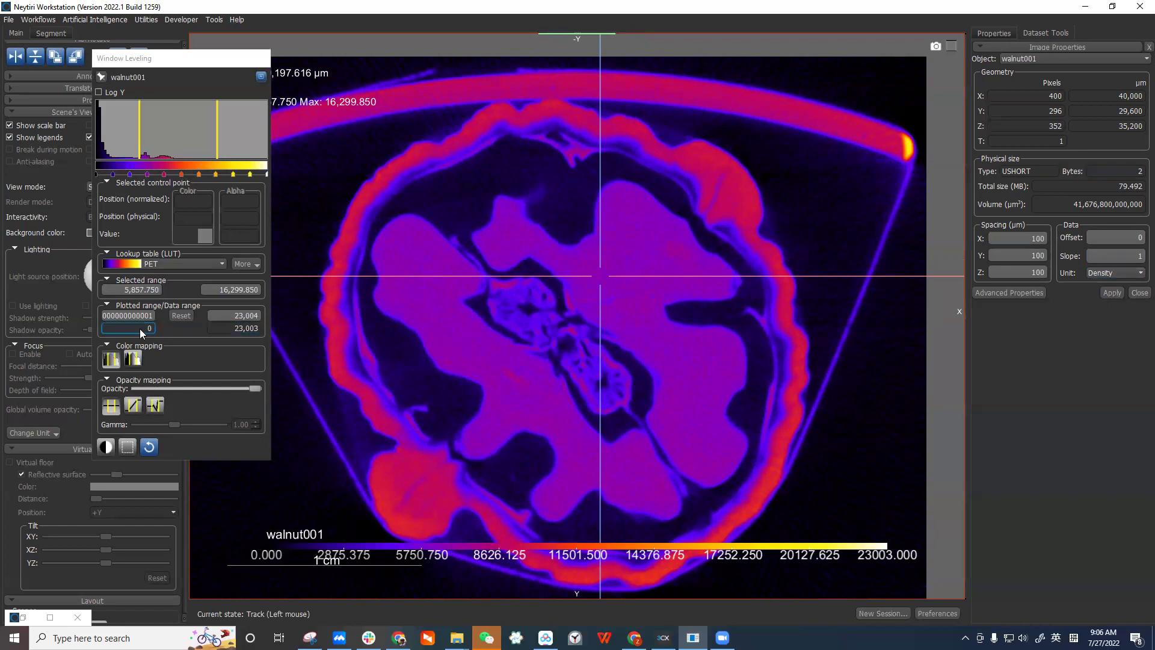
left_click(244, 329)
left_click(993, 31)
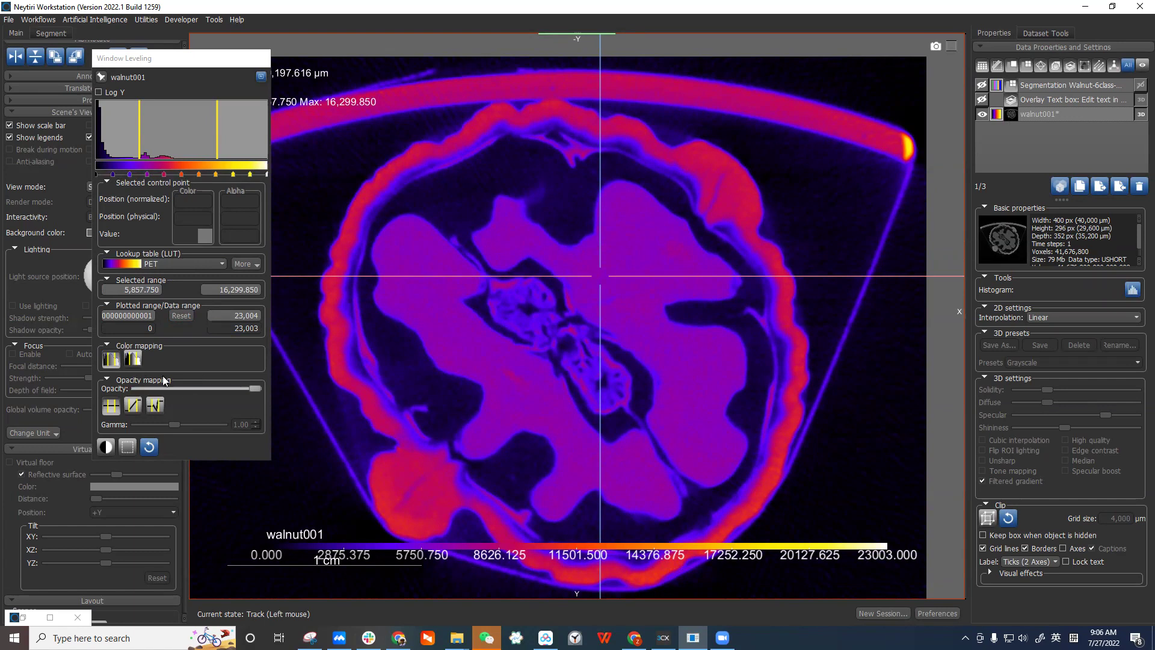
Map the PET colors to the selected range only and set that range to about 5,212.024–11,537.619.
left_click(135, 362)
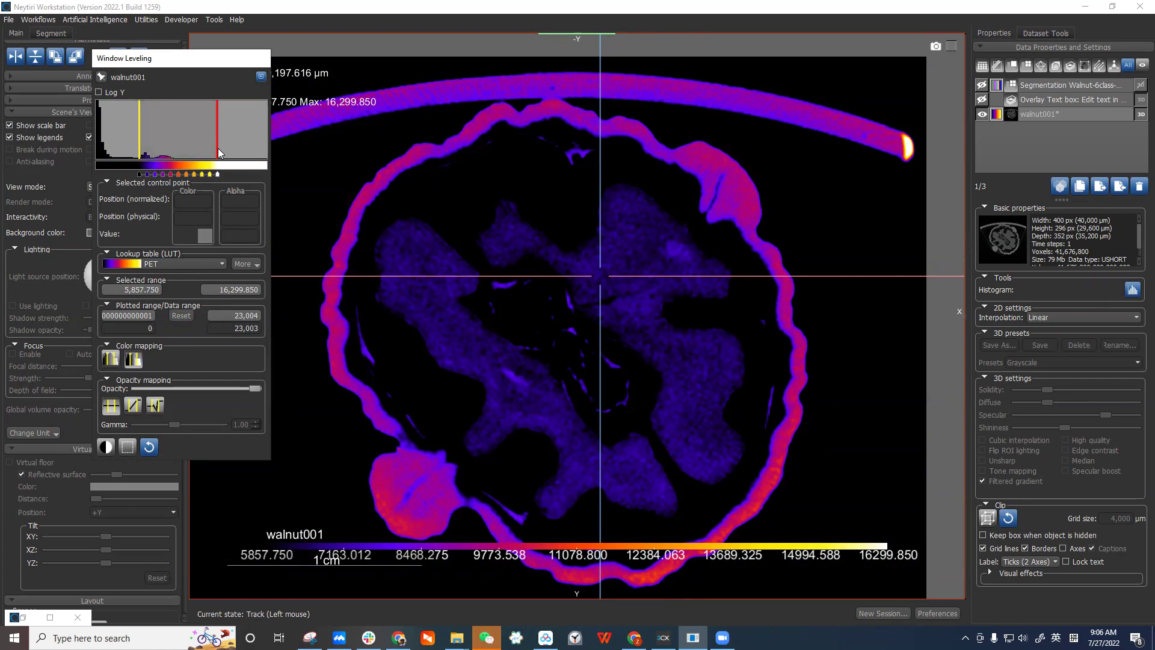
left_click_drag(215, 149, 167, 142)
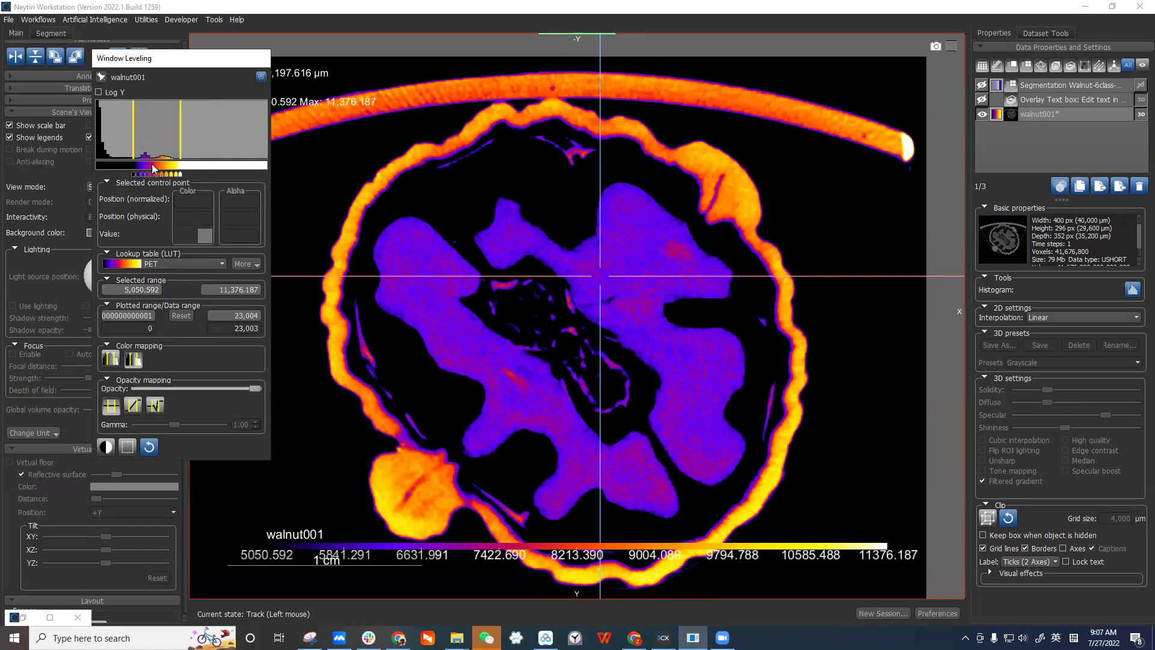
left_click_drag(164, 150, 161, 143)
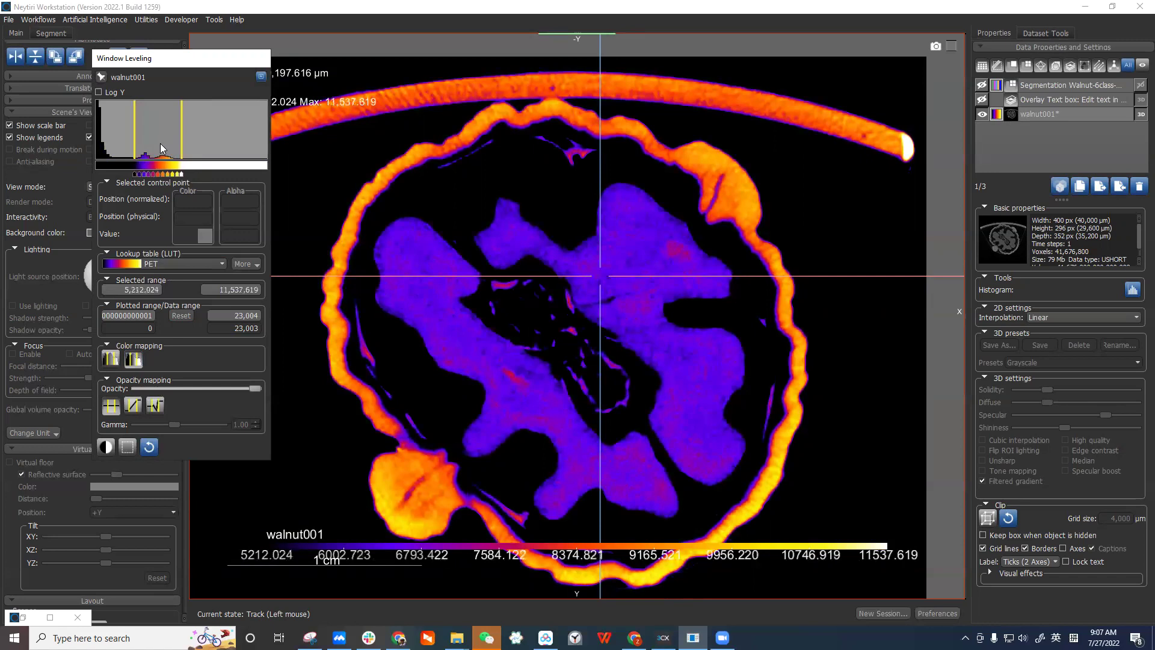
Map the PET colors across the full data range and shift the selected range to about 5,292.739–11,618.335.
left_click(133, 360)
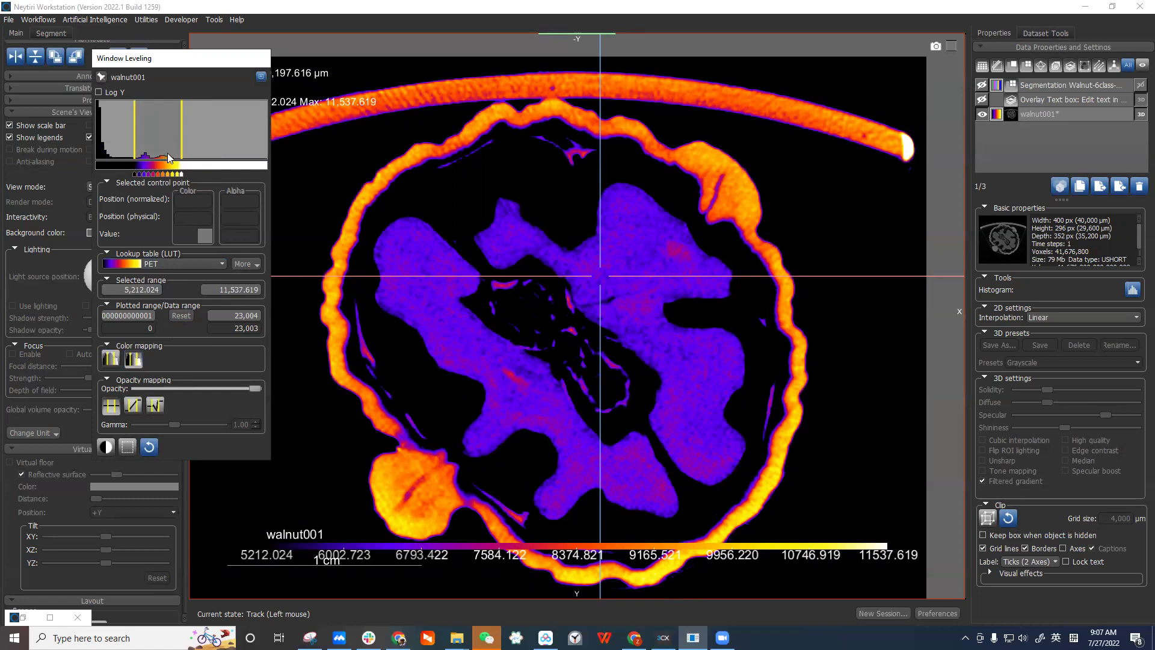
left_click(111, 360)
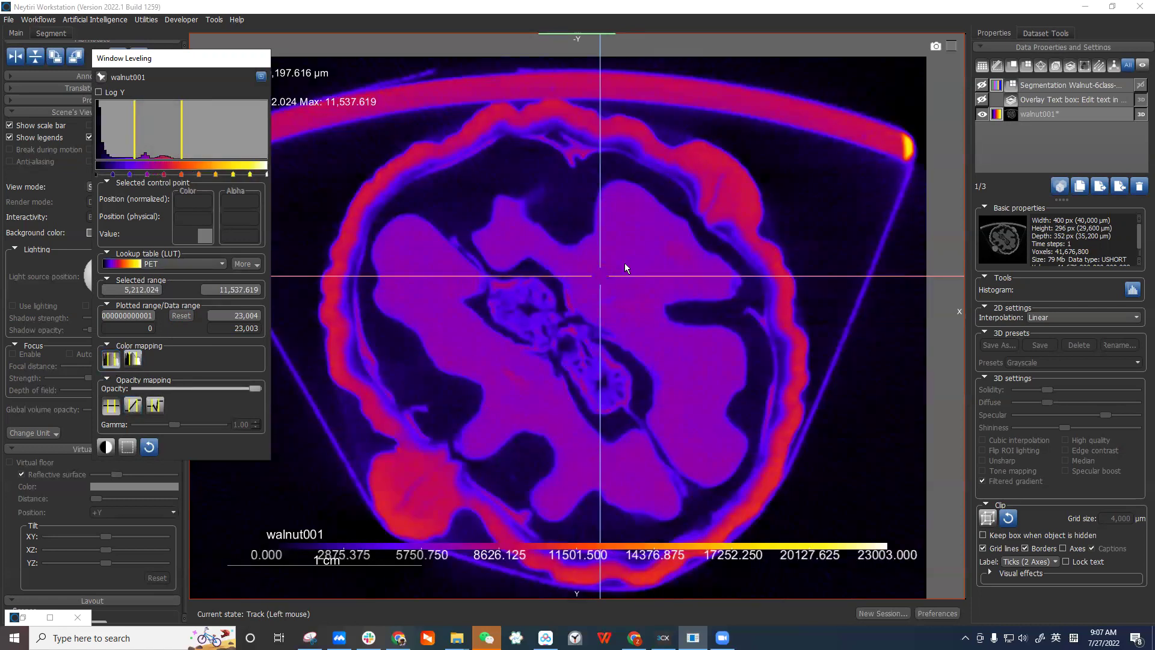
scroll(701, 172, "up", 3)
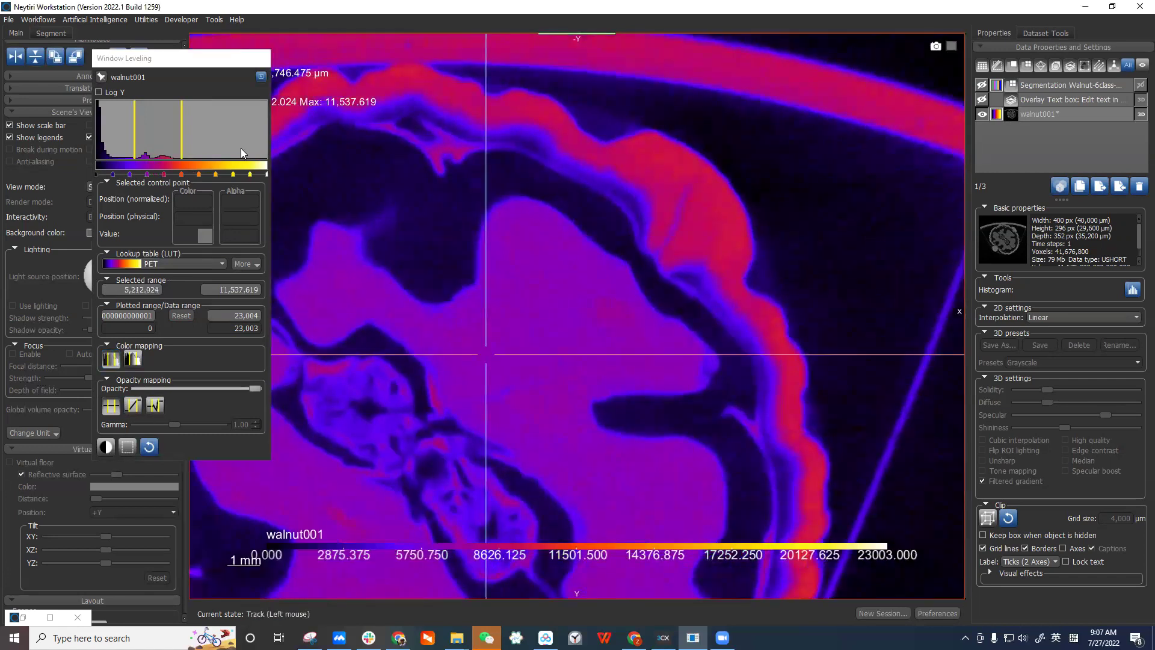
mouse_move(168, 128)
left_mouse_down()
mouse_move(178, 131)
mouse_move(154, 136)
mouse_move(156, 113)
left_mouse_up()
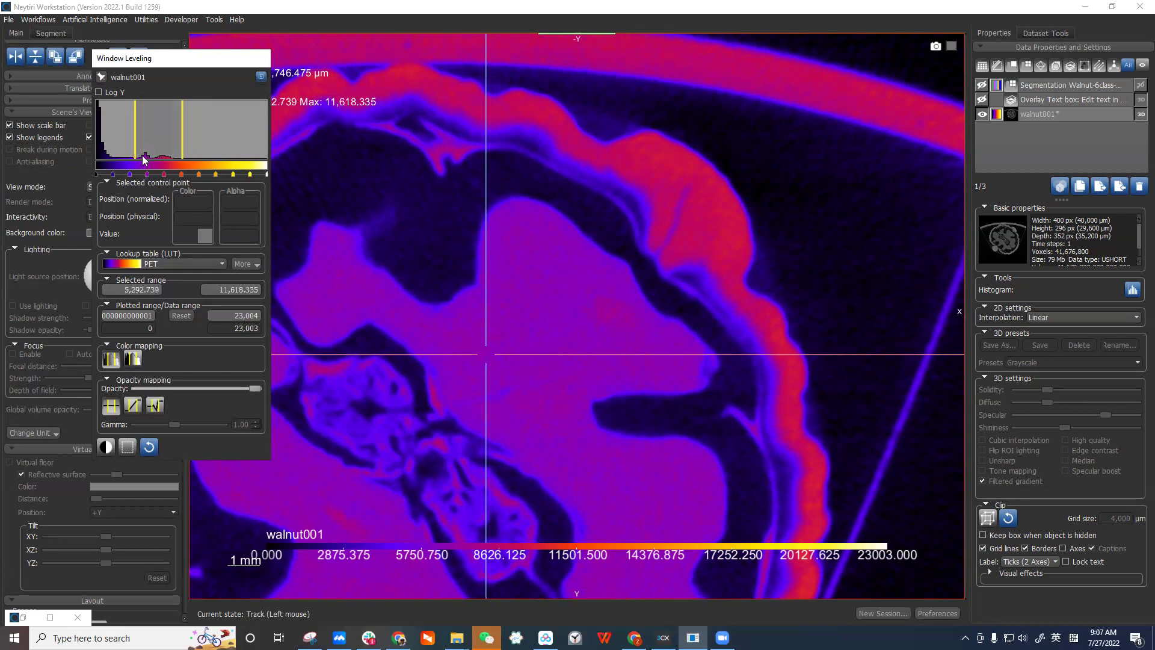
Set walnut001's selected range to about 8,682.802–13,797.661 around the higher-intensity part of the histogram.
scroll(789, 240, "up", 2)
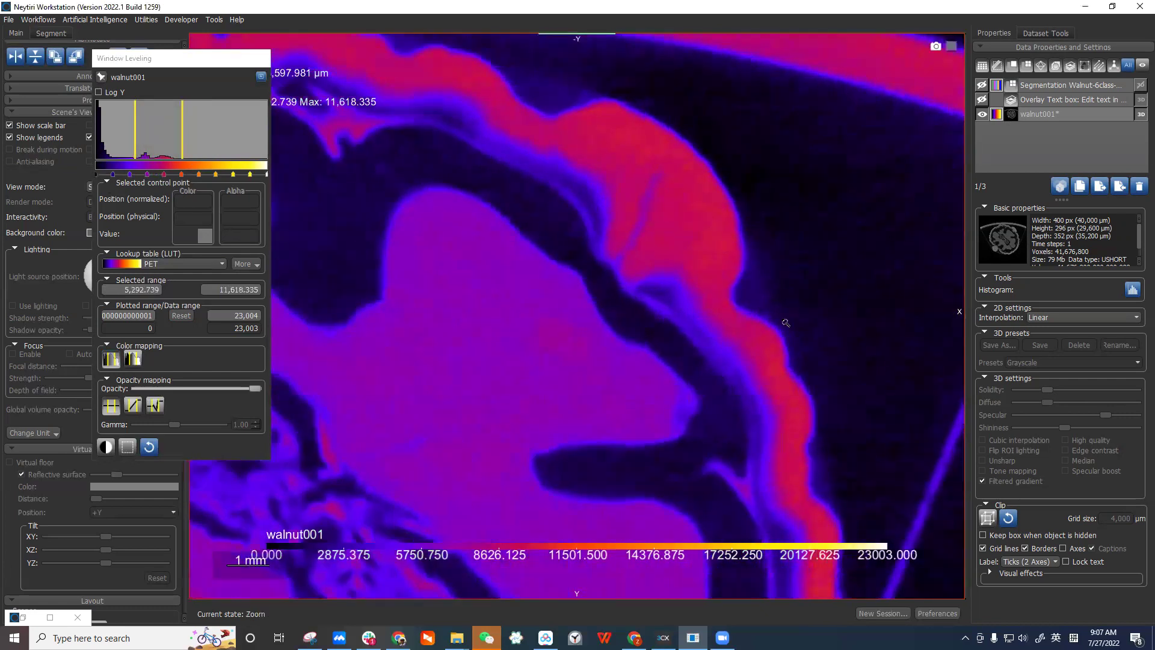
left_click_drag(777, 551, 783, 544)
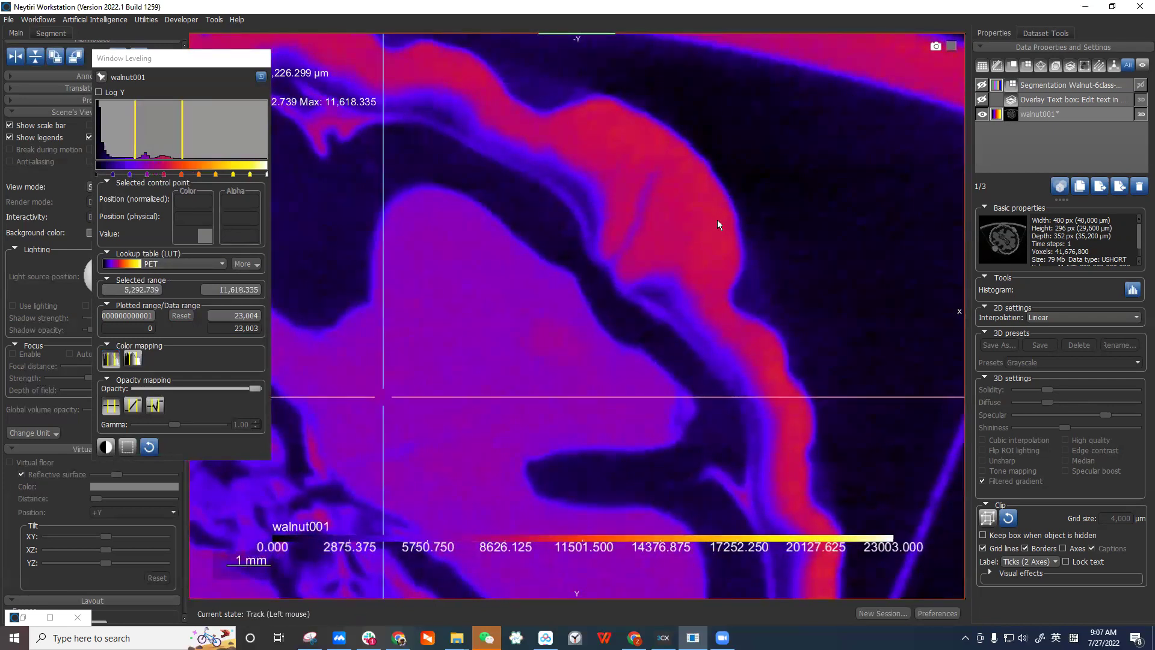
mouse_move(180, 147)
left_mouse_down()
mouse_move(146, 142)
mouse_move(211, 141)
mouse_move(187, 142)
left_mouse_up()
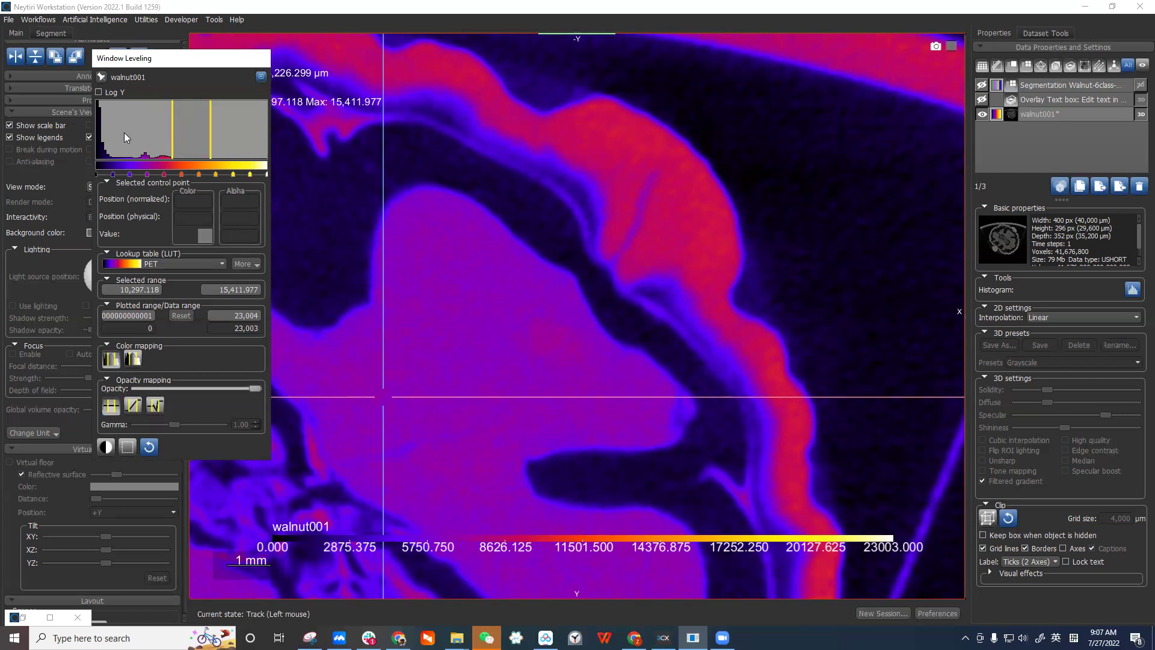
mouse_move(209, 132)
left_mouse_down()
mouse_move(164, 144)
mouse_move(204, 138)
mouse_move(161, 130)
mouse_move(187, 135)
left_mouse_up()
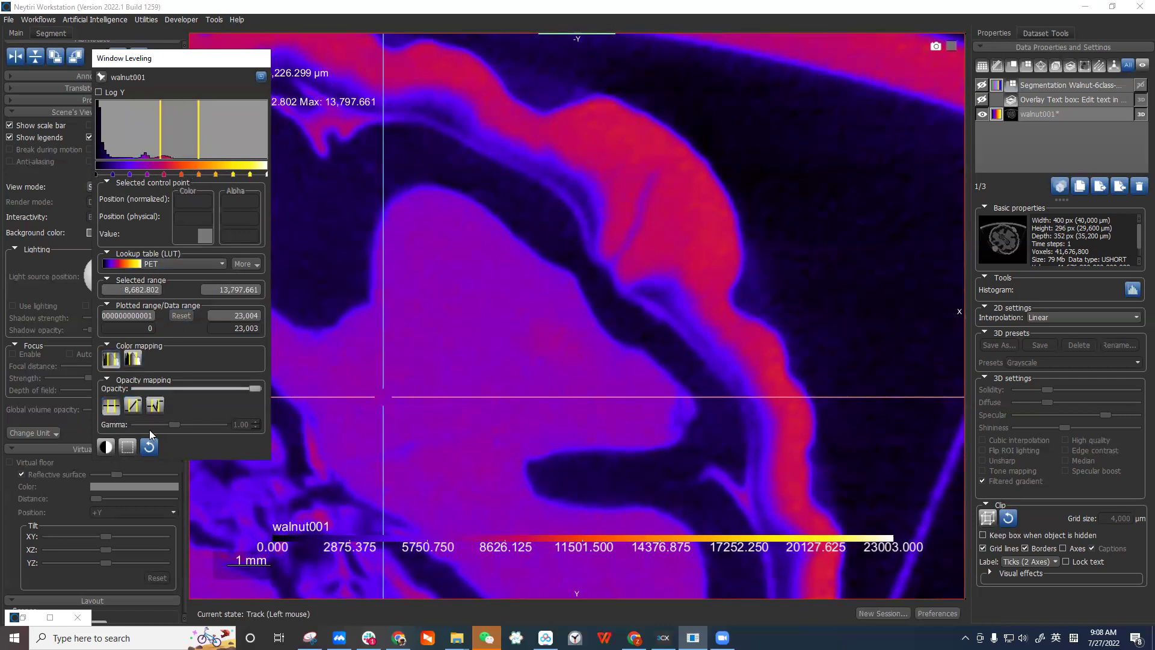
Apply the linear ramp opacity mapping to walnut001, then widen and shift the selected range to about 5,696.318–13,232.650.
left_click(132, 408)
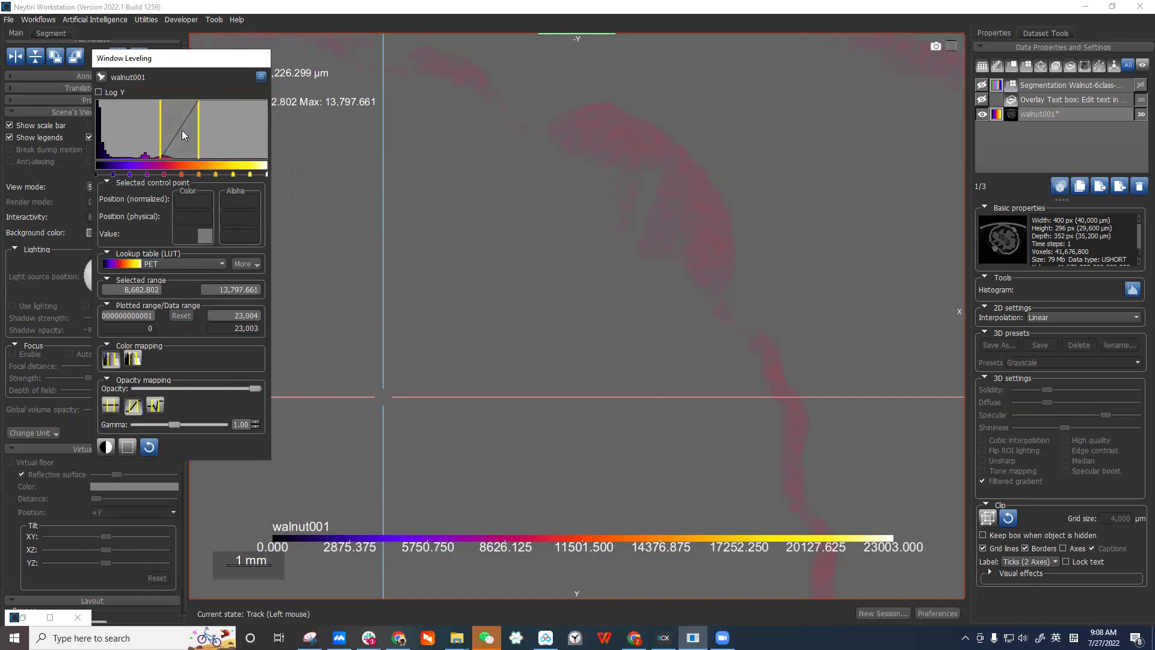
left_click_drag(198, 137, 223, 135)
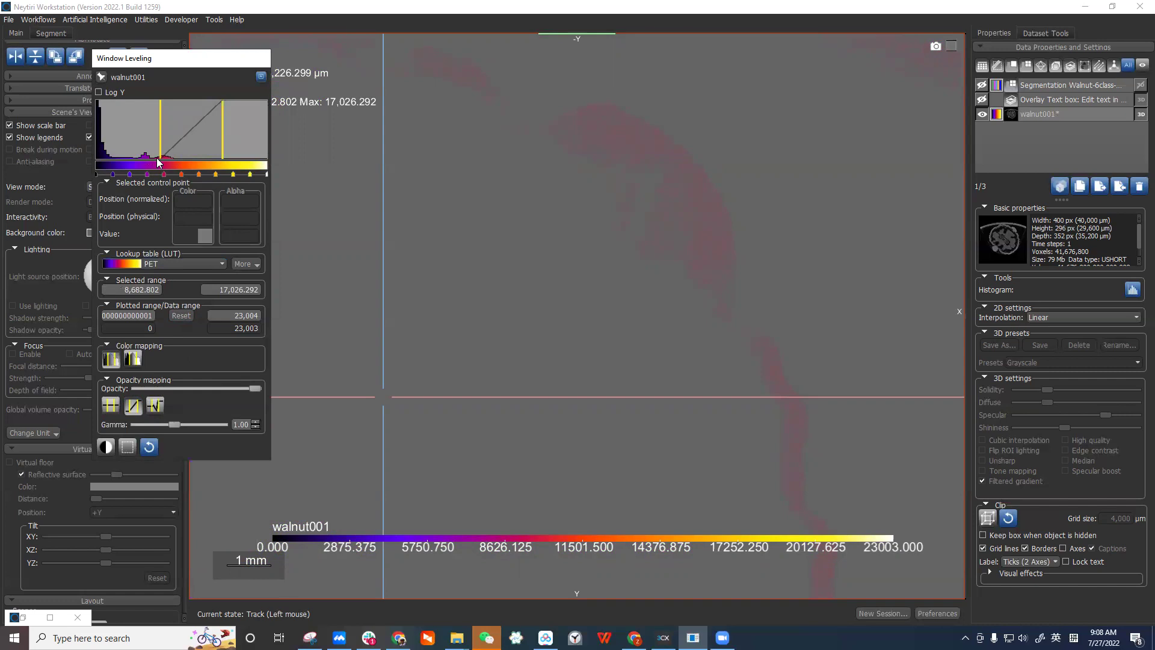
left_click_drag(222, 123, 220, 119)
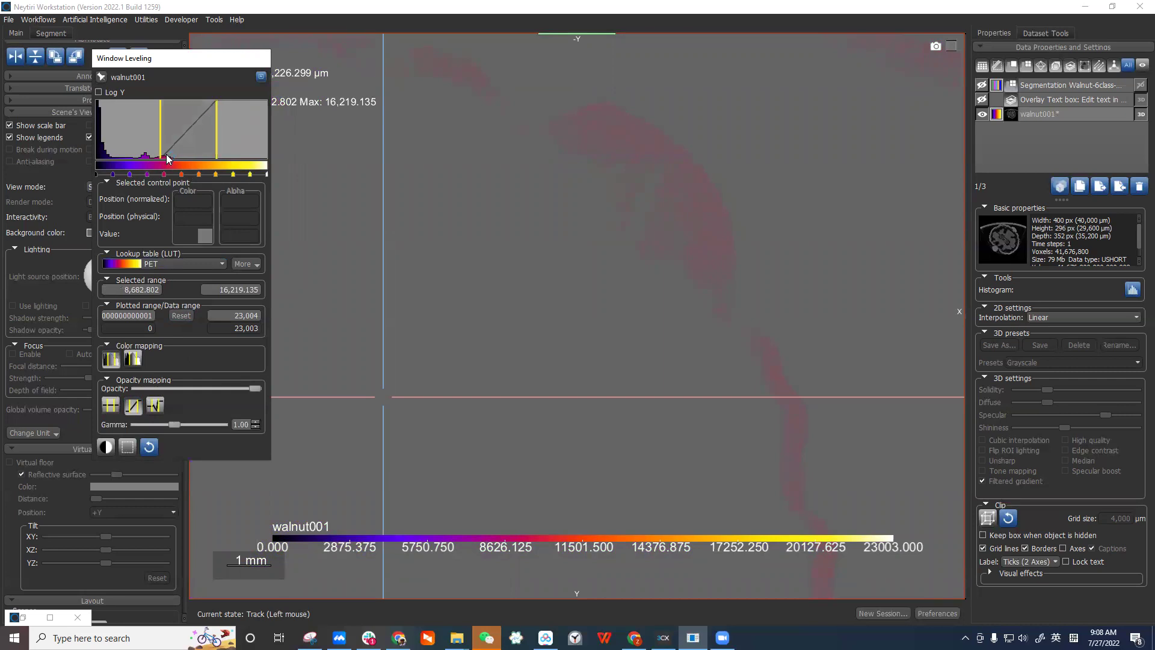
left_click_drag(201, 124, 178, 148)
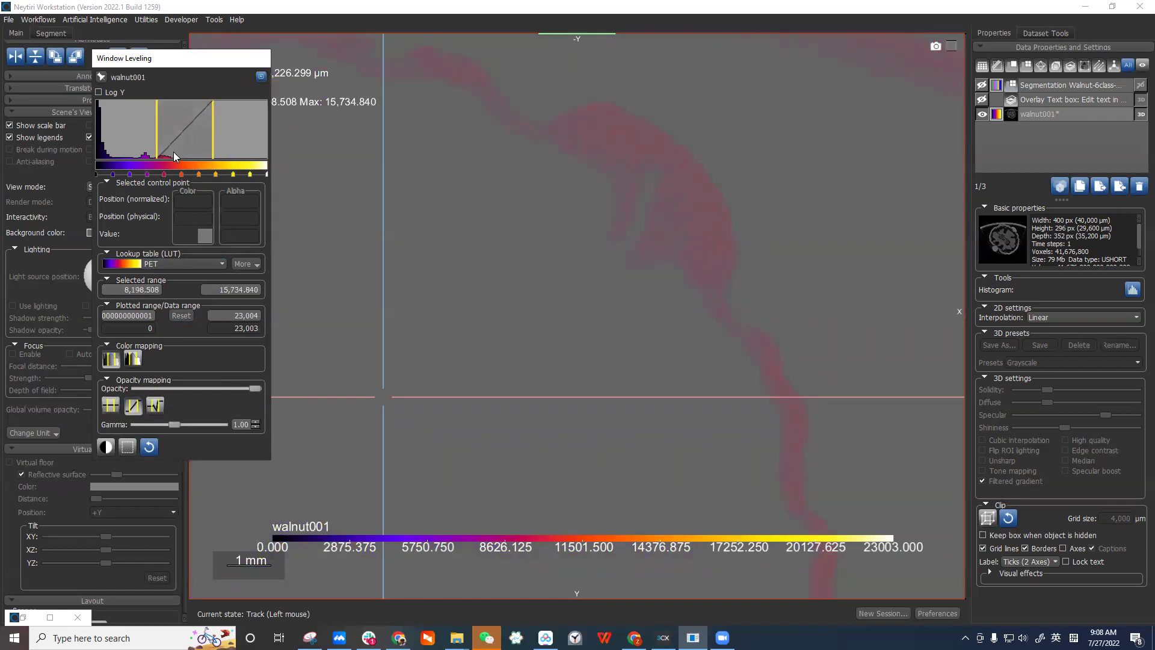
left_click_drag(190, 153, 151, 148)
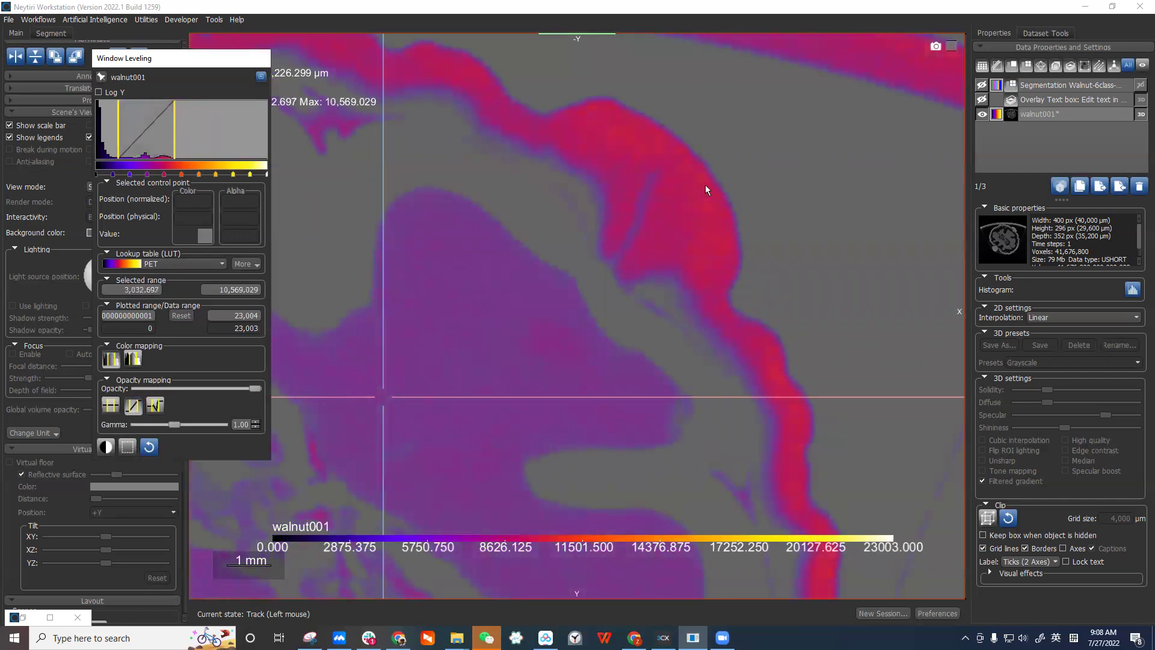
left_click_drag(157, 137, 178, 153)
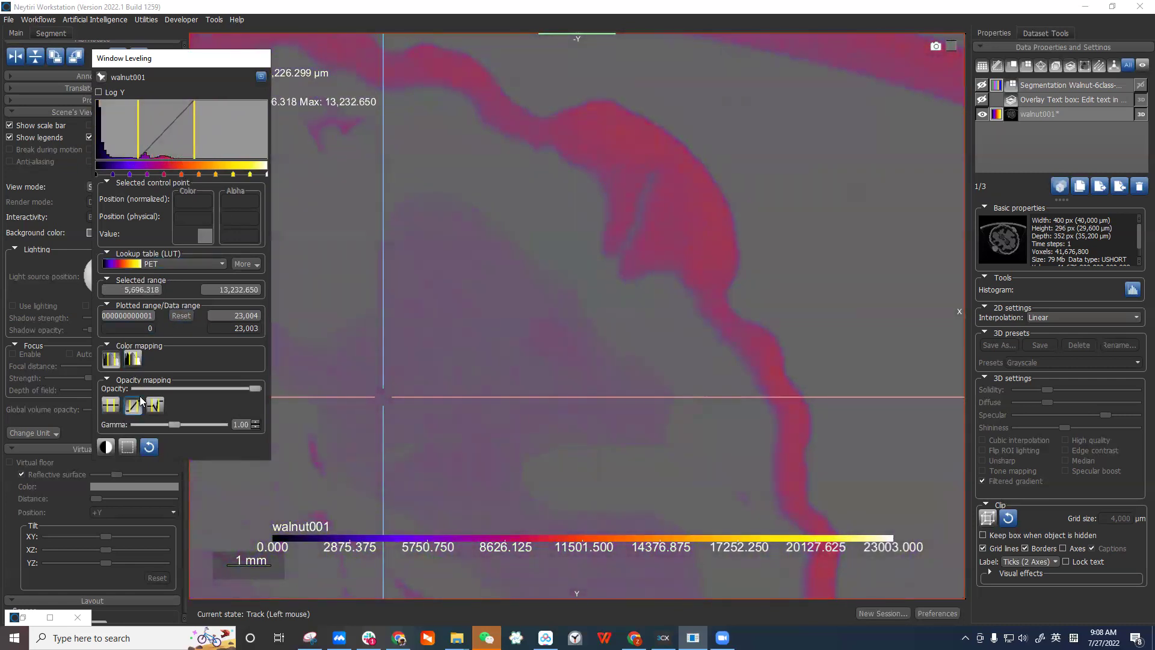
Map the PET colors to the selected range with constant opacity and shift the range to about 4,001.287–11,537.619.
left_click(134, 360)
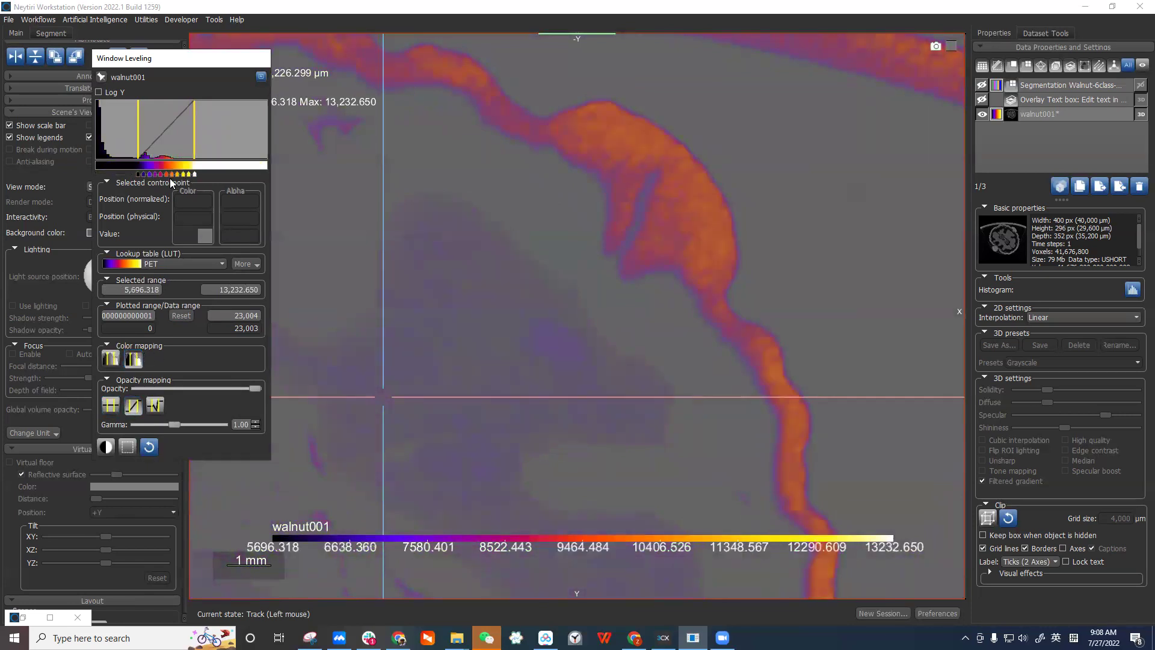
left_click(110, 408)
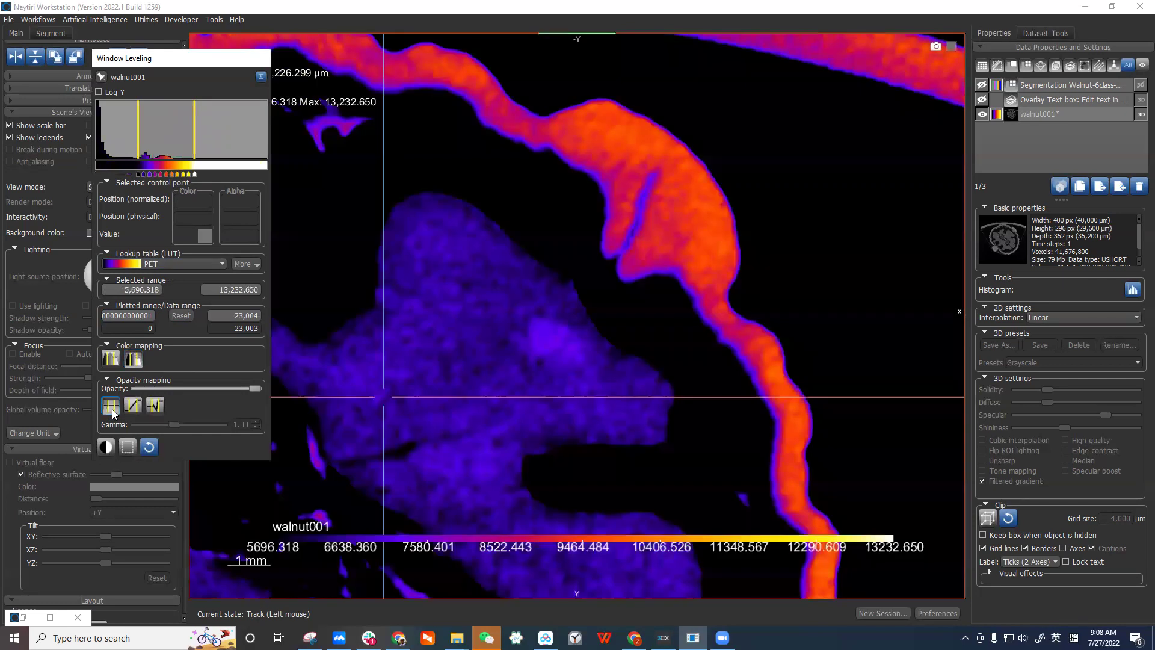
left_click_drag(178, 136, 169, 138)
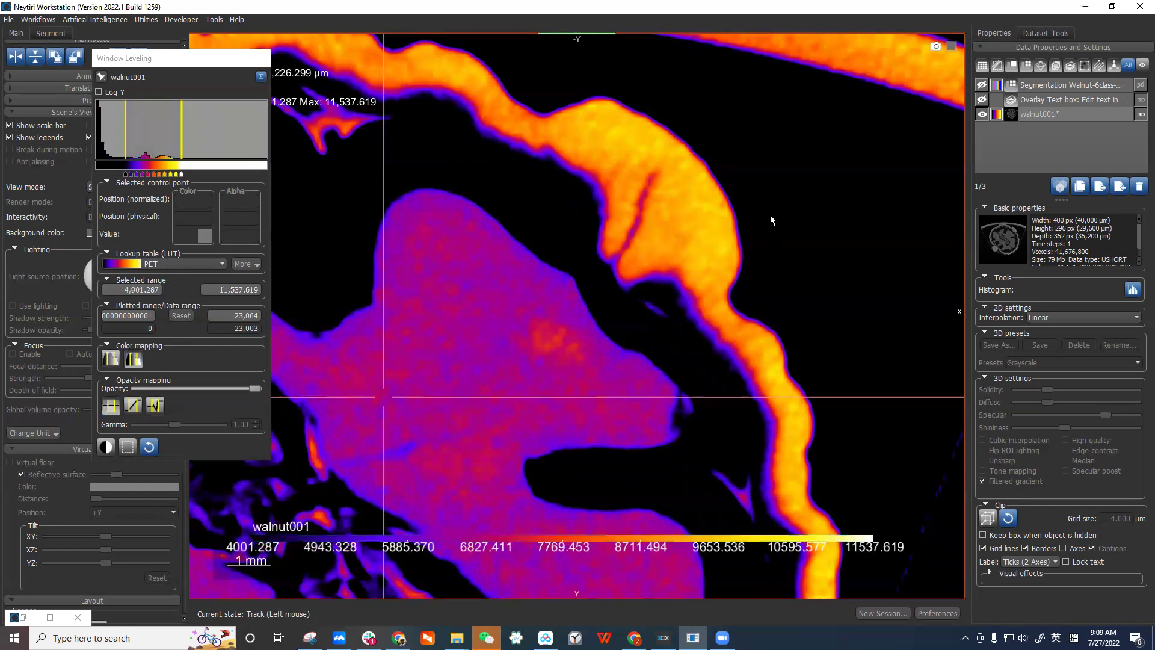
Shift walnut001's selected range to about 4,889.160–12,425.492.
scroll(711, 192, "up", 3)
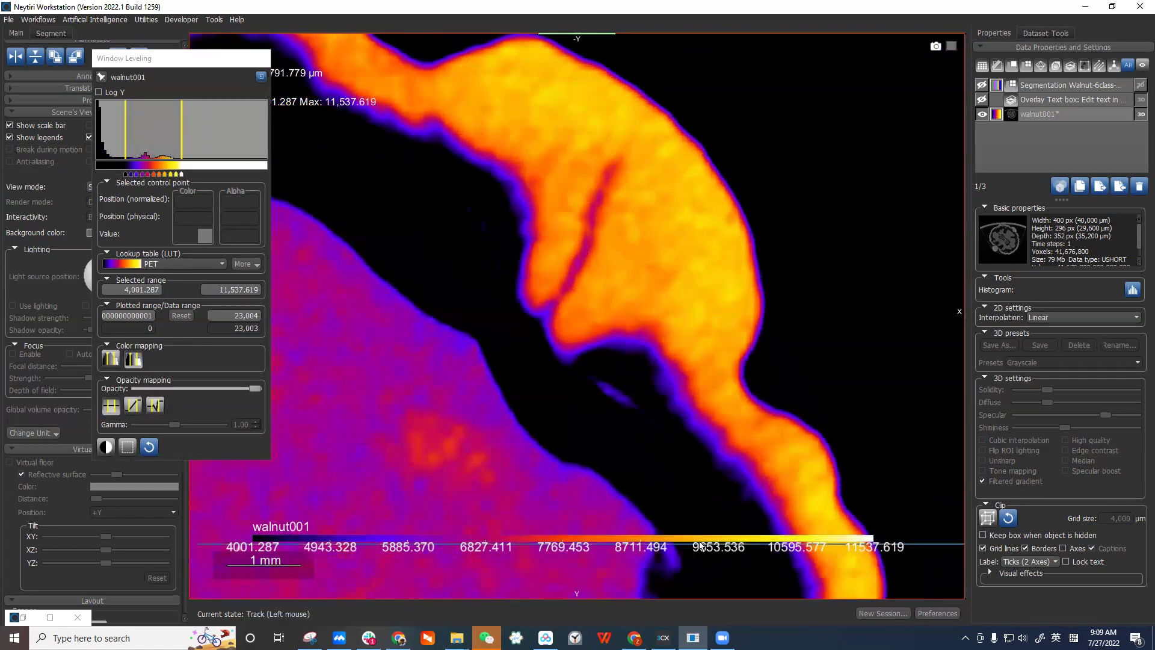
mouse_move(155, 147)
left_mouse_down()
mouse_move(162, 139)
mouse_move(161, 157)
left_mouse_up()
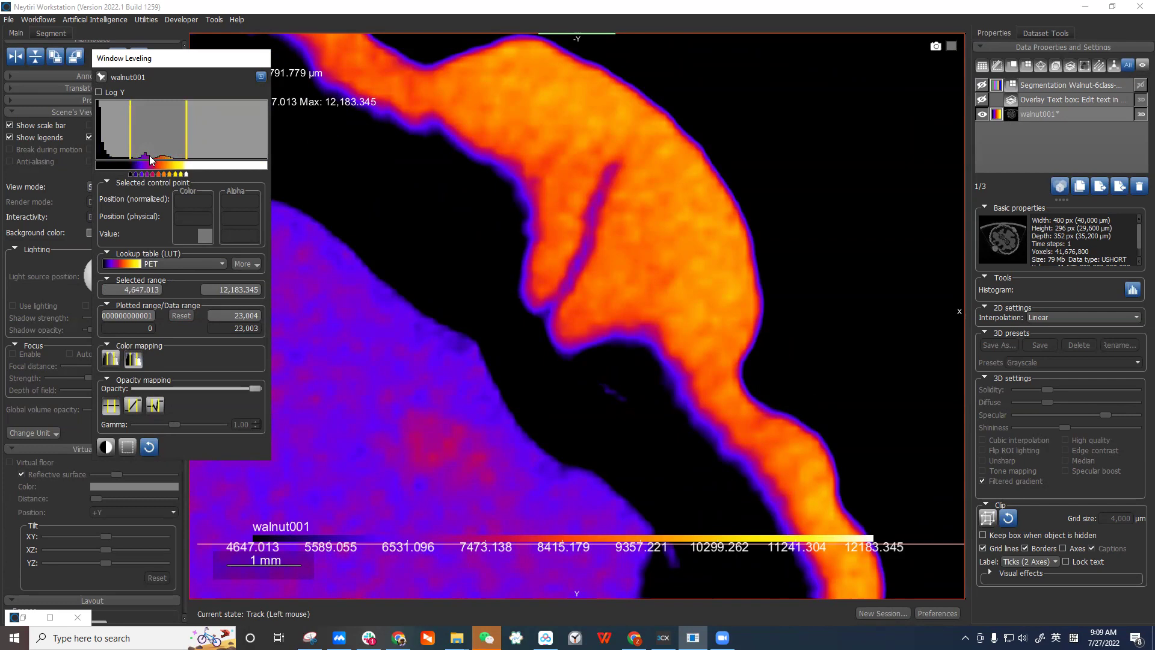
mouse_move(169, 141)
left_mouse_down()
mouse_move(182, 136)
mouse_move(131, 137)
mouse_move(161, 139)
left_mouse_up()
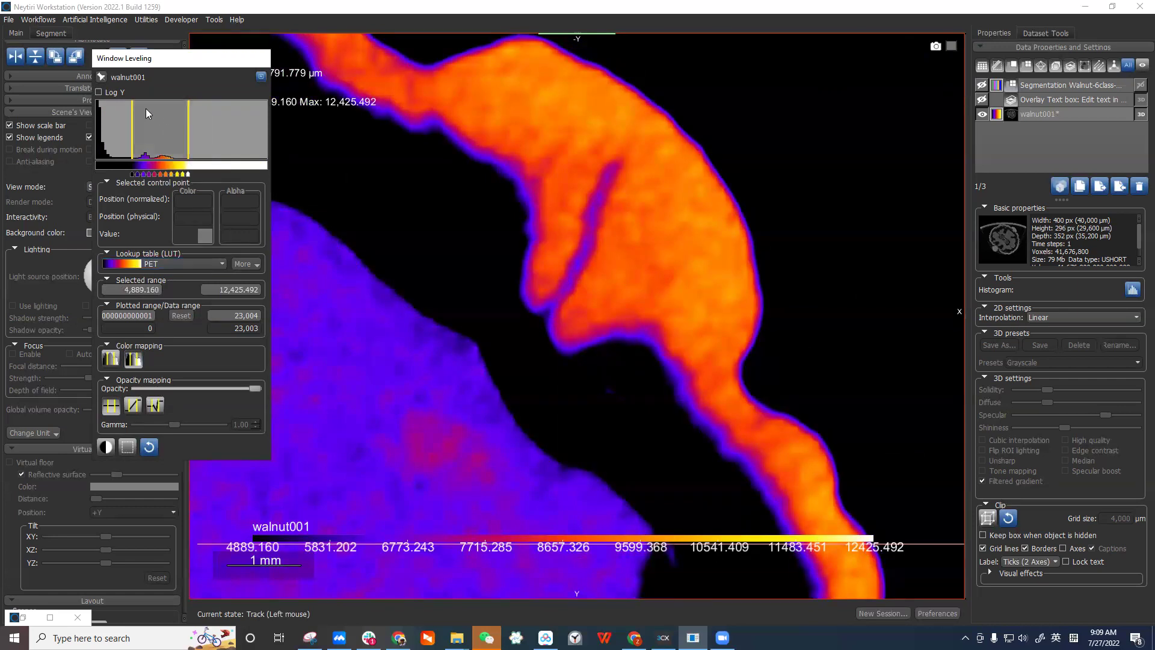
Apply the linear opacity mapping to walnut001 and switch it to the custom curve with editable control points.
left_click(130, 409)
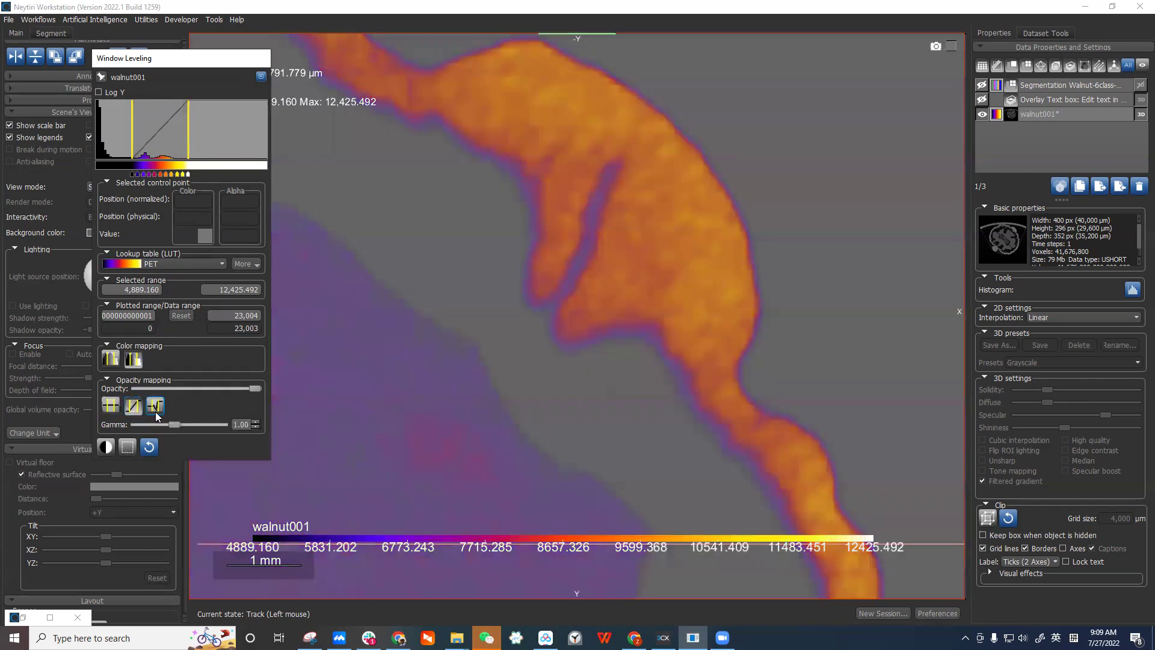
left_click(155, 407)
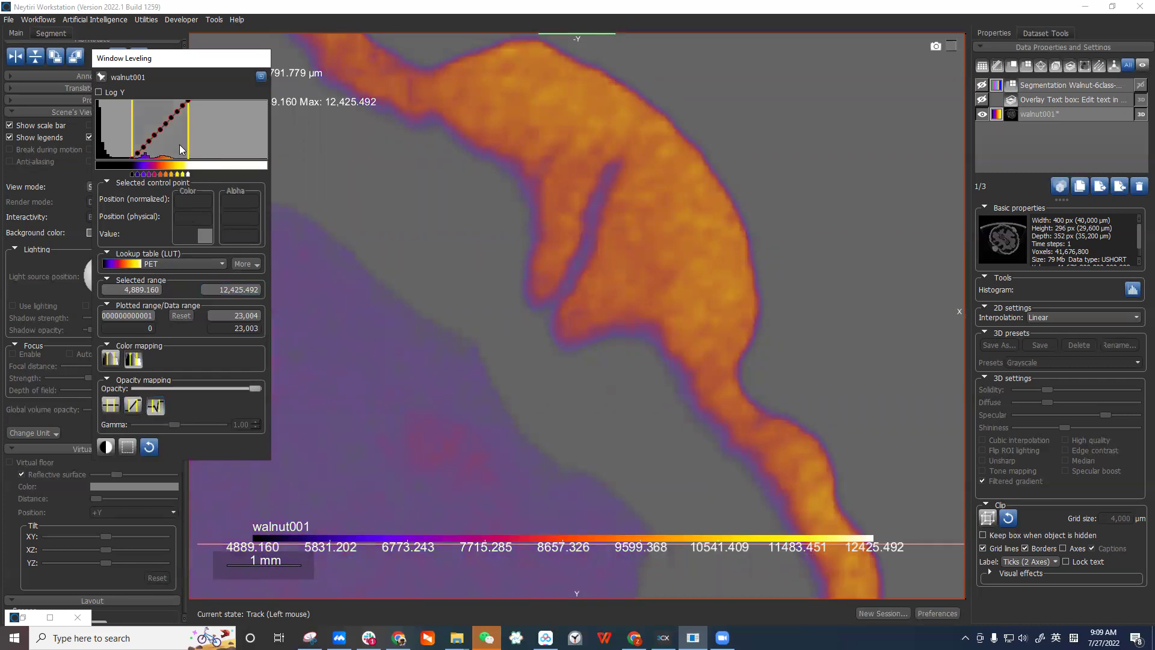
Widen walnut001's selected range to about 3,678.424–16,784.145.
left_click_drag(188, 143, 216, 145)
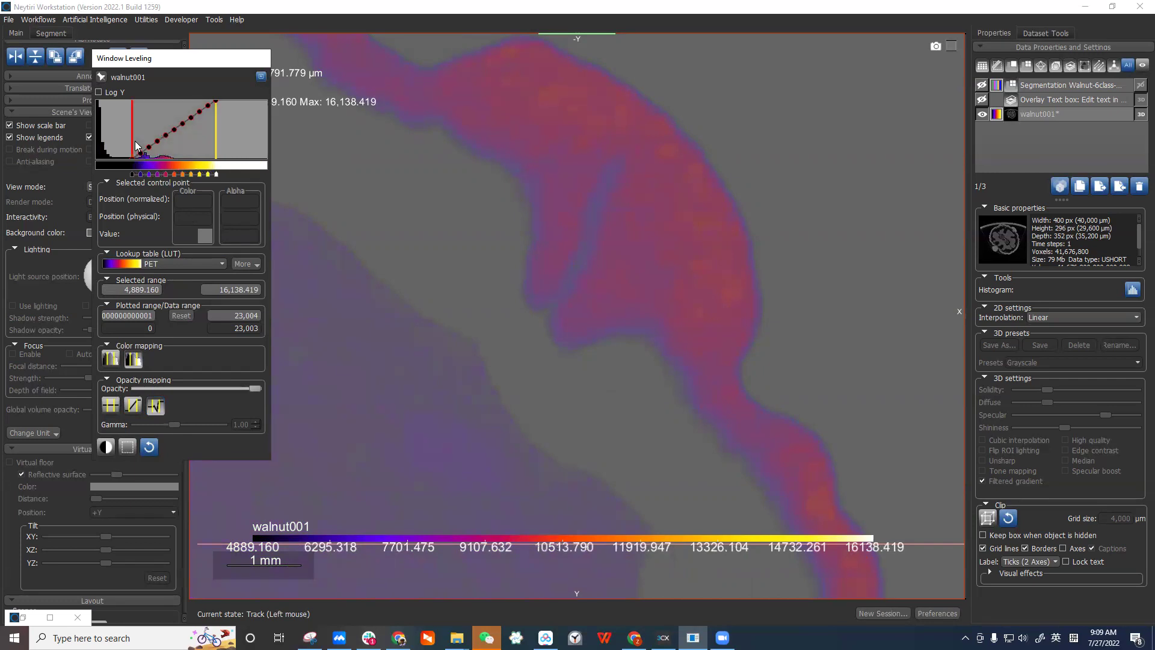
left_click_drag(132, 143, 124, 143)
left_click_drag(214, 142, 219, 143)
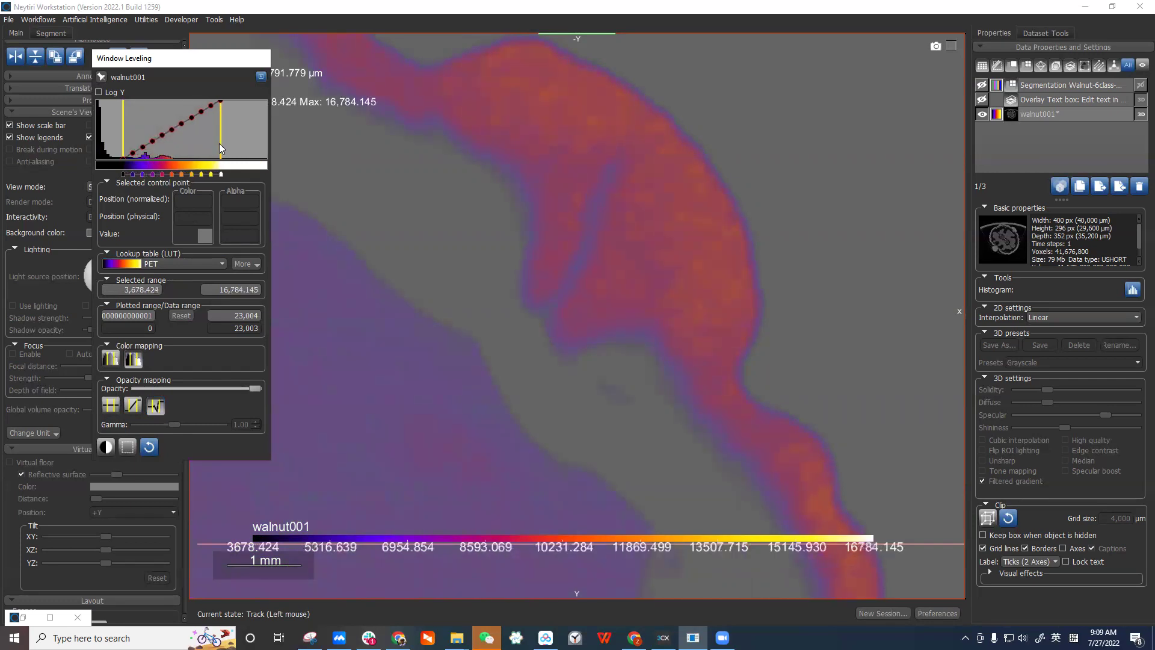
Raise the lower and middle control points of walnut001's opacity curve and delete the points around its middle.
left_click_drag(152, 141, 176, 113)
left_click(142, 148)
left_click(132, 152)
left_click(175, 128)
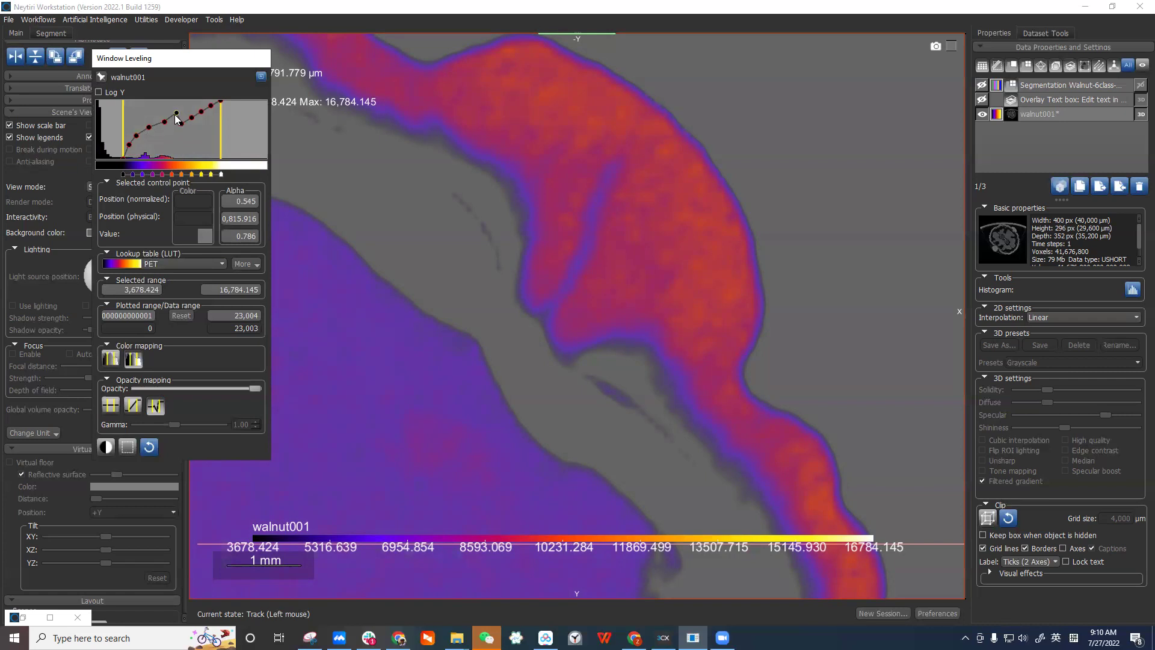
key("Delete")
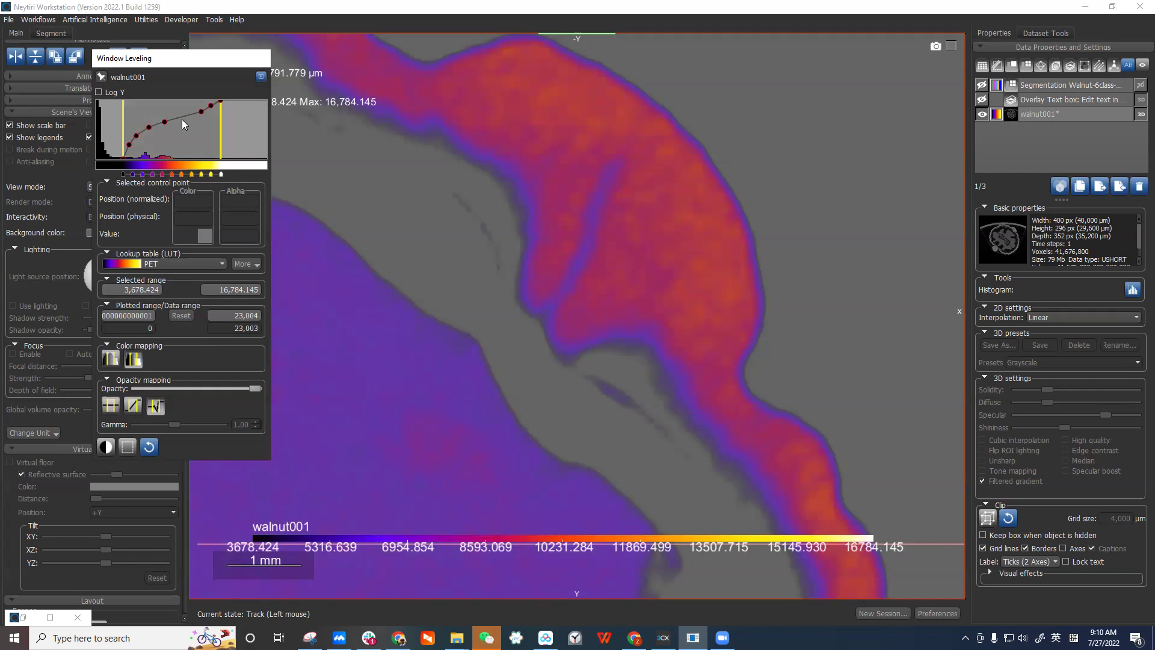
Add two opacity control points, one above the other, near normalized position 0.619 to form a steep step in the curve.
left_click(183, 117)
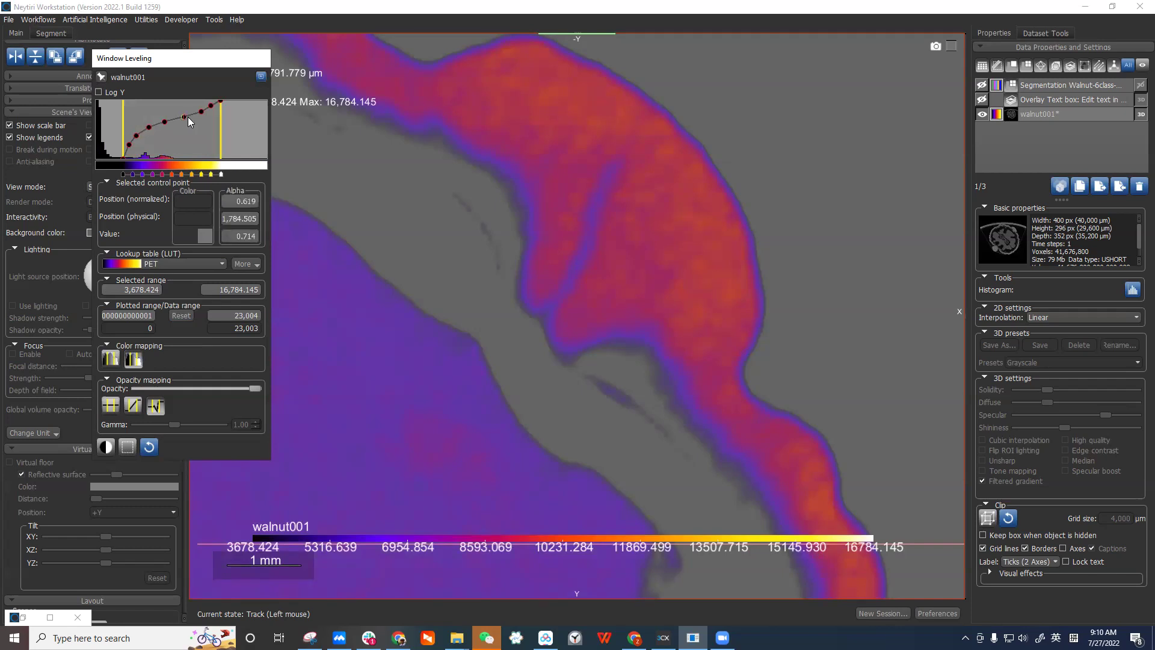
left_click_drag(187, 119, 187, 110)
left_click(186, 121)
Lower the opacity control point before the steep step to an alpha value of about 0.531 at position 0.421.
left_click(166, 123)
left_click(250, 204)
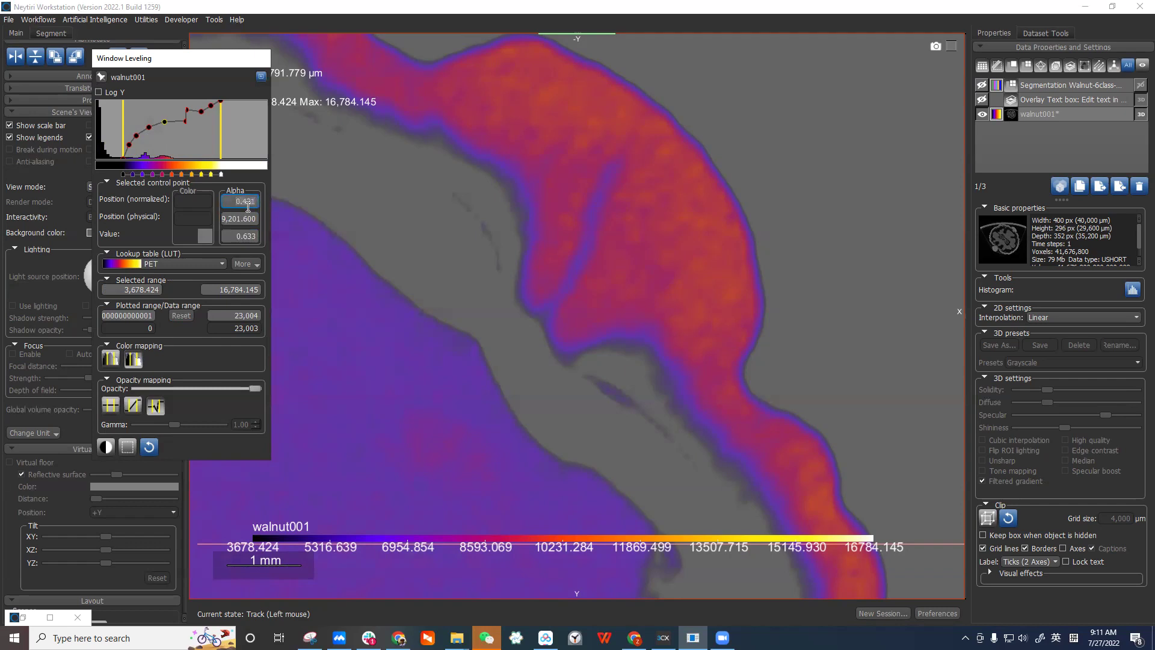
mouse_move(165, 120)
left_mouse_down()
mouse_move(161, 110)
mouse_move(159, 132)
left_mouse_up()
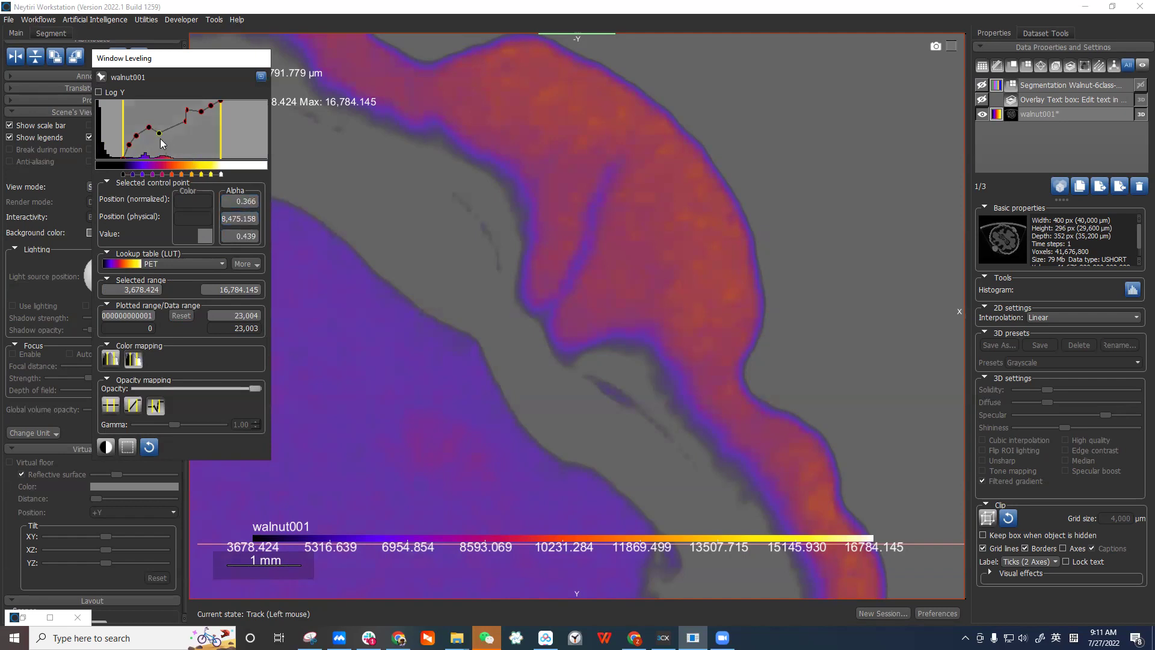
left_click_drag(160, 134, 164, 128)
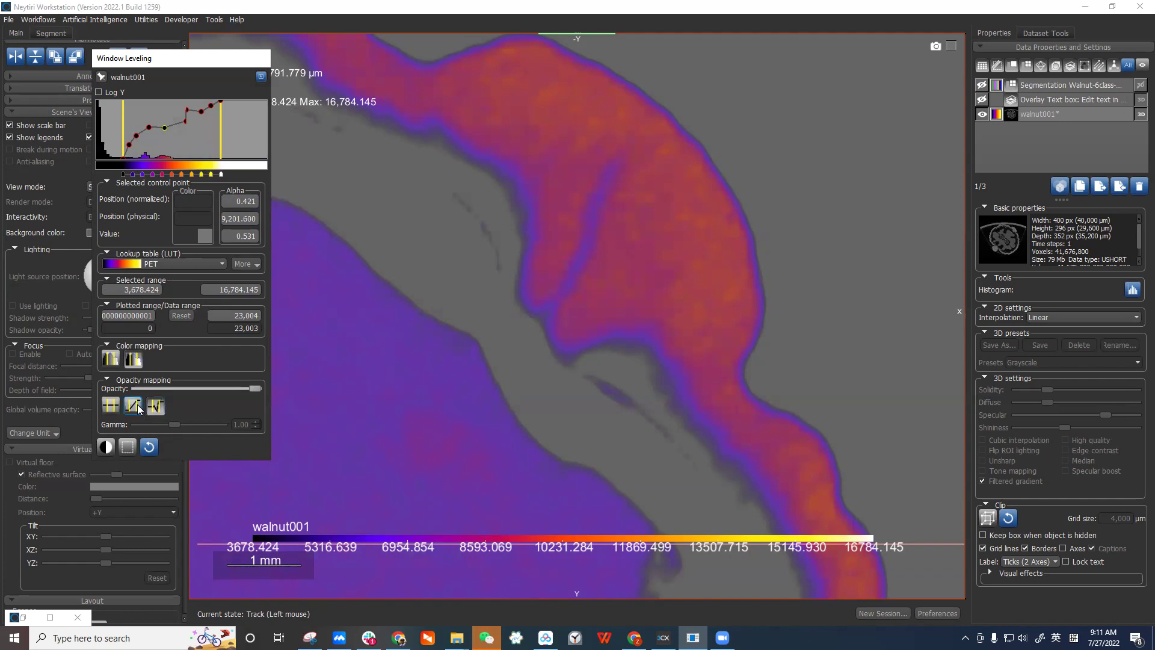
Change the orange color control point at position 0.600 to blue.
left_click(182, 175)
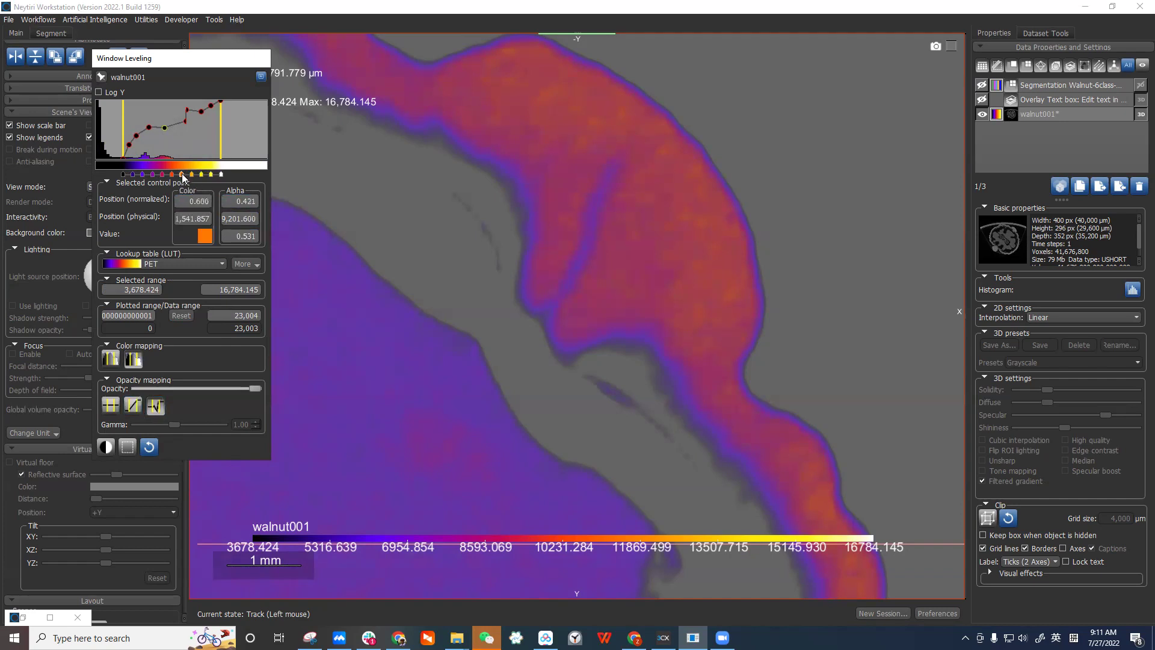
left_click(206, 235)
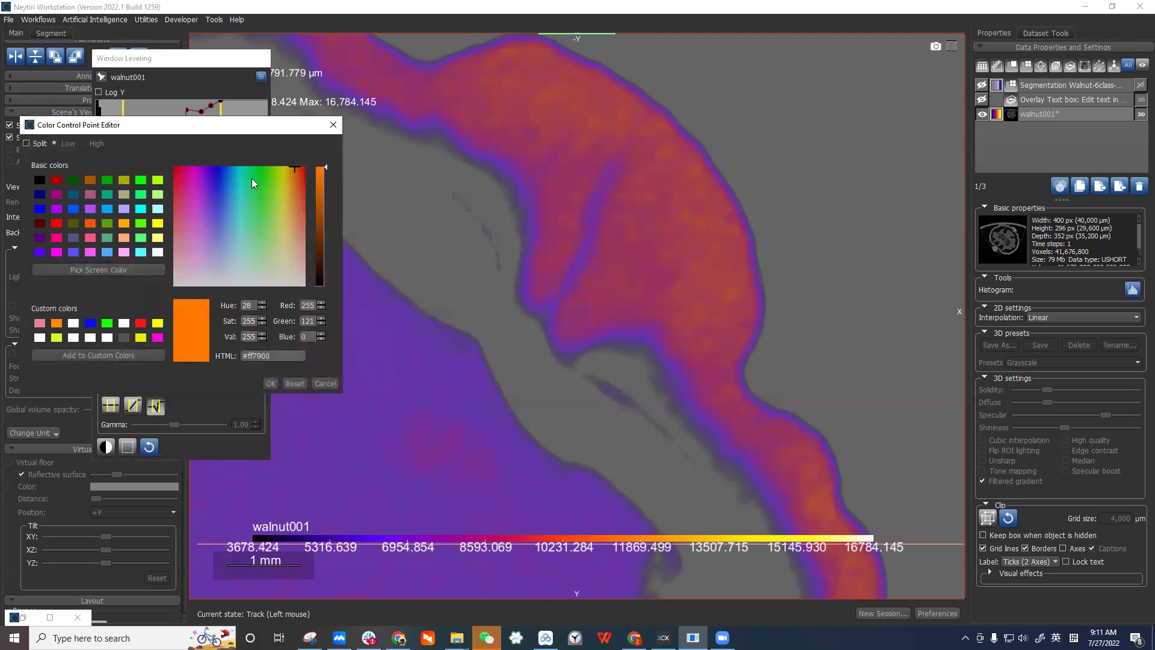
left_click(222, 179)
left_click(304, 384)
left_click(223, 181)
left_click(270, 383)
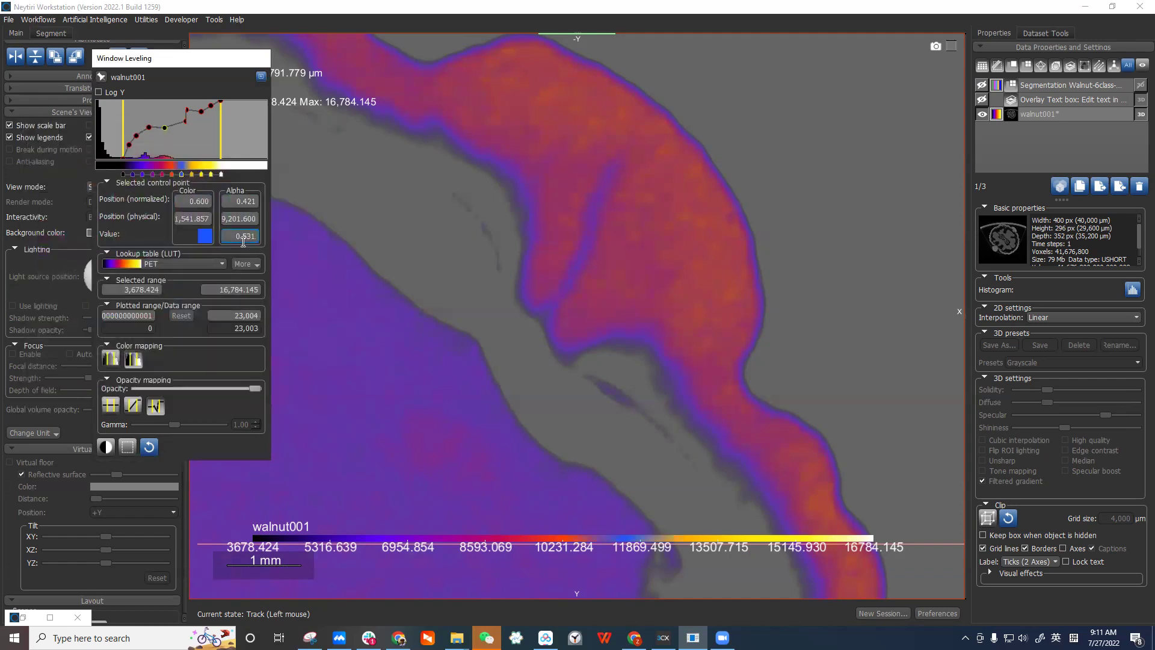
Delete the blue color control point and the orange point just below it from the color bar.
left_click_drag(189, 156, 176, 160)
left_click(182, 172)
key("Delete")
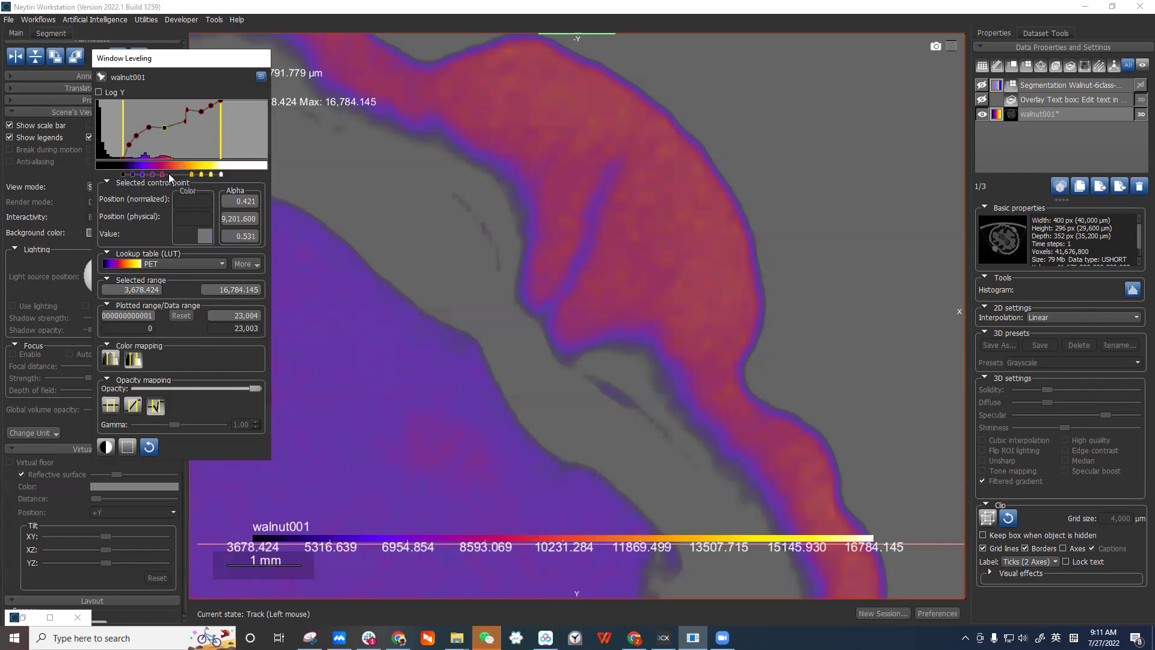
Shift three lower color control points upward, placing the purple one at about 0.382 and the violet one at about 0.253.
left_click(171, 174)
left_click_drag(152, 174, 160, 174)
left_click(143, 174)
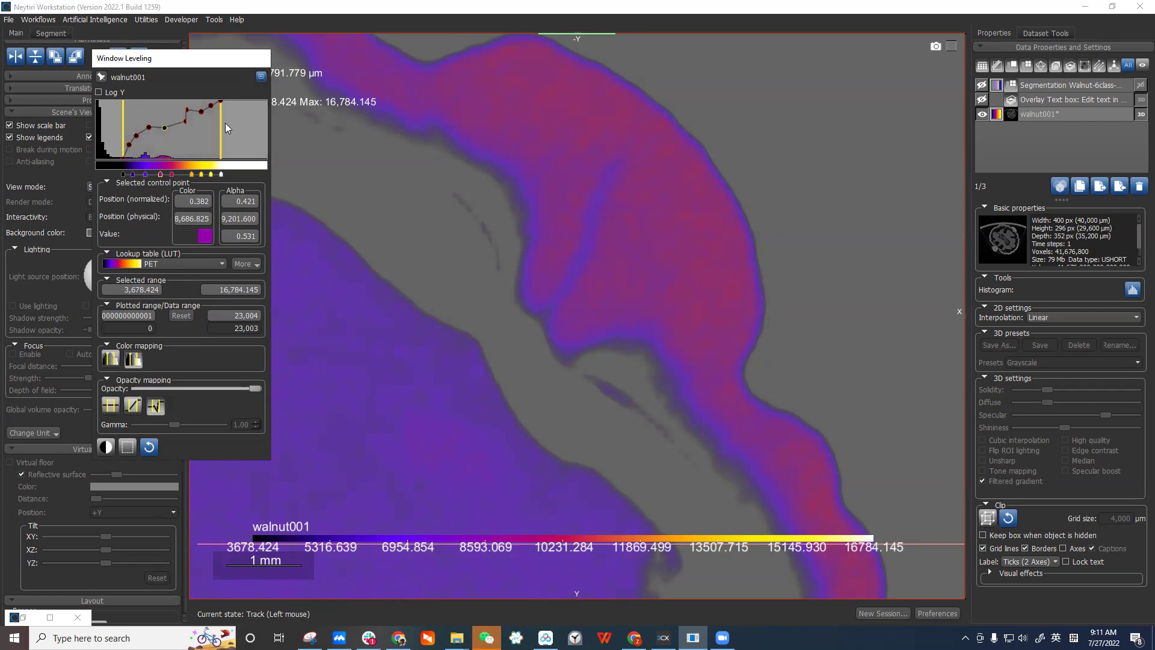
left_click(146, 174)
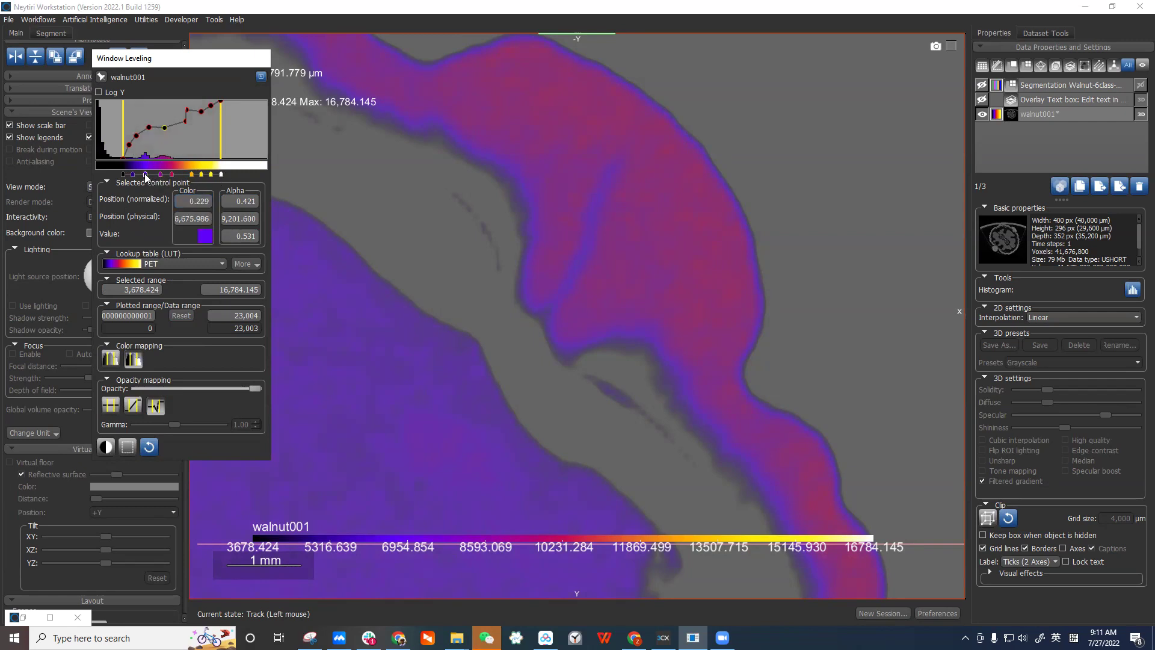
left_click(203, 204)
left_click_drag(146, 174, 148, 175)
left_click(194, 219)
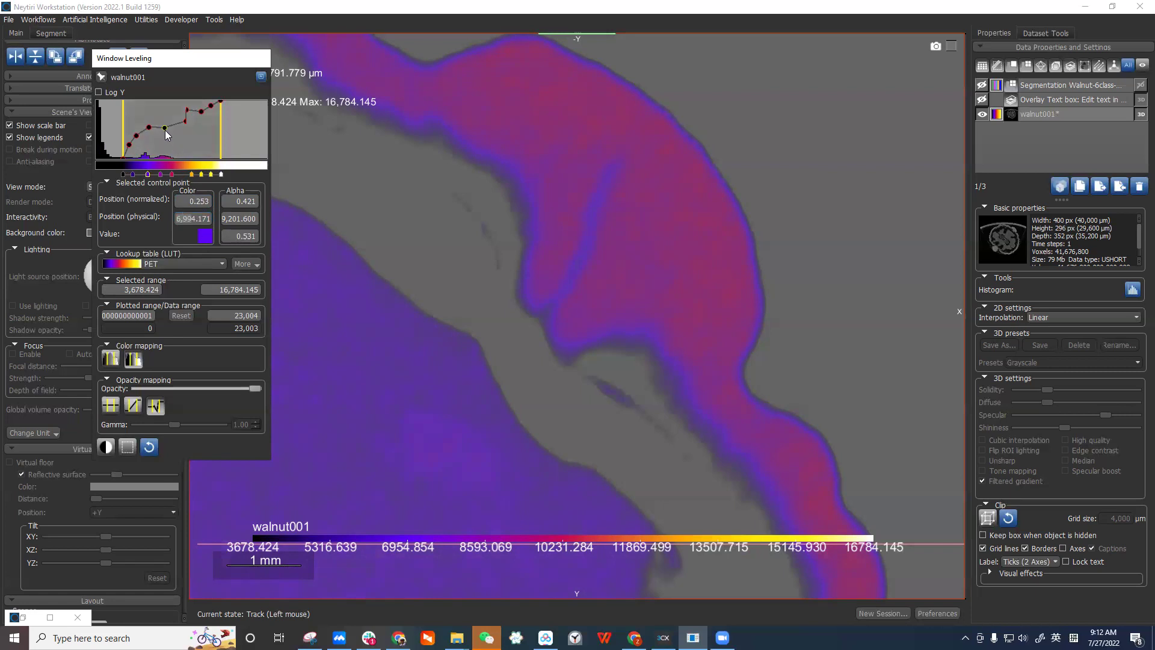
Apply the bi-gated ramp opacity mapping to walnut001 and show the whole walnut slice.
left_click(133, 414)
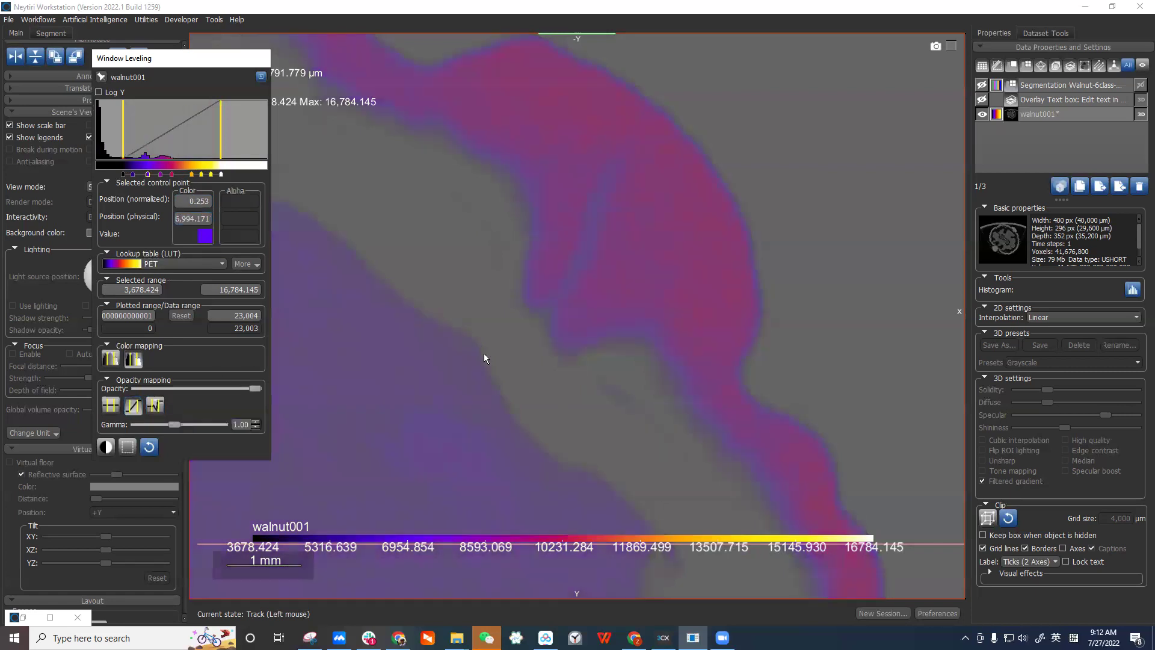
scroll(607, 399, "down", 10)
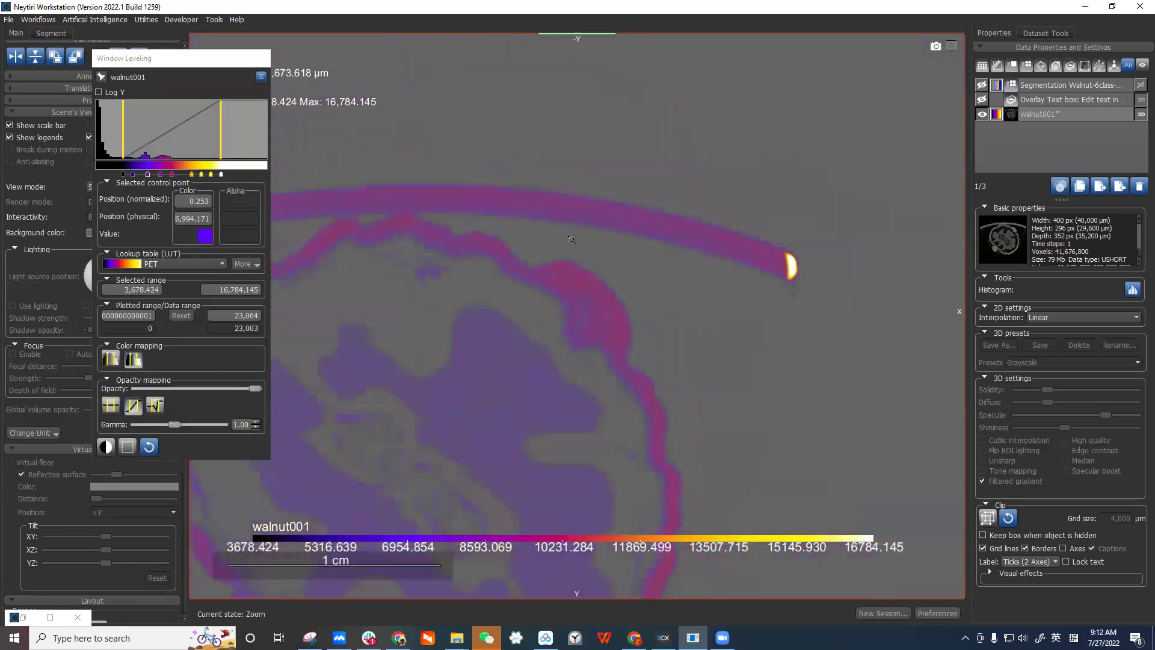
scroll(663, 201, "down", 5)
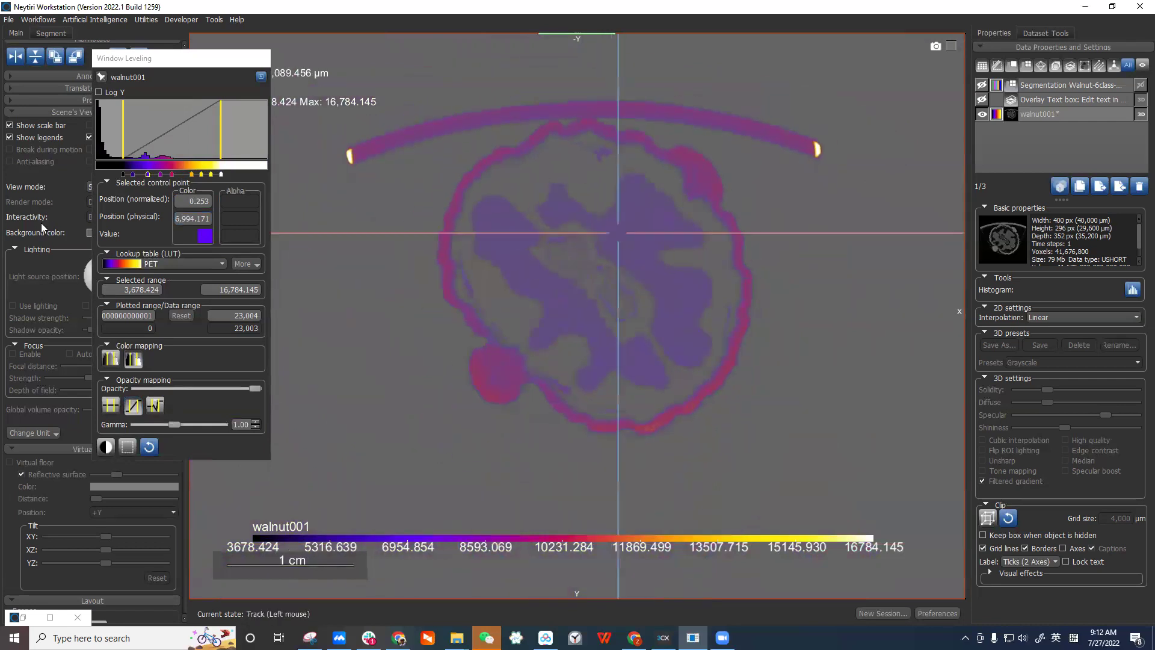
Switch walnut001 to constant opacity and raise the selected range's lower limit to about 4,727.729.
left_click(111, 405)
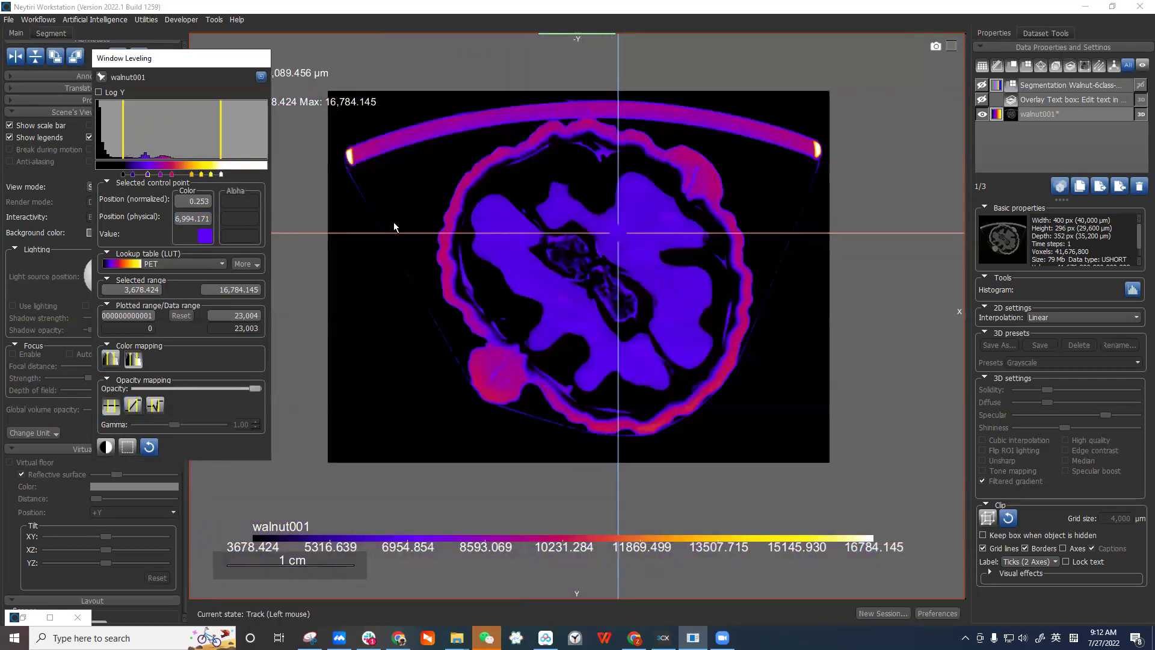
scroll(738, 218, "up", 3)
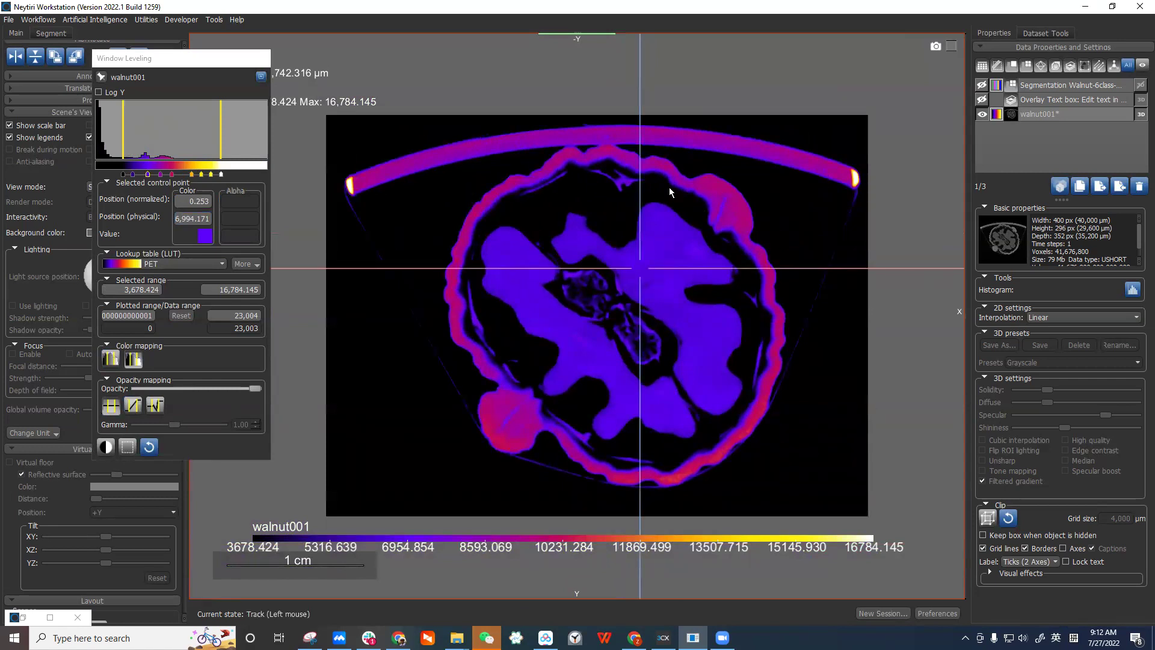
left_click_drag(122, 140, 130, 139)
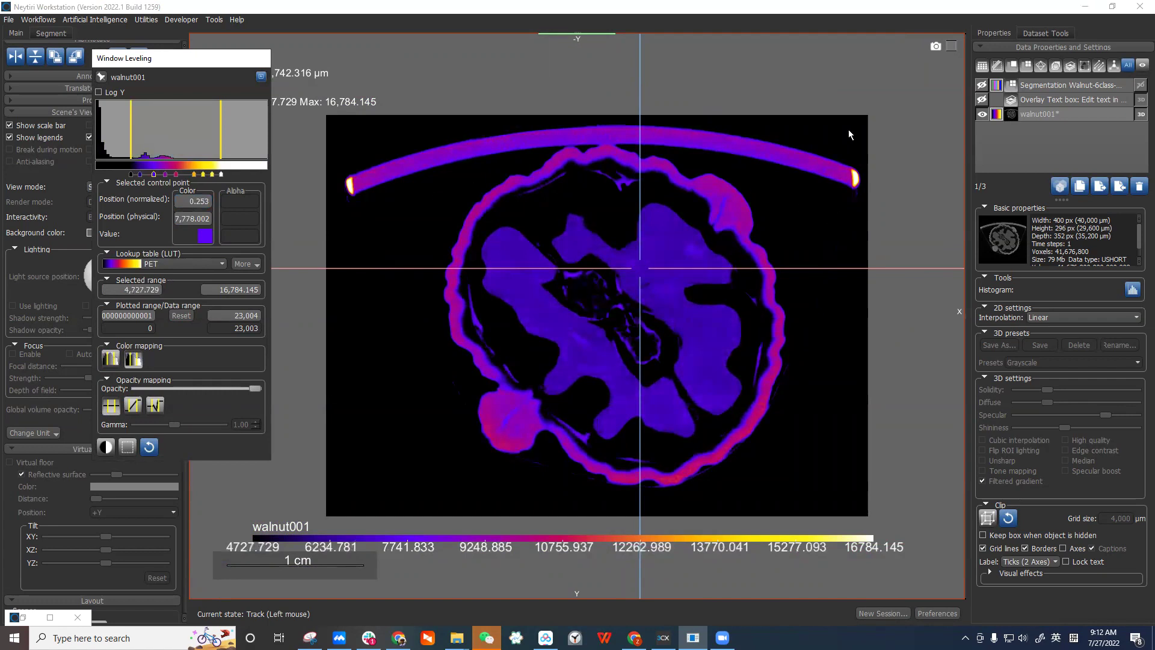
Move the slice crosshair to the walnut's center and shift the histogram's plotted range to about -4,116.505–18,887.495.
left_click_drag(643, 269, 616, 298)
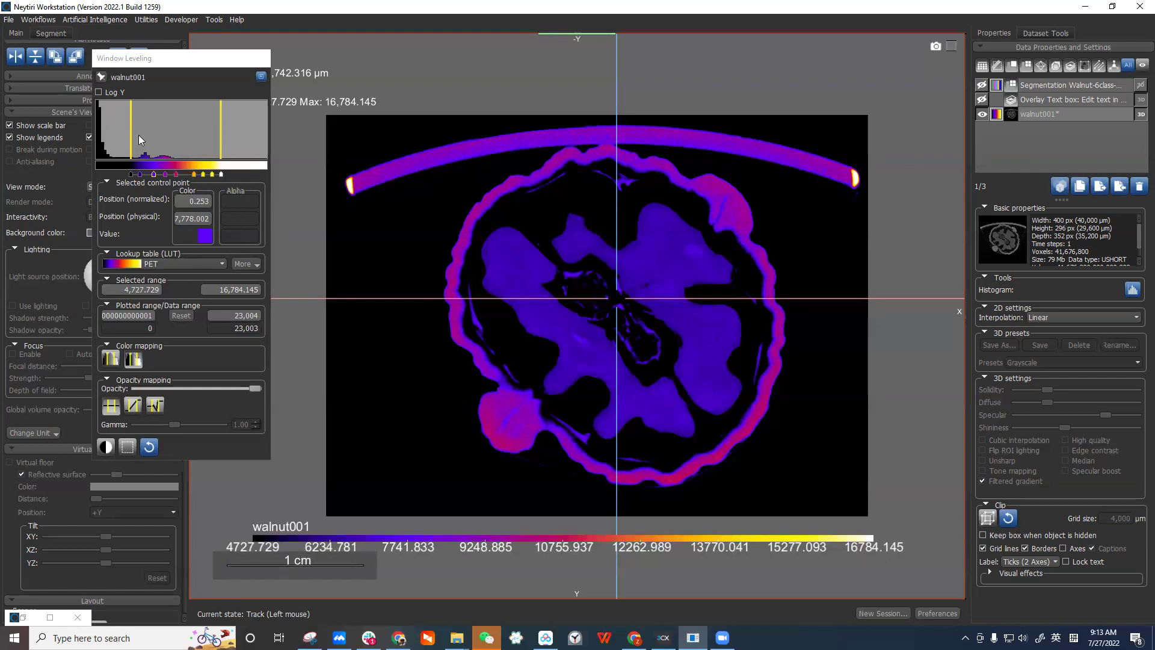
left_click_drag(211, 125, 263, 135)
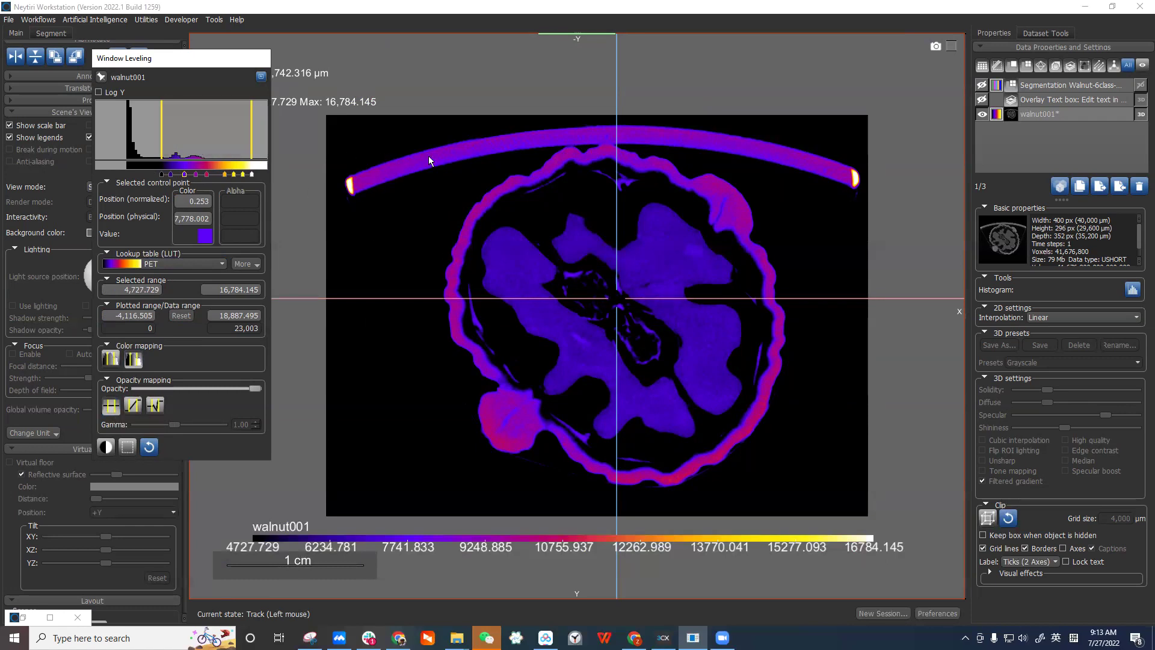
Apply the bi-gated ramp opacity mapping and raise the selected range's upper limit to about 17,752.735.
left_click(134, 406)
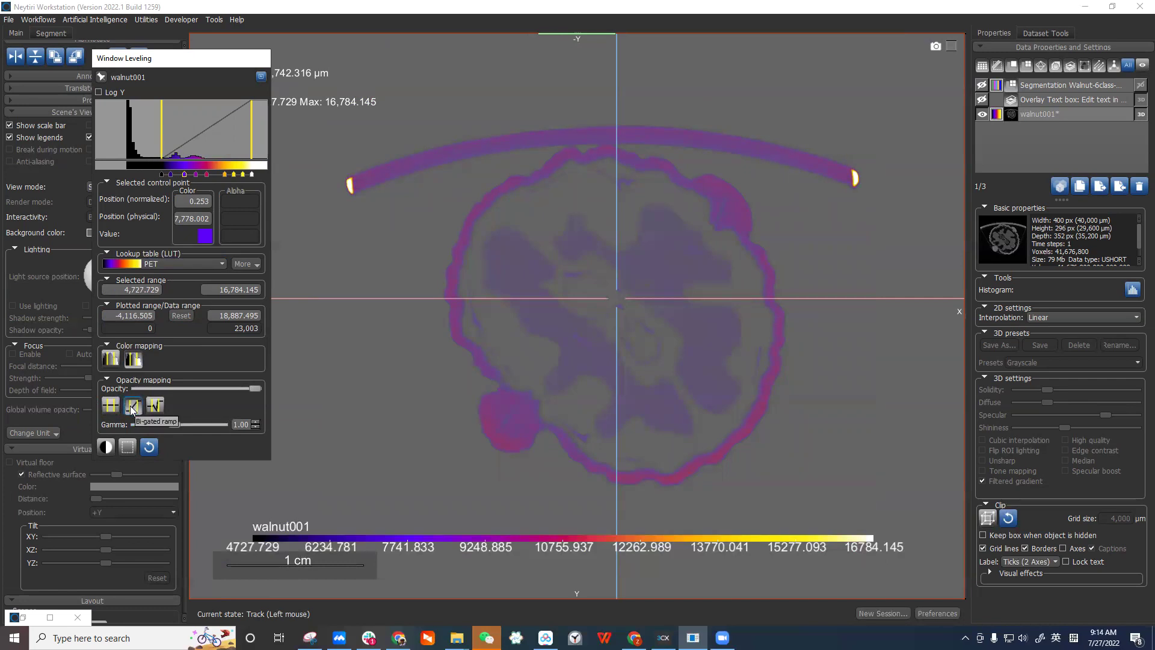
left_click(801, 233)
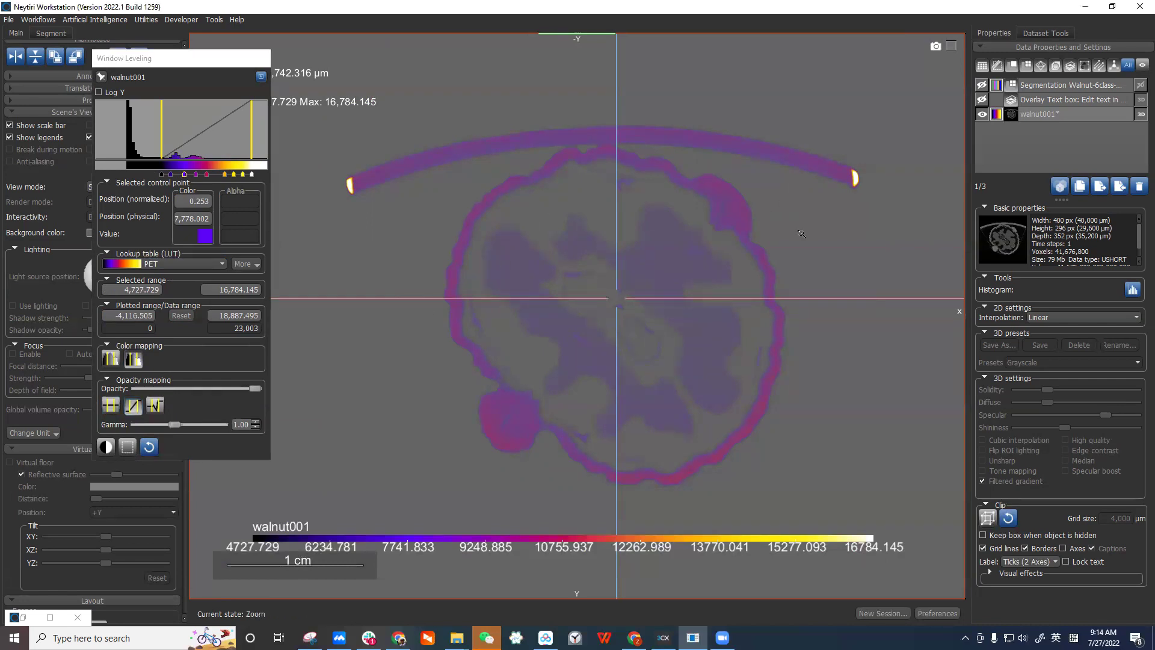
scroll(801, 233, "up", 2)
left_click_drag(253, 129, 260, 133)
scroll(566, 417, "down", 2)
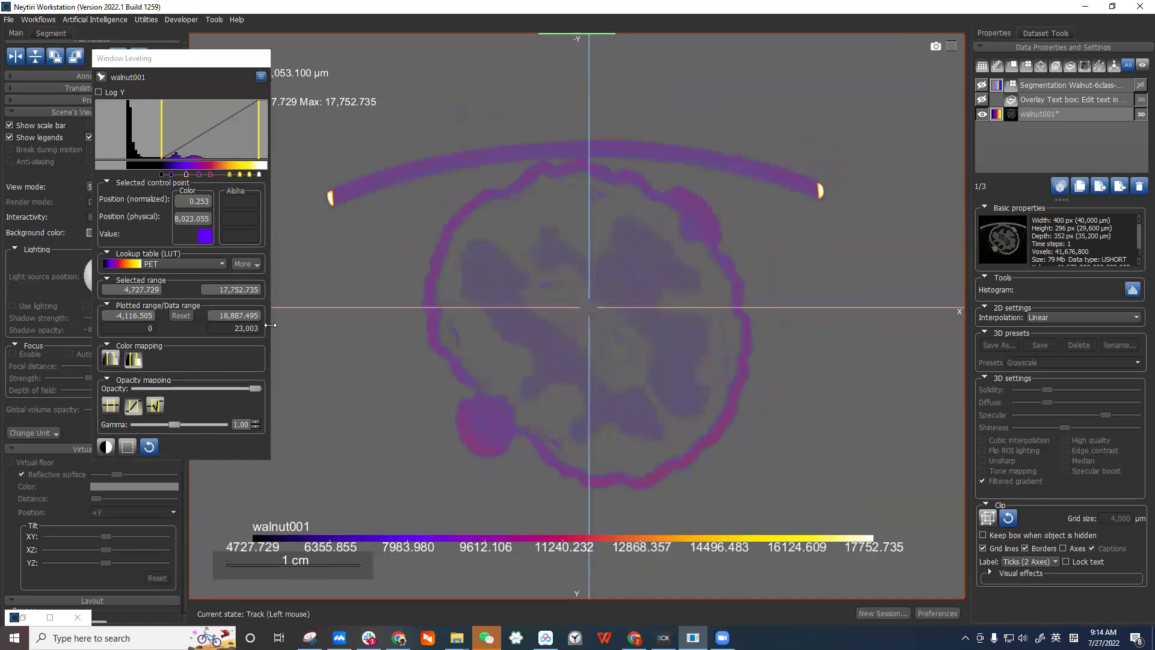
Return walnut001 to constant opacity and shift the histogram's plotted range to about -2,017.895–20,986.105.
left_click(110, 405)
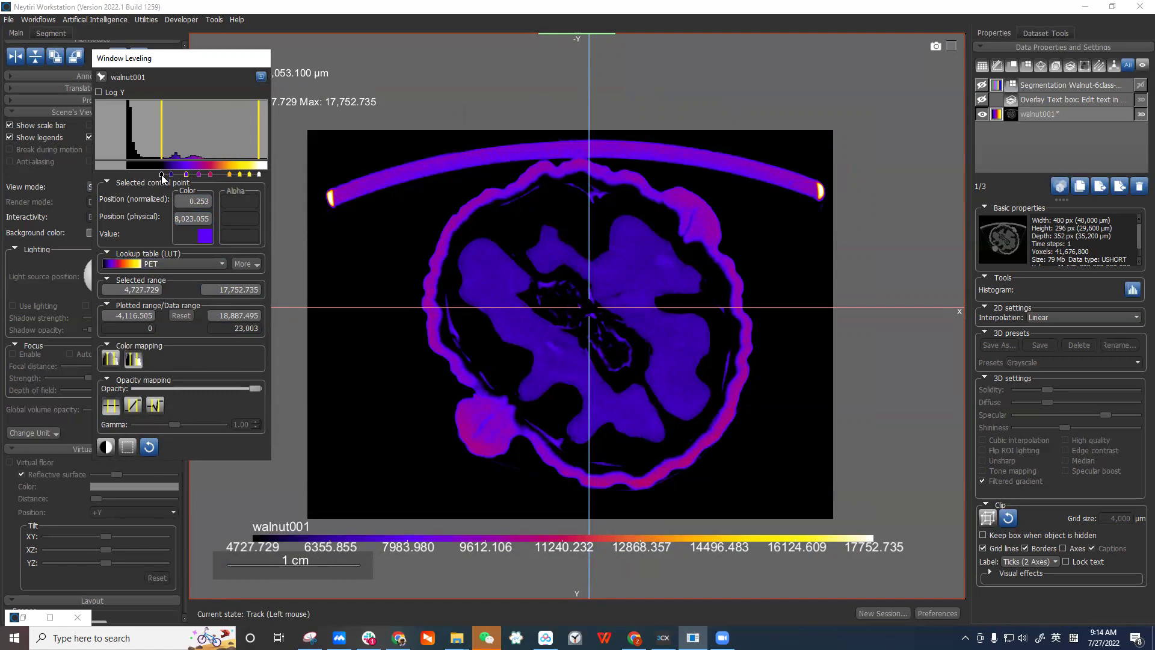
left_click_drag(135, 137, 119, 142)
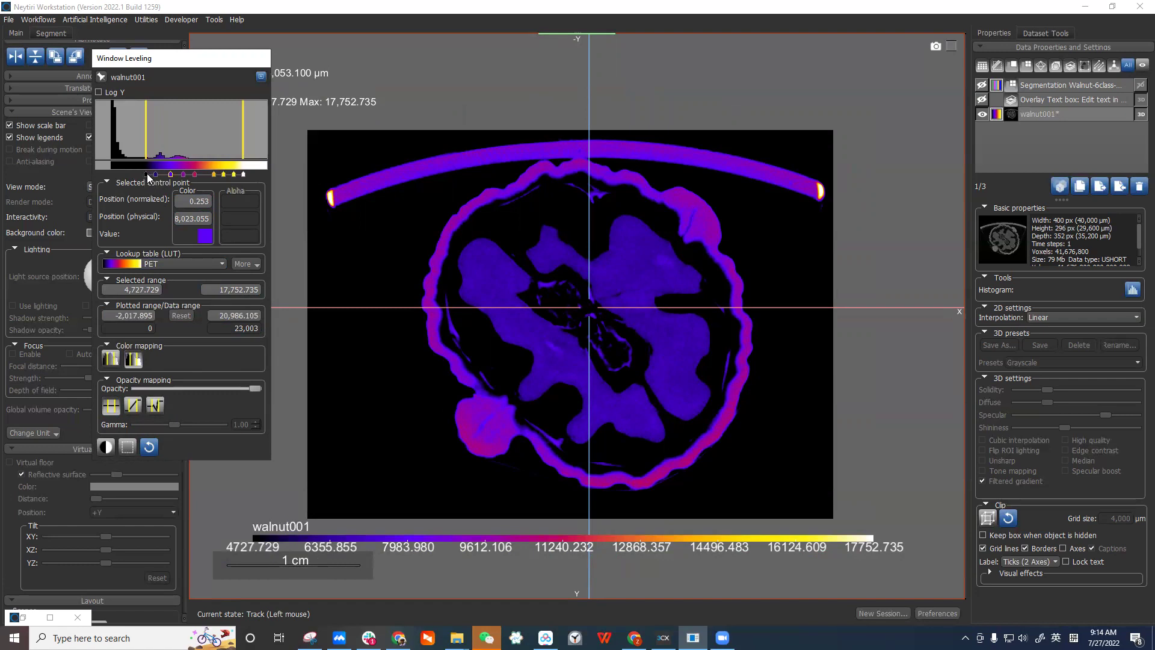
Change the PET map's lowest color control point from black to white.
left_click(146, 174)
left_click(205, 236)
left_click_drag(234, 132, 503, 156)
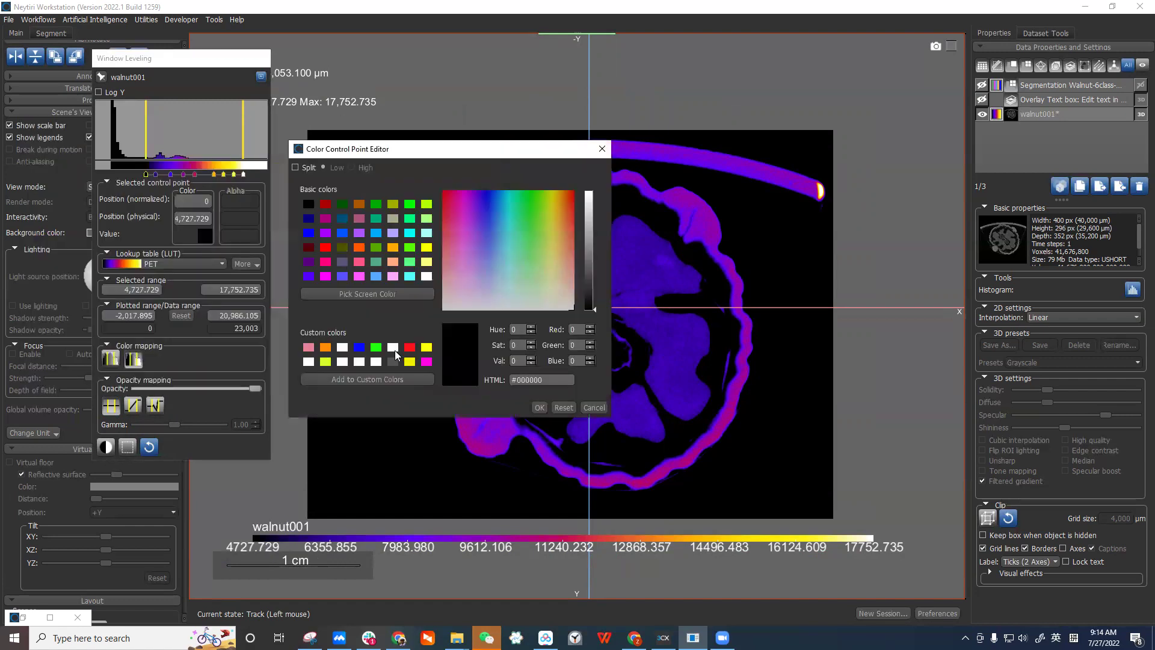
left_click(393, 348)
left_click(545, 409)
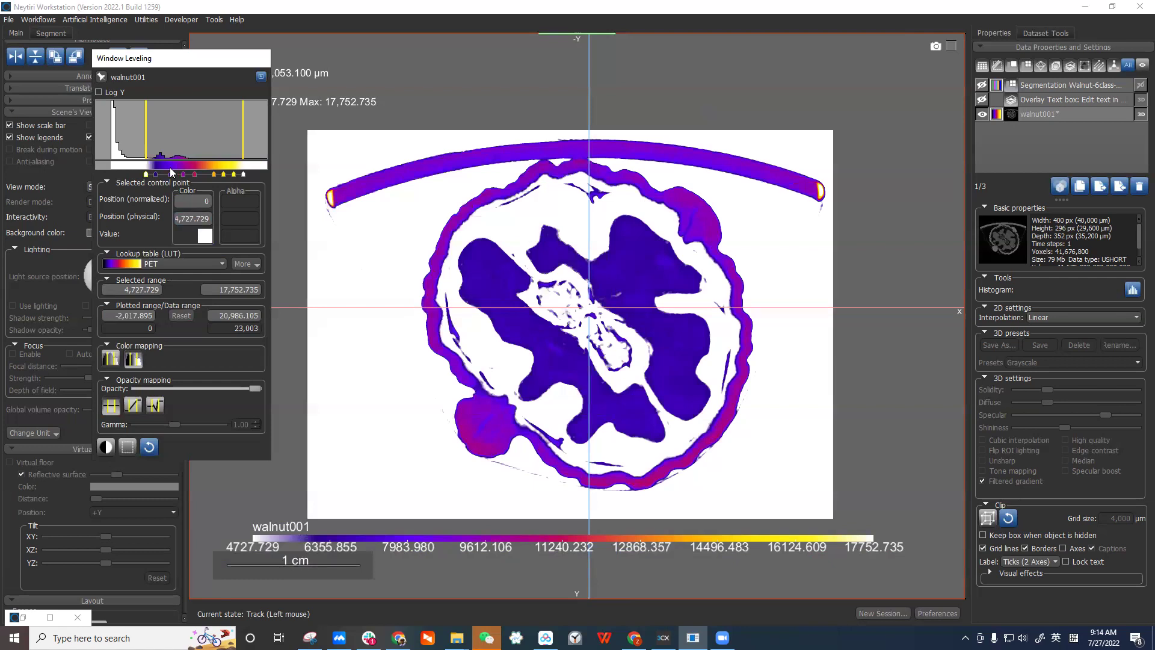
Apply the grayscale lookup table to walnut001 and lower the selected range's upper limit to about 7,501.829.
left_click(201, 264)
scroll(199, 303, "up", 5)
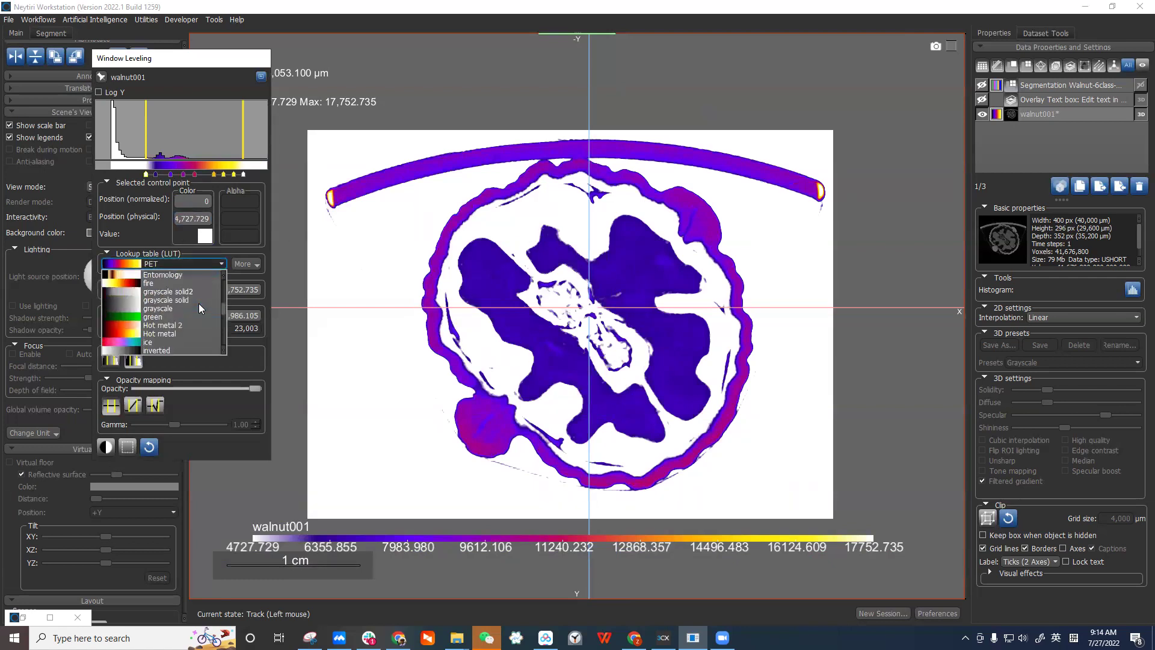
left_click(194, 308)
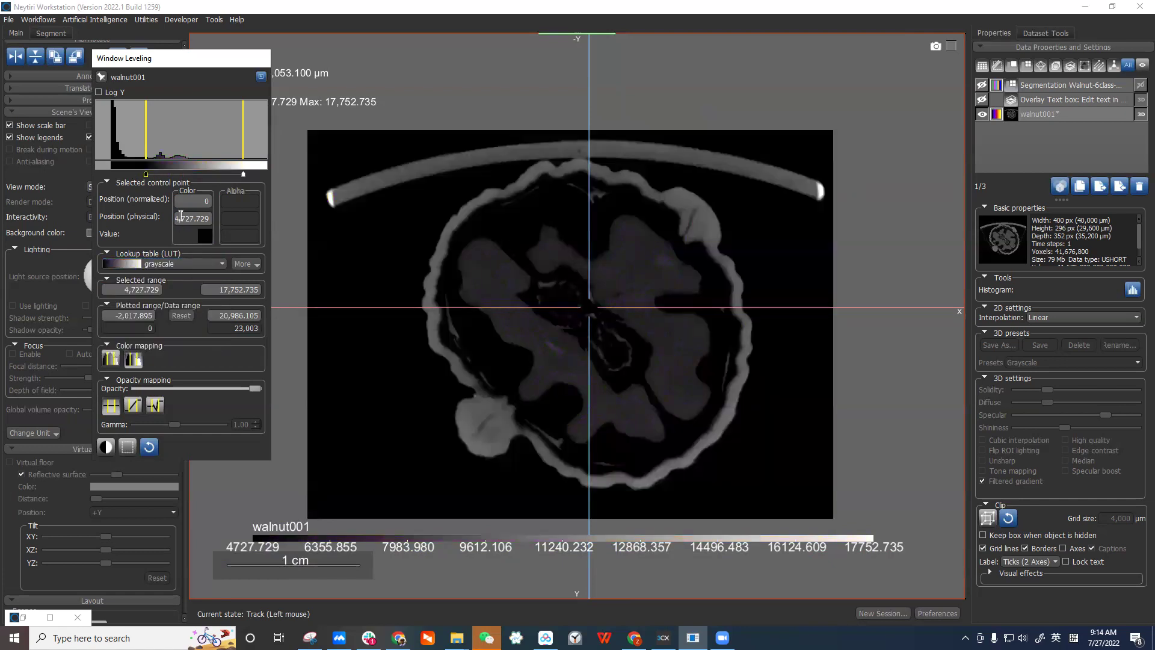
left_click_drag(240, 142, 166, 133)
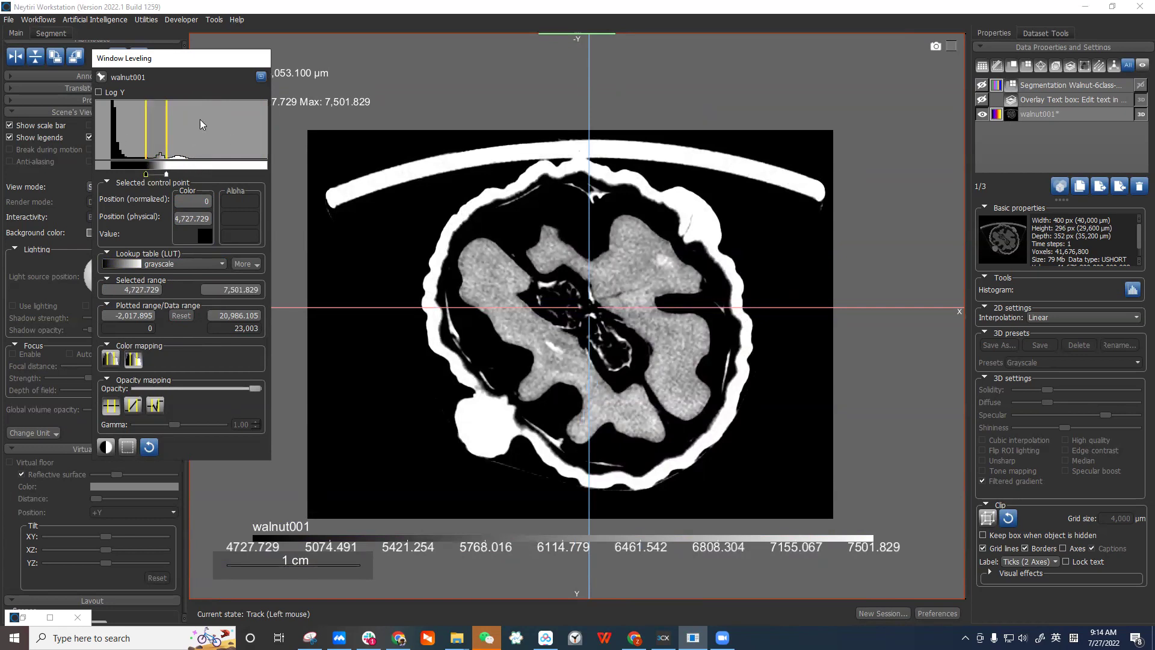
Set the grayscale map's lowest color control point to white (#ffffff).
left_click(167, 174)
left_click(146, 175)
left_click(199, 234)
left_click(123, 323)
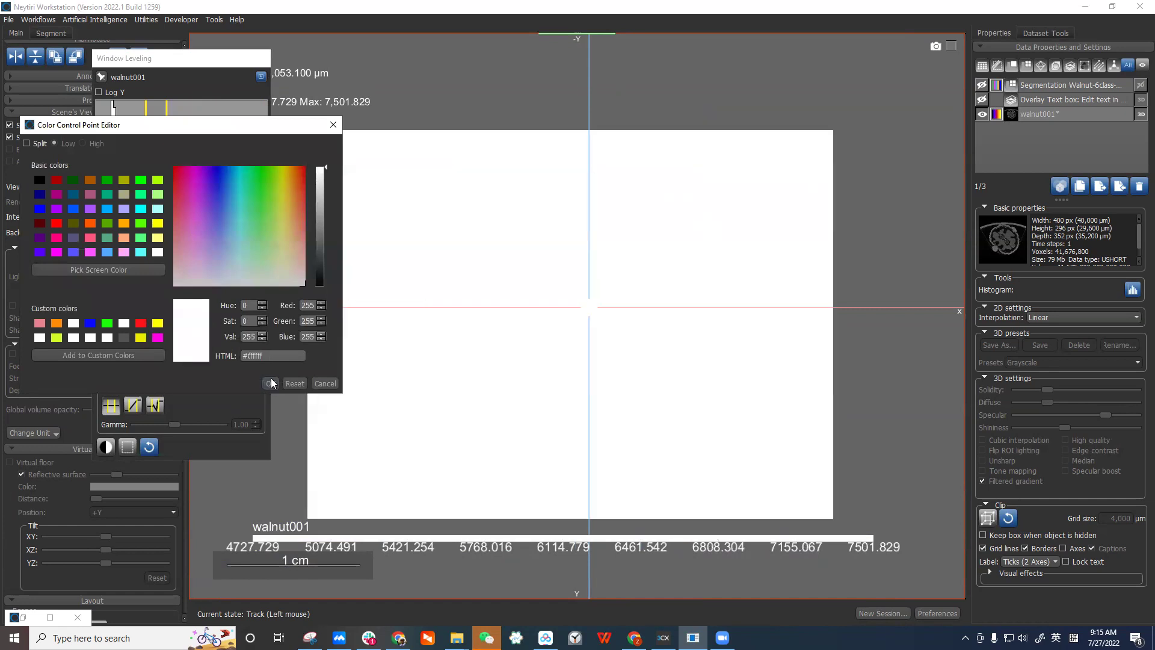
left_click(269, 383)
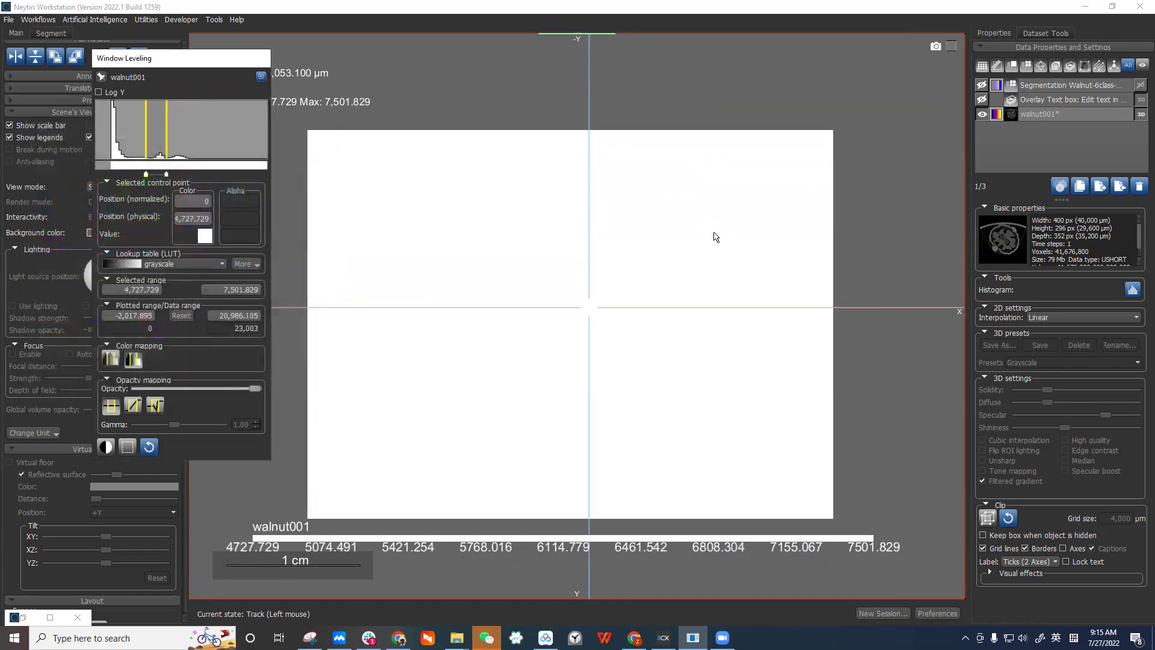
Set the grayscale map's highest color control point to dark gray (#525252) and raise the selected range's upper limit to about 11,295.471.
left_click(166, 175)
left_click(197, 220)
double_click(205, 235)
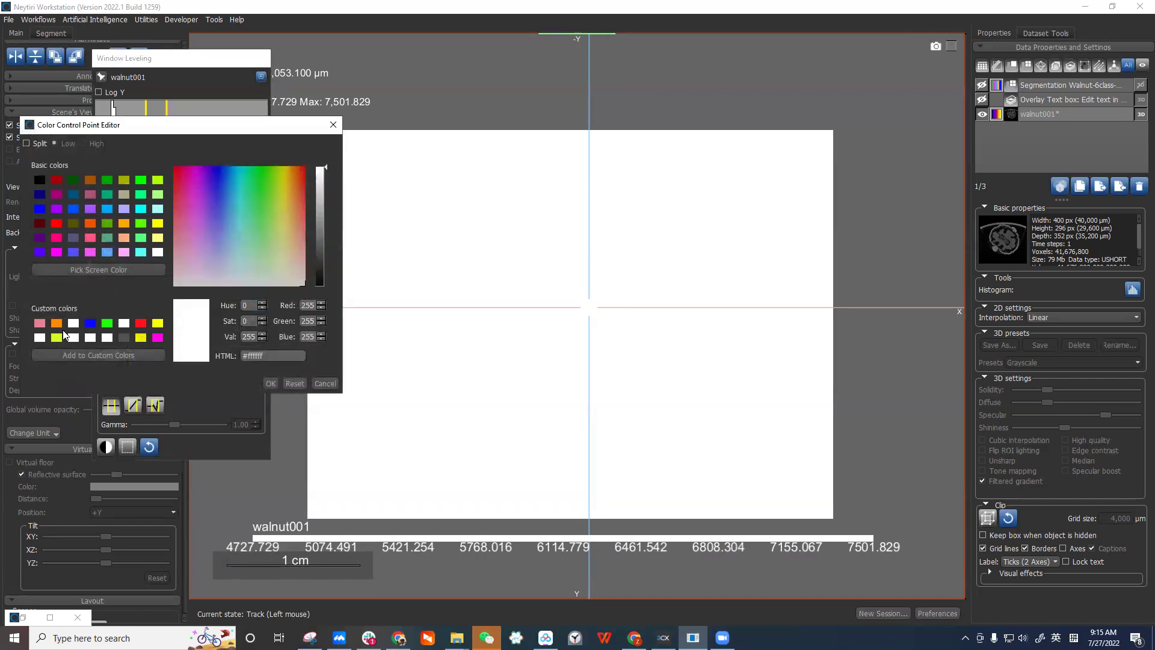
left_click(123, 338)
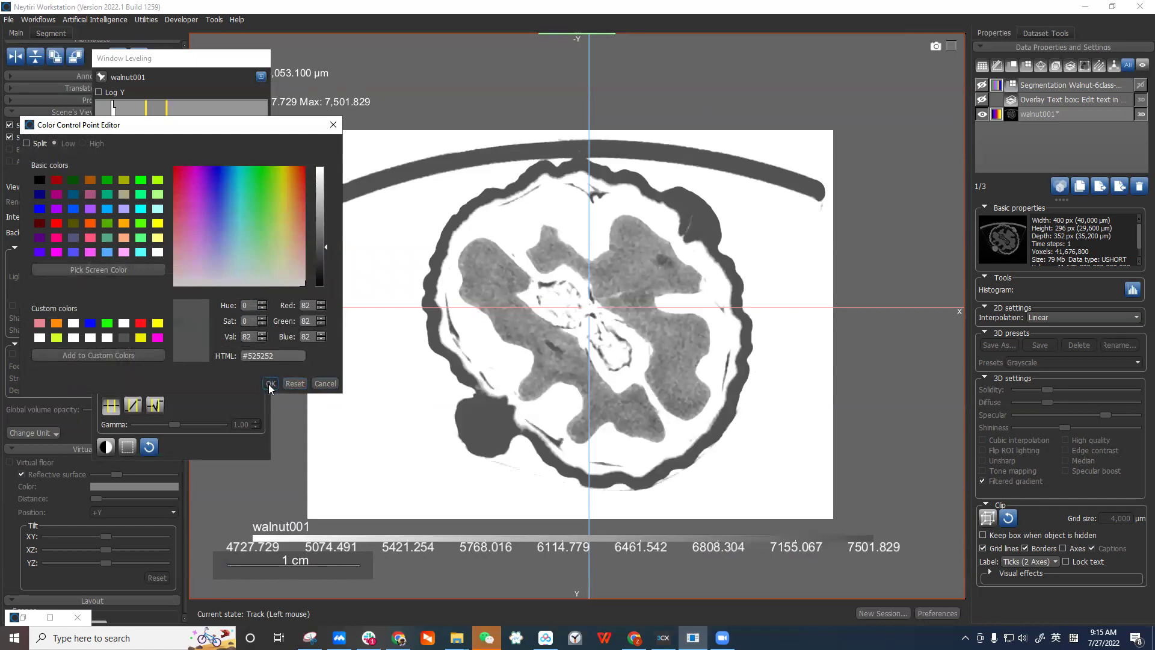
left_click(271, 384)
left_click_drag(168, 138, 195, 140)
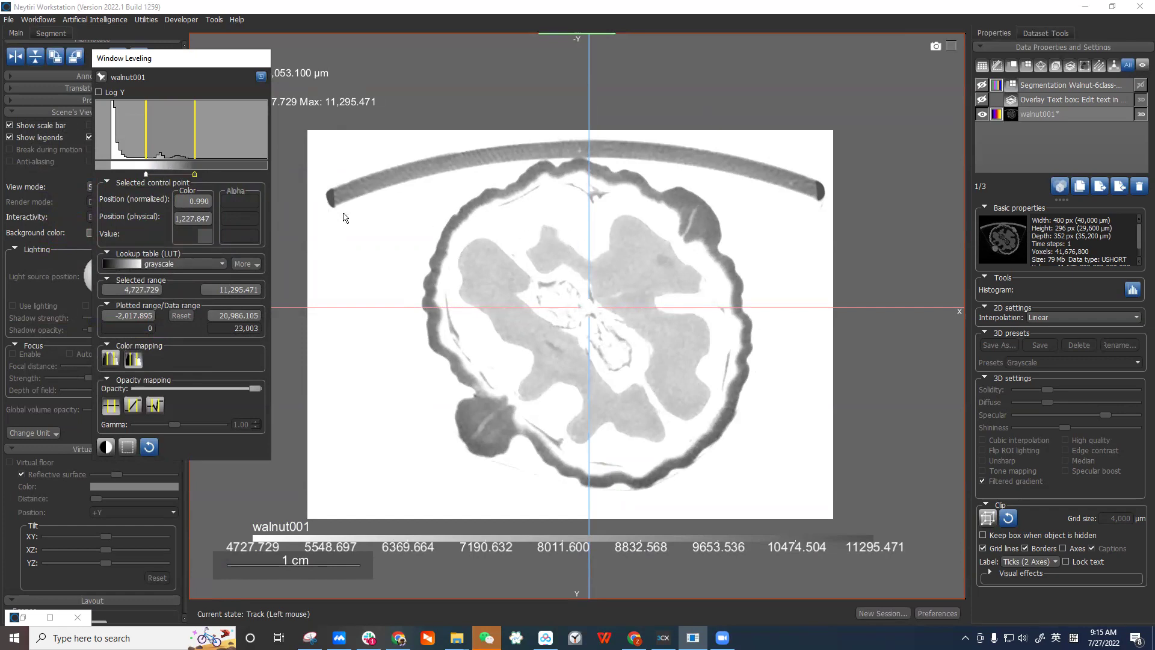
Apply the inverted lookup table to walnut001's slice view.
left_click(199, 266)
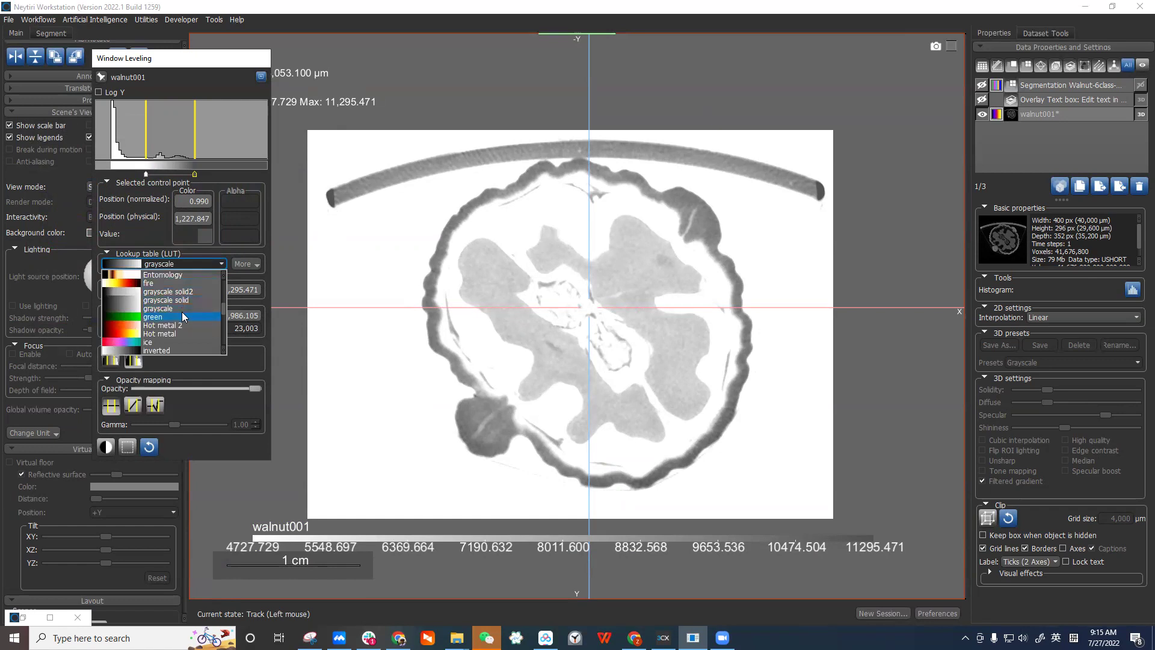
scroll(182, 314, "down", 1)
scroll(182, 319, "down", 1)
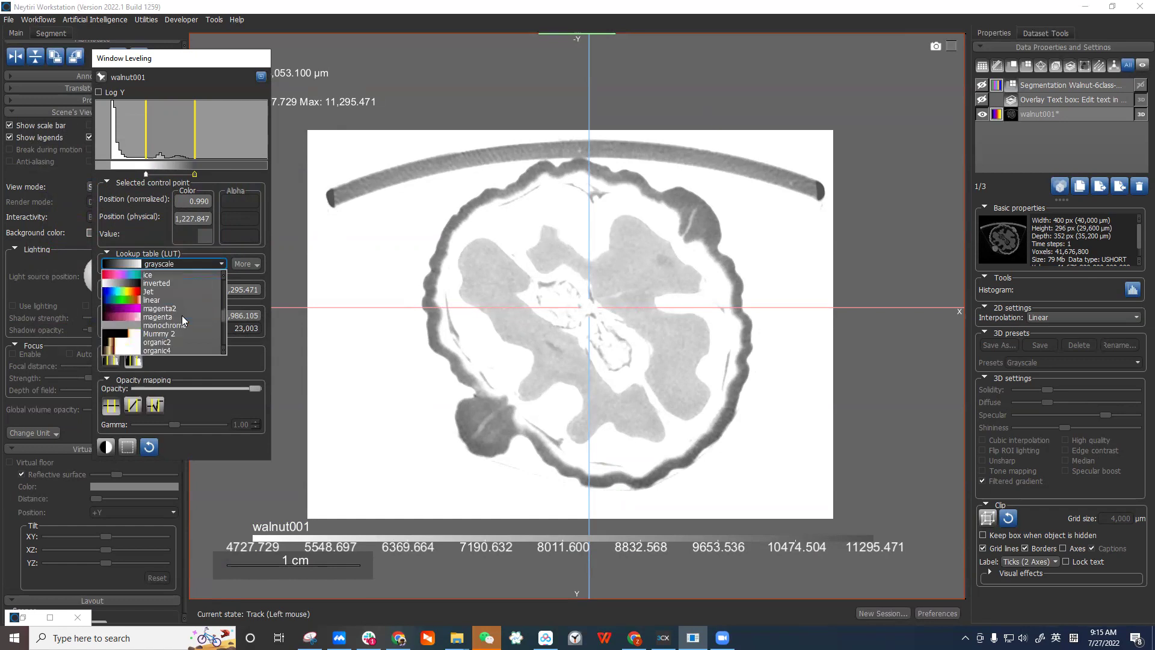
left_click(199, 284)
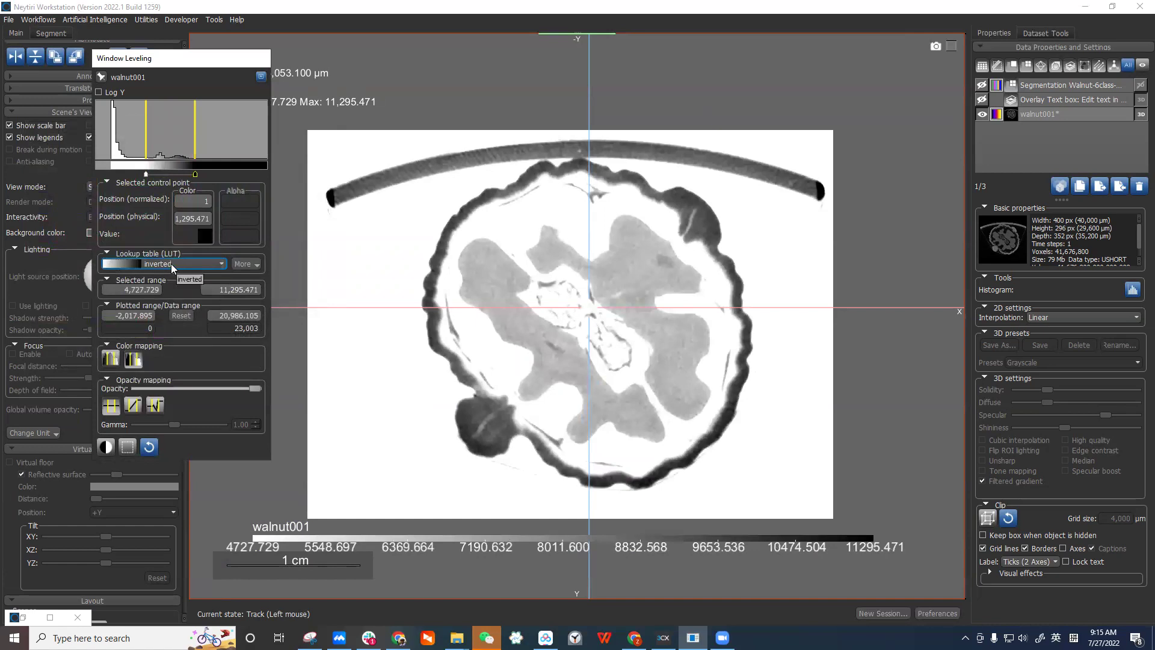
Switch walnut001's slice view to the standard grayscale lookup table.
left_click(180, 264)
scroll(178, 292, "up", 2)
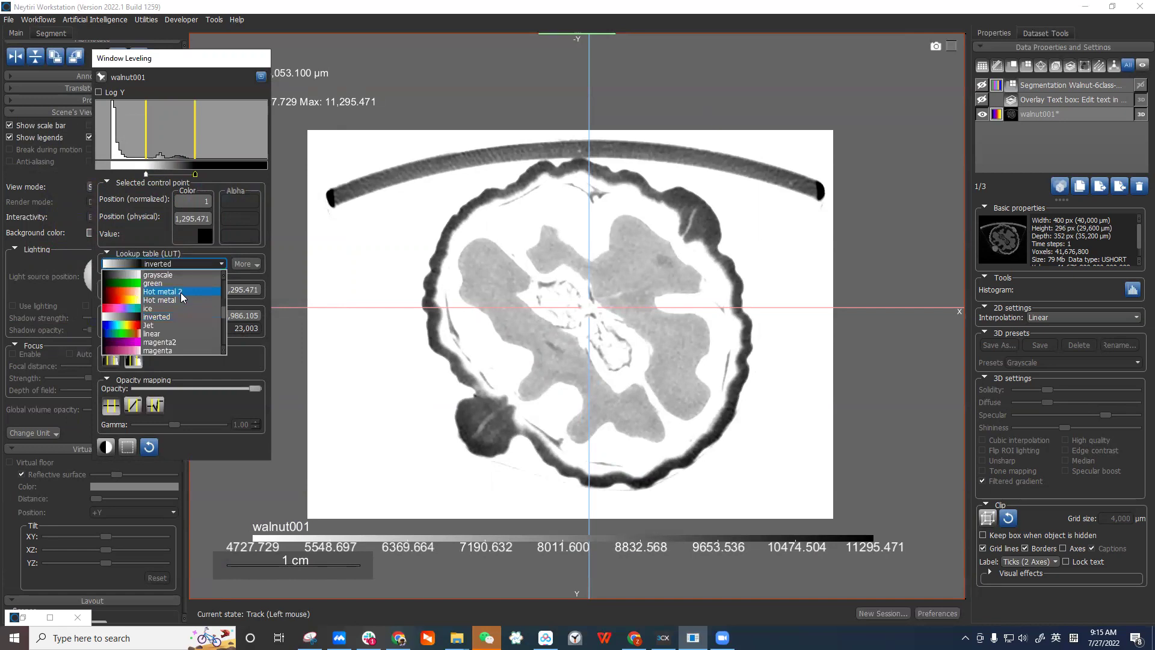
scroll(187, 290, "up", 2)
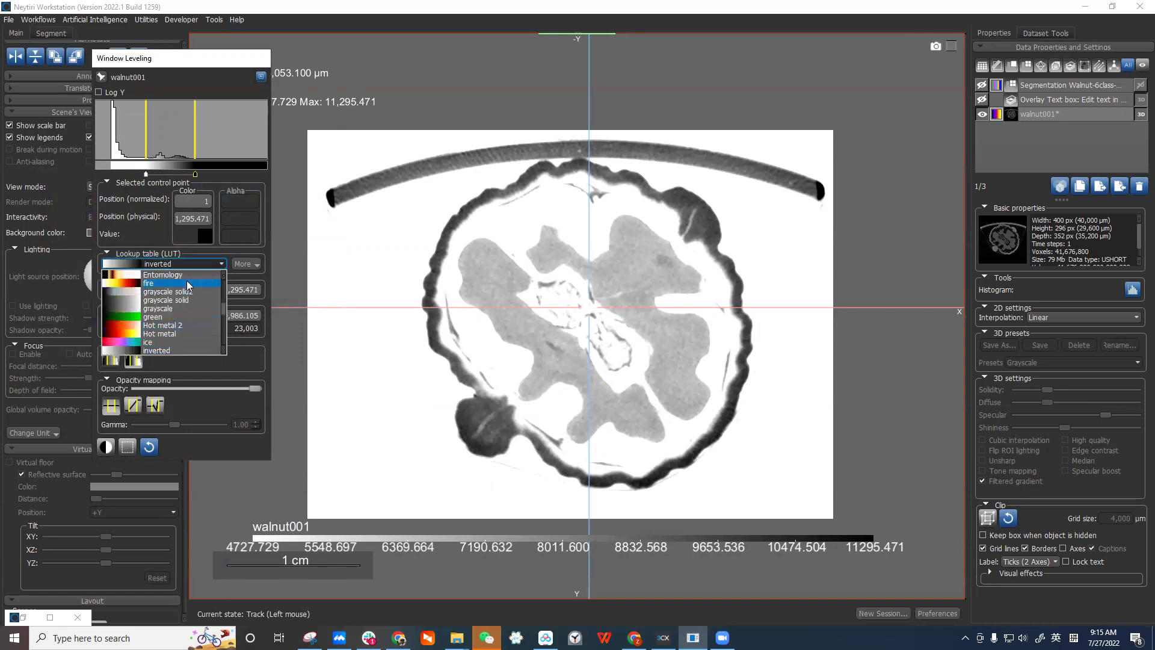
left_click(172, 309)
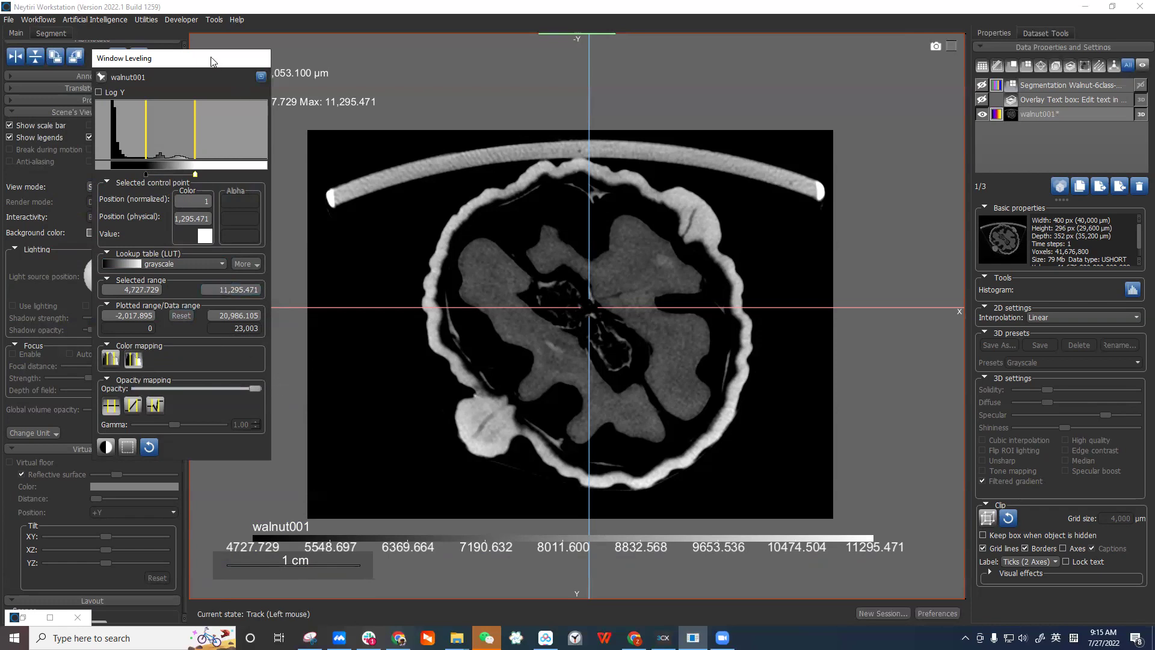
Enlarge the 3D view and set walnut001's selected range to about 4,690.599–13,365.775.
left_click_drag(215, 62, 206, 60)
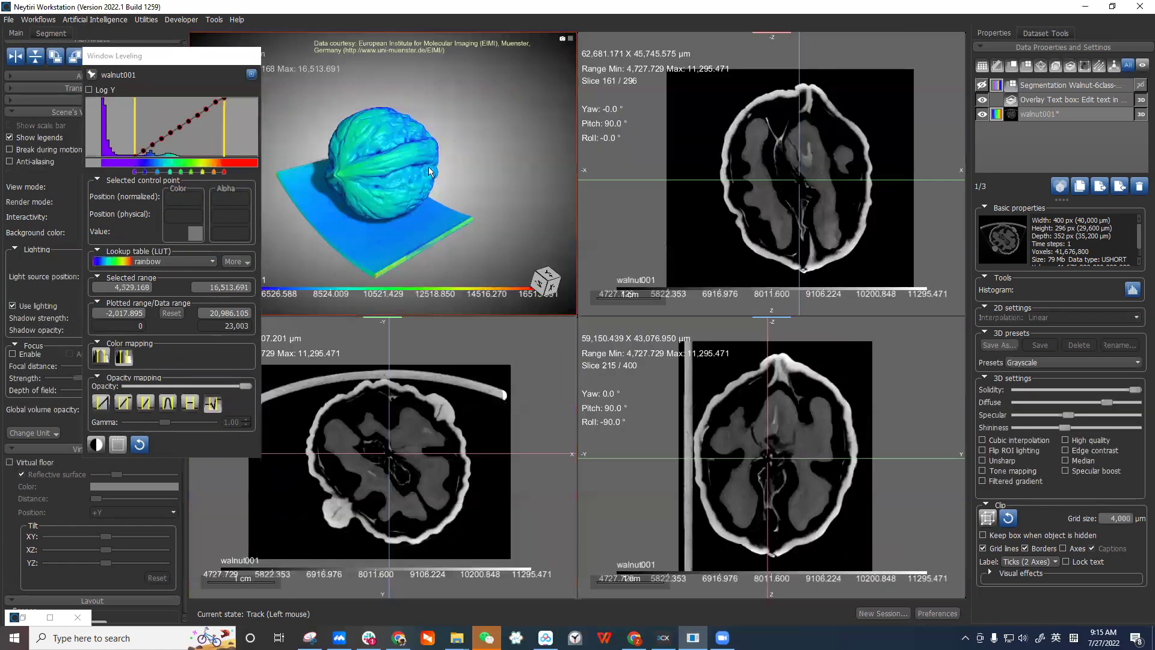
double_click(429, 168)
left_click_drag(204, 58, 186, 61)
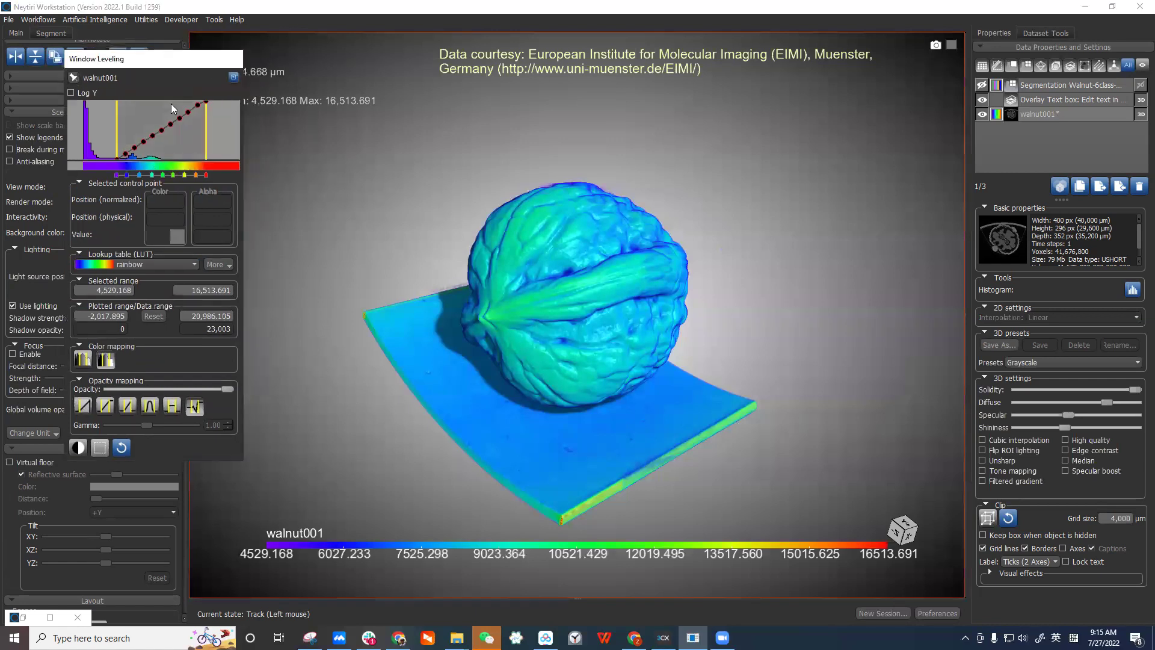
left_click_drag(116, 124, 124, 125)
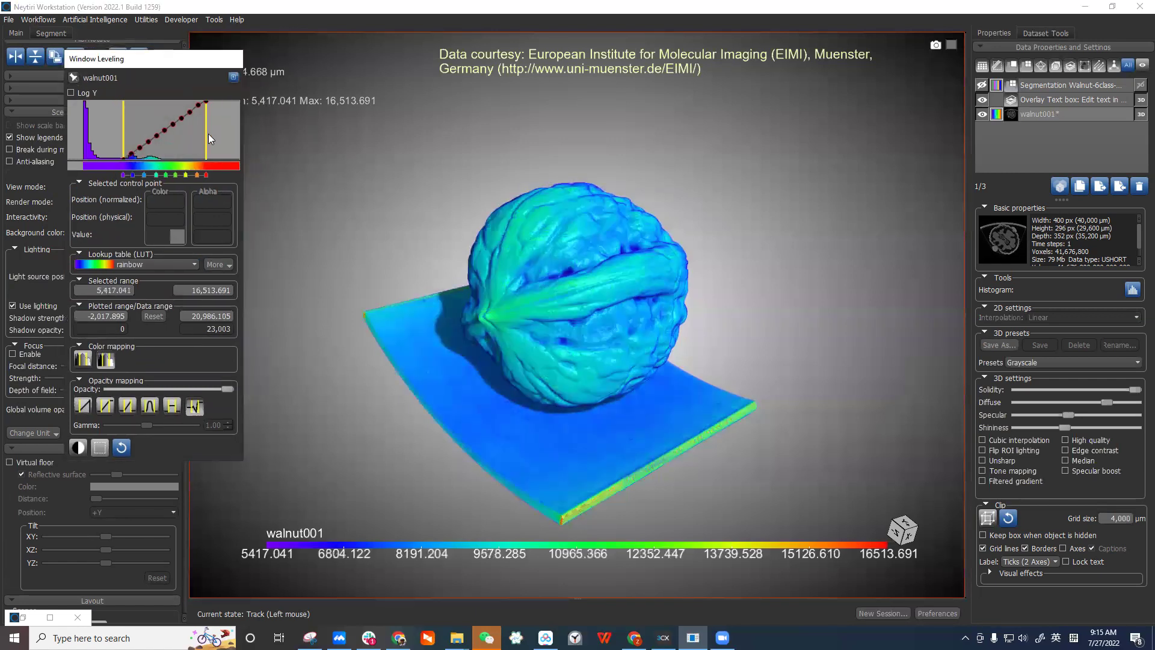
left_click_drag(207, 140, 188, 142)
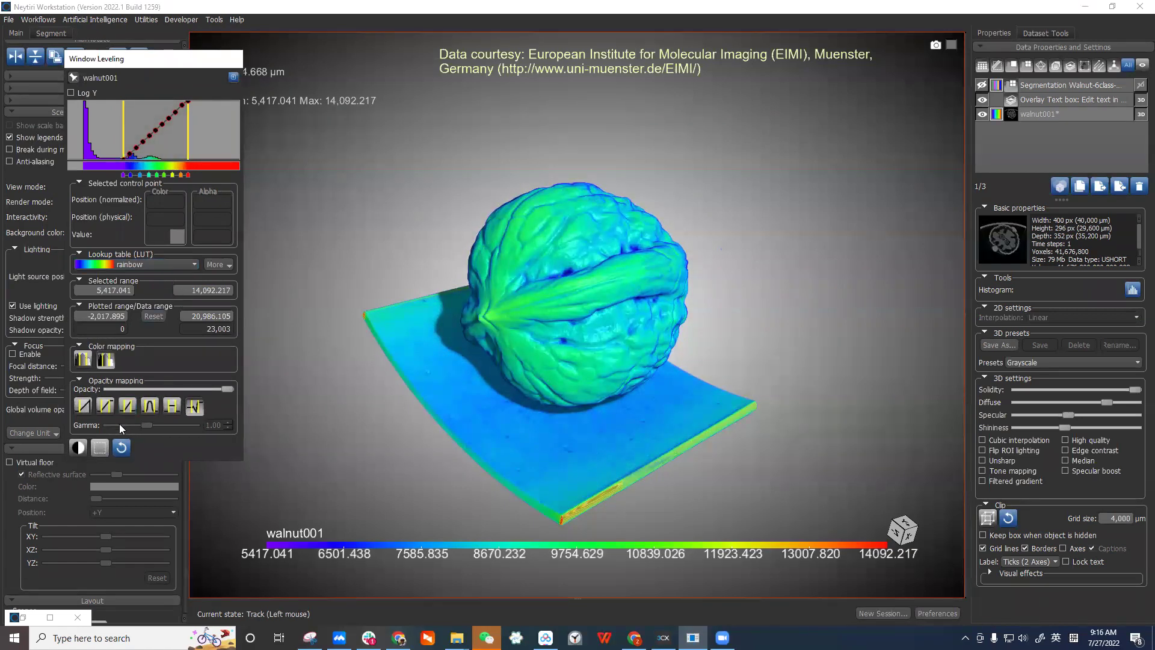
left_click_drag(179, 148, 168, 145)
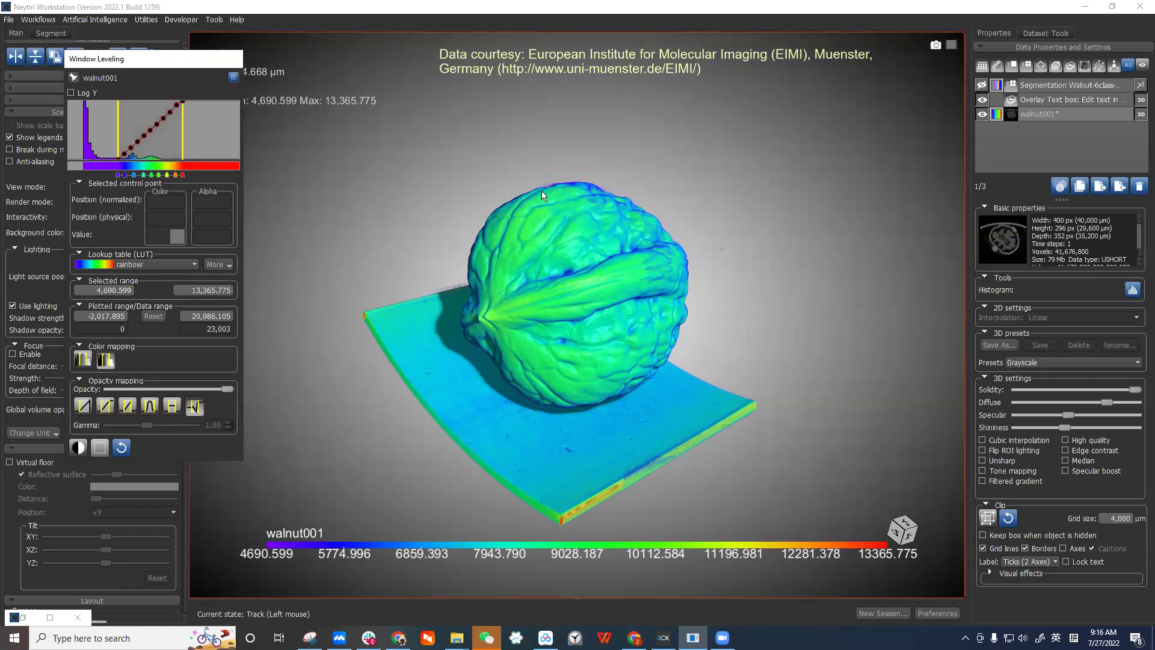
Map the rainbow colors over walnut001's full data range and apply the left-gated ramp opacity mapping.
left_click(83, 360)
left_click(87, 409)
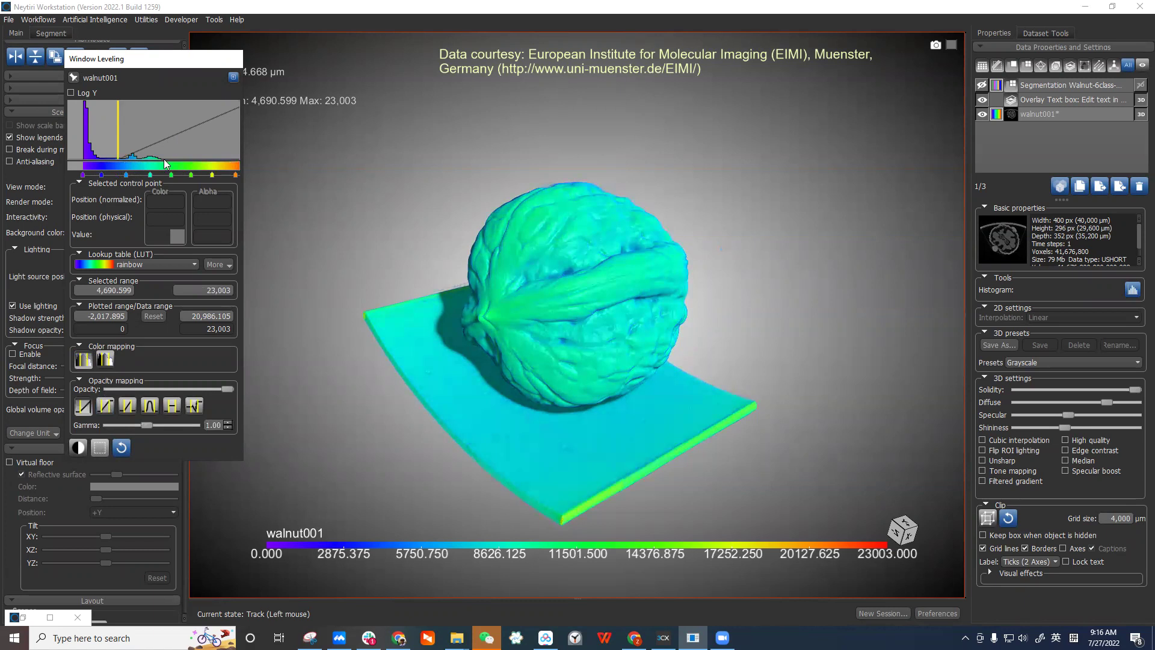
left_click_drag(169, 63, 171, 70)
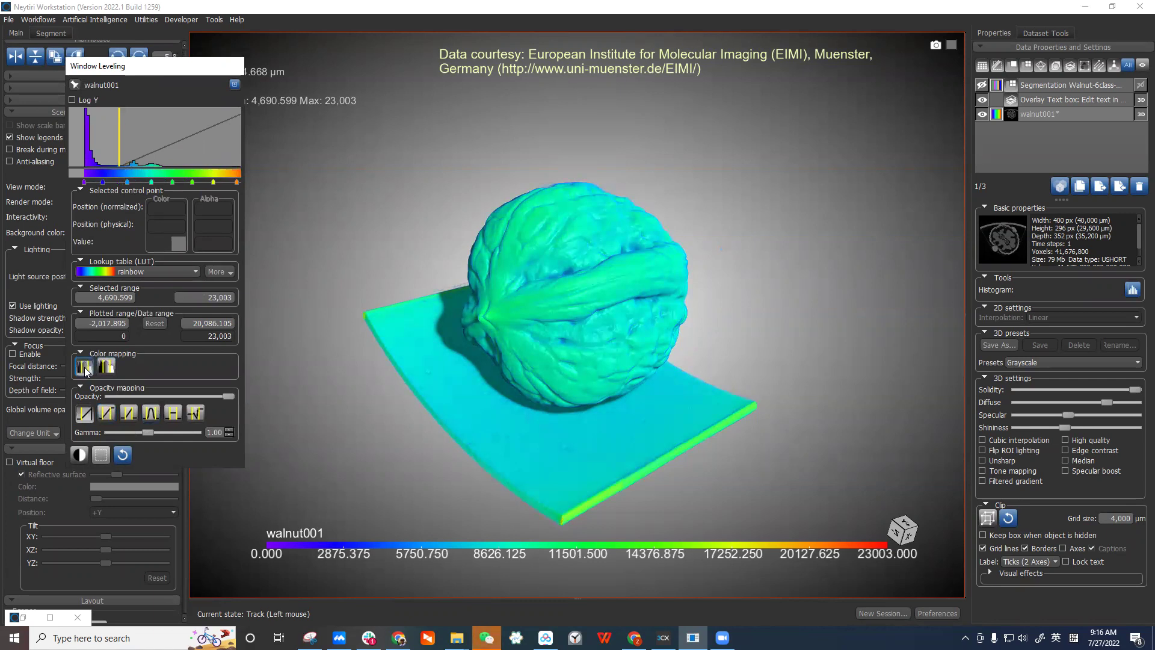
Raise the selected range's lower limit to about 12,842.894 and map the rainbow colors across the selected range only.
left_click_drag(101, 147, 87, 149)
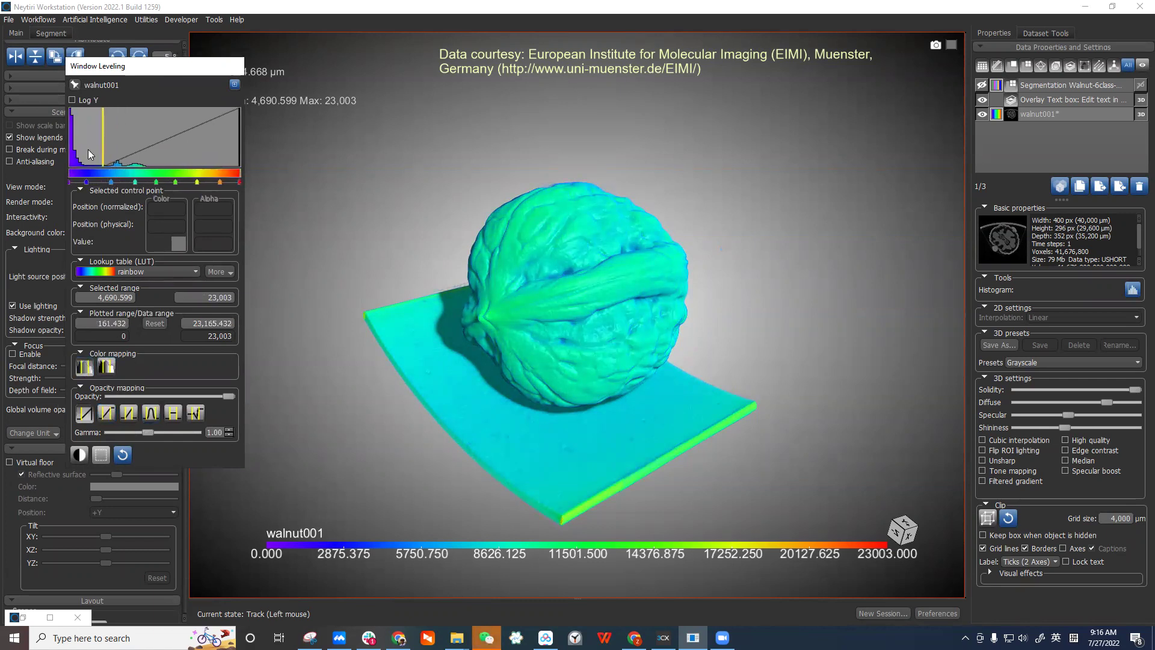
left_click_drag(225, 141, 124, 180)
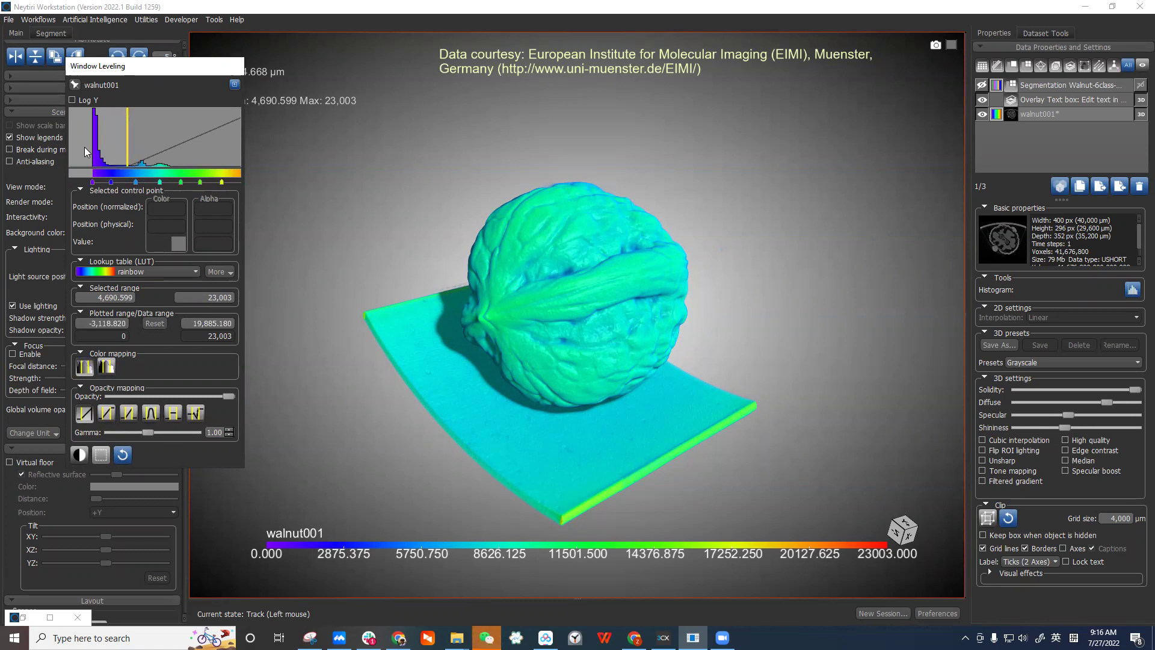
left_click_drag(88, 151, 68, 150)
mouse_move(249, 142)
left_mouse_down()
mouse_move(231, 146)
mouse_move(224, 179)
left_mouse_up()
mouse_move(87, 150)
left_mouse_down()
mouse_move(148, 148)
mouse_move(101, 142)
left_mouse_up()
left_click(107, 369)
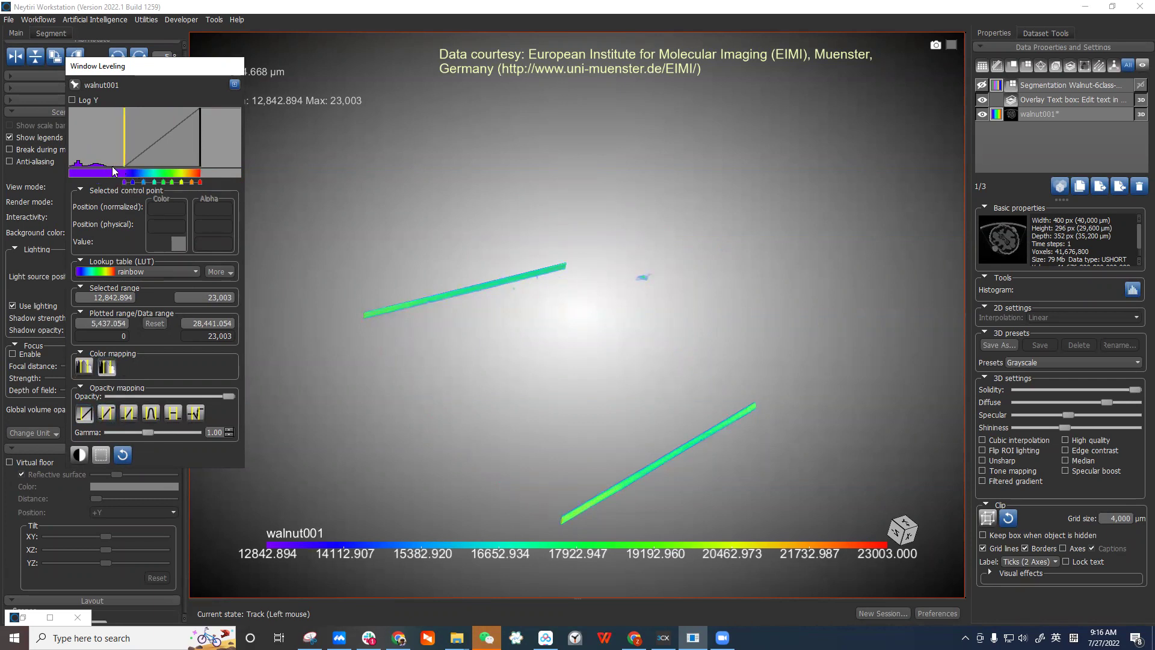
Shift the histogram's plotted range to about 2,531.285–25,535.285 with the left-gated ramp opacity mapping selected.
left_click_drag(95, 147, 138, 123)
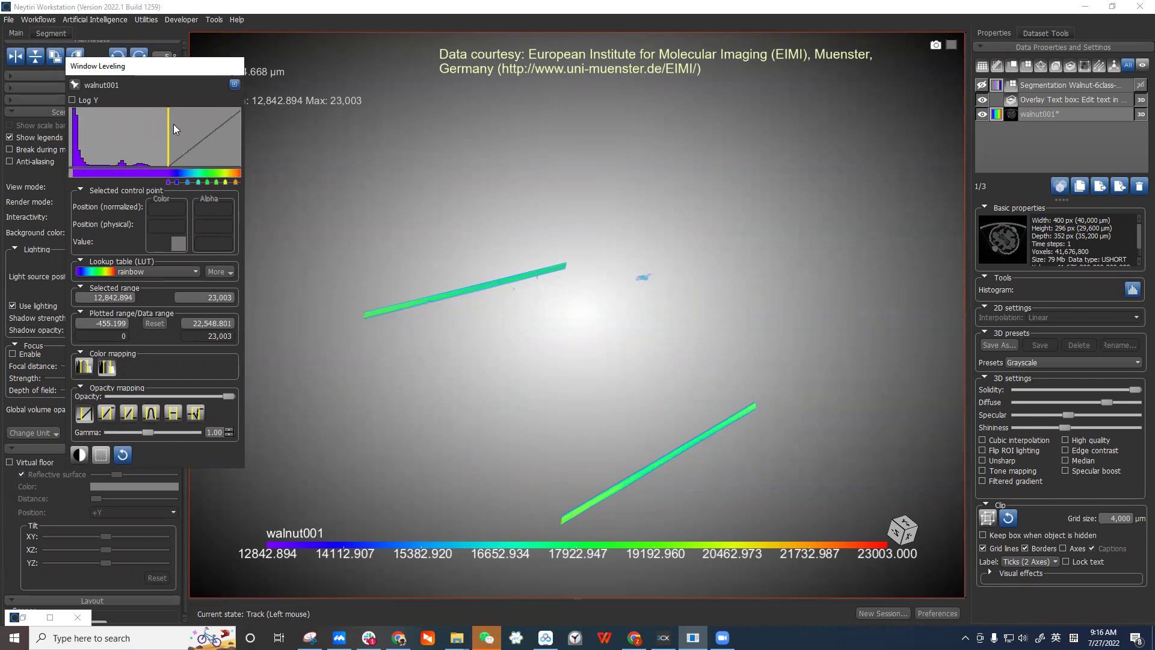
left_click(83, 419)
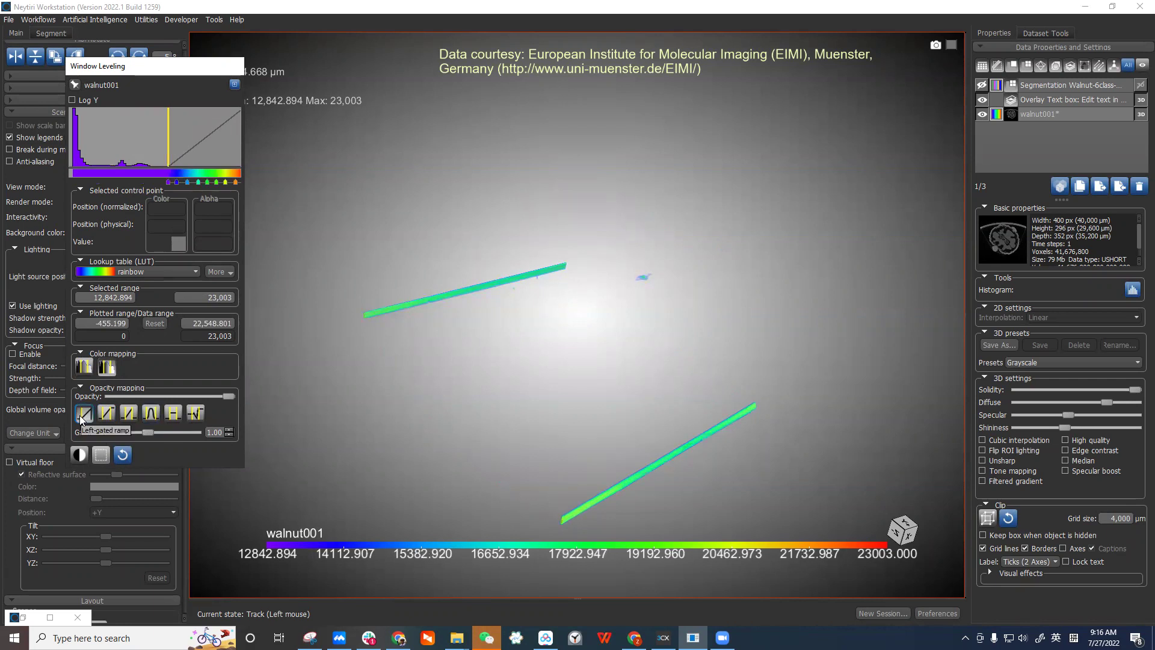
left_click_drag(131, 142, 115, 142)
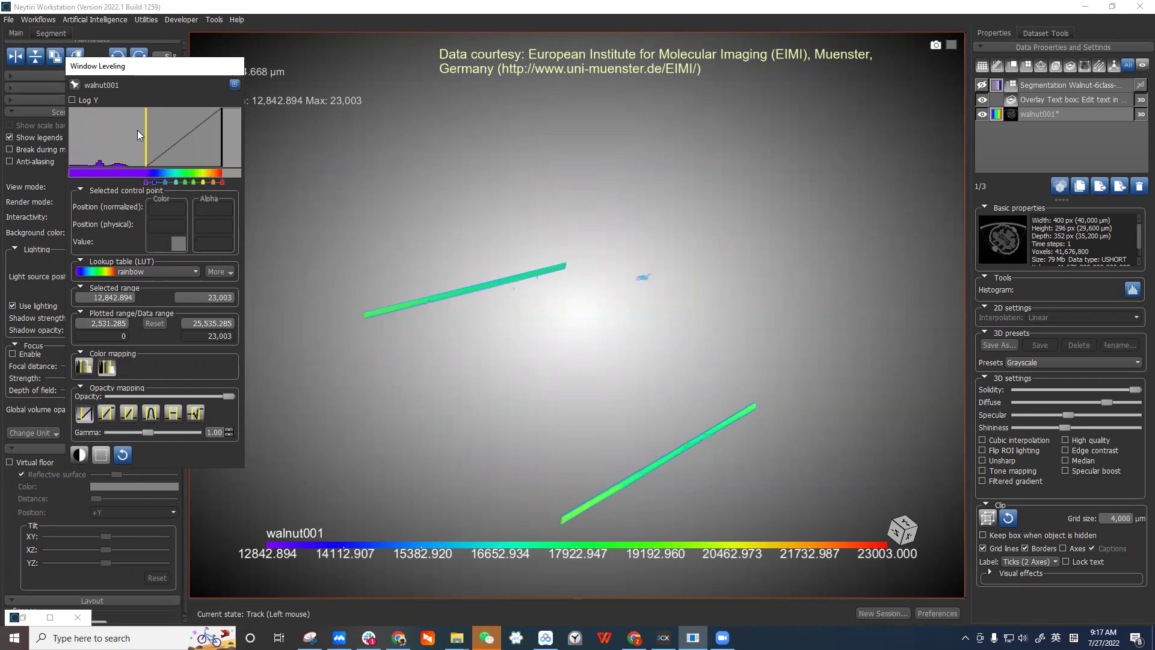
Compare the opacity mapping options of the slice and 3D views in the four-view layout, and enlarge the 3D view again.
left_click(637, 340)
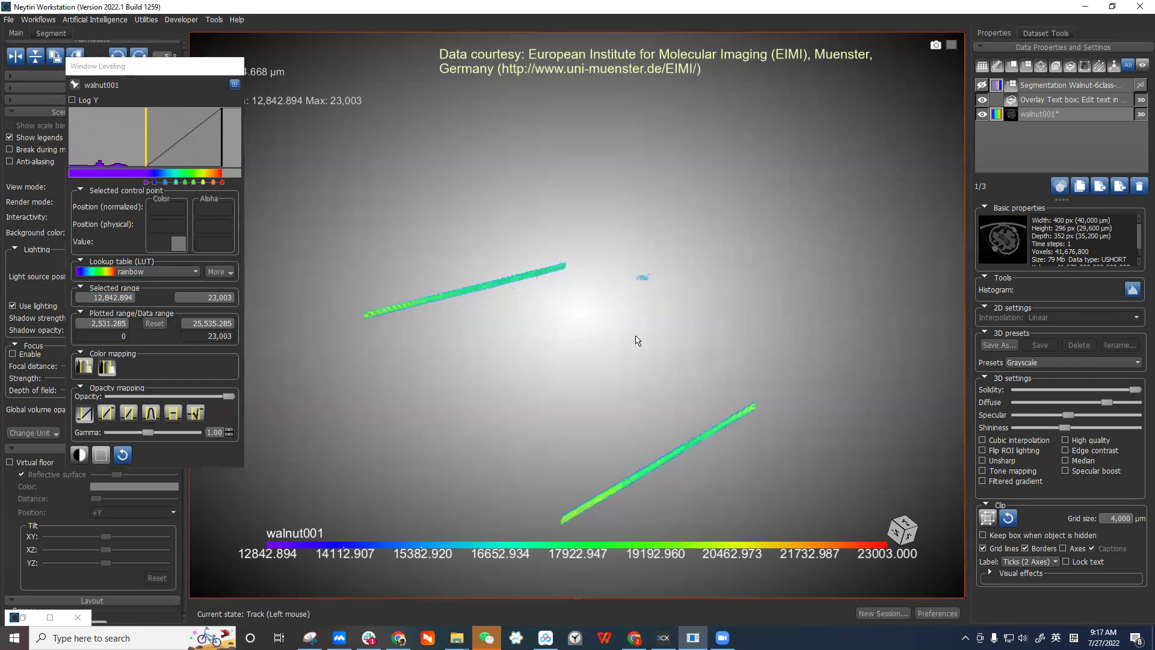
double_click(638, 340)
left_click(729, 228)
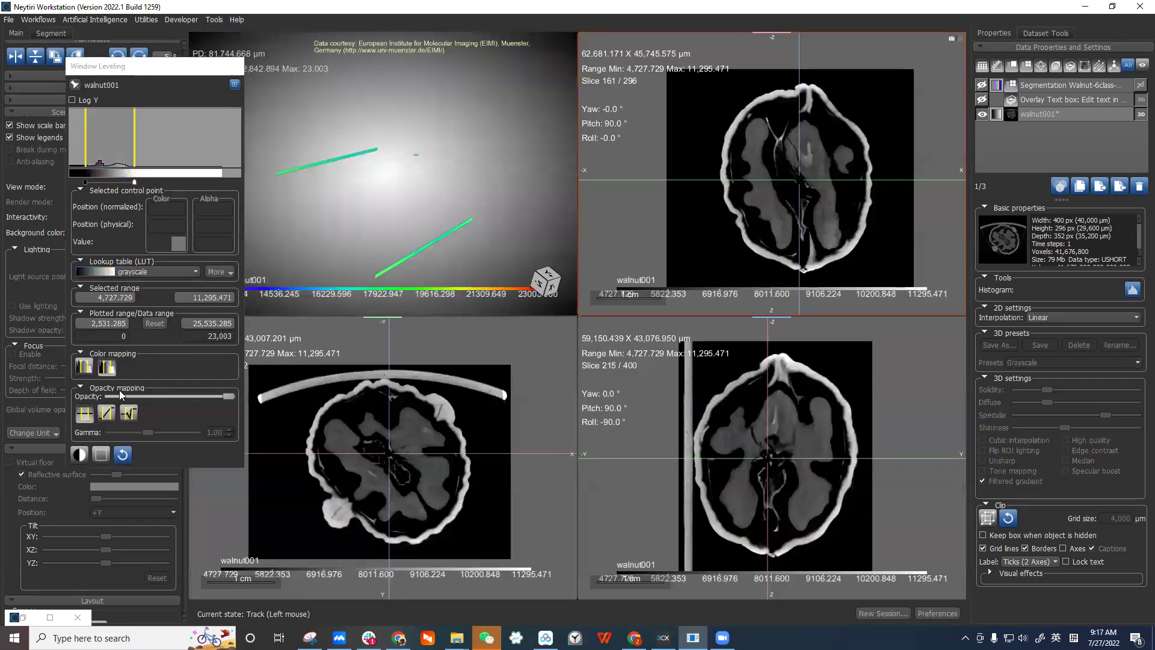
left_click(84, 414)
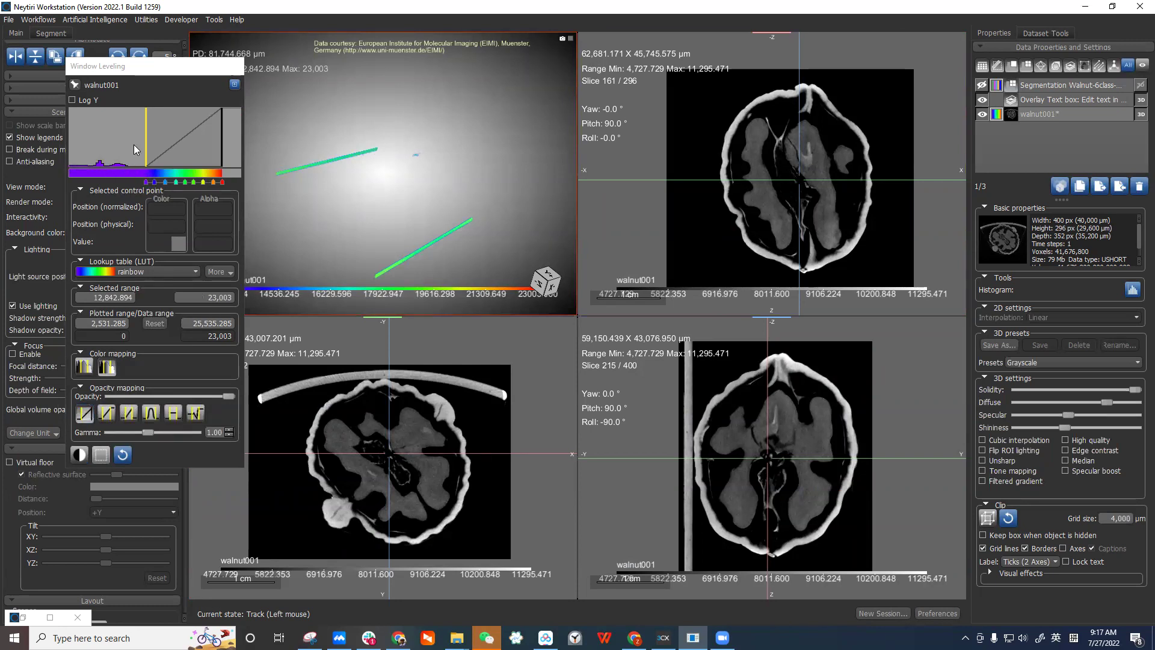
mouse_move(112, 146)
left_mouse_down()
mouse_move(130, 137)
mouse_move(118, 140)
left_mouse_up()
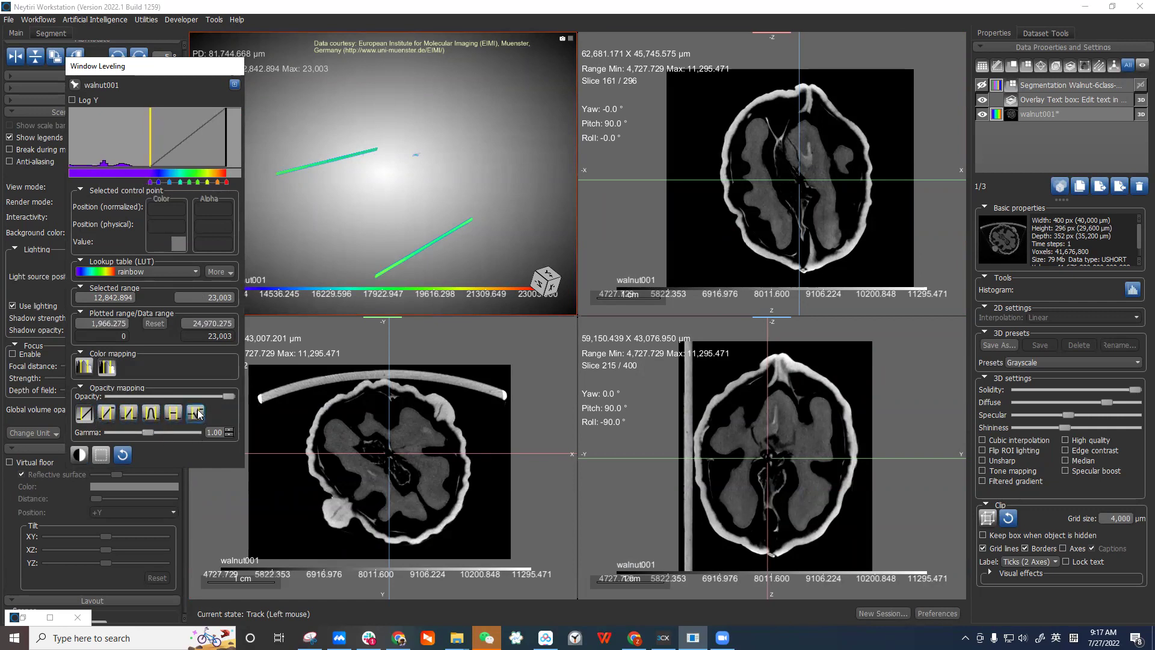
double_click(524, 200)
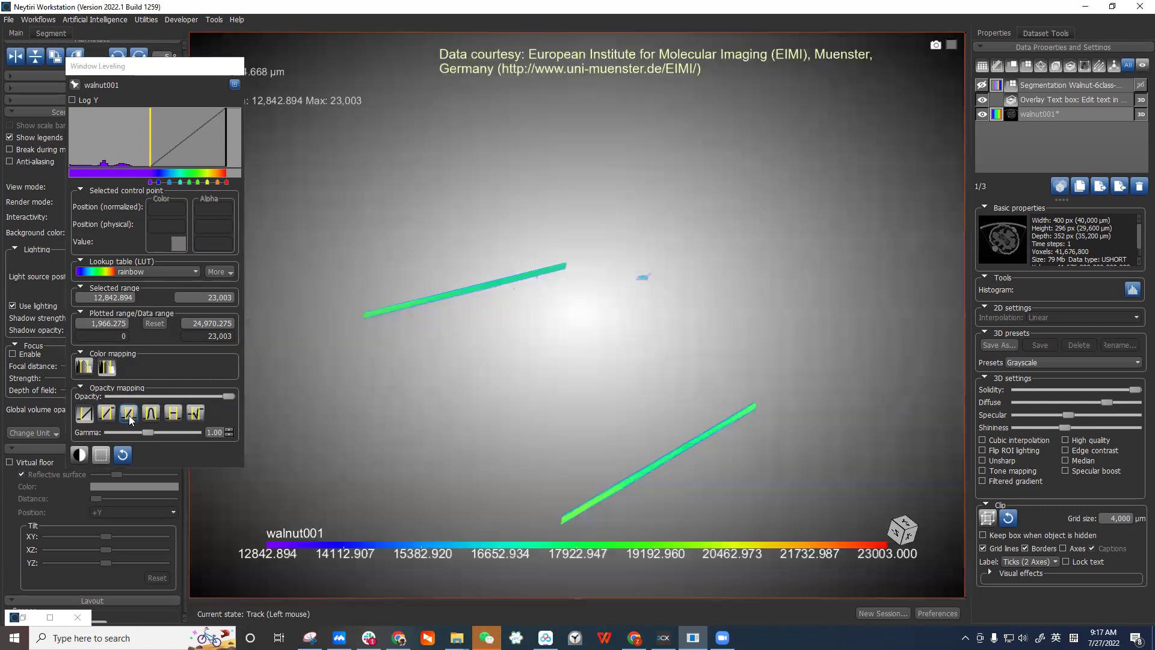
Reapply the left-gated ramp opacity mapping and lower the selected range's lower limit to about 10,179.273.
left_click(110, 416)
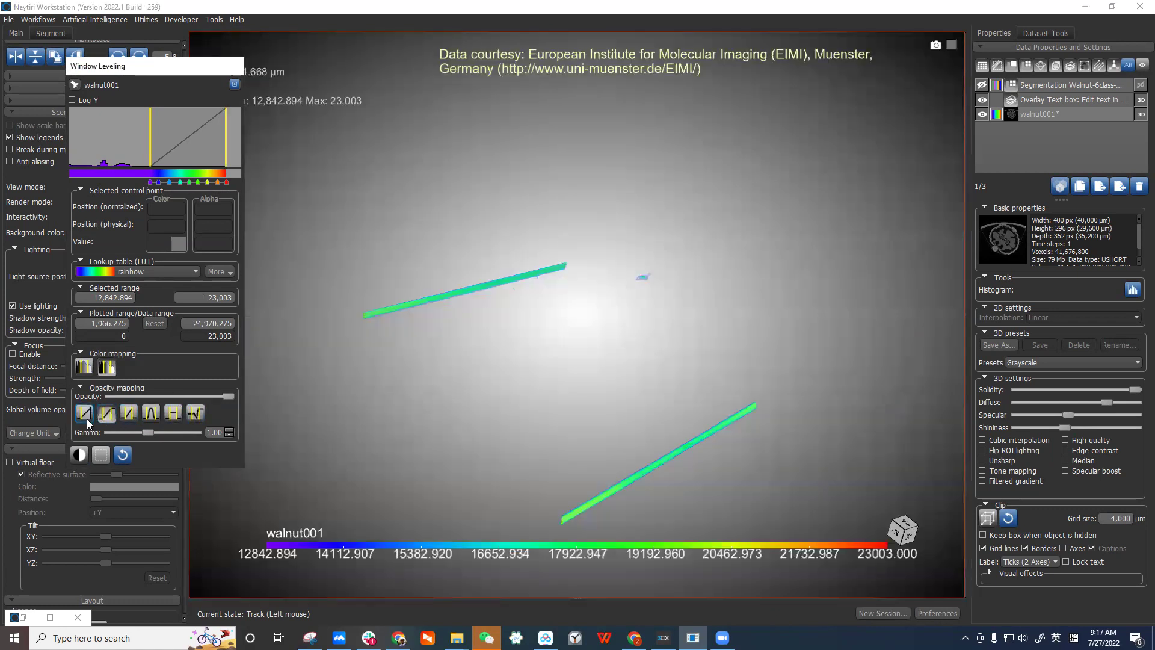
left_click(87, 417)
left_click_drag(149, 140, 136, 143)
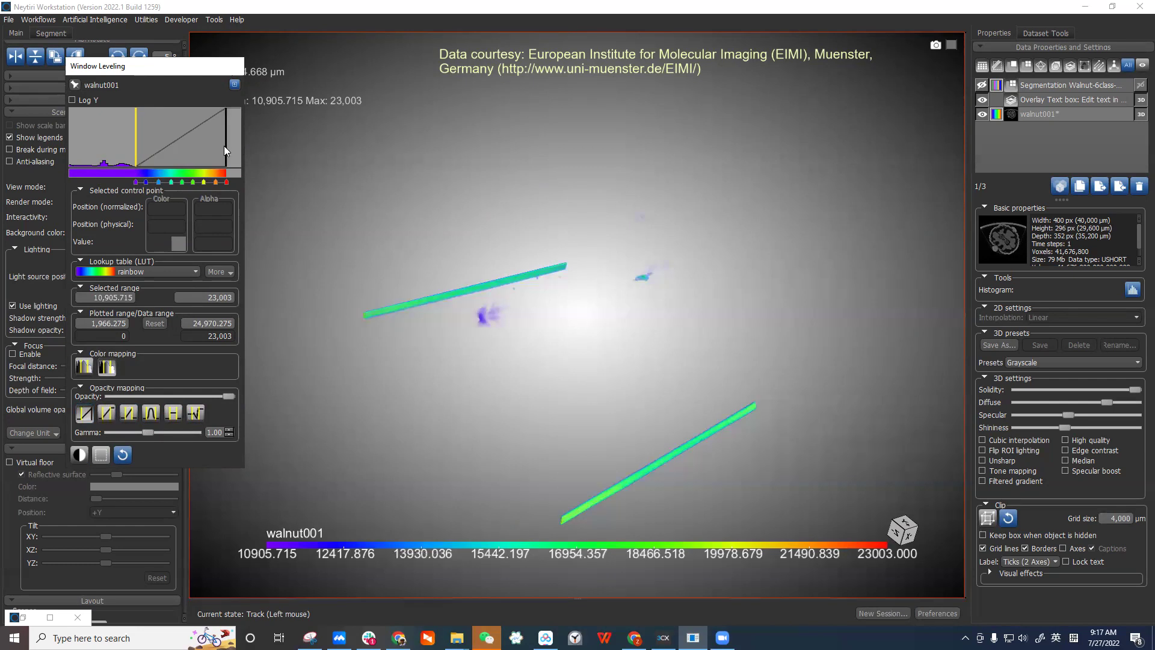
middle_click_drag(225, 145, 223, 147)
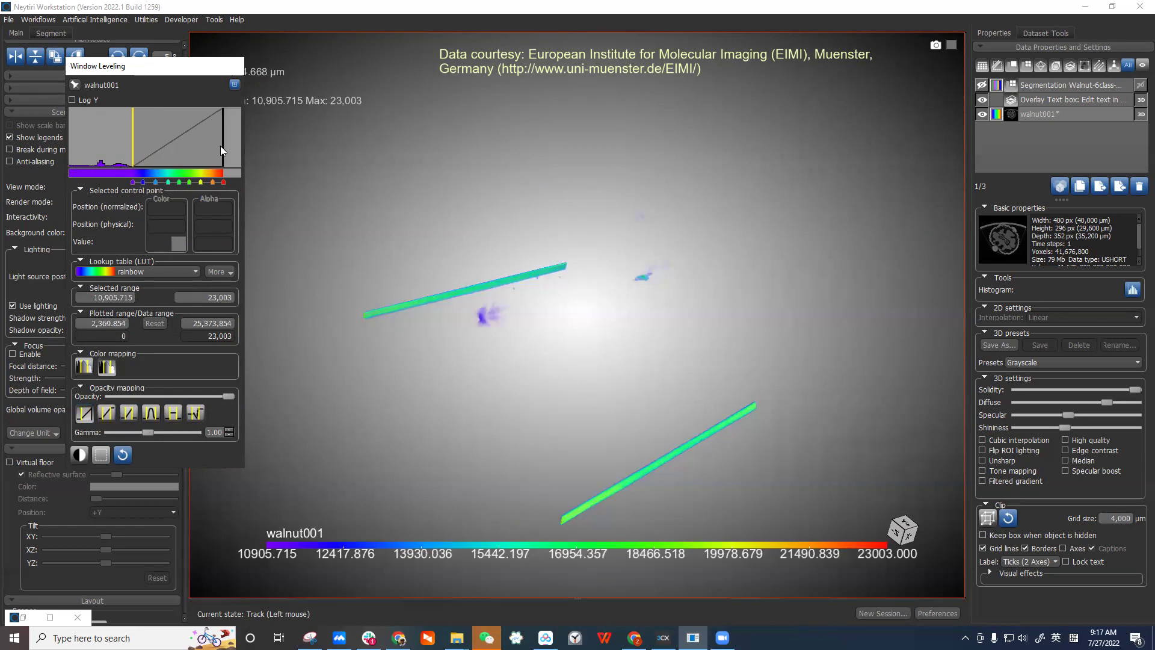
left_click_drag(136, 153, 131, 153)
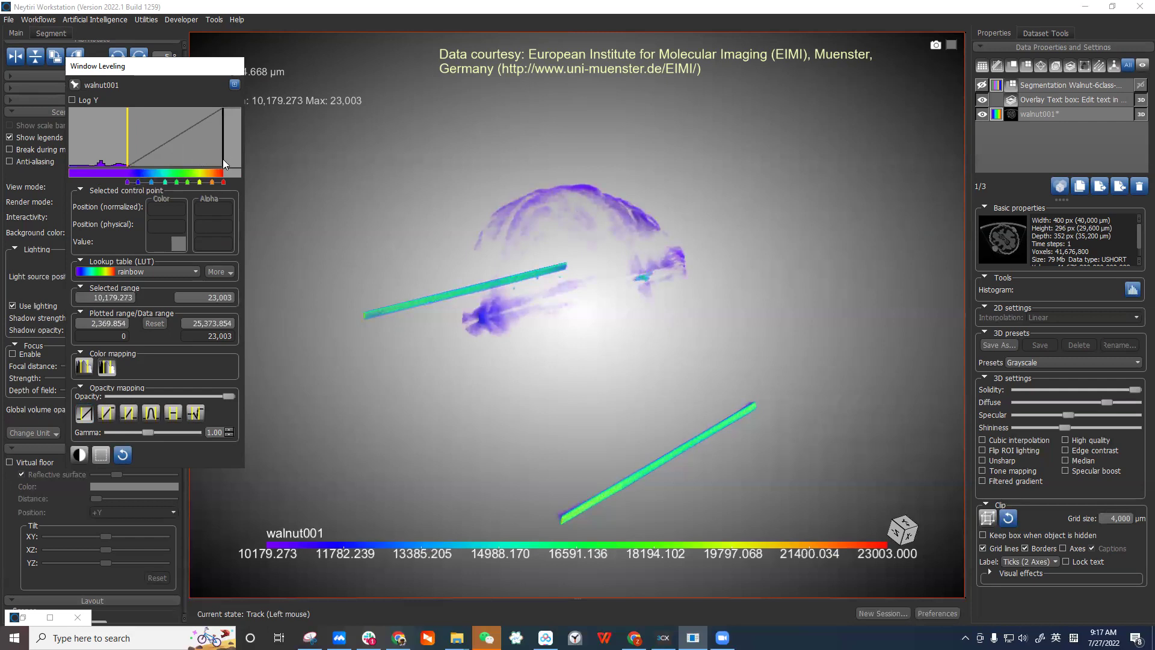
middle_click_drag(232, 152, 237, 151)
Apply the ramp opacity mapping with an adjustable upper limit and set the selected range to about 7,596.368–12,913.526.
left_click(106, 414)
left_click_drag(229, 144, 194, 150)
middle_click_drag(211, 148, 219, 147)
left_click_drag(219, 147, 179, 147)
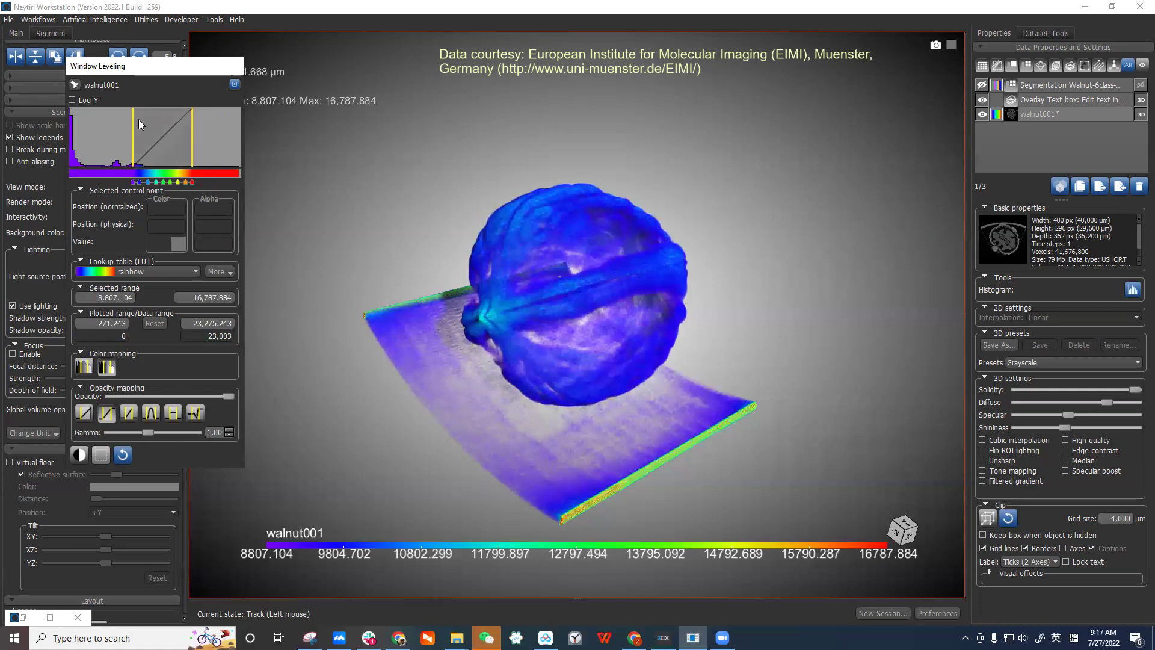
left_click_drag(156, 151, 158, 160)
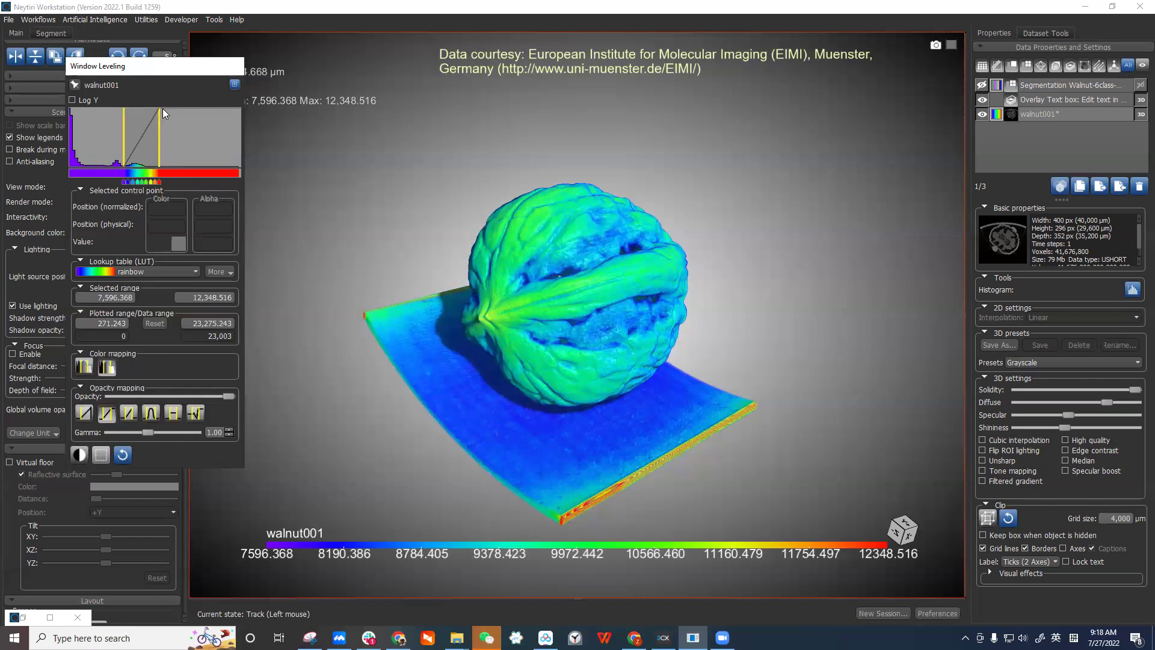
left_click_drag(167, 124, 169, 115)
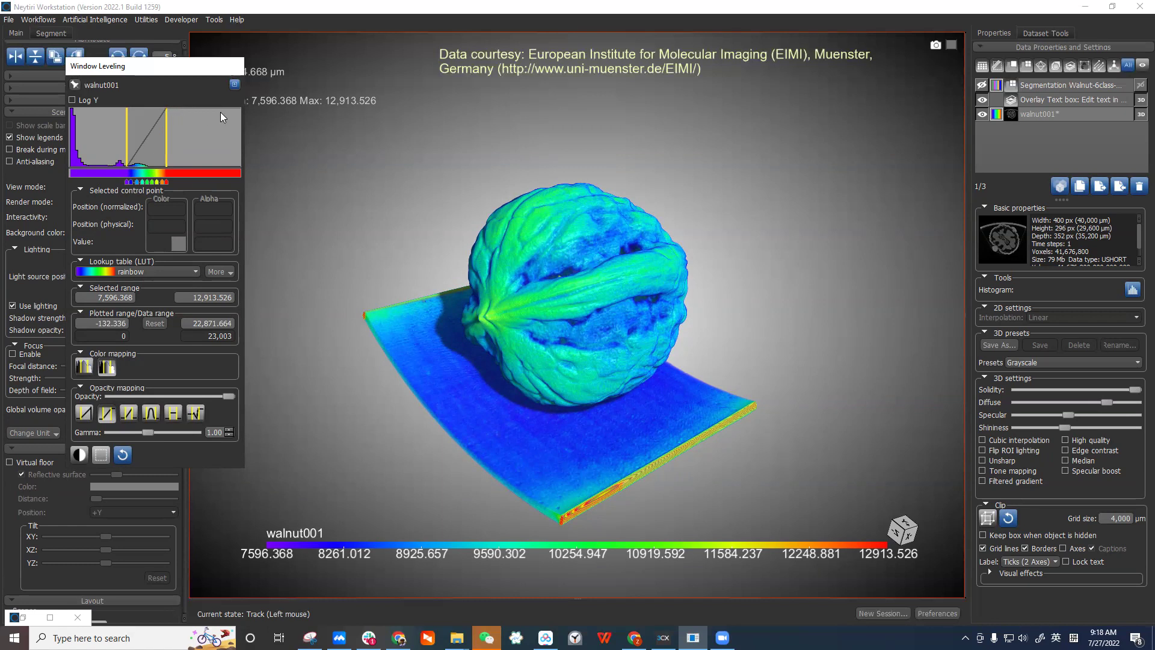
Compare the ramp opacity mapping that drops off at the upper limit with the left-gated ramp on the 3D walnut.
left_click(129, 414)
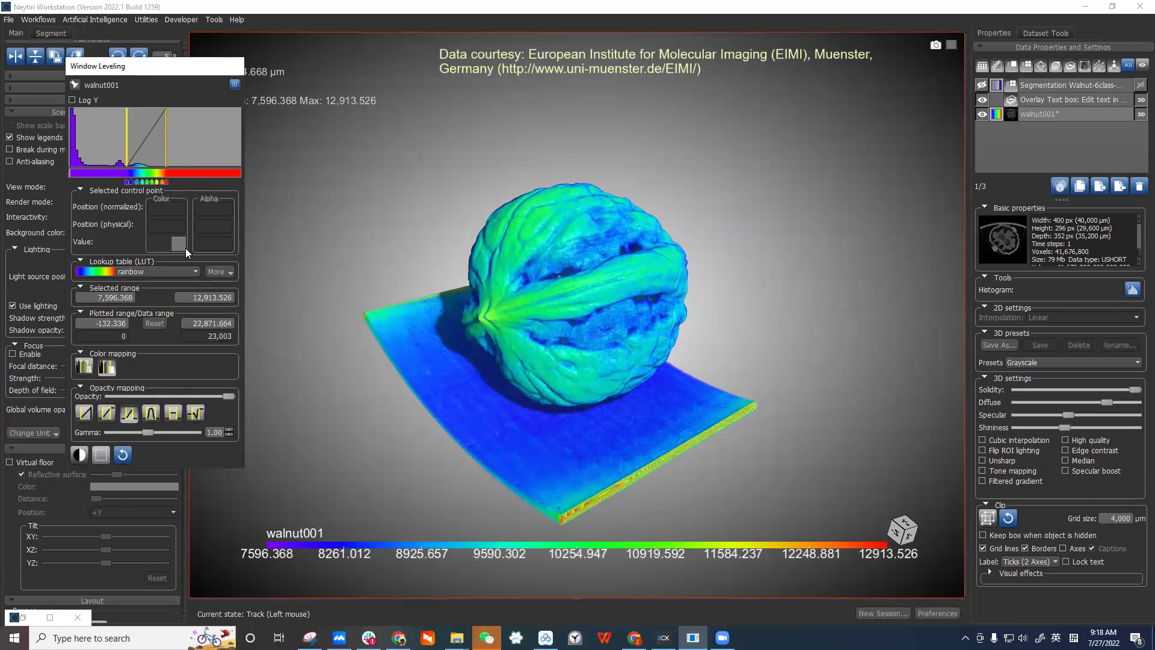
left_click(109, 417)
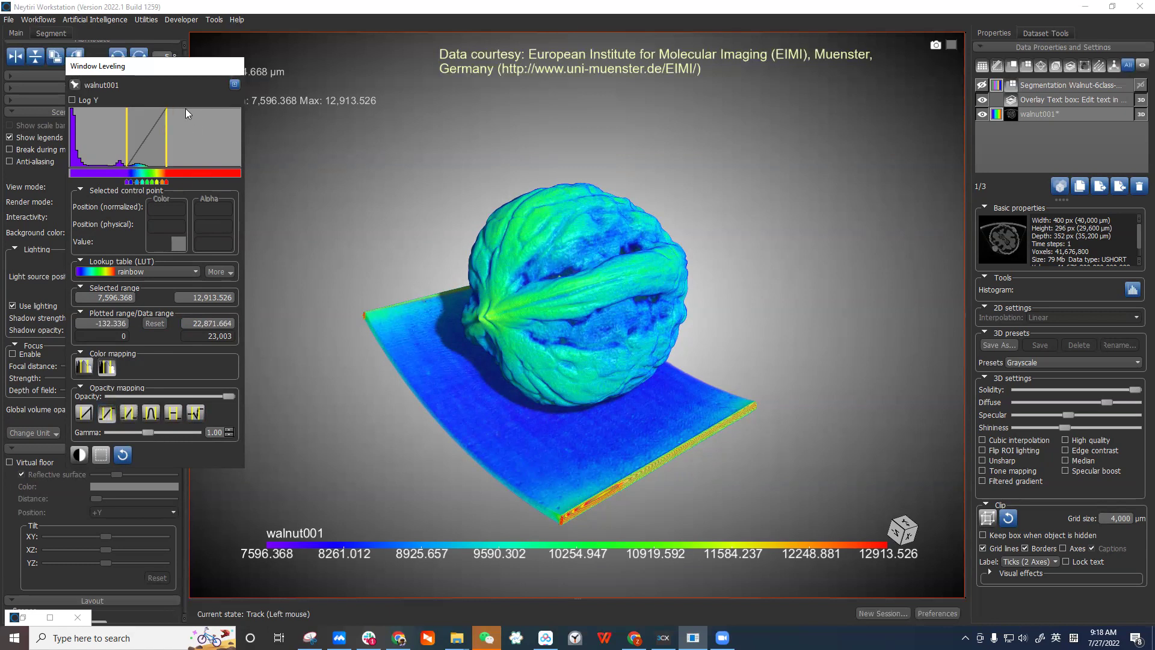
left_click(128, 414)
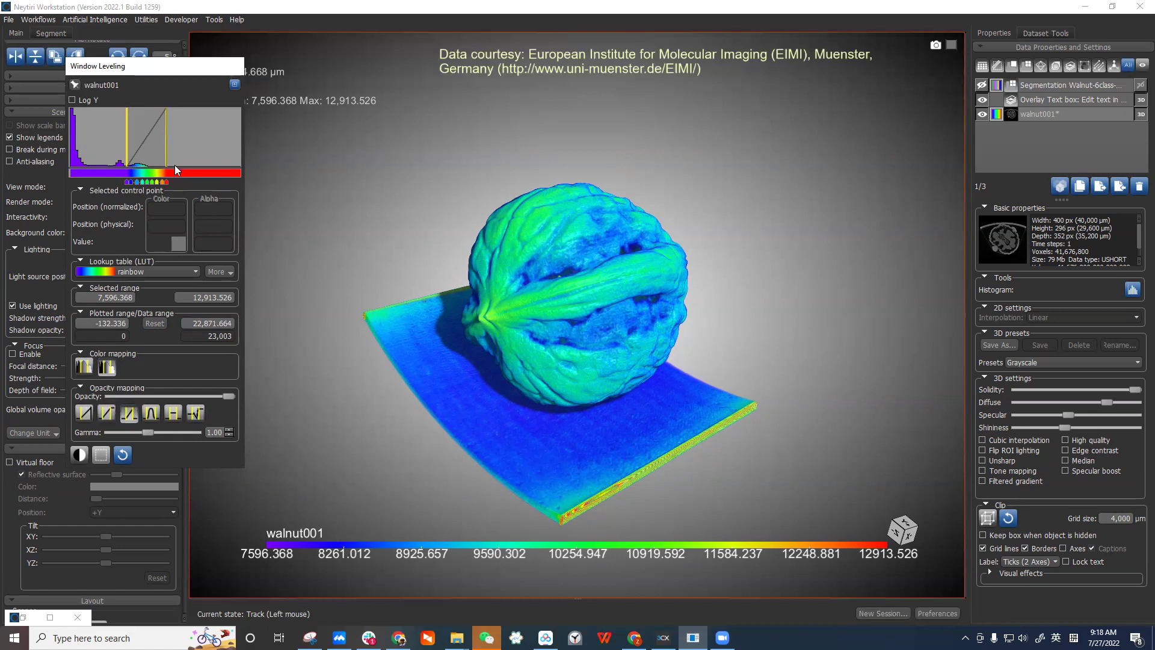
left_click(109, 415)
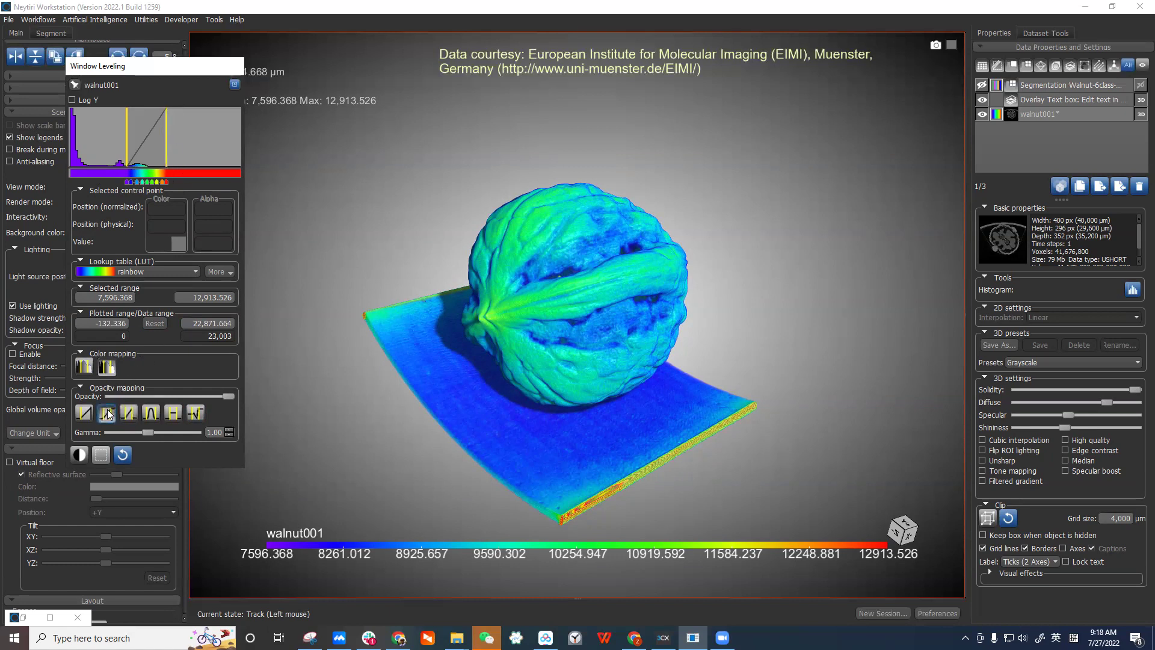
Shift the selected range to about 5,578.473–10,895.632 with the left-gated ramp opacity mapping active.
scroll(633, 372, "up", 1)
left_click_drag(633, 371, 640, 338)
left_click_drag(152, 157, 137, 156)
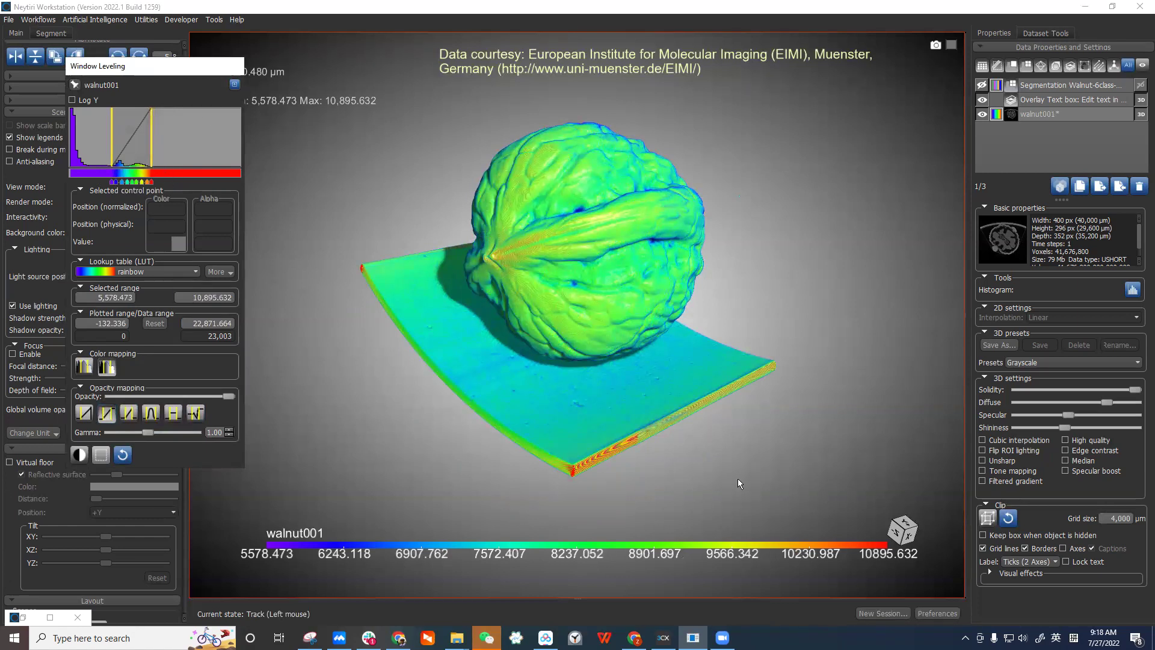
Inspect the 3D walnut and its curved base, and apply the ramp opacity mapping that drops off at the upper limit.
left_click_drag(613, 449, 614, 432)
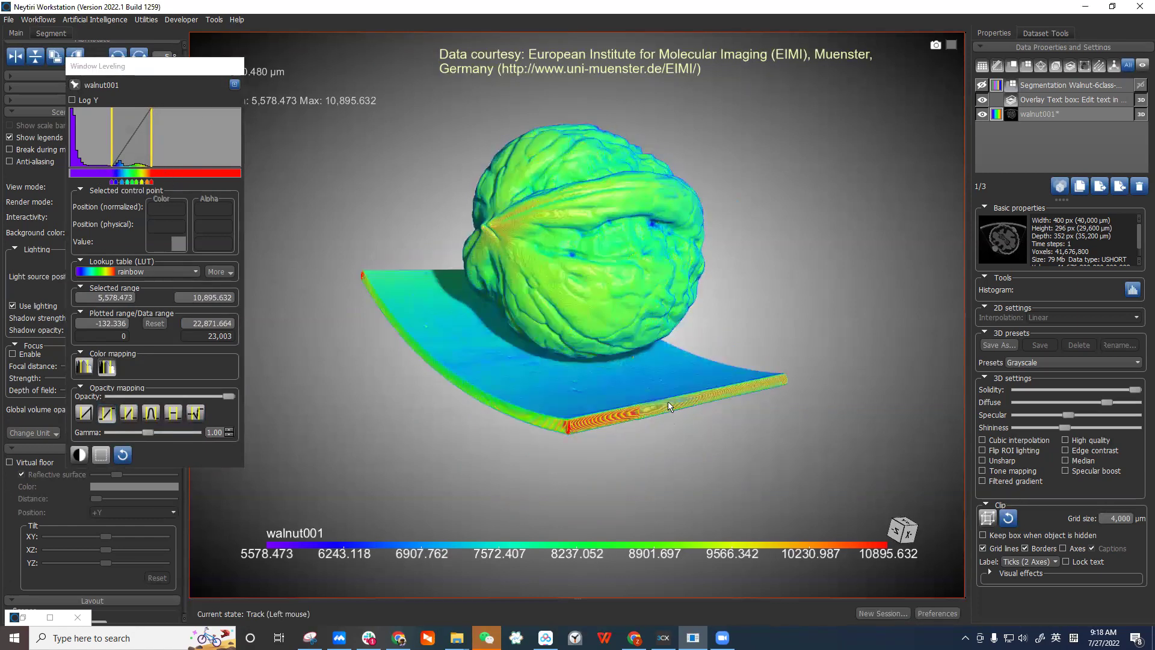
left_click_drag(504, 225, 566, 246)
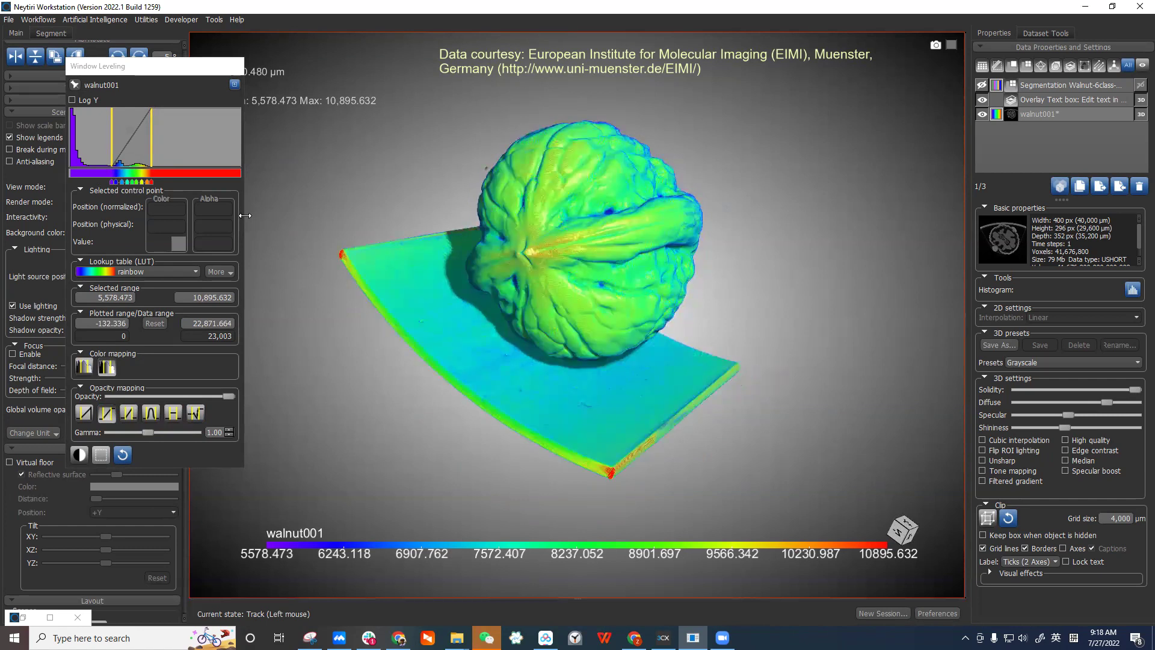
left_click(128, 415)
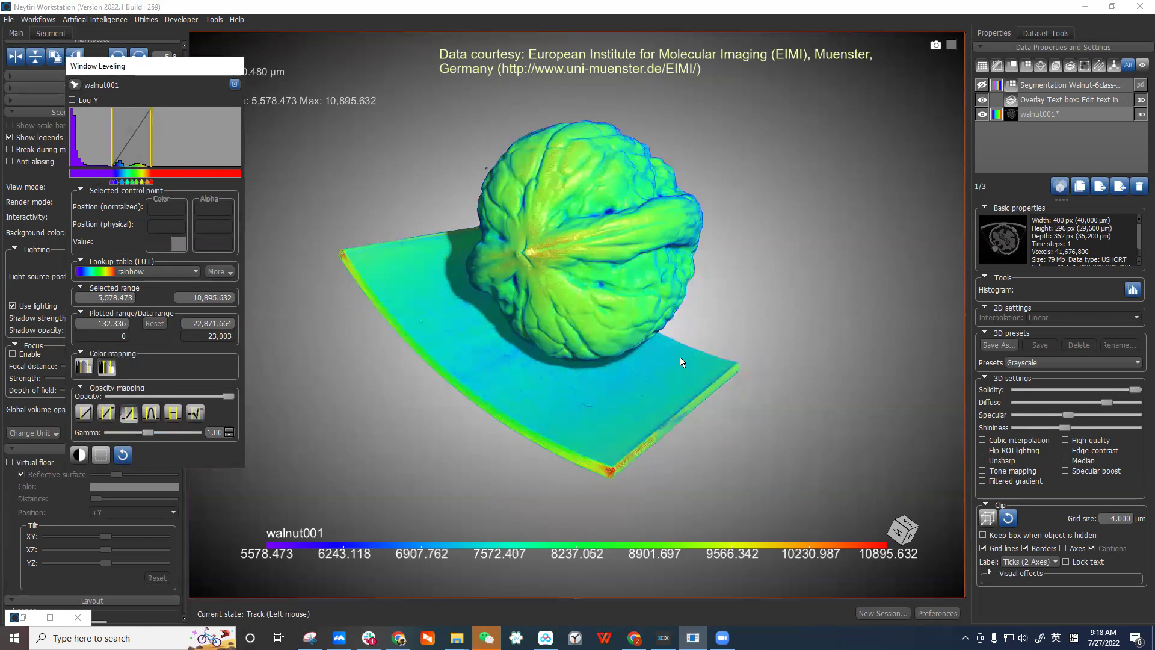
left_click_drag(680, 361, 644, 343)
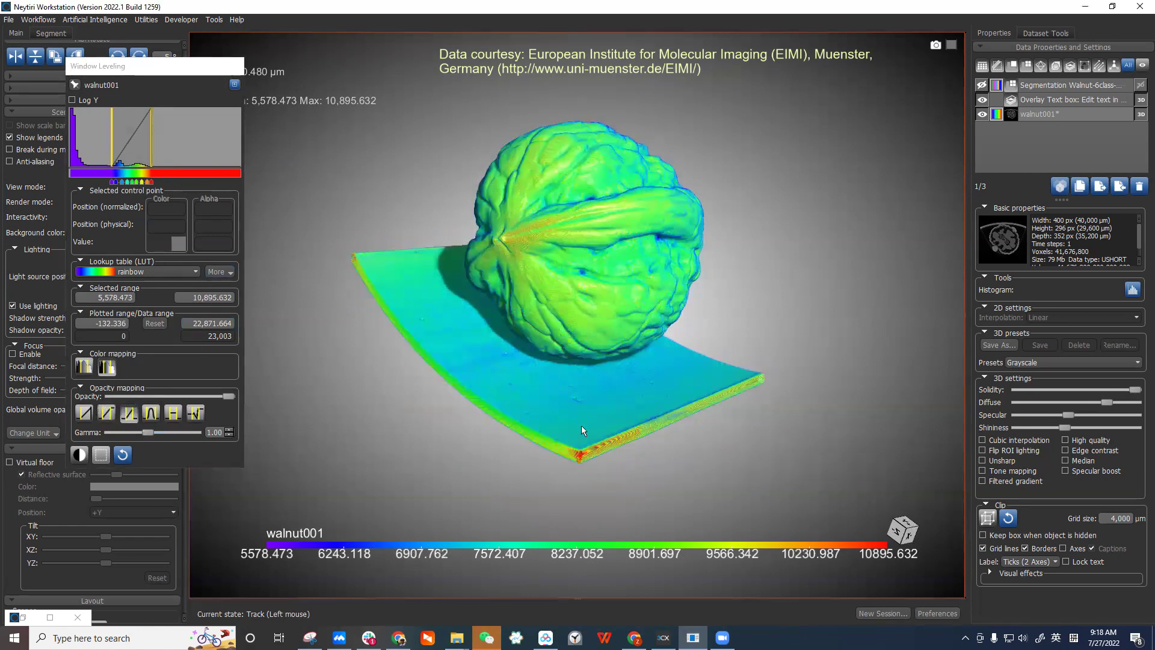
Set the selected range to about 3,237.715–15,415.716 and the plotted range to about 271.243–23,275.243.
left_click_drag(152, 164, 153, 164)
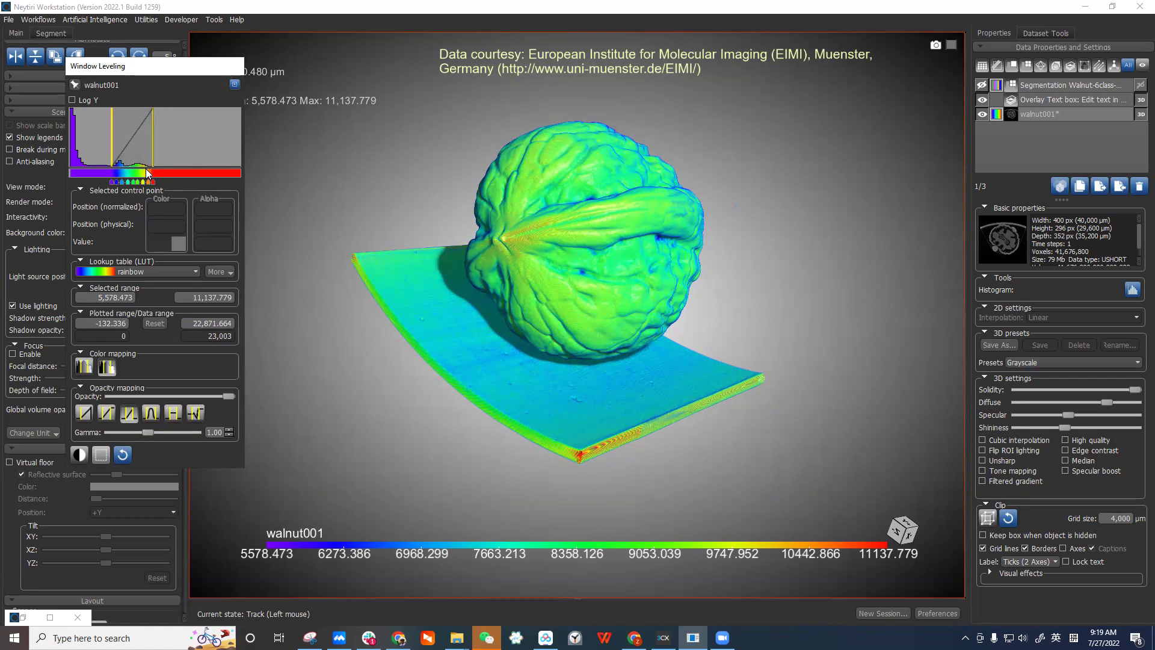
left_click_drag(154, 150, 113, 148)
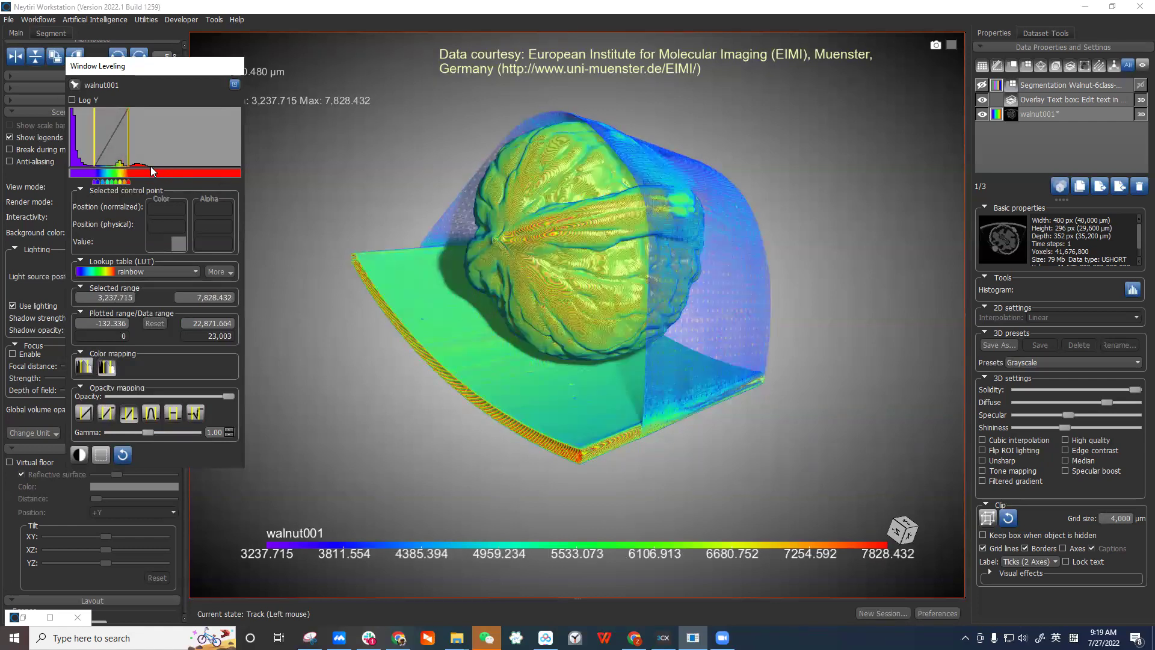
left_click_drag(133, 156, 155, 155)
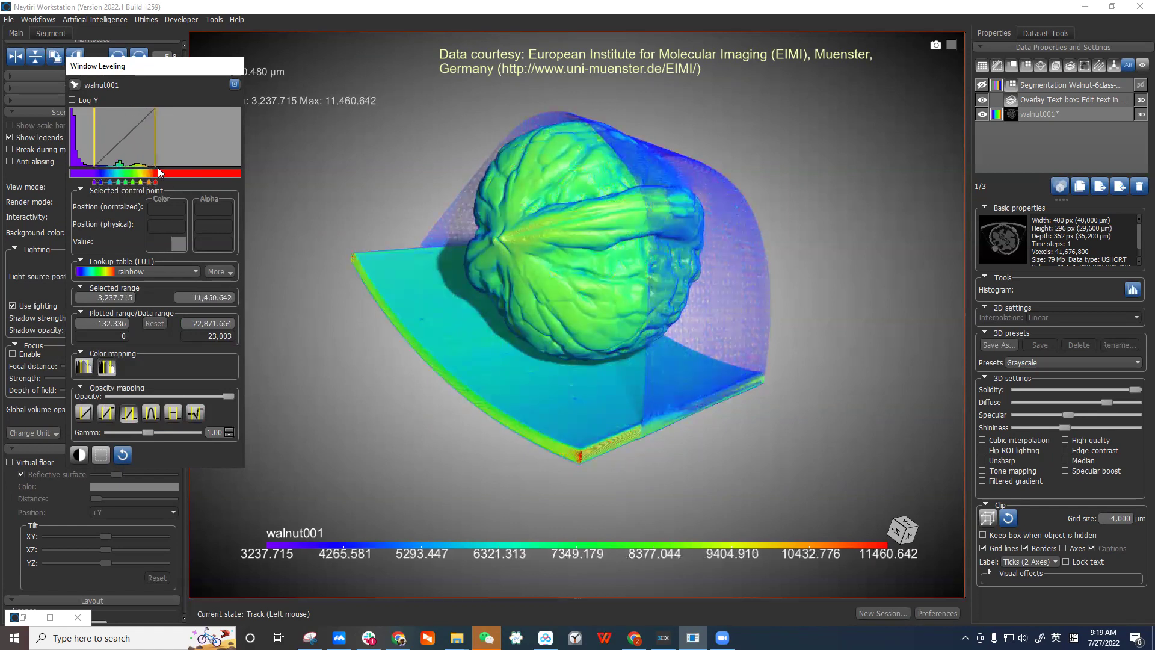
left_click_drag(158, 148, 209, 154)
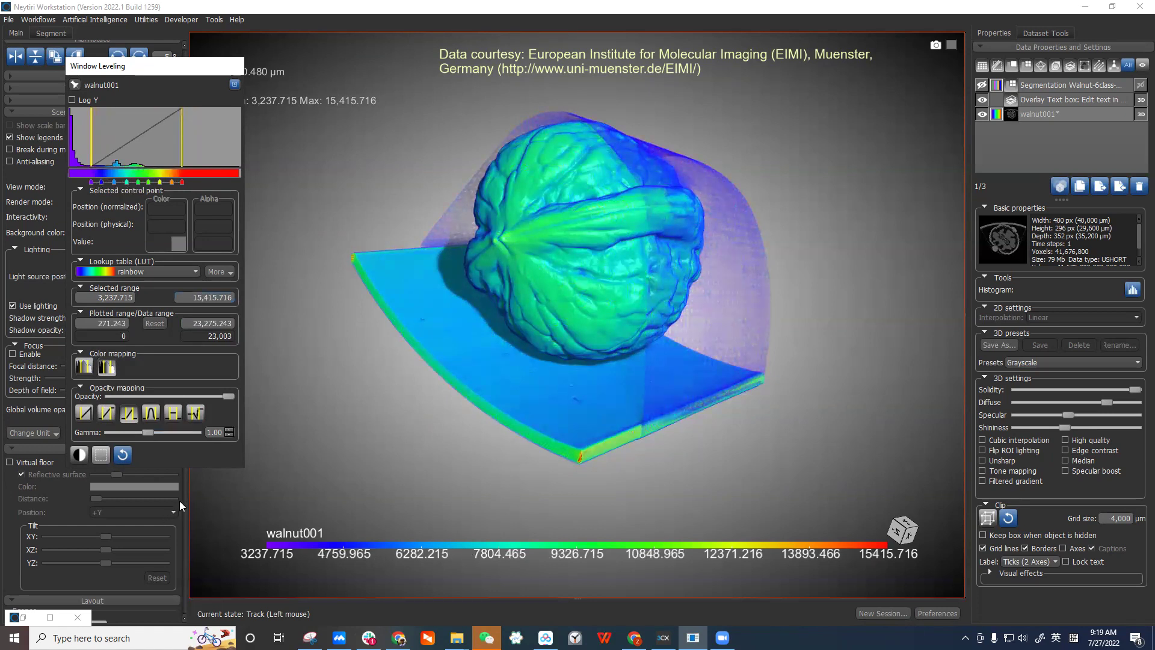
Apply the opacity mapping with editable control points and lower the last point's alpha value to 0.500.
left_click(198, 416)
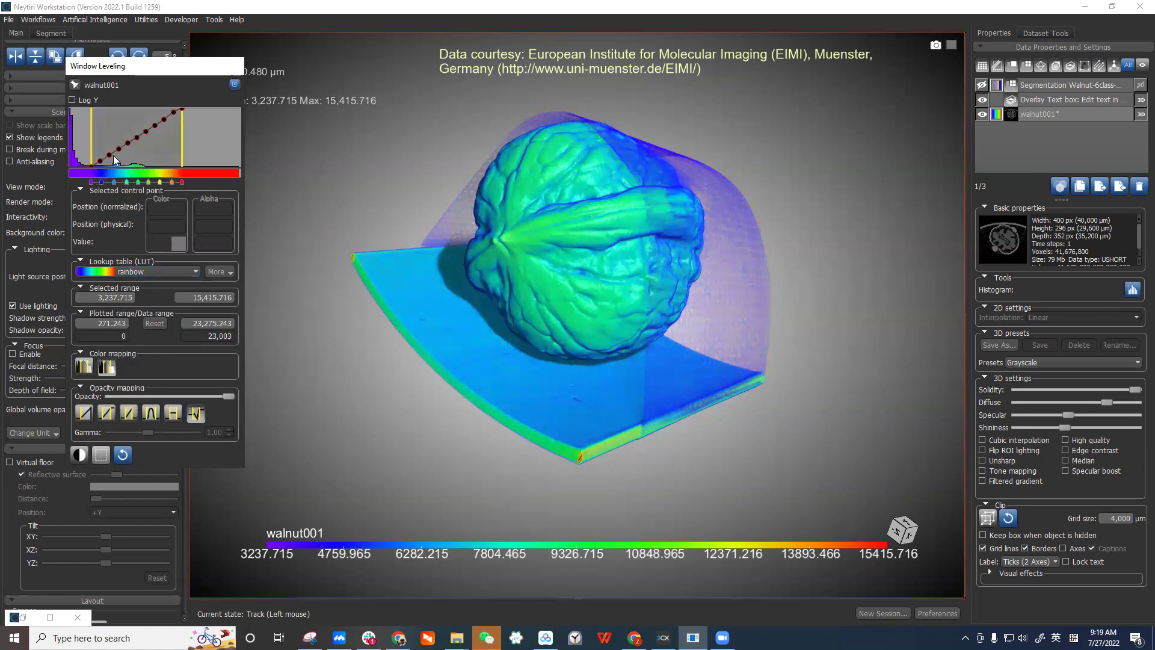
left_click_drag(196, 145, 199, 151)
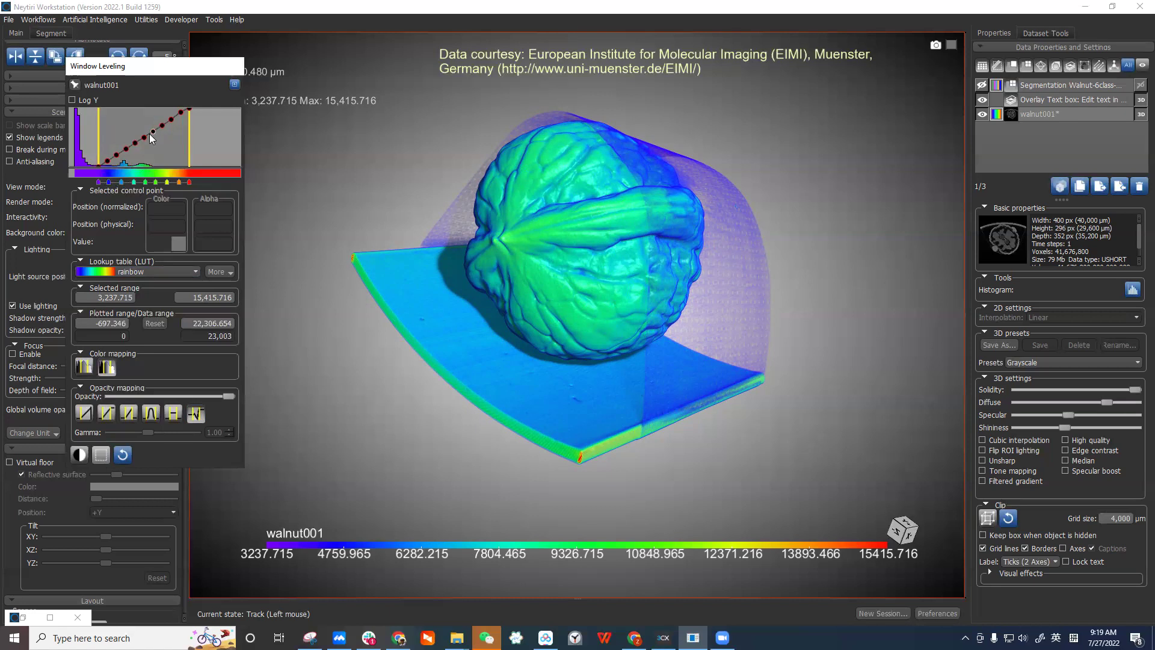
left_click_drag(190, 112, 190, 137)
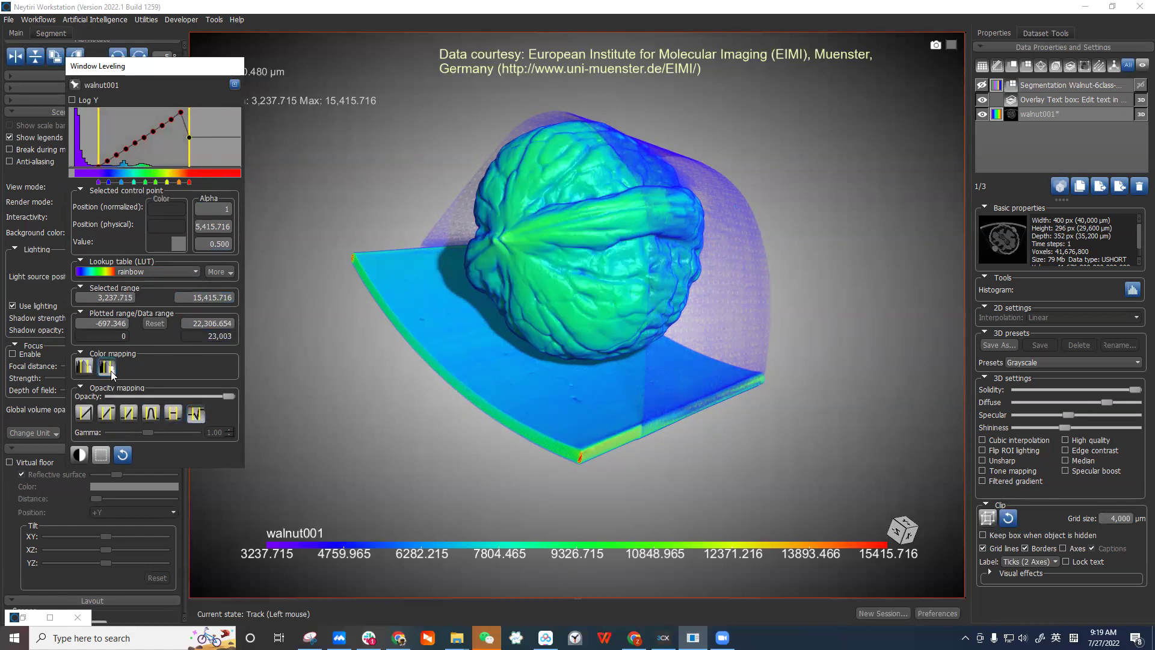
Switch the lookup table to PET and back to rainbow.
left_click(185, 273)
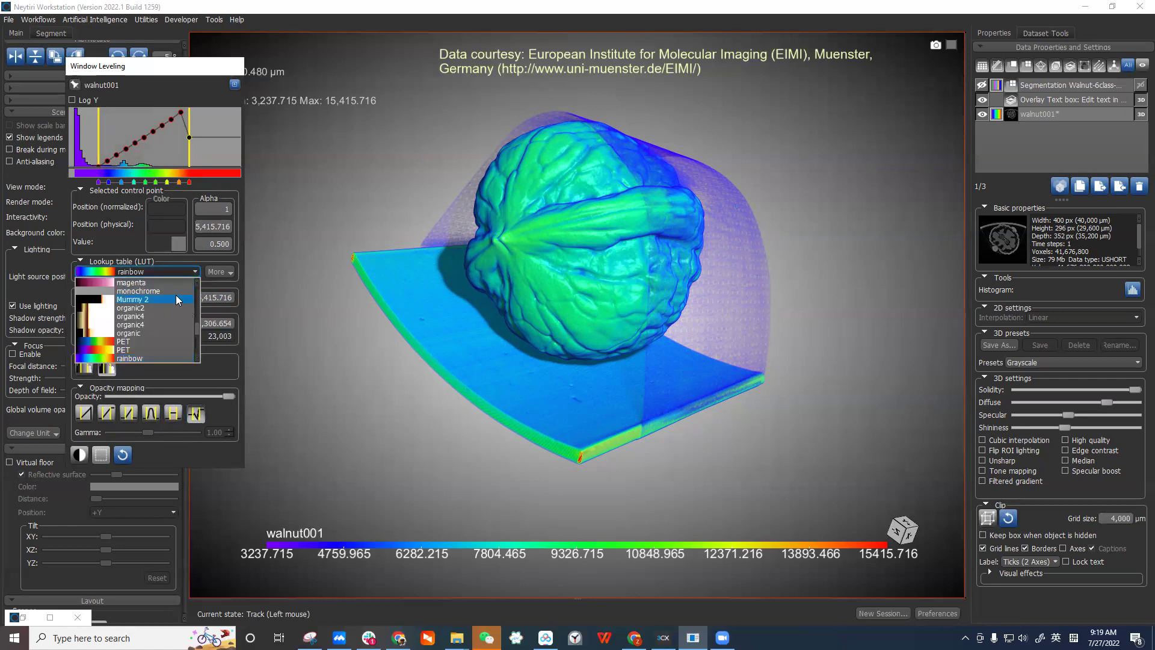
left_click(166, 342)
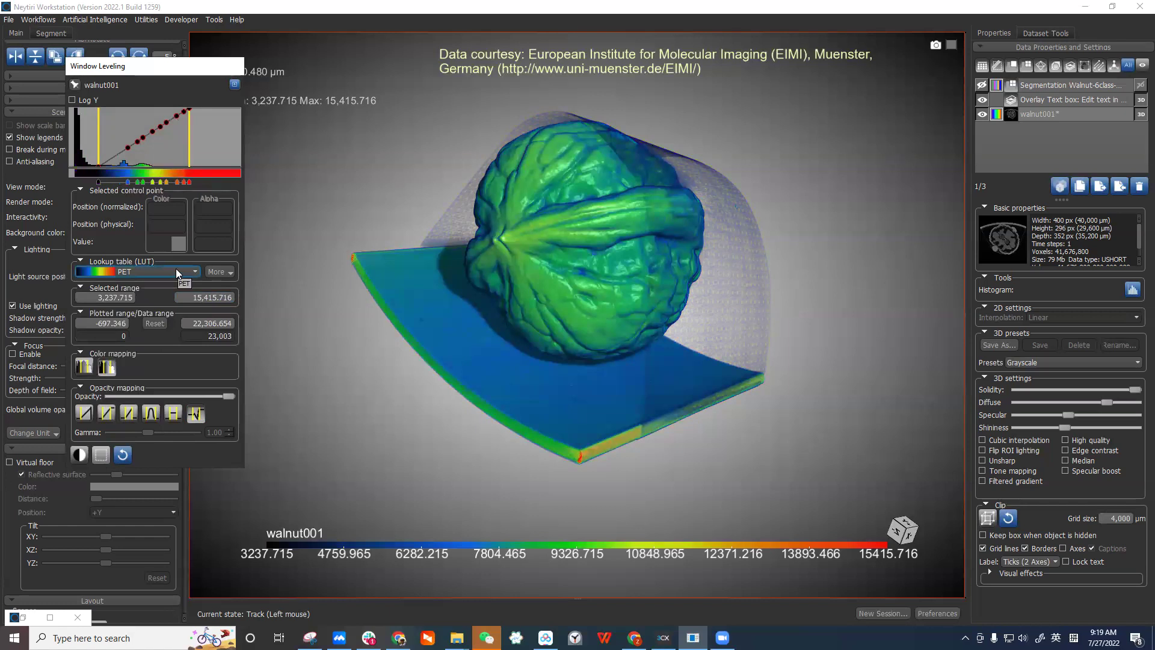
left_click(176, 268)
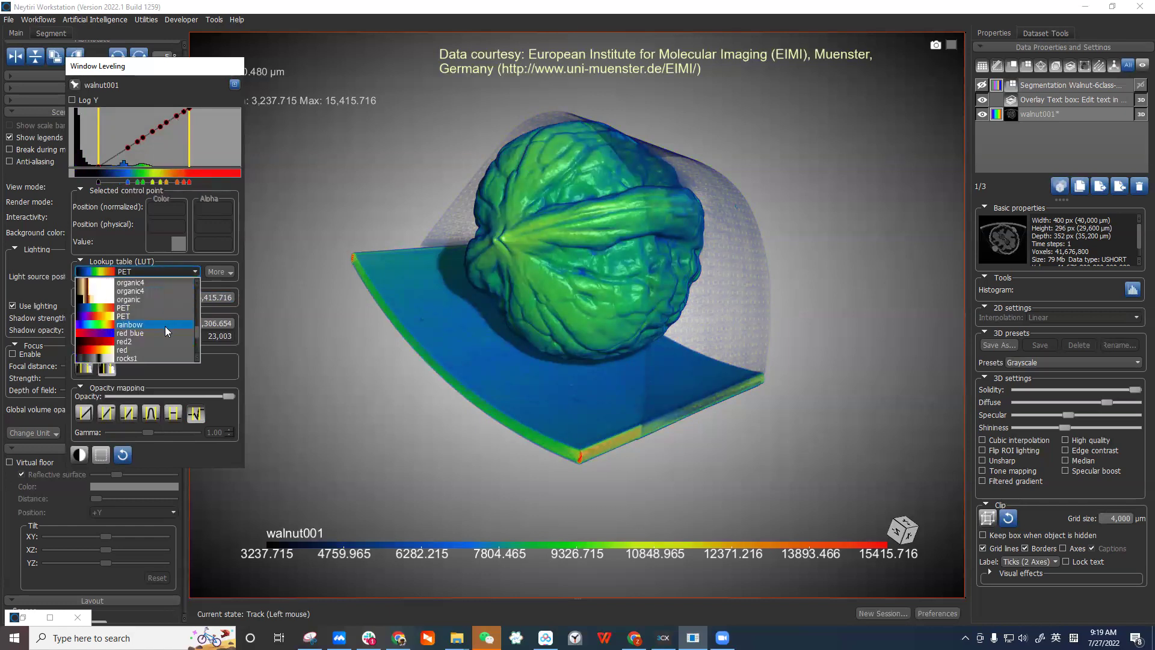
left_click(165, 325)
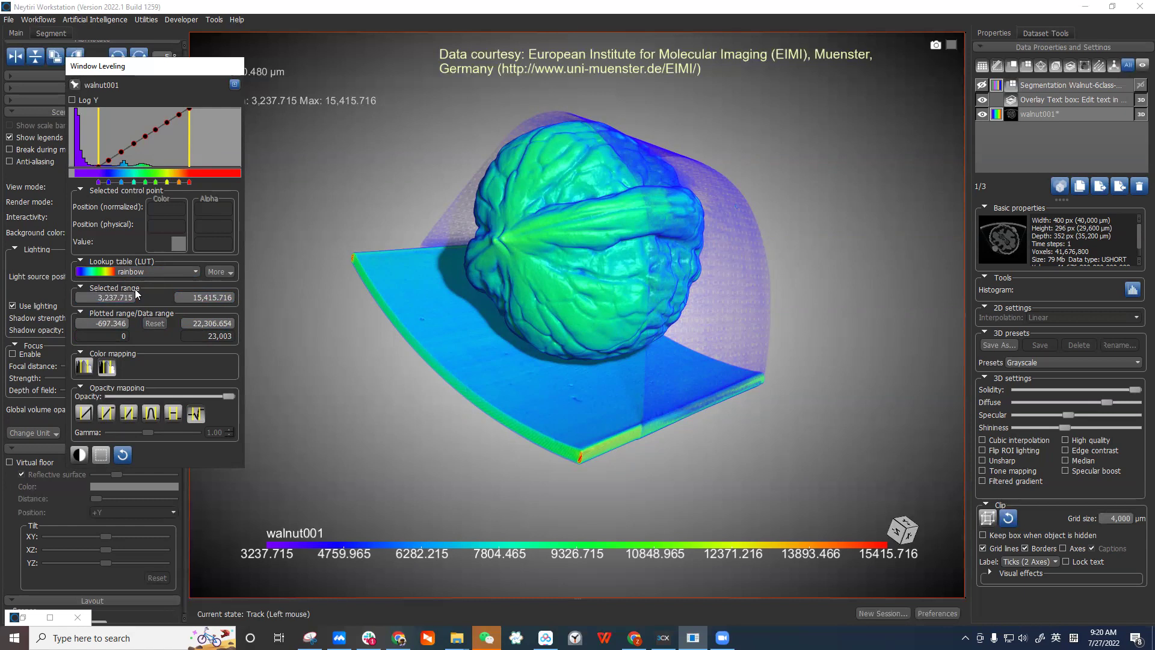
Raise the selected range's lower limit to about 5,094.178 and set its upper limit to 14000.
left_click_drag(152, 165, 156, 149)
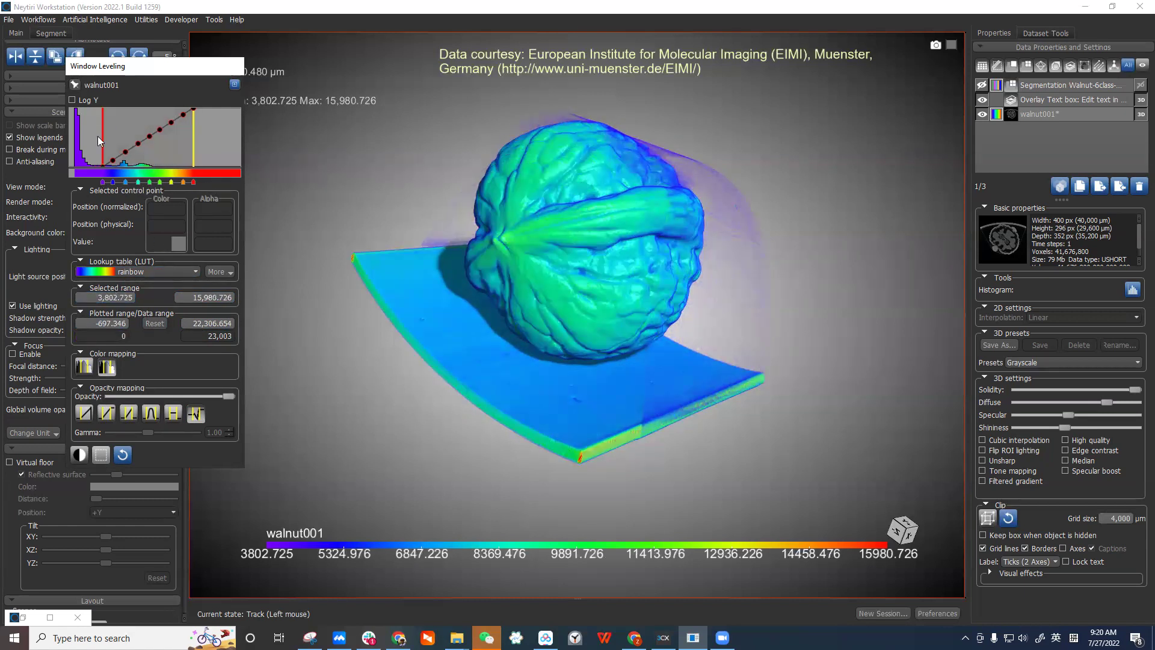
left_click_drag(104, 144, 112, 145)
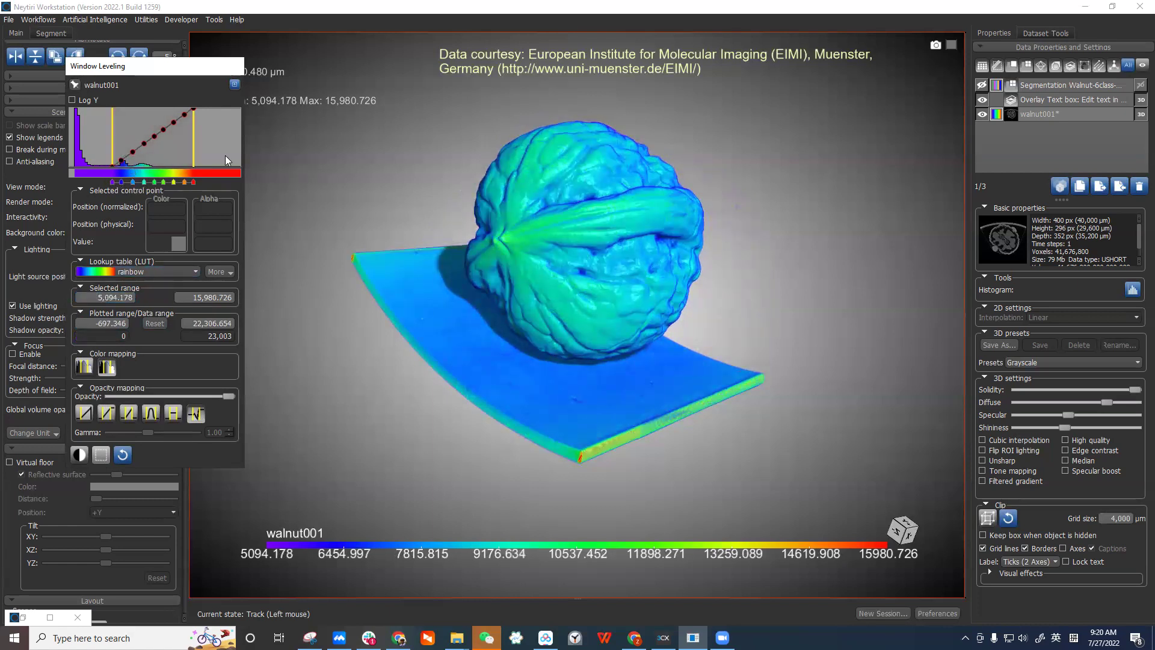
left_click_drag(192, 154, 189, 154)
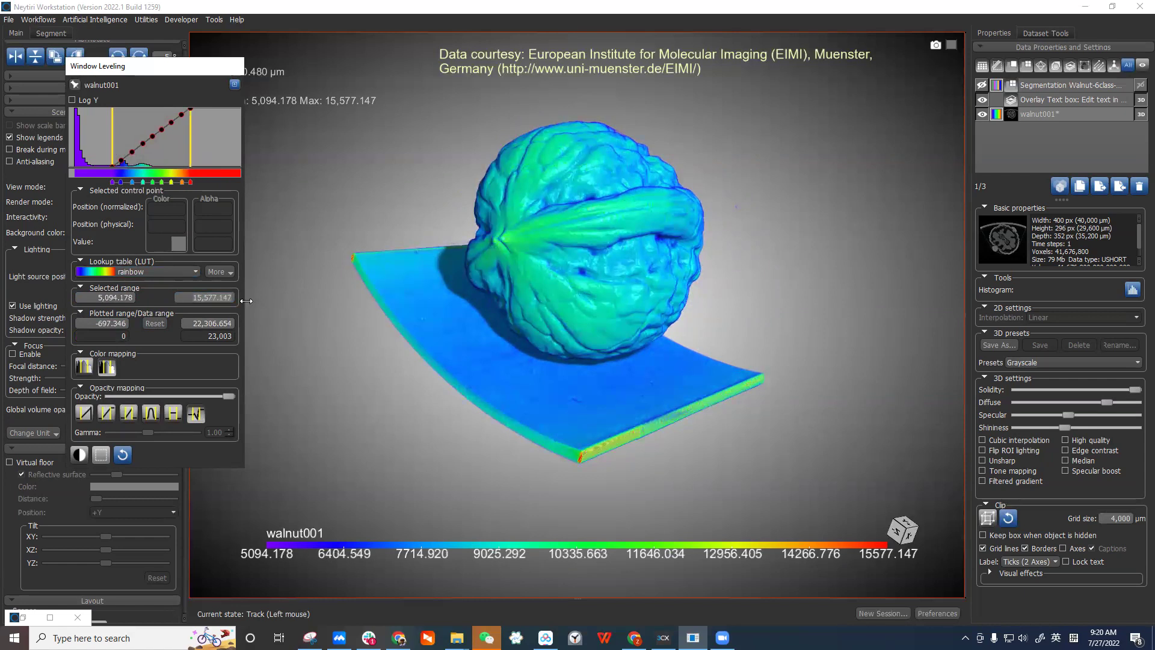
key("ctrl+a")
key("BackSpace")
type("14000")
key("Return")
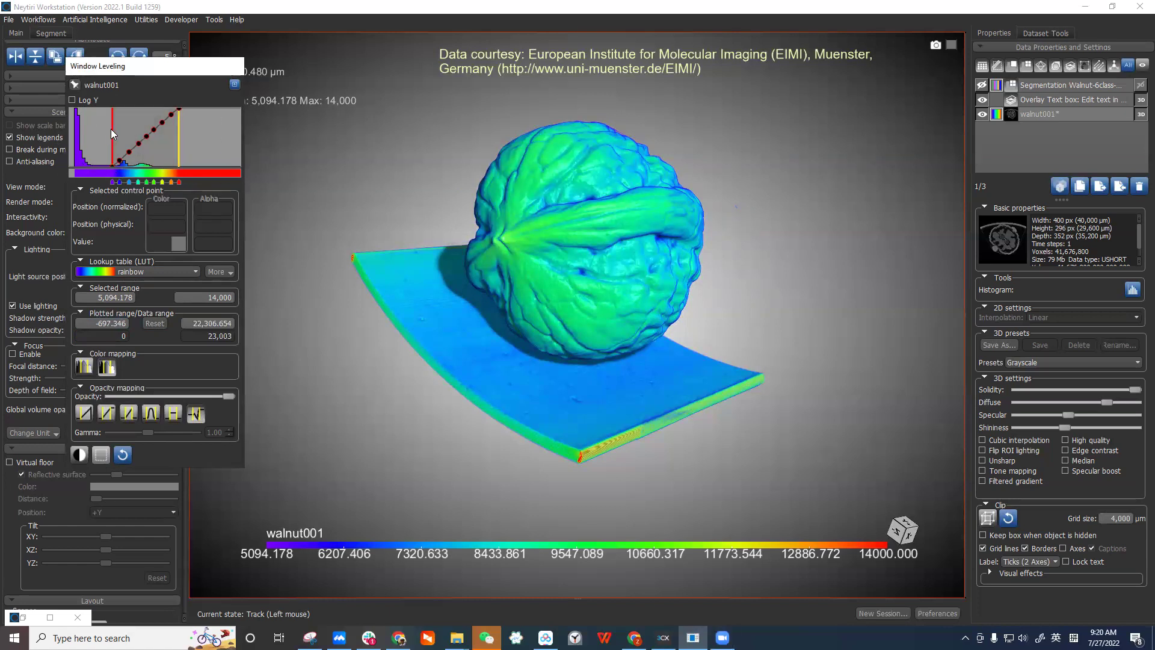
Narrow the histogram's plotted range to about 4,745.184–14,181.351 around the selected range.
scroll(202, 155, "up", 1)
scroll(202, 155, "up", 1)
left_click_drag(228, 140, 197, 143)
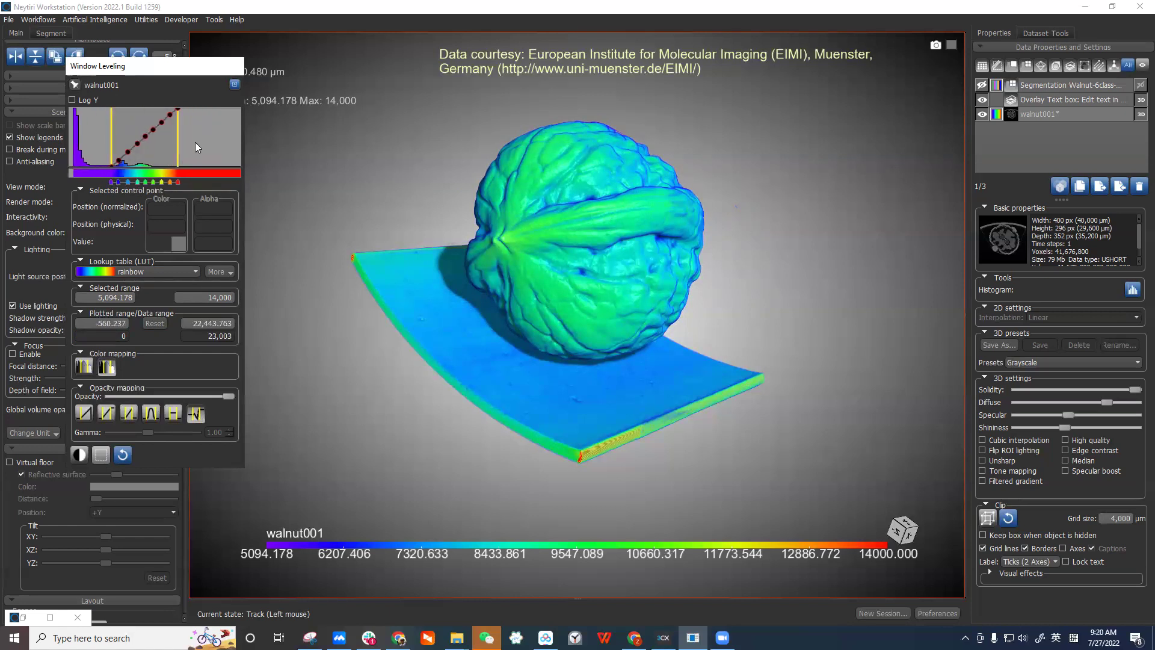
scroll(203, 140, "up", 3, "ctrl")
left_click_drag(177, 142, 261, 153)
scroll(206, 147, "up", 2, "ctrl")
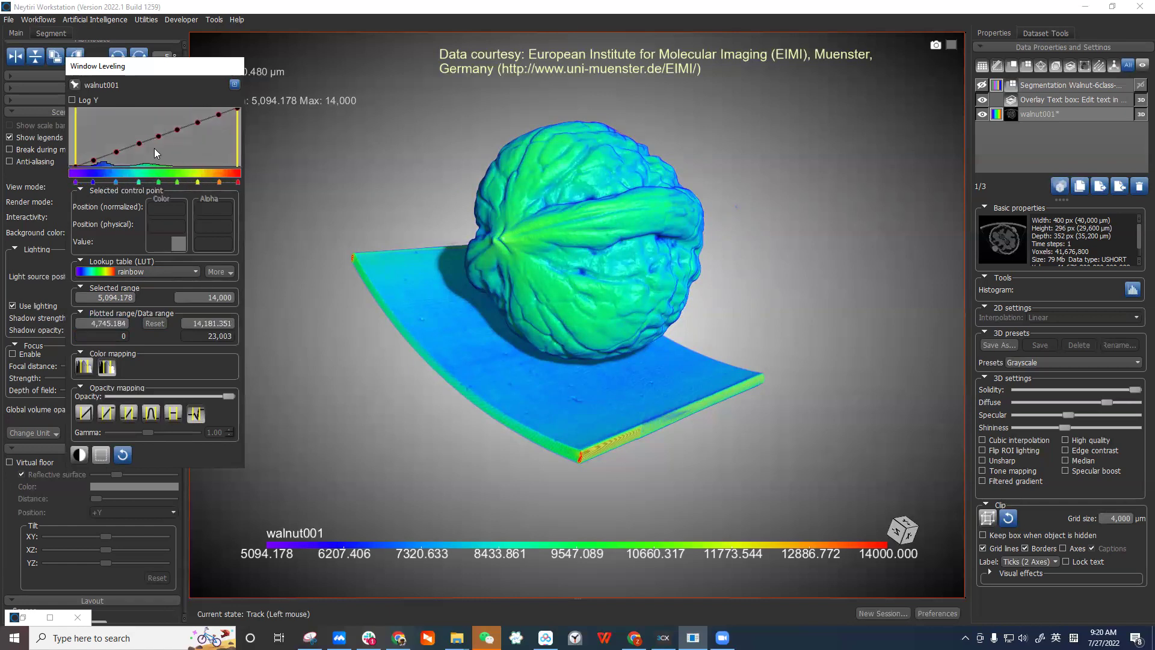
Narrow the selected range to about 8,007.802–11,218.814 and reset the histogram's plotted range.
mouse_move(74, 146)
left_mouse_down()
mouse_move(180, 148)
mouse_move(94, 153)
left_mouse_up()
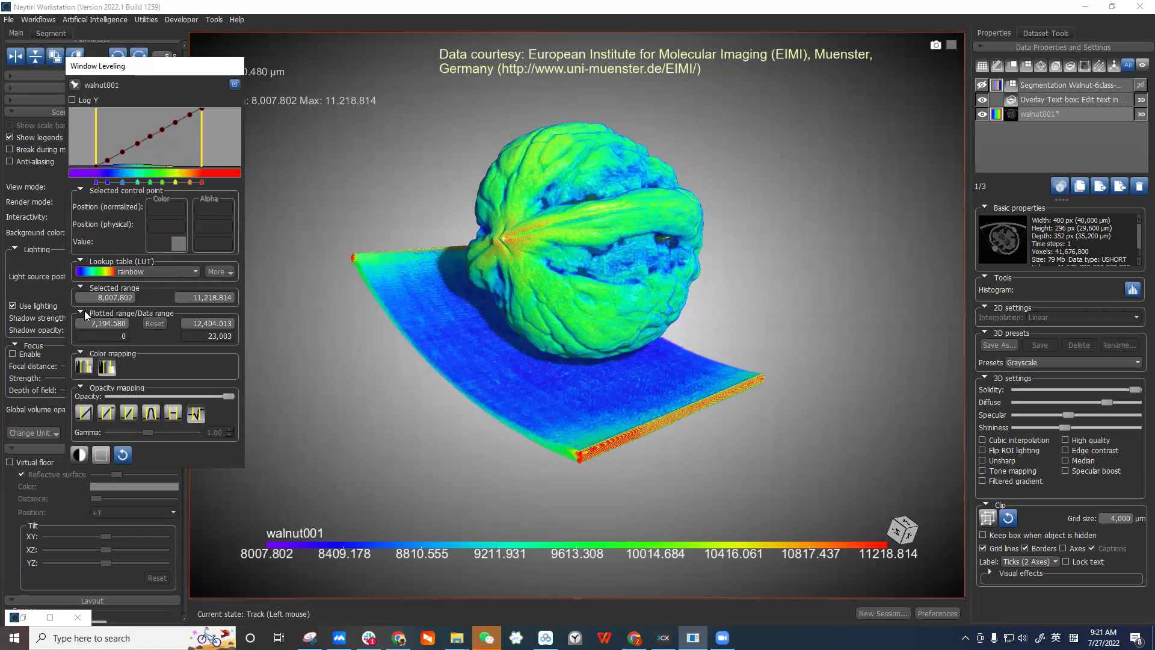
left_click_drag(88, 325, 130, 329)
left_click(155, 326)
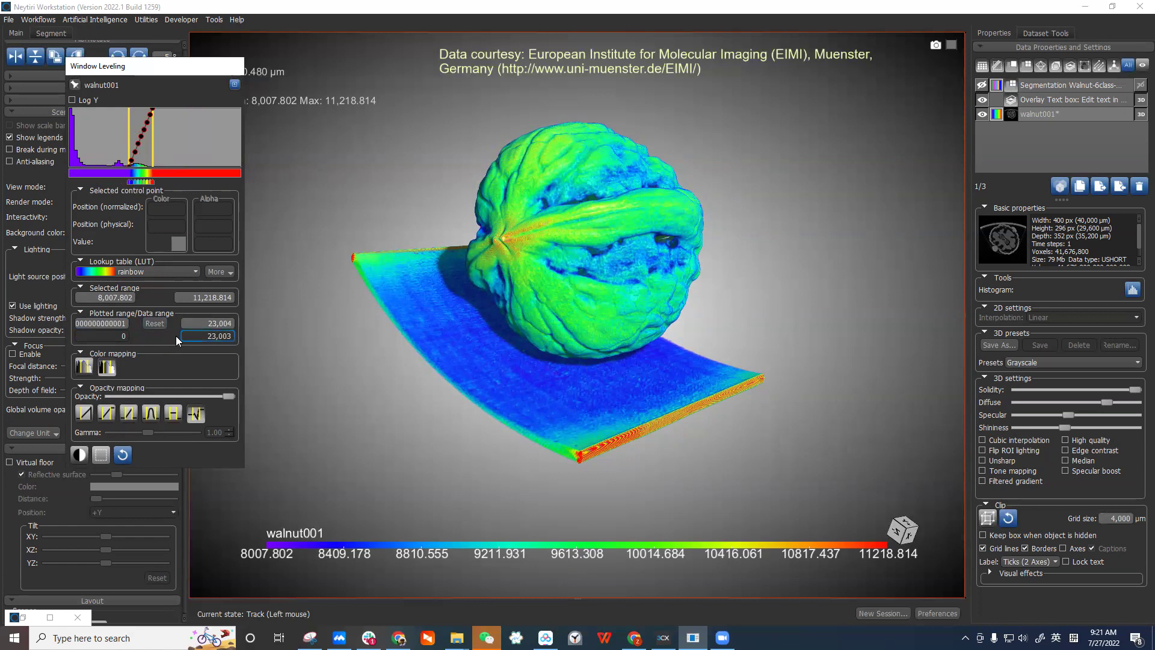
Lower the selected range's upper limit to about 9,846.645 and adjust the plotted range to about 2,955.218–20,047.529.
left_click_drag(152, 154, 142, 157)
scroll(166, 141, "up", 1)
scroll(166, 141, "down", 1)
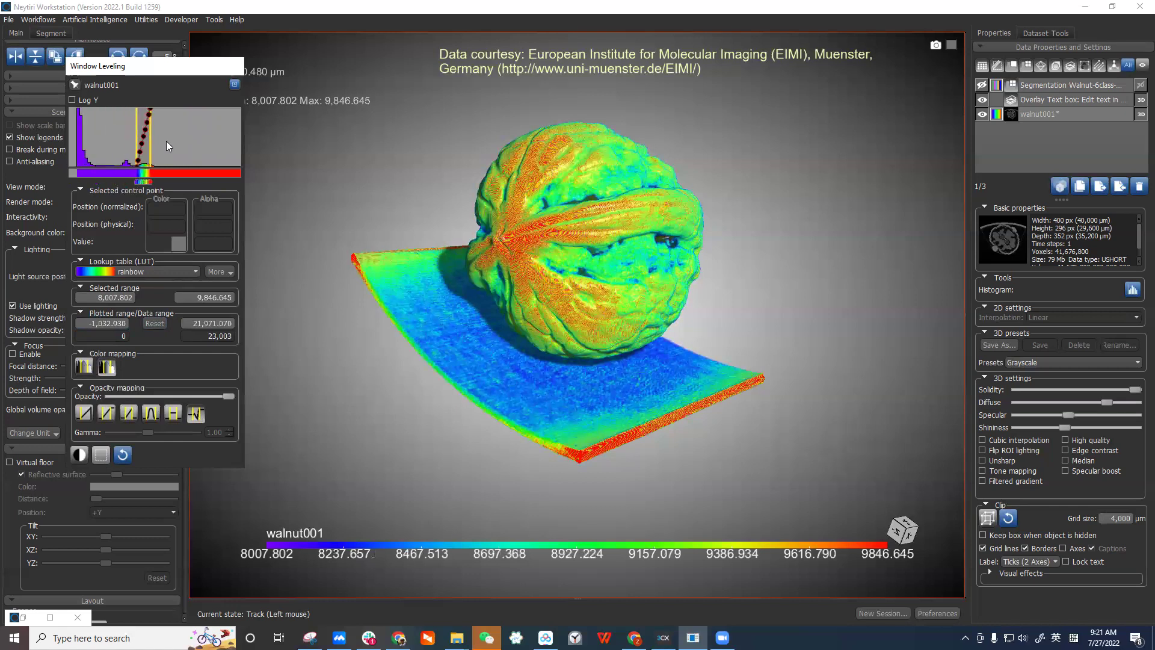
scroll(182, 140, "up", 1)
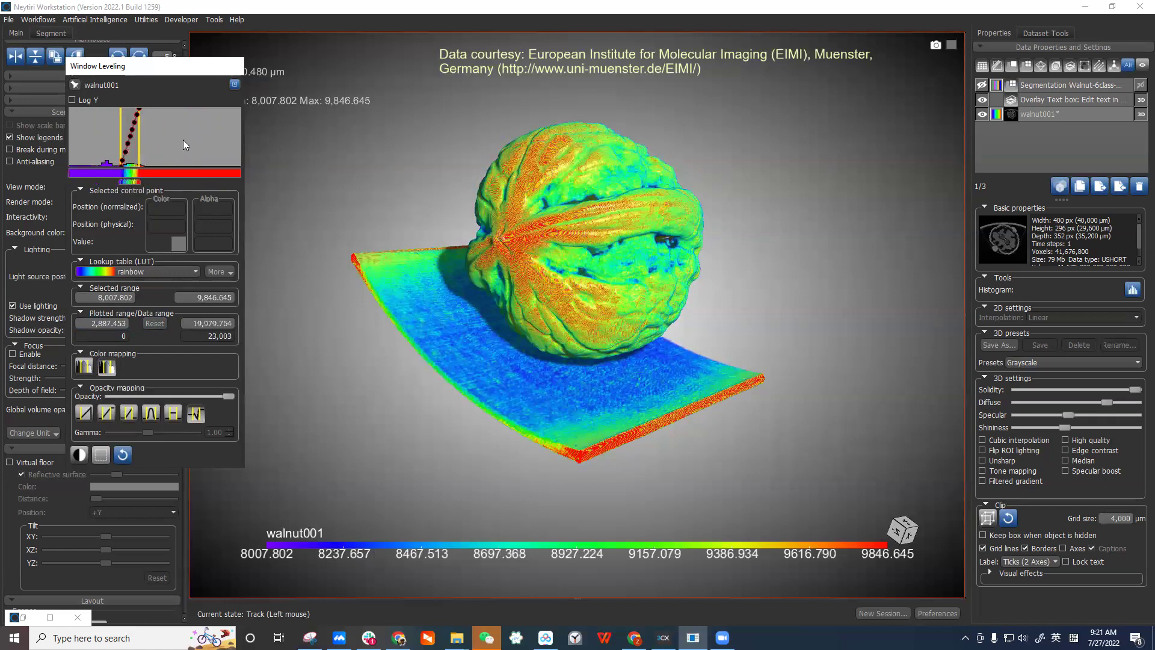
mouse_move(169, 143)
left_mouse_down()
mouse_move(195, 143)
mouse_move(160, 144)
mouse_move(226, 154)
mouse_move(98, 148)
mouse_move(205, 157)
mouse_move(134, 160)
mouse_move(181, 156)
mouse_move(183, 142)
mouse_move(165, 146)
left_mouse_up()
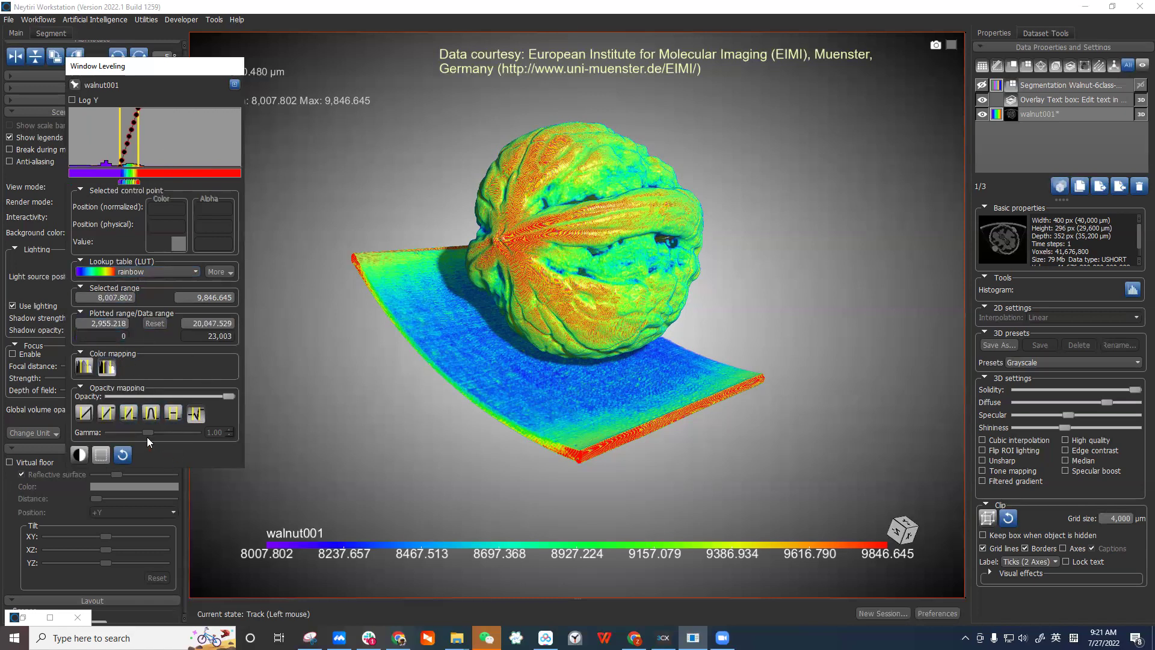
Enlarge the XY slice view and adjust its selected range to about 2,711.132–10,152.989 with the Window Level tool.
double_click(535, 379)
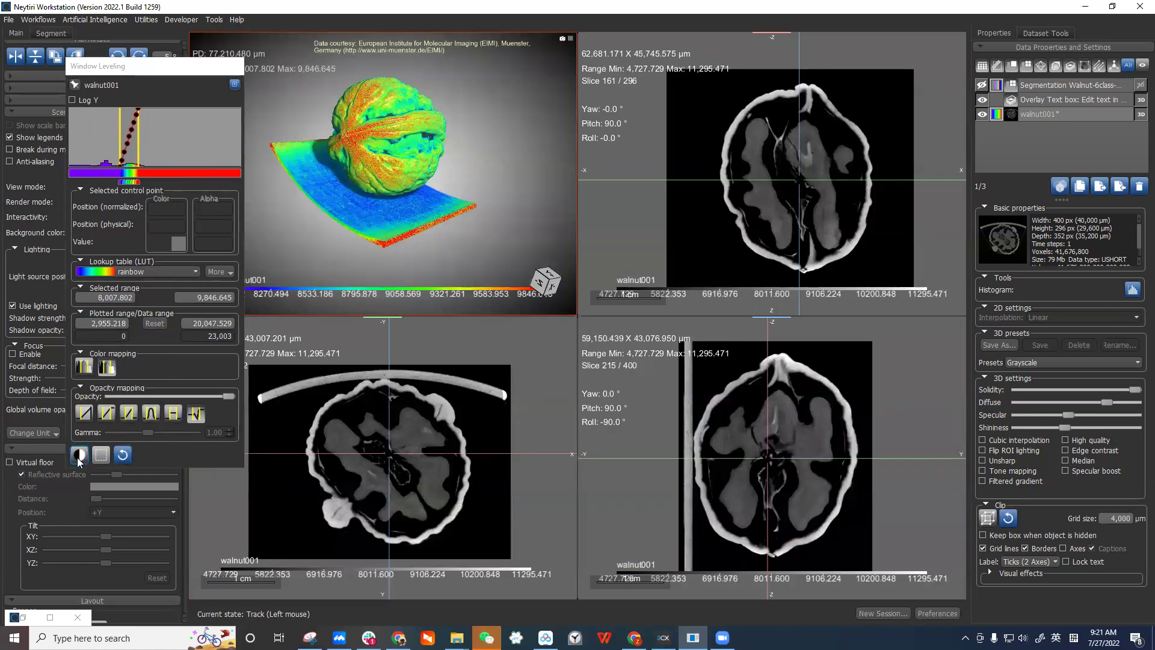
double_click(446, 437)
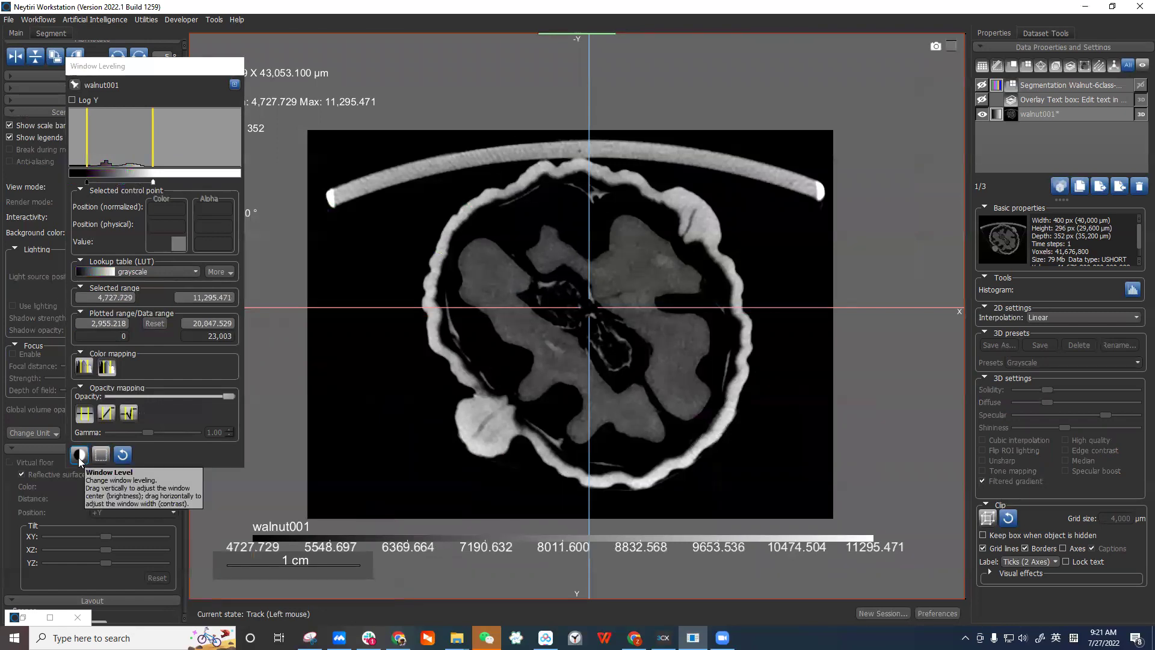
left_click(80, 455)
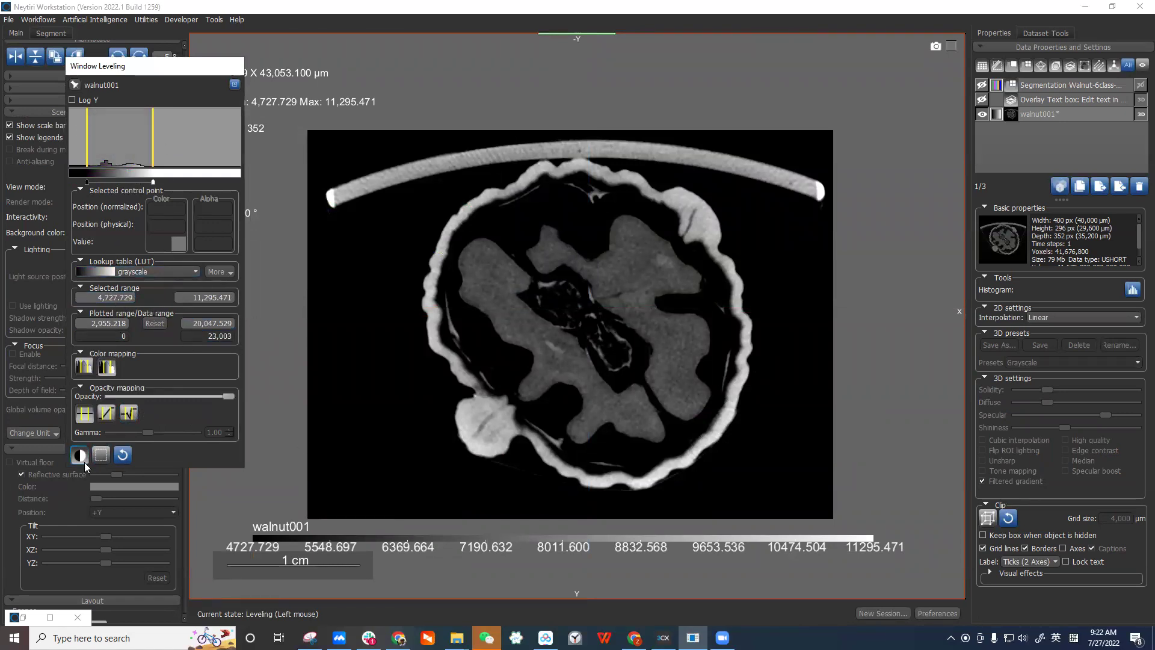
left_click_drag(647, 328, 668, 251)
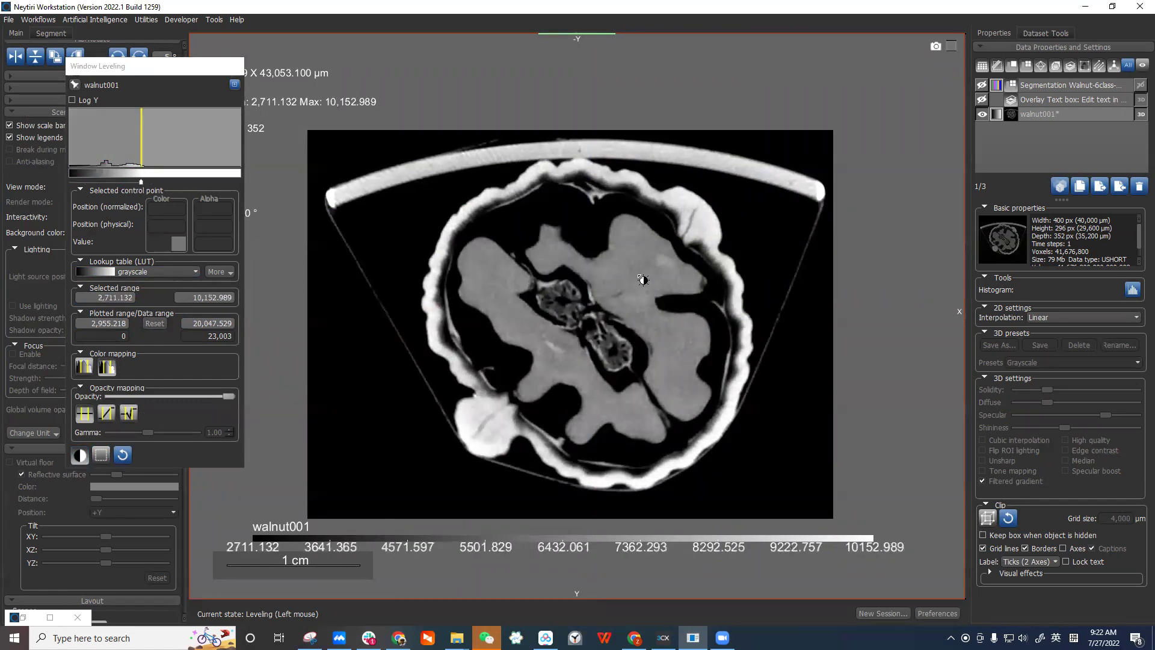
Fine-tune the XY slice's window level and widen the histogram's plotted range to about -2,872.258–20,131.742.
mouse_move(645, 280)
left_mouse_down()
mouse_move(644, 237)
mouse_move(637, 337)
mouse_move(642, 284)
left_mouse_up()
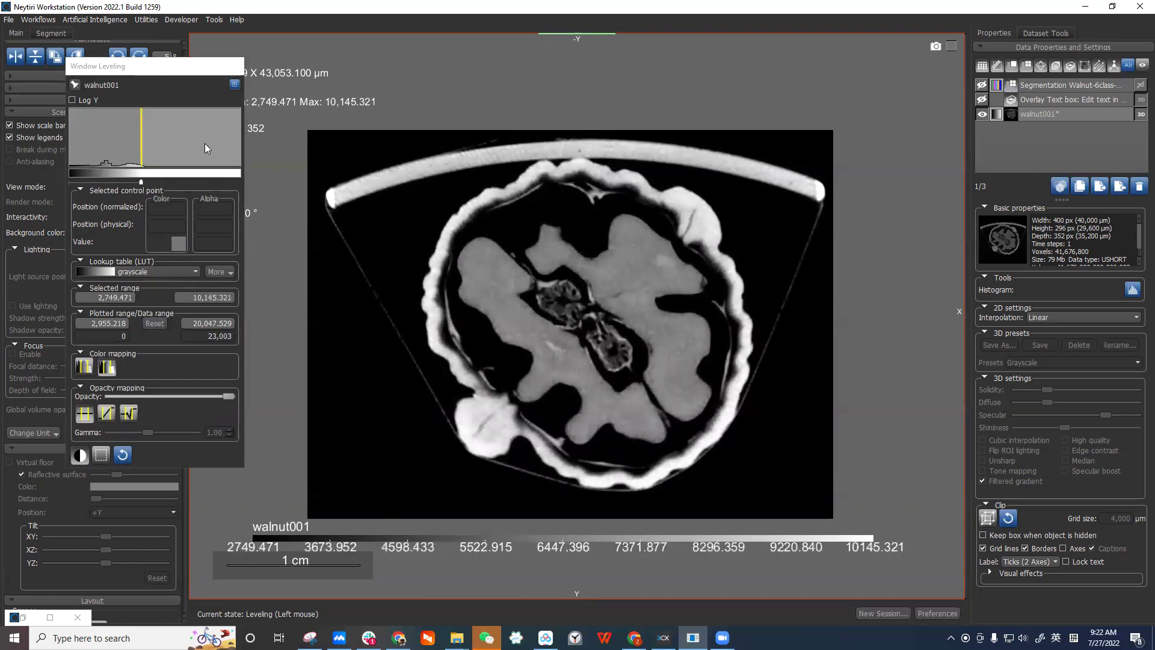
scroll(177, 149, "down", 2)
mouse_move(587, 391)
left_mouse_down()
mouse_move(581, 343)
mouse_move(594, 309)
mouse_move(590, 391)
left_mouse_up()
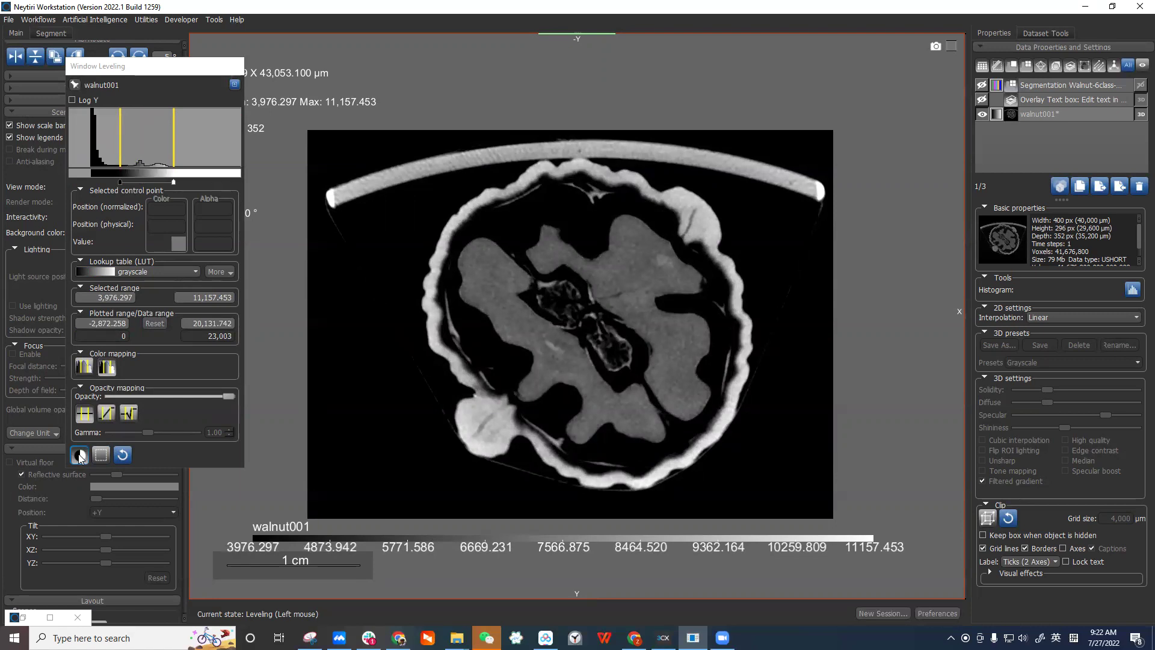
Adjust the XY slice's brightness and contrast with the Window Level tool to a selected range of about 3,393.555–11,617.513.
left_click_drag(660, 267, 637, 347)
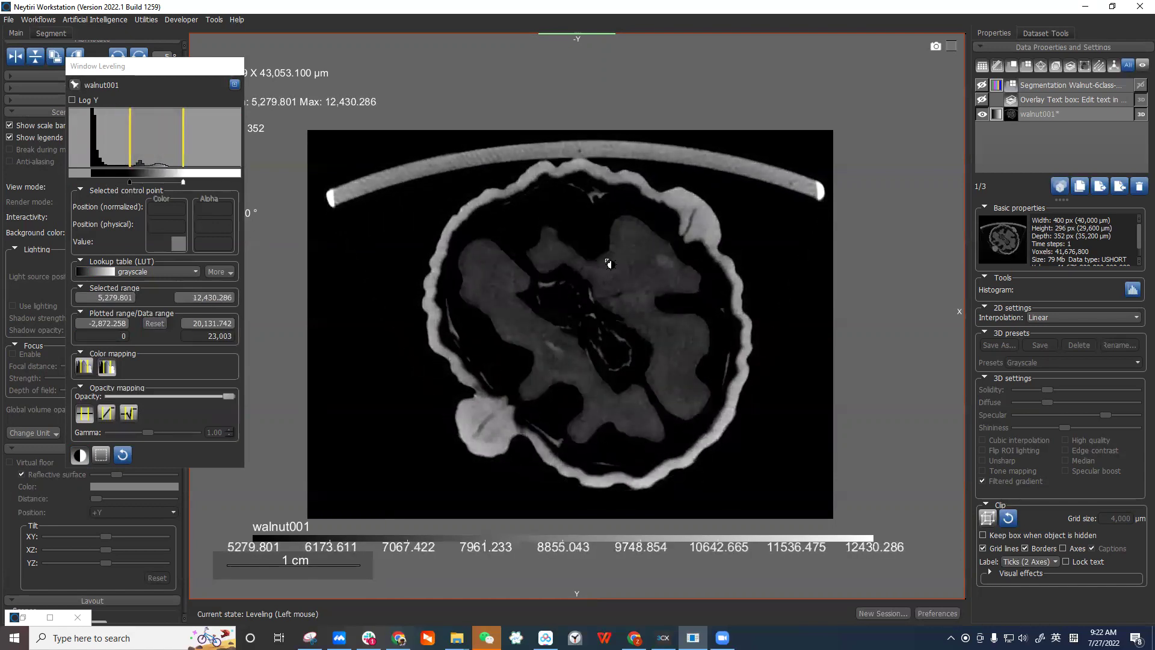
left_click_drag(610, 264, 255, 196)
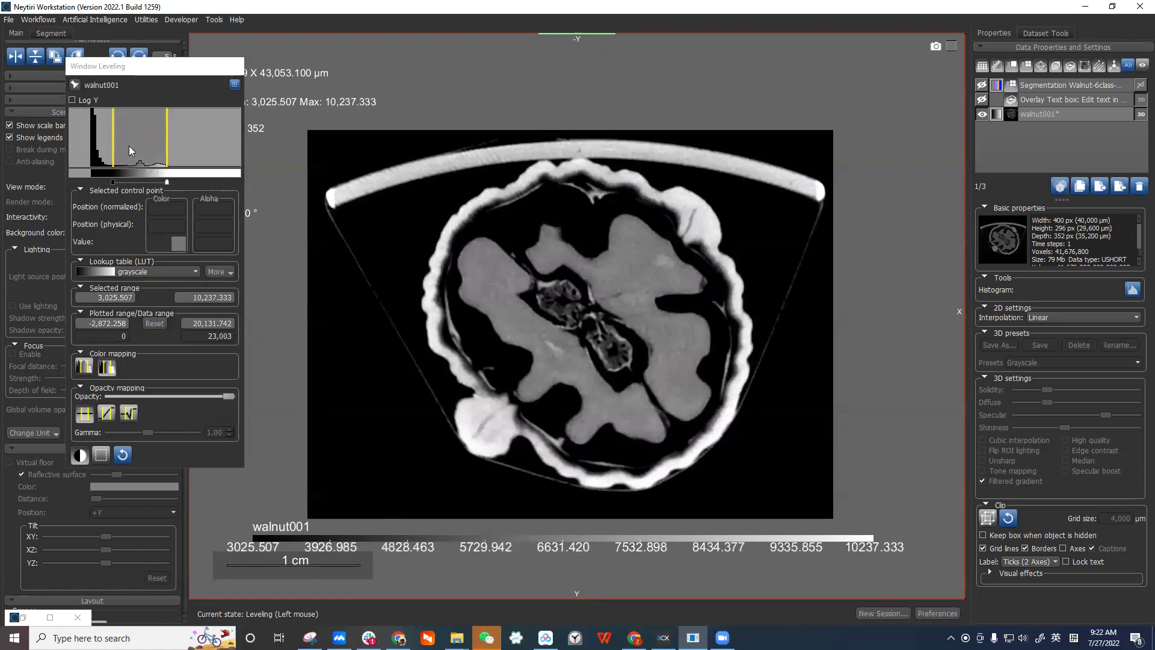
left_click_drag(605, 216, 553, 281)
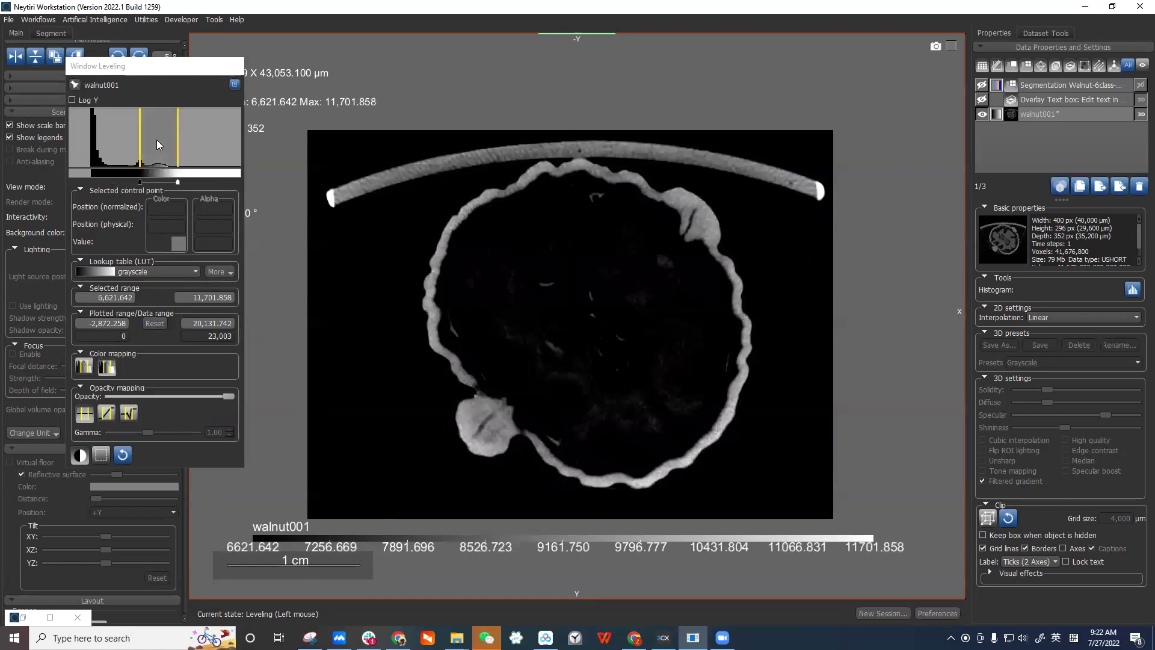
left_click_drag(610, 280, 836, 268)
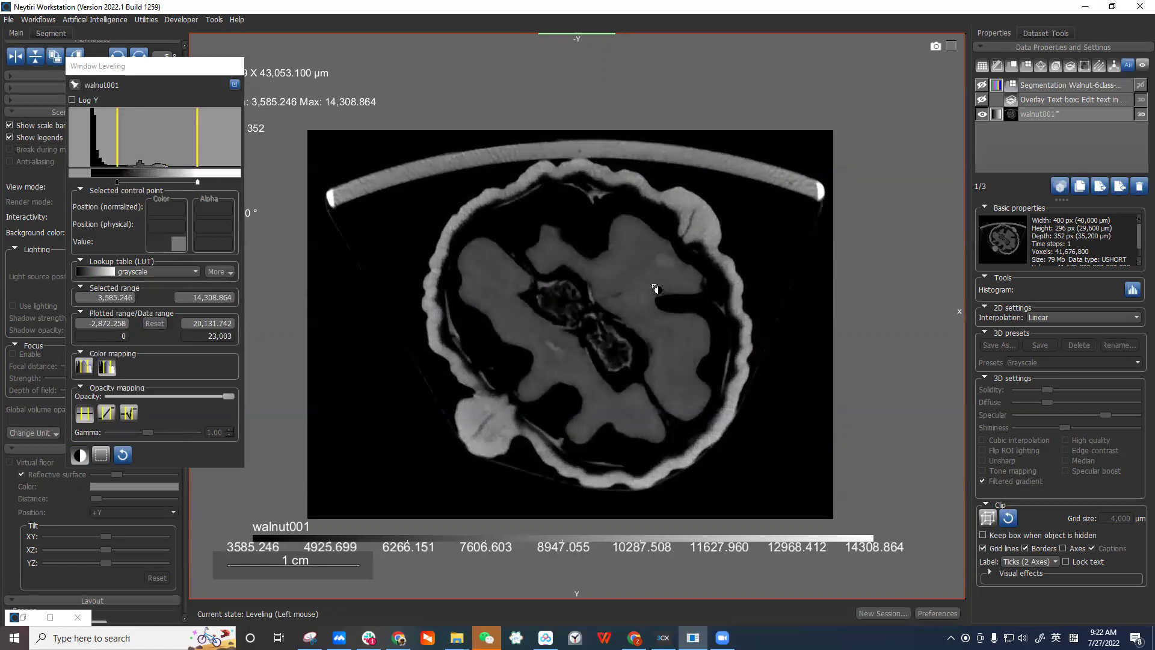
left_click_drag(657, 290, 541, 293)
left_click_drag(653, 293, 598, 268)
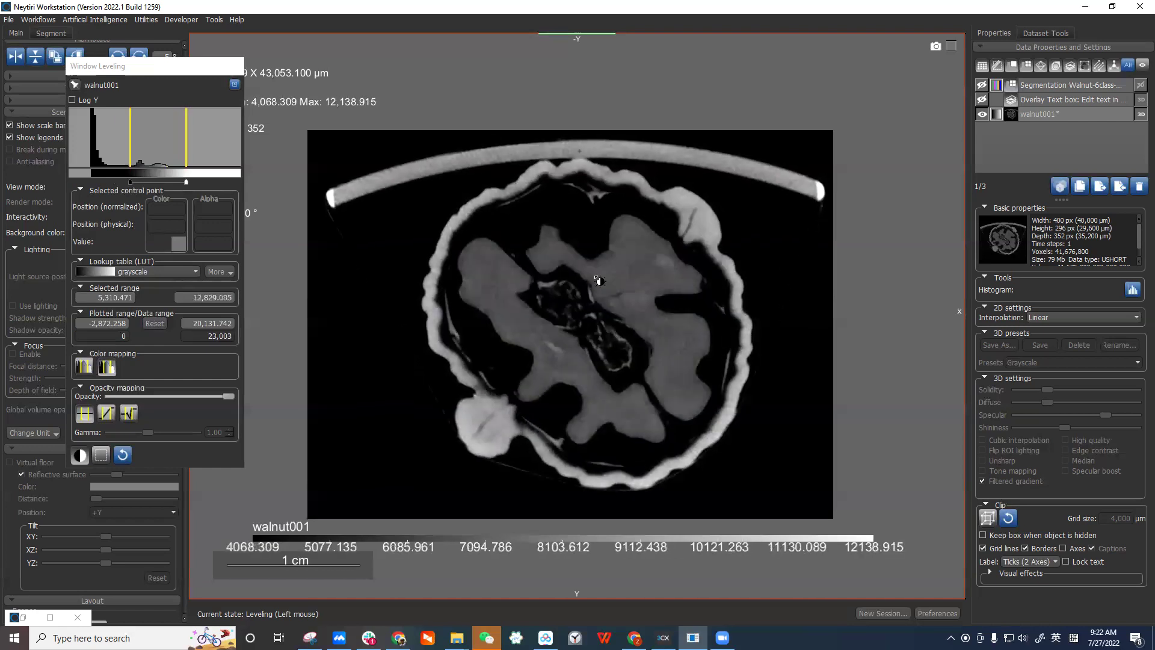
left_click_drag(674, 290, 679, 271)
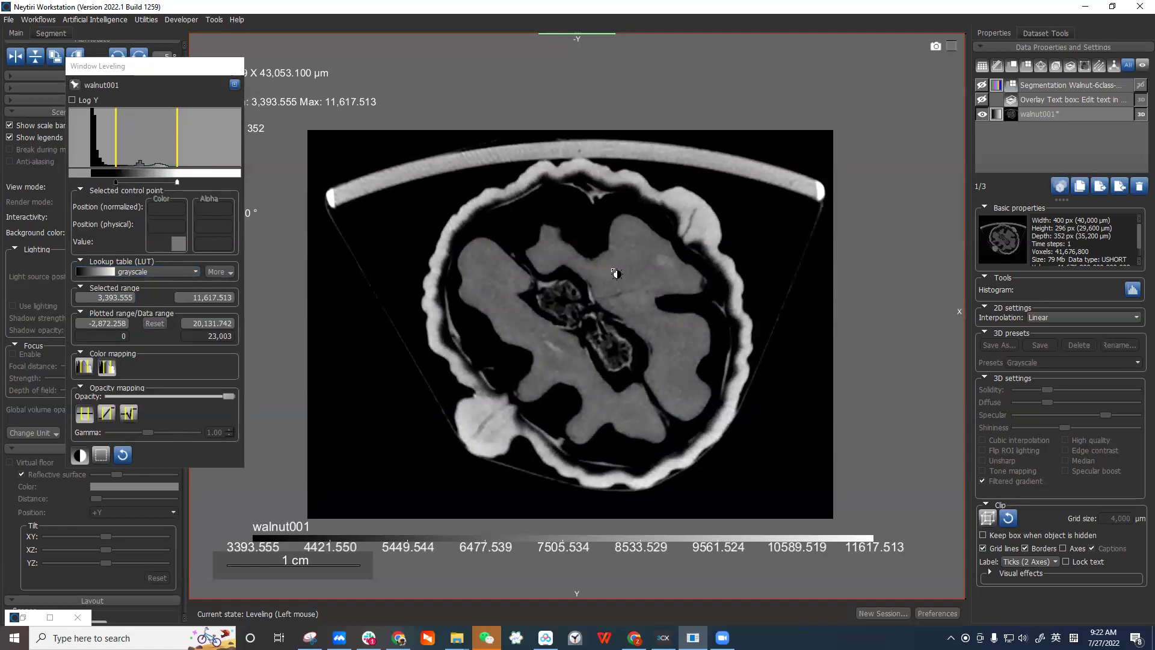
Level the XY slice using rectangular areas over the walnut's interior, giving a selected range of about 775–7,231.
left_click(102, 457)
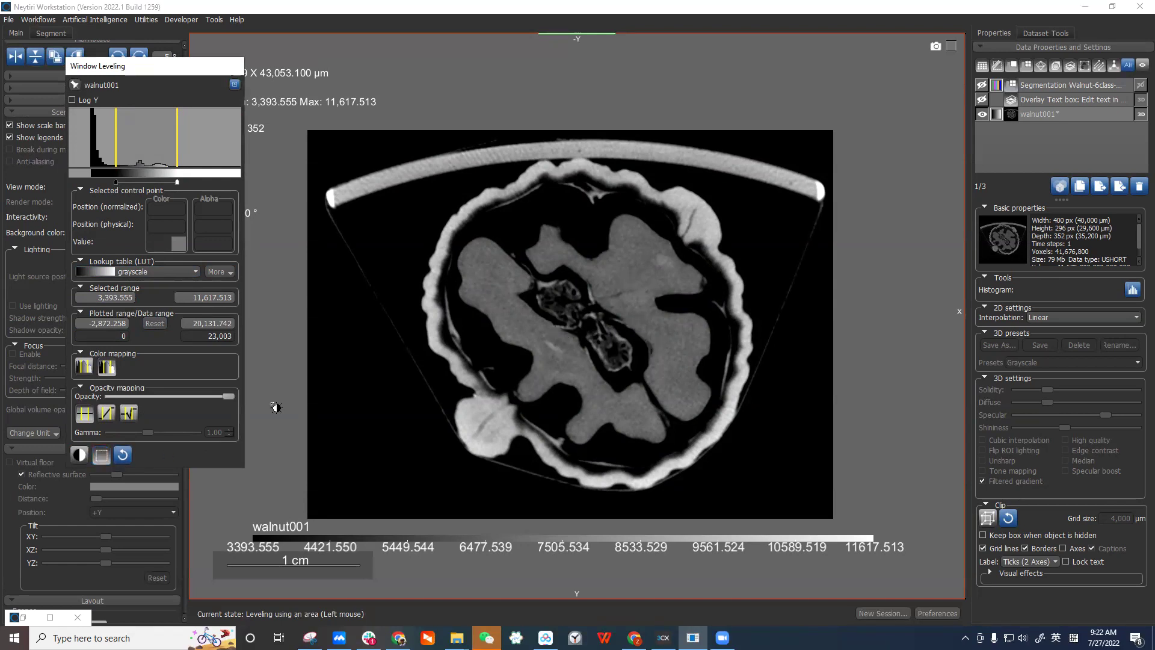
left_click_drag(613, 272, 689, 333)
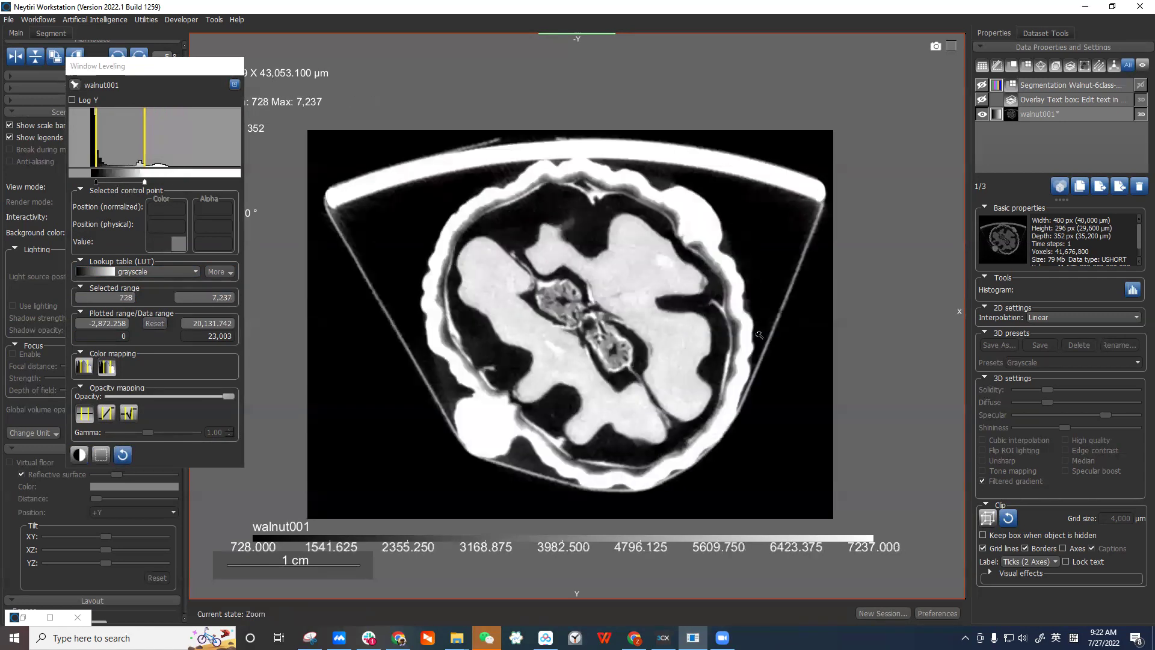
scroll(751, 242, "up", 5)
left_click_drag(460, 325, 553, 401)
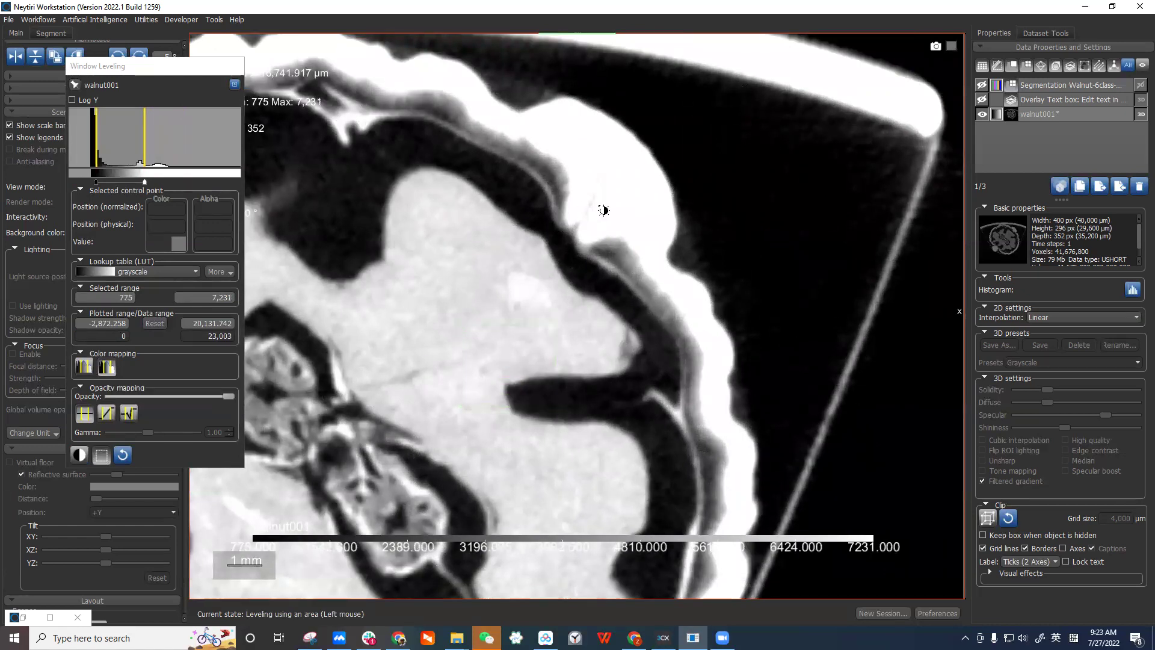
Level the slice using an area around the crack in the thick upper-right shell bump, giving a selected range of 6,327–9,425.
scroll(632, 162, "up", 5)
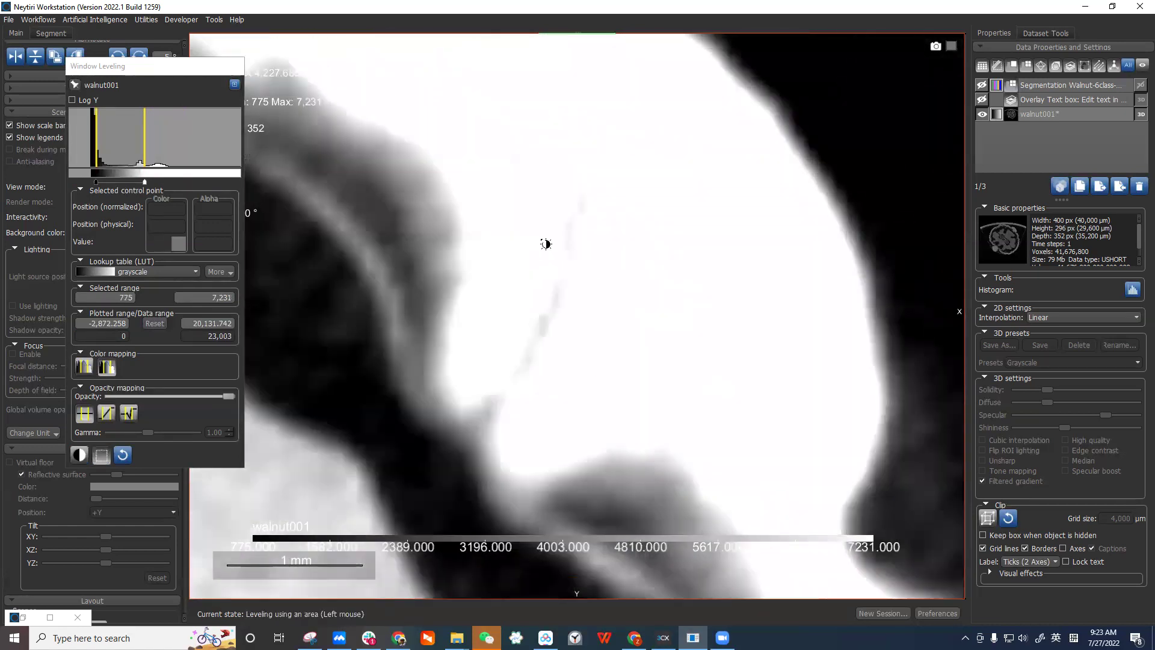
left_click_drag(484, 185, 626, 351)
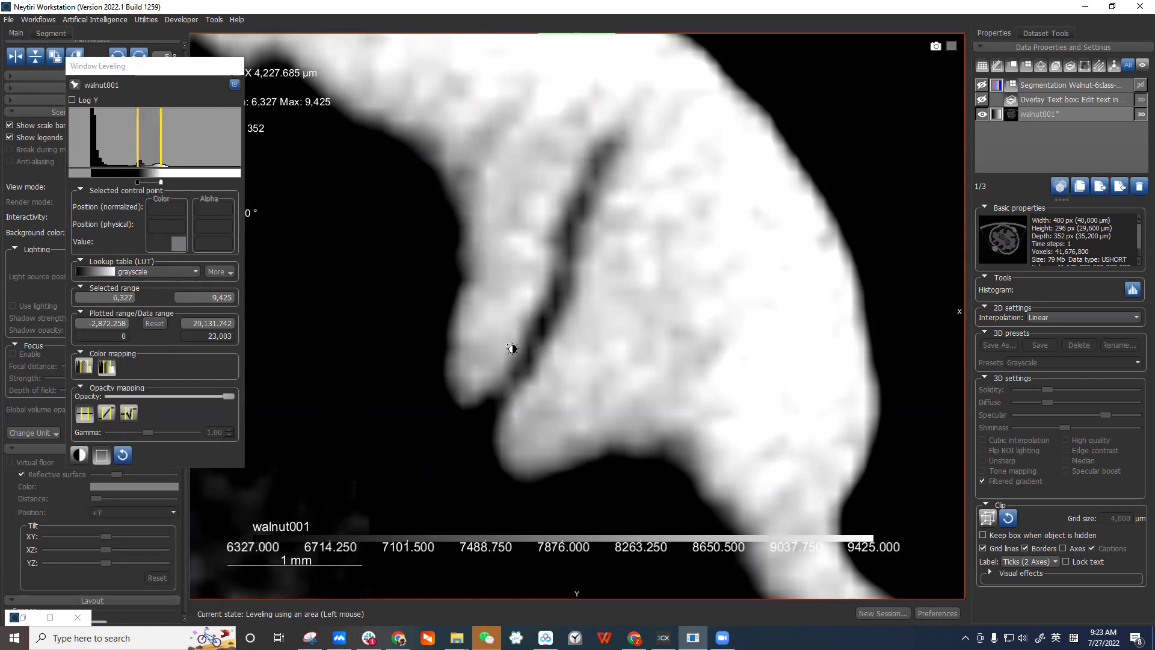
scroll(620, 373, "down", 5)
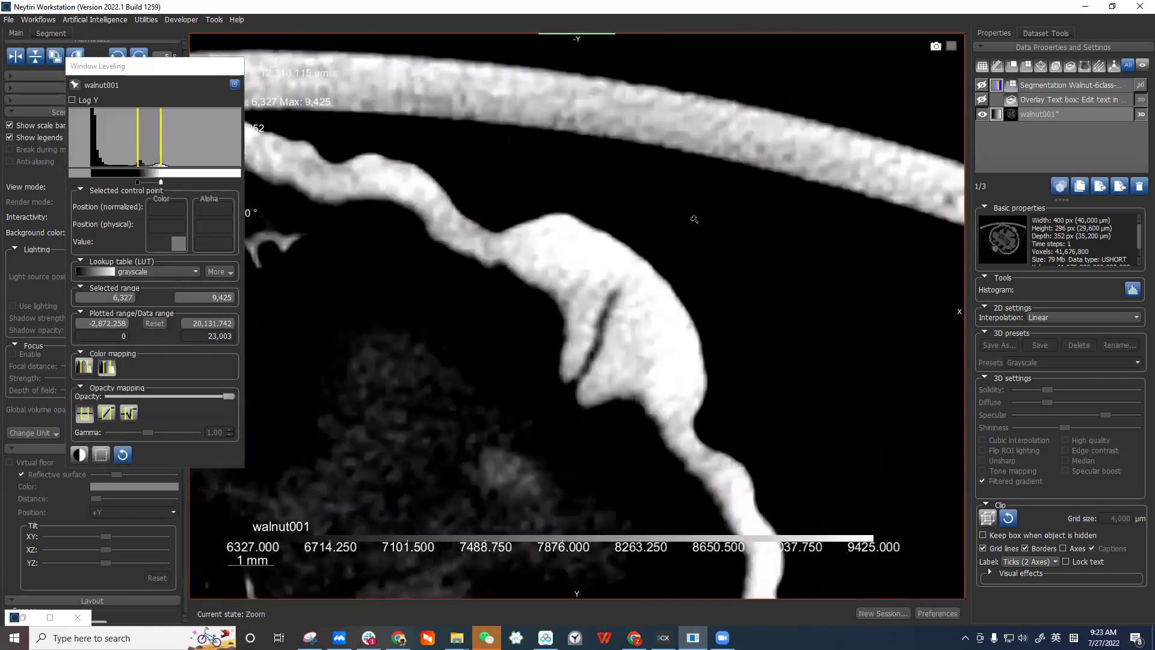
scroll(639, 363, "down", 3)
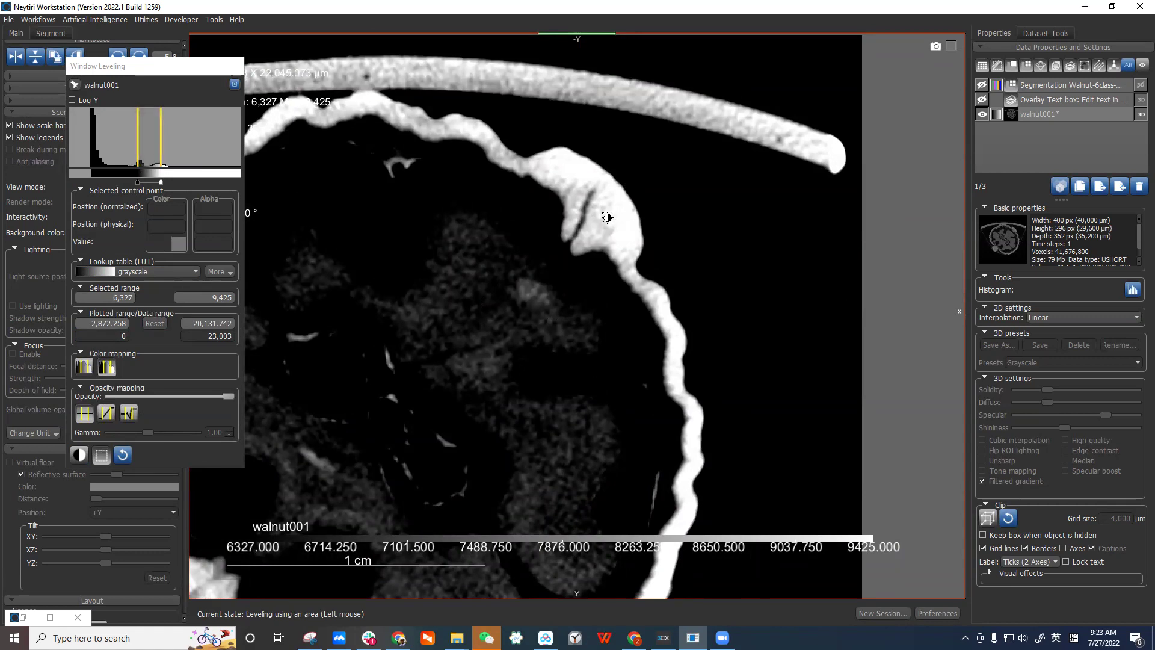
Reset the slice window leveling to the full data range and restore the four-view layout.
left_click(124, 455)
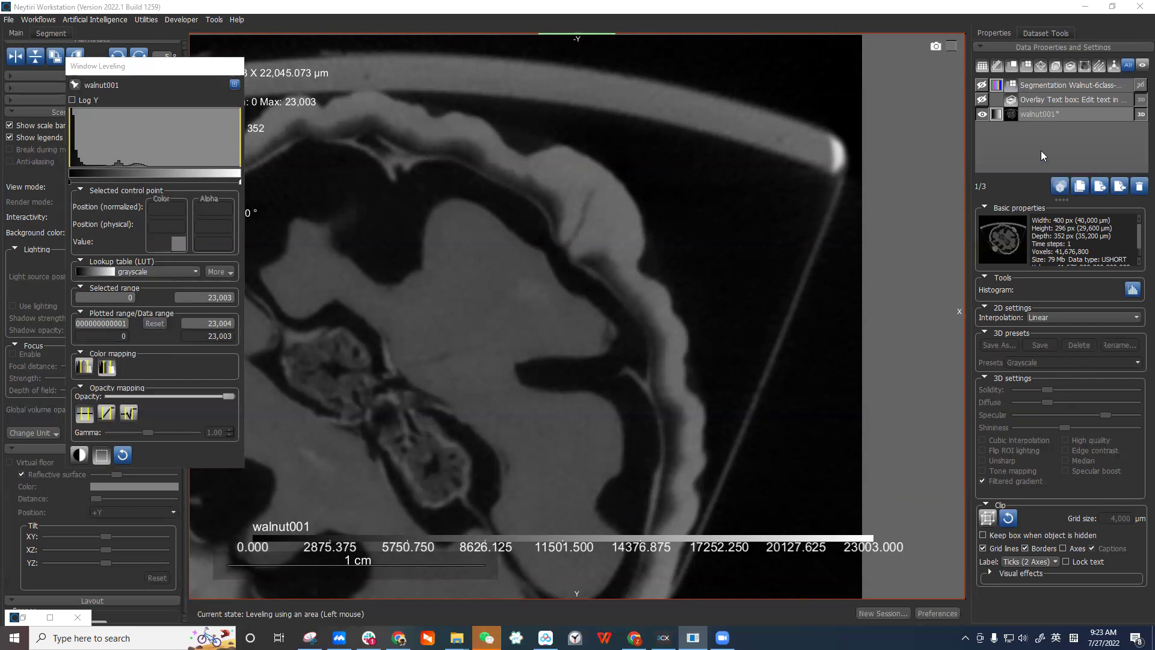
double_click(550, 339)
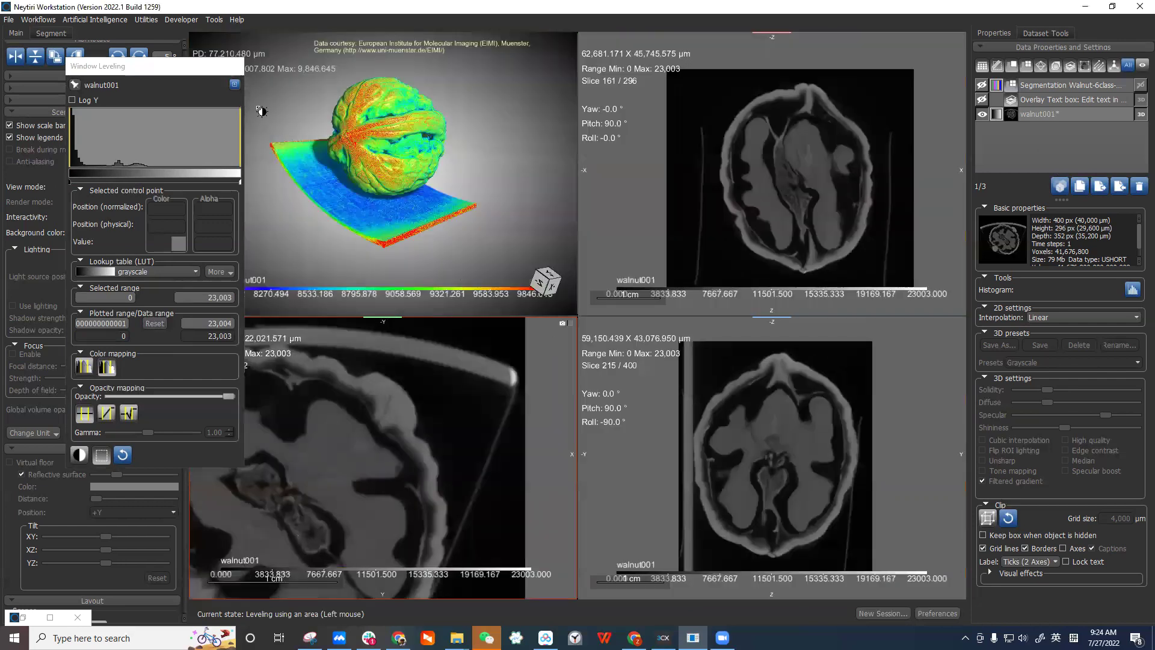
left_click_drag(181, 69, 176, 68)
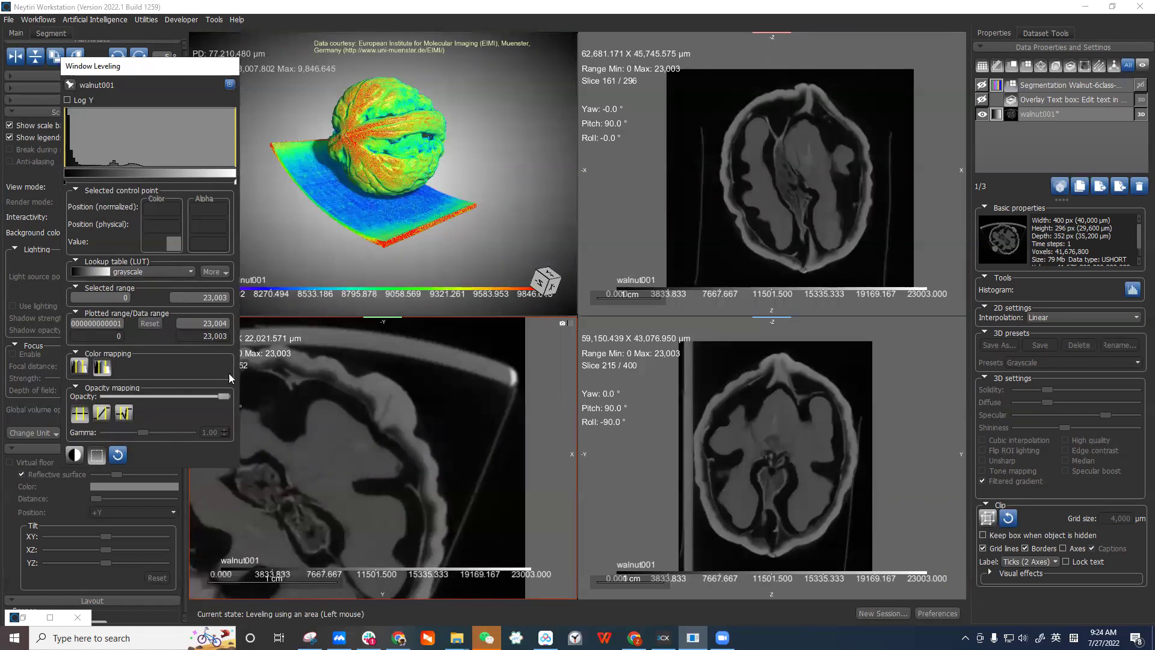
Apply a ramp opacity mapping up to the data maximum in the 3D view and adjust its gamma to about 1.91.
left_click(445, 237)
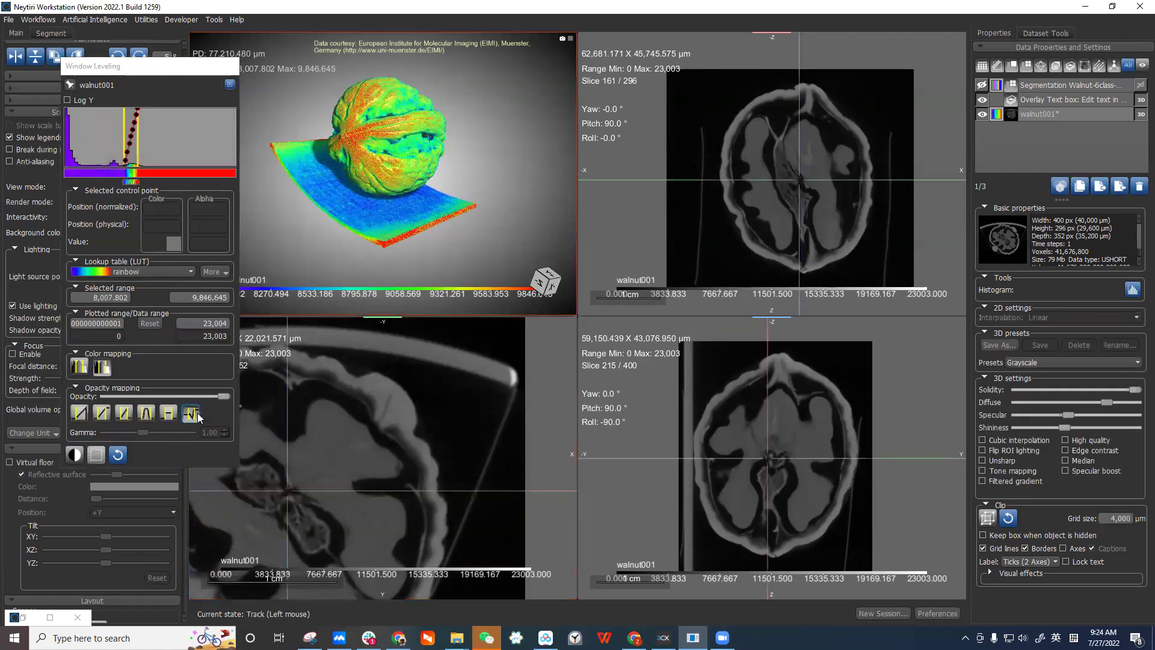
left_click(85, 417)
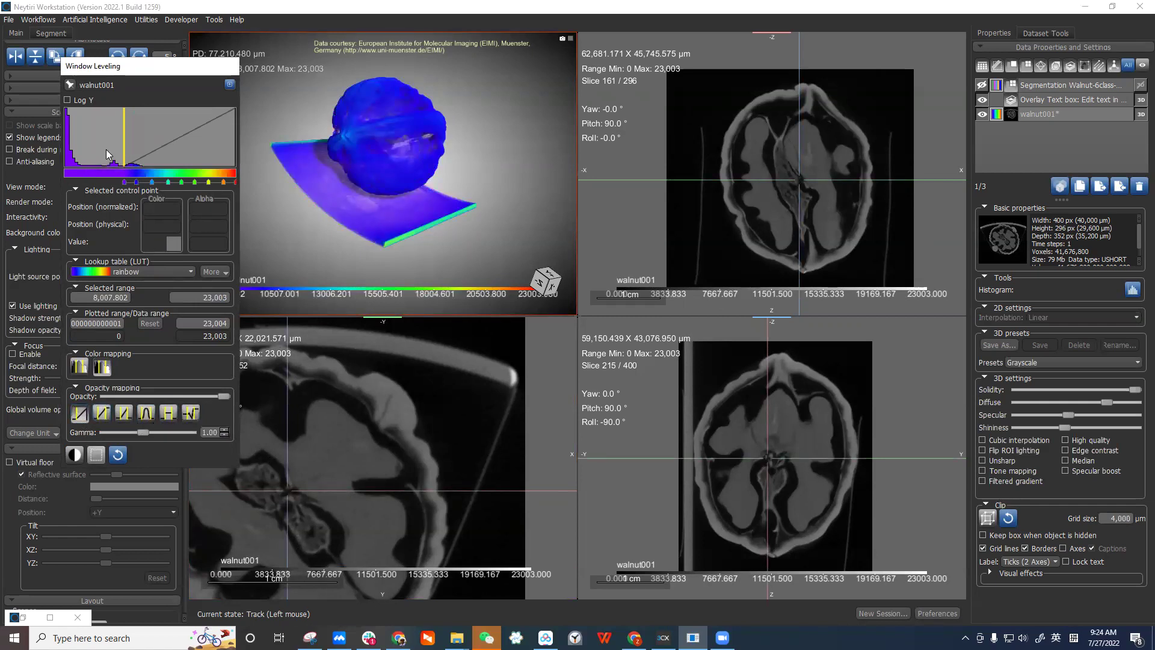
left_click_drag(137, 432, 137, 433)
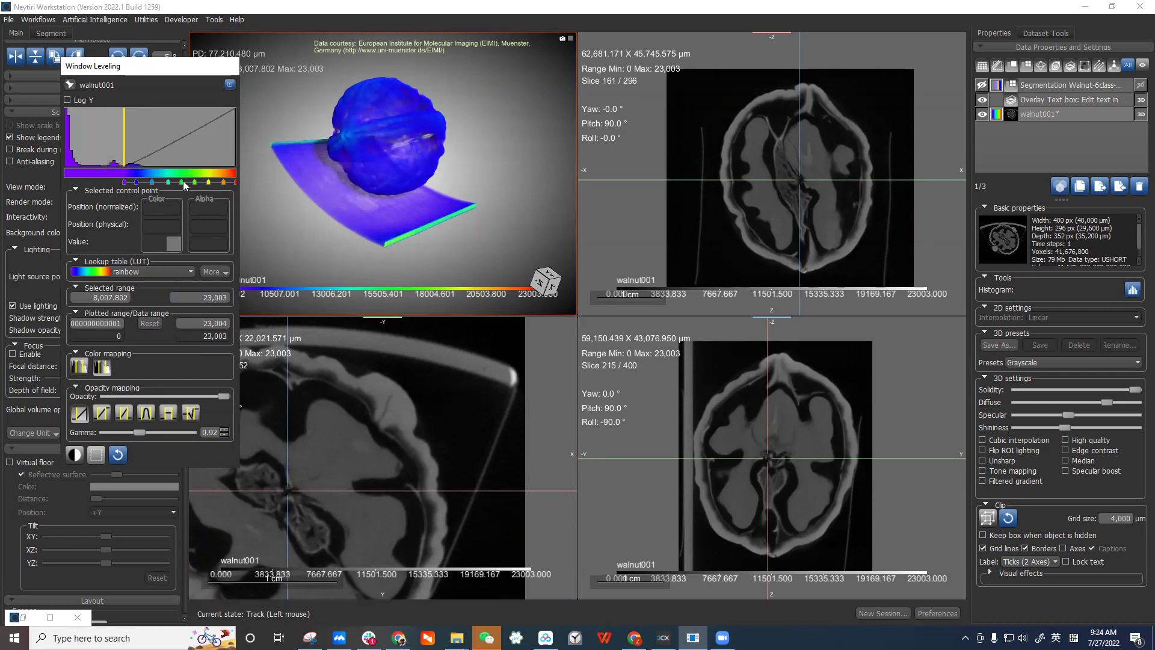
left_click_drag(136, 430, 195, 431)
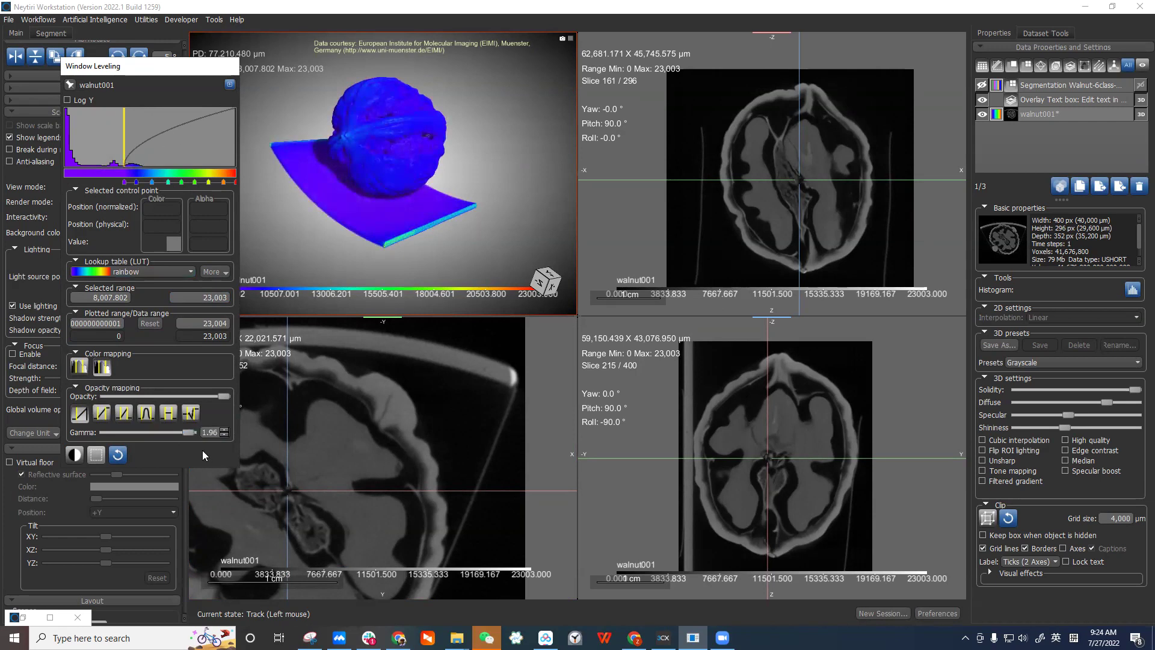
mouse_move(186, 431)
left_mouse_down()
mouse_move(101, 441)
mouse_move(198, 432)
left_mouse_up()
left_click_drag(190, 432, 184, 434)
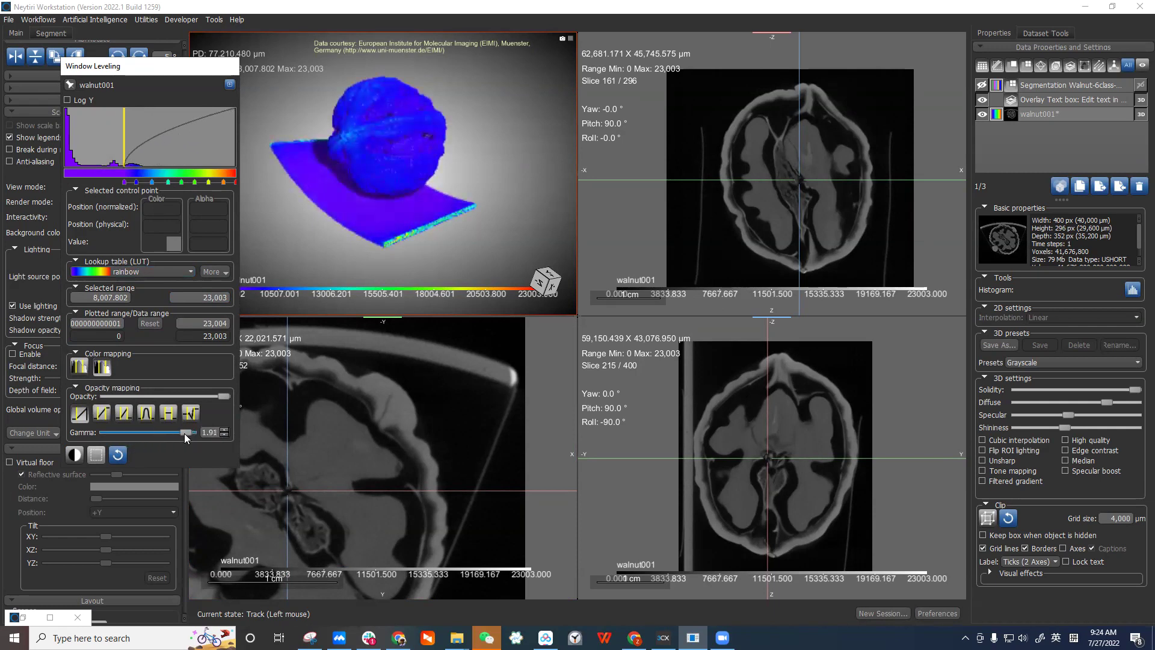
Try the control-point opacity mapping on the 3D volume, switch to the second ramp mapping, and lower its gamma to 0.20.
left_click(190, 413)
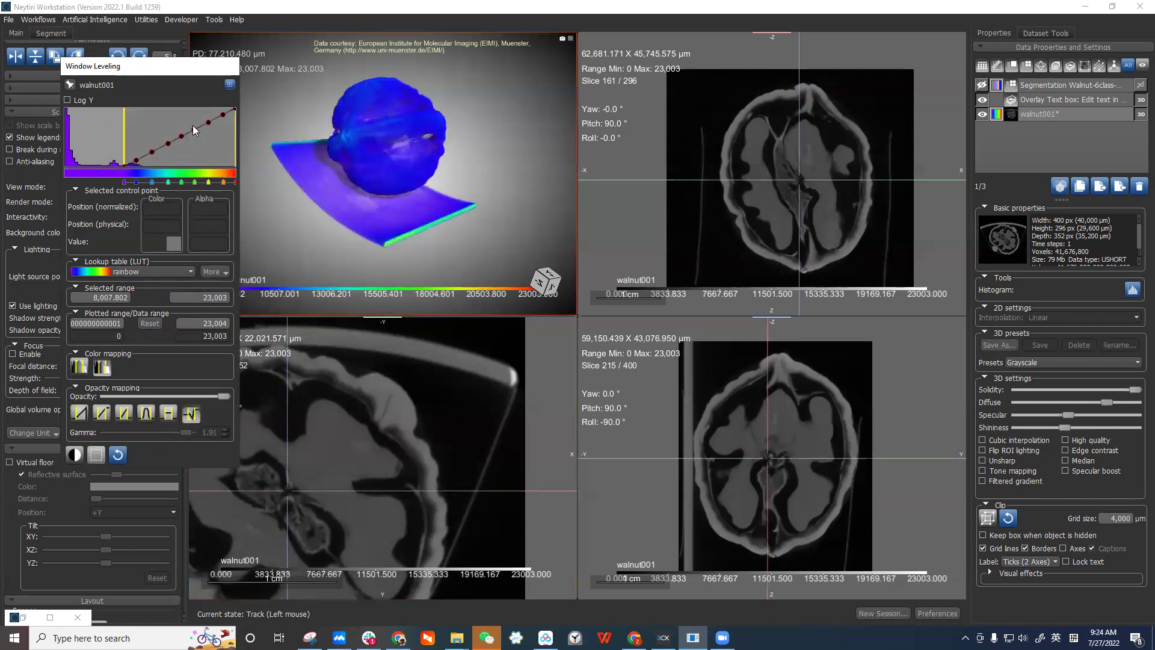
left_click(101, 413)
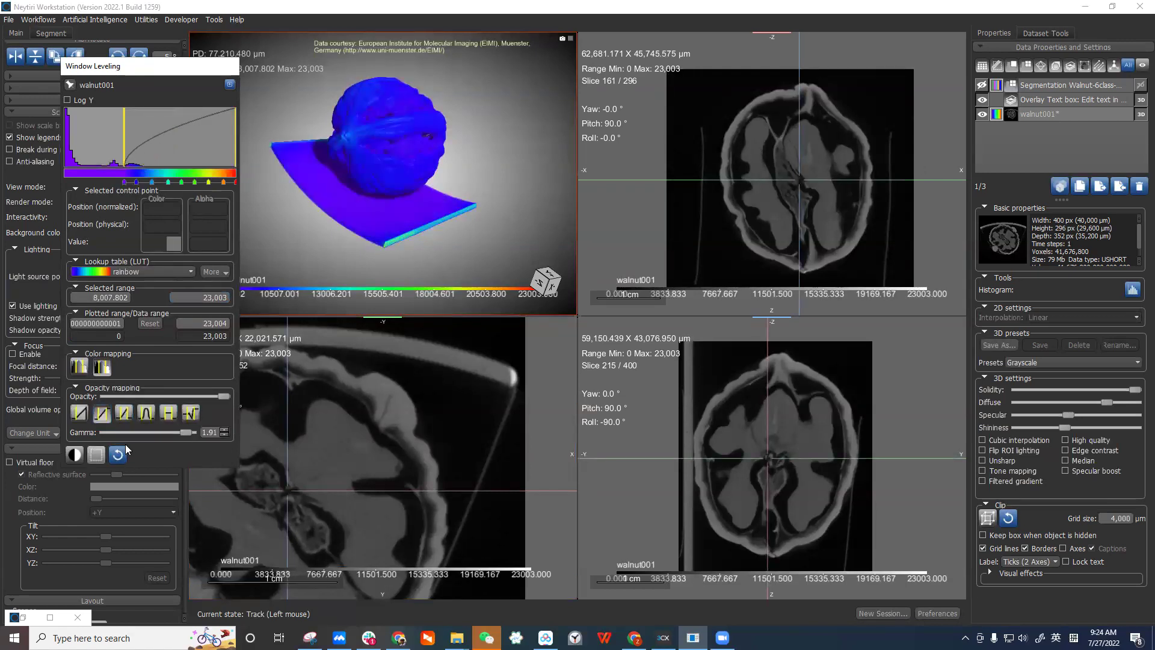
left_click_drag(184, 434, 98, 436)
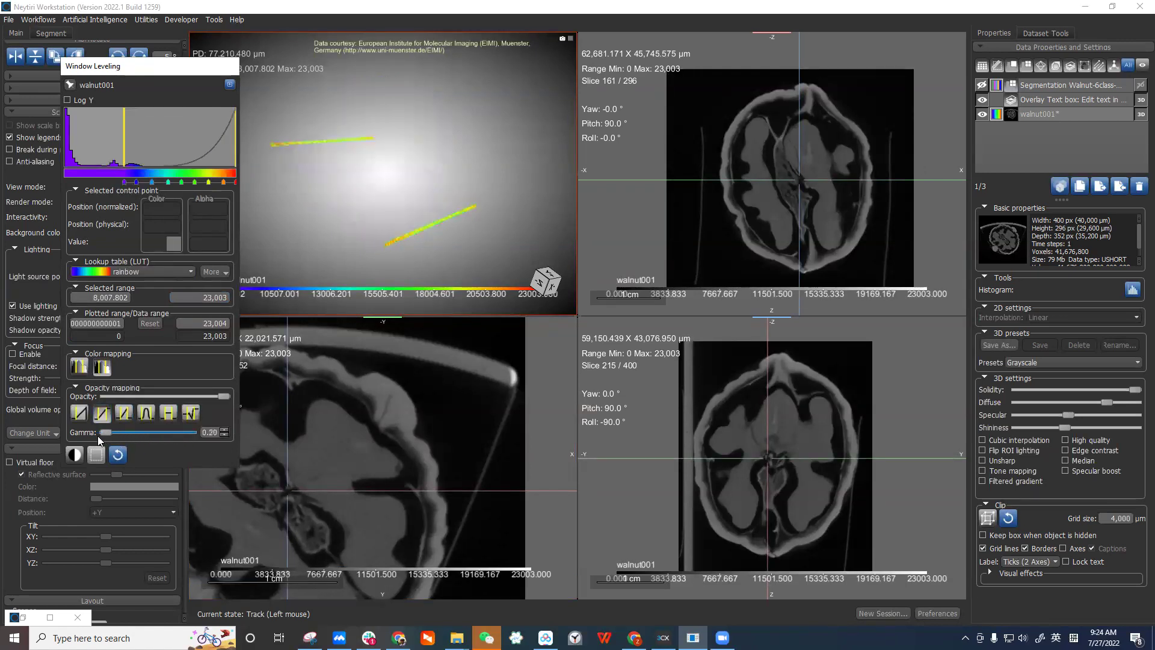
Enlarge the 3D view, shift the selected range to about 3,084.138–16,384.305, and raise the opacity gamma to 2.00.
left_click_drag(121, 115, 159, 151)
double_click(480, 186)
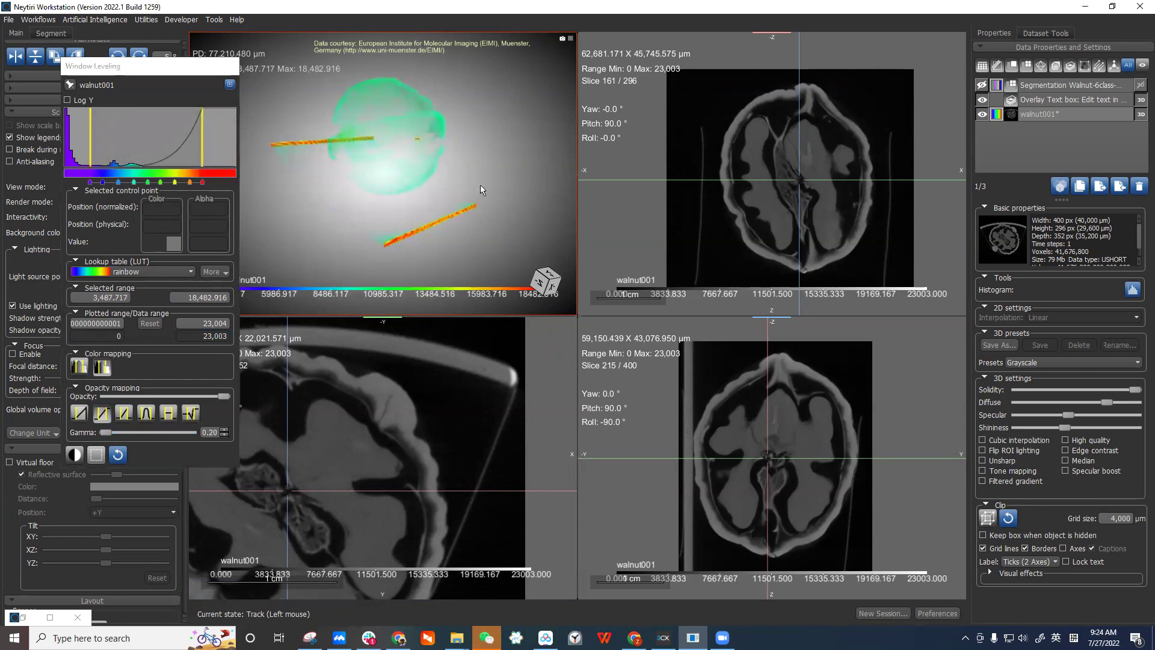
left_click_drag(97, 143, 157, 149)
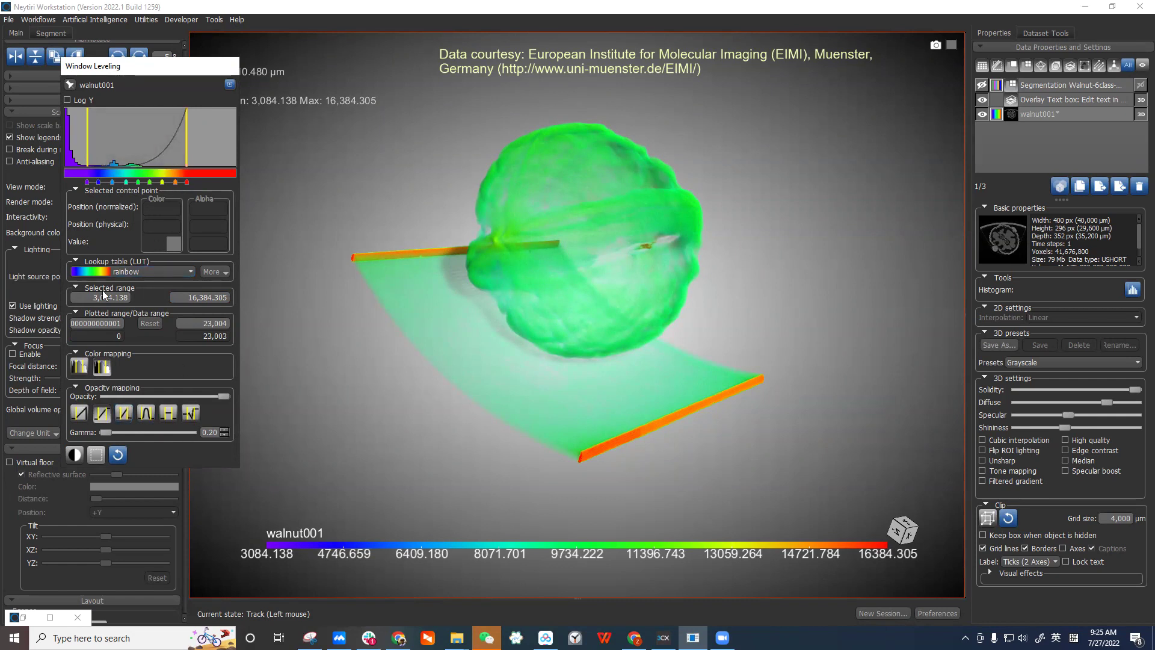
left_click_drag(108, 433, 199, 434)
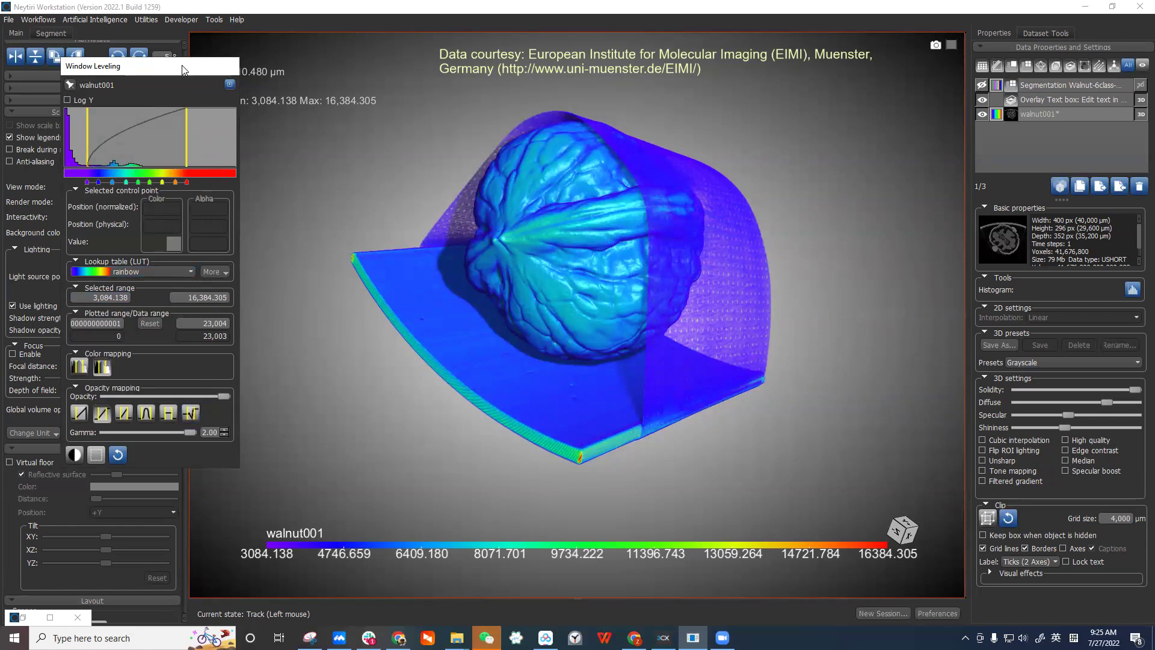
Move the Window Leveling window off the dataset controls and apply the grayscale lookup table to the 3D walnut volume.
left_click_drag(184, 69, 42, 409)
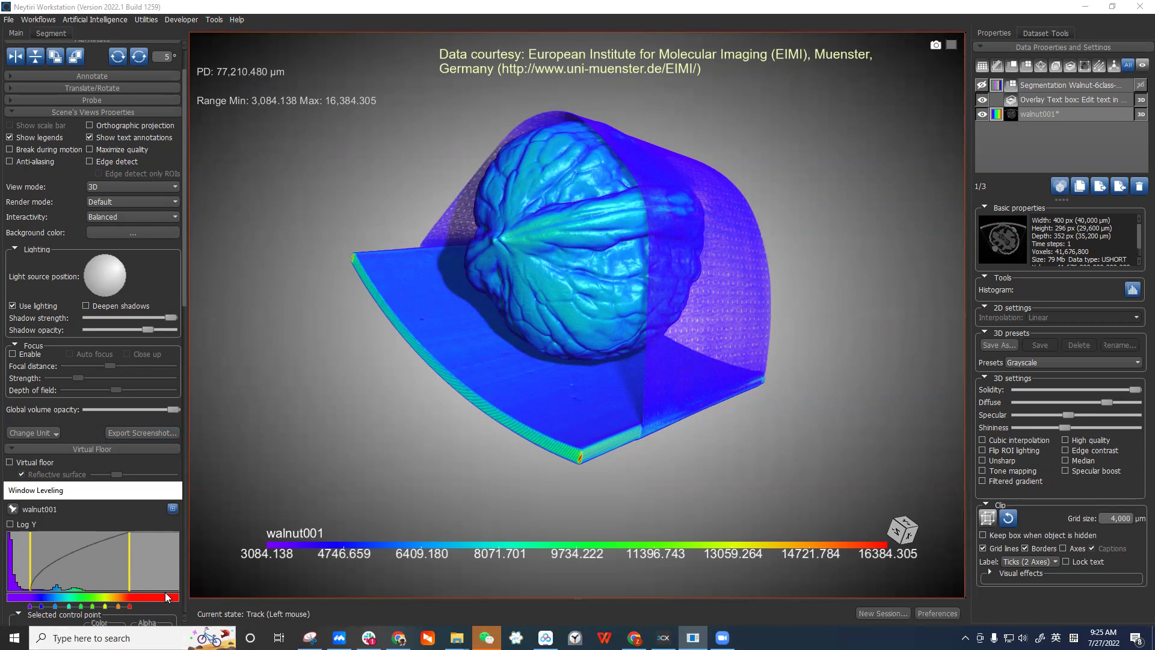
left_click(321, 334)
scroll(293, 381, "up", 4)
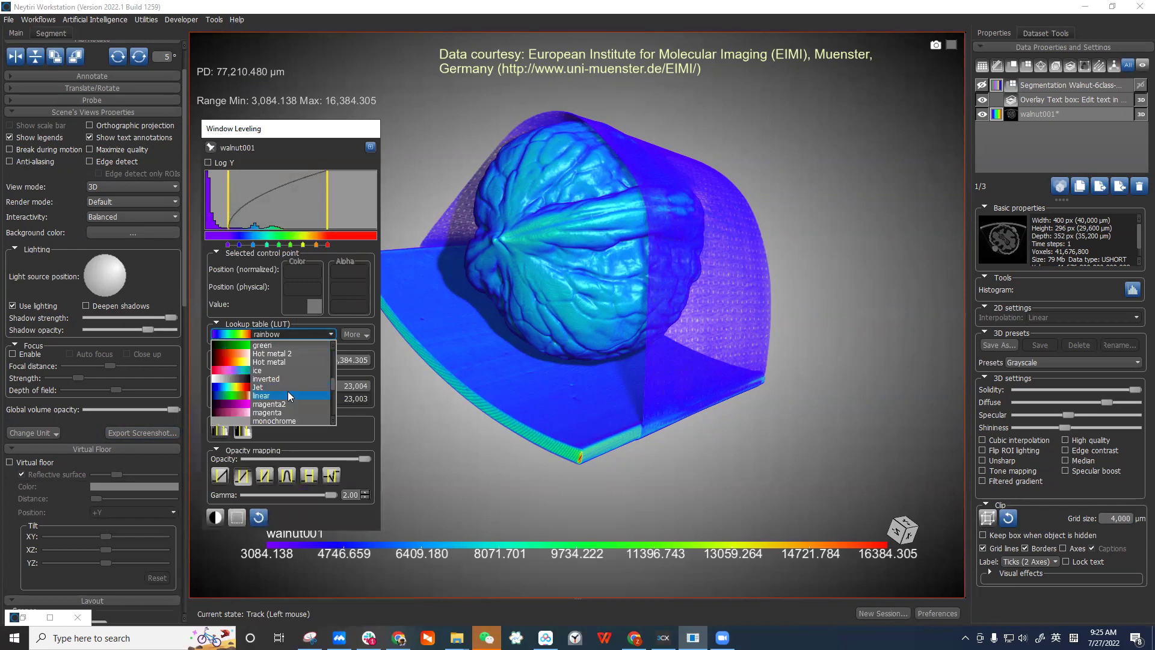
scroll(288, 394, "up", 3)
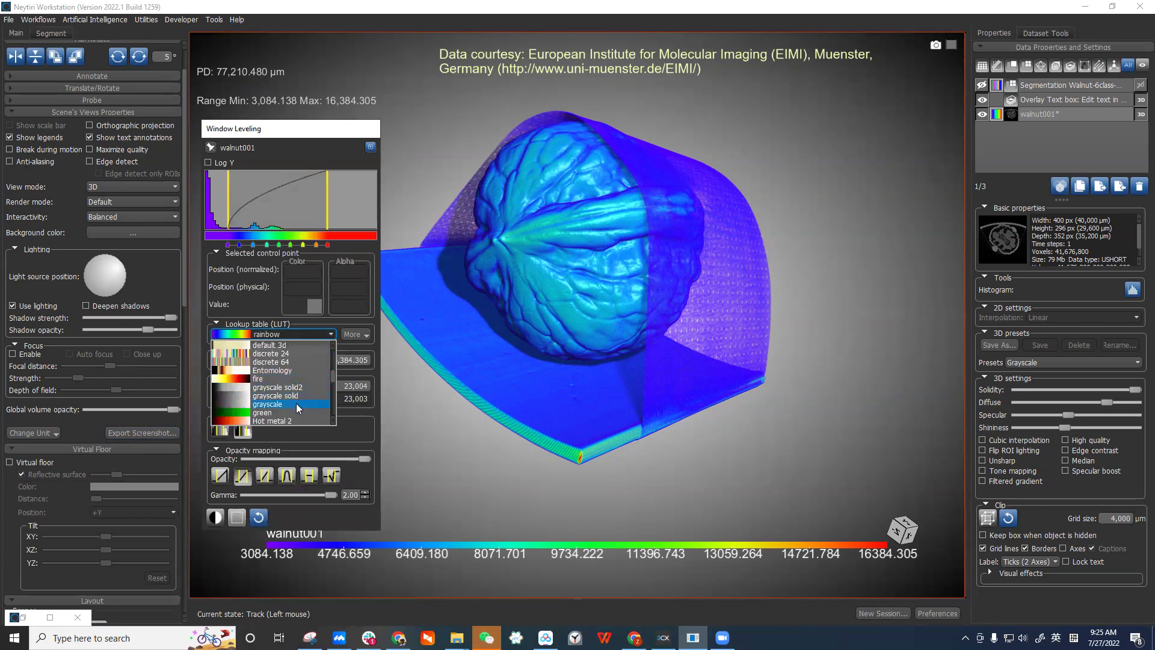
left_click(296, 403)
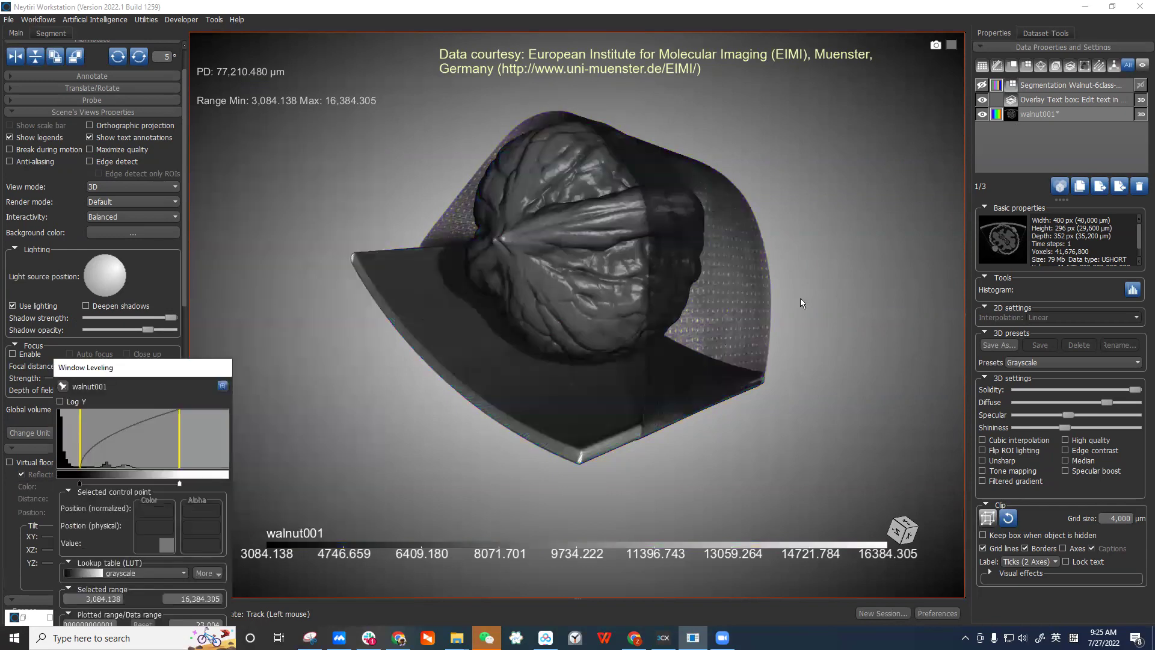
Restore the four-view layout and zoom out the slice views to fit the whole walnut in each.
double_click(801, 298)
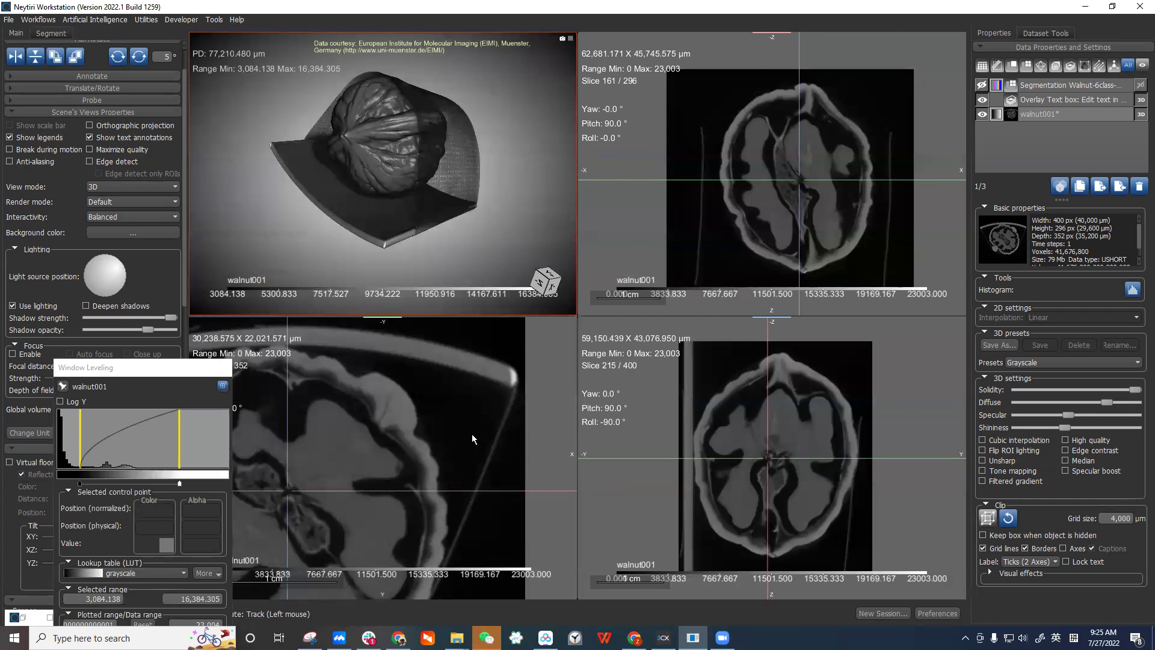
scroll(472, 435, "down", 5)
scroll(898, 396, "down", 2)
left_click_drag(898, 395, 893, 387)
scroll(903, 229, "down", 2)
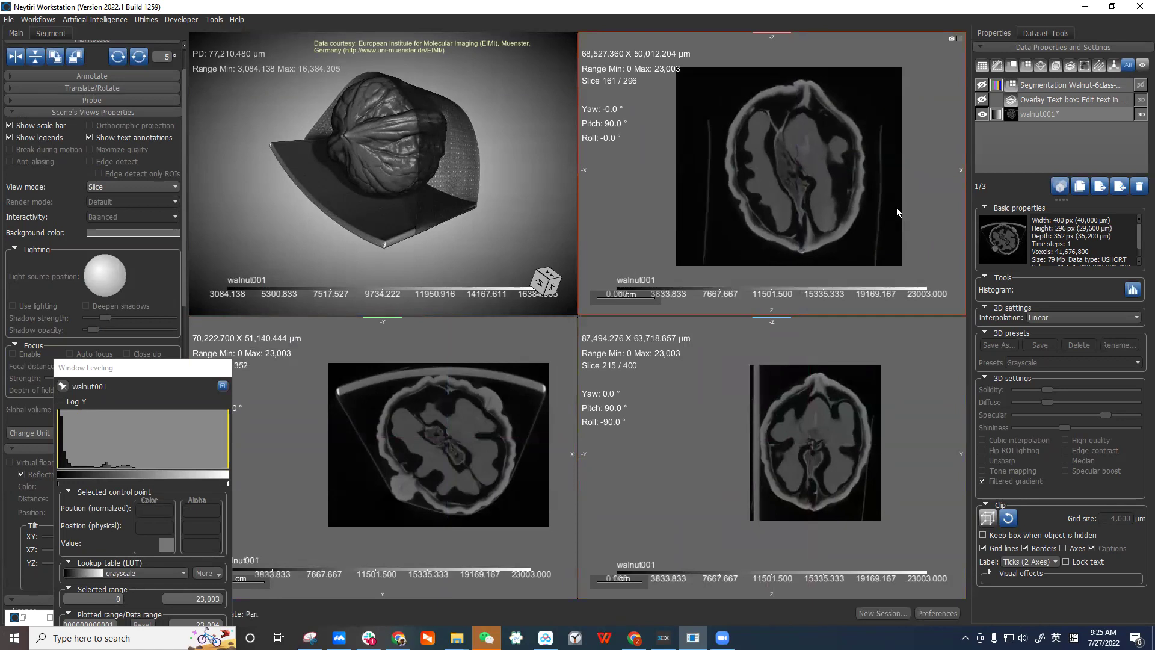
Show the walnut segmentation overlay in the slice views and centre the crosshair on the inner core, at slices 151 and 205.
left_click(1051, 113)
left_click(1060, 85)
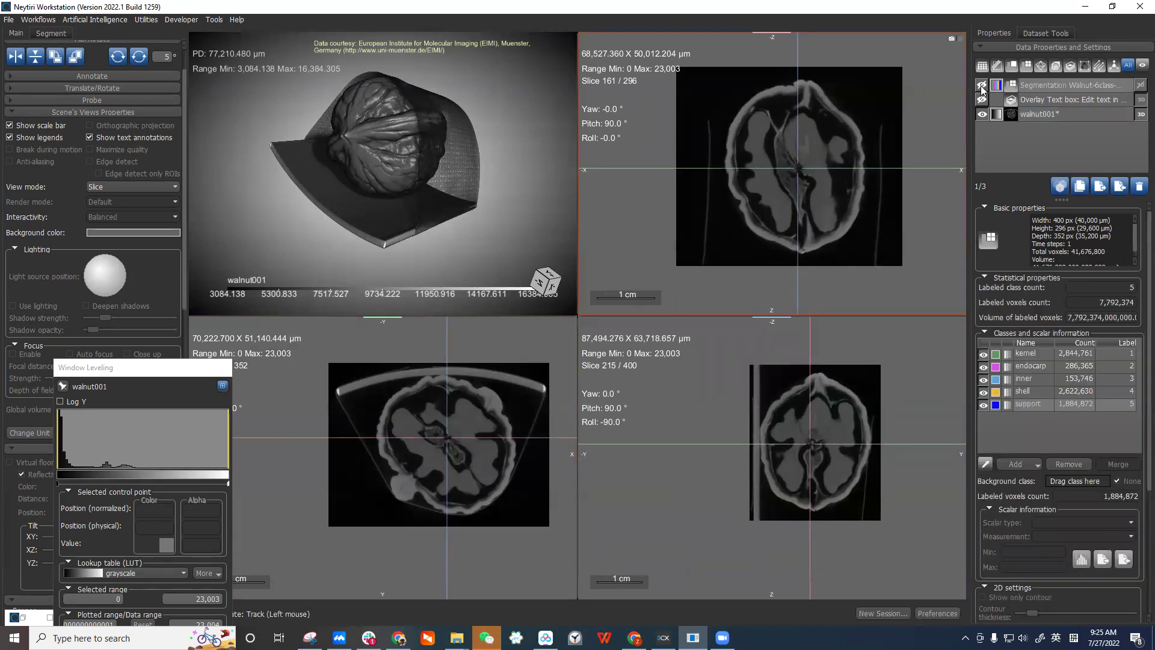
left_click(982, 86)
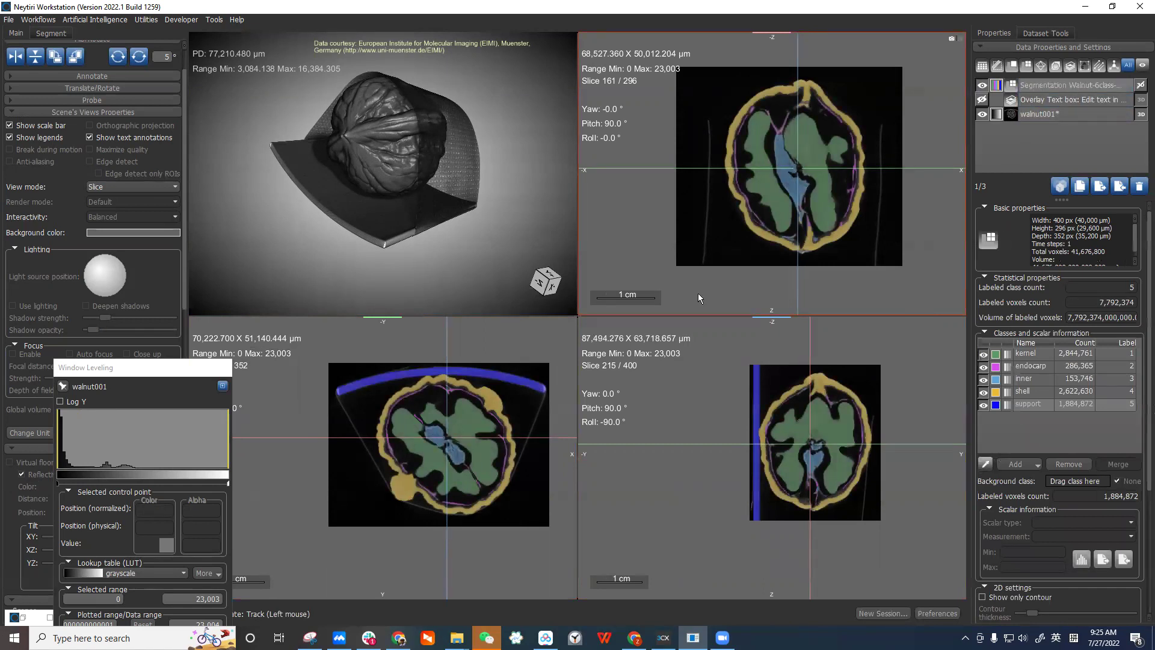
left_click_drag(442, 435, 448, 446)
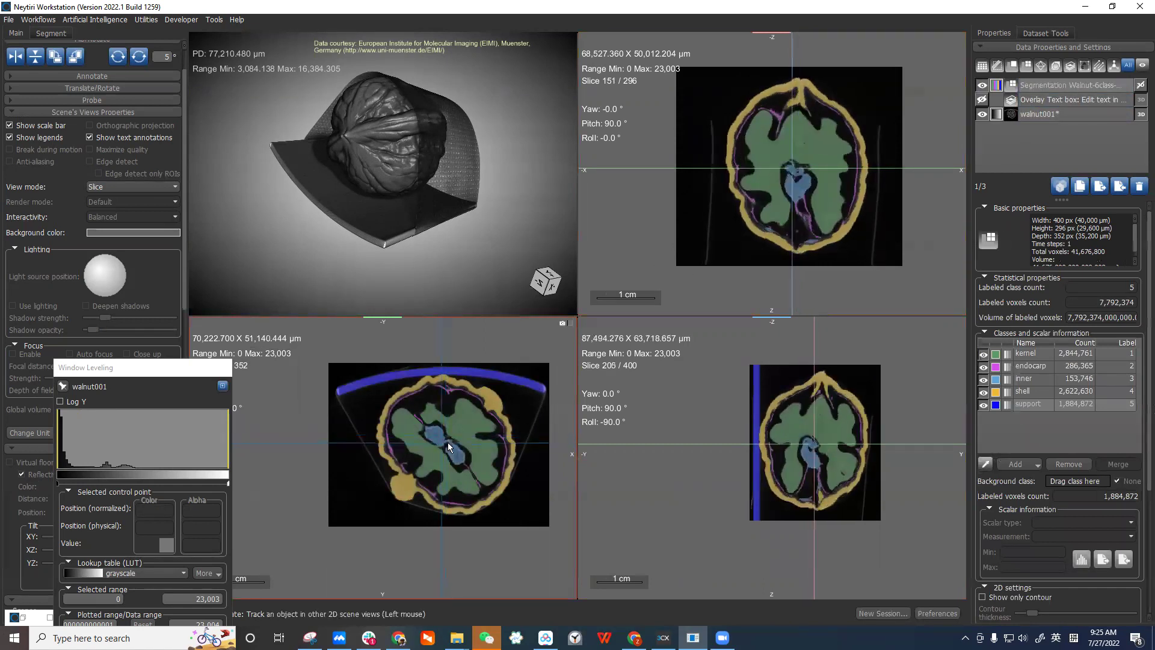
scroll(888, 385, "up", 1)
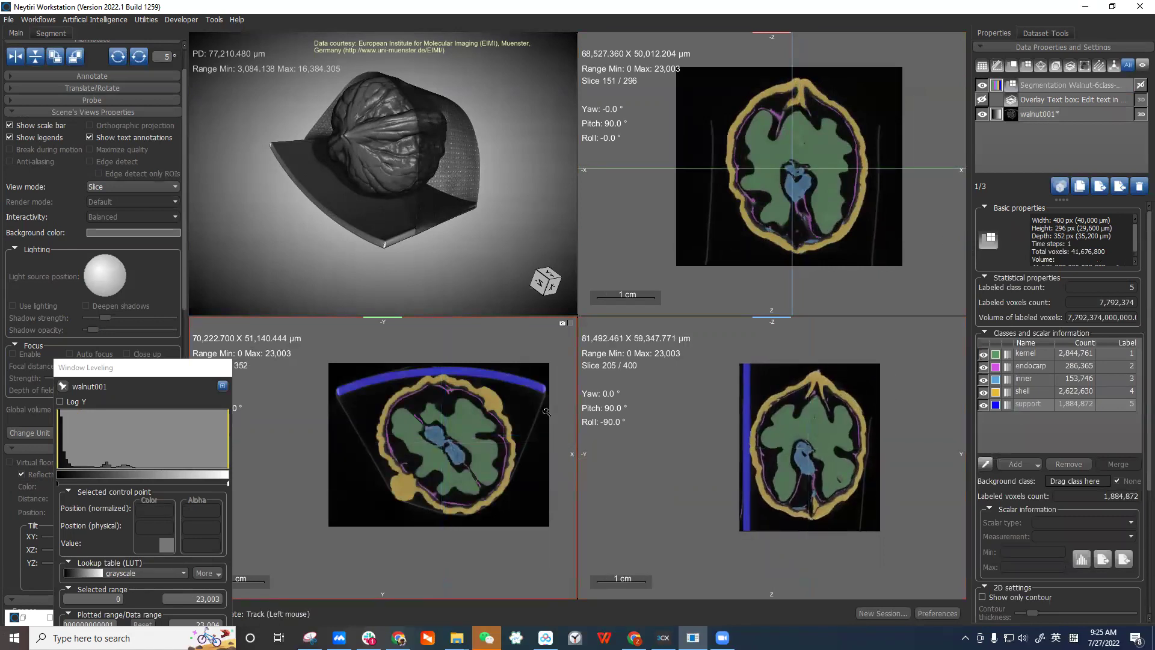
scroll(546, 412, "up", 3)
scroll(877, 432, "up", 2)
scroll(877, 432, "up", 2)
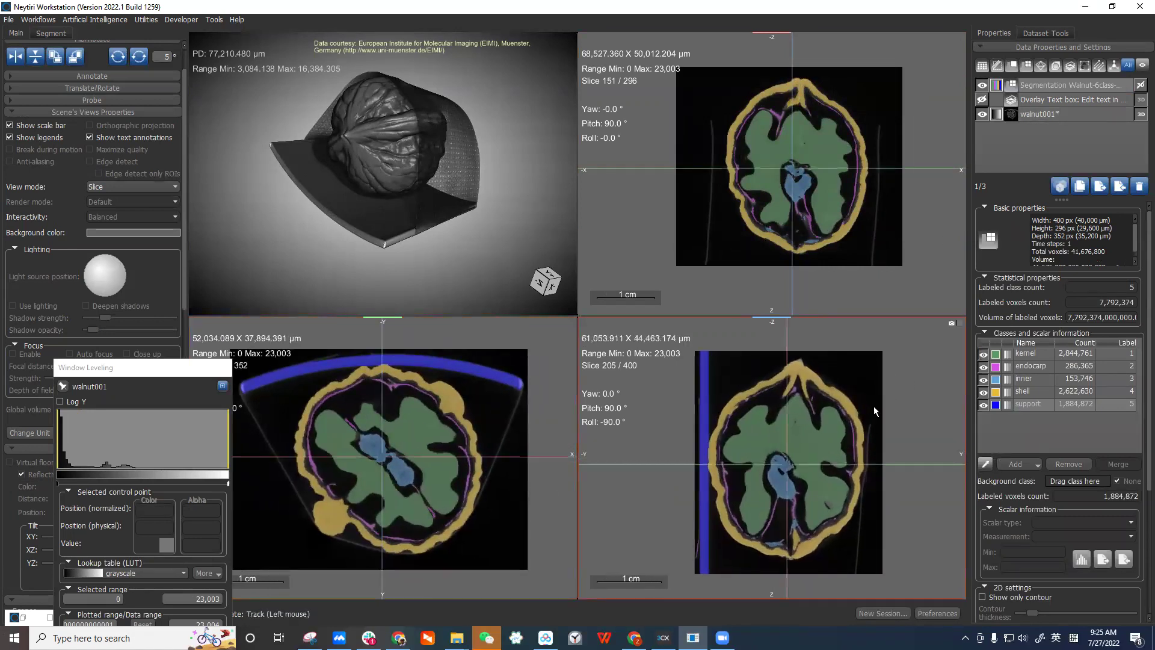
Lower the maximum of the slice views' selected range to about 15,173.568, hiding the segmentation overlay only while adjusting.
left_click(985, 87)
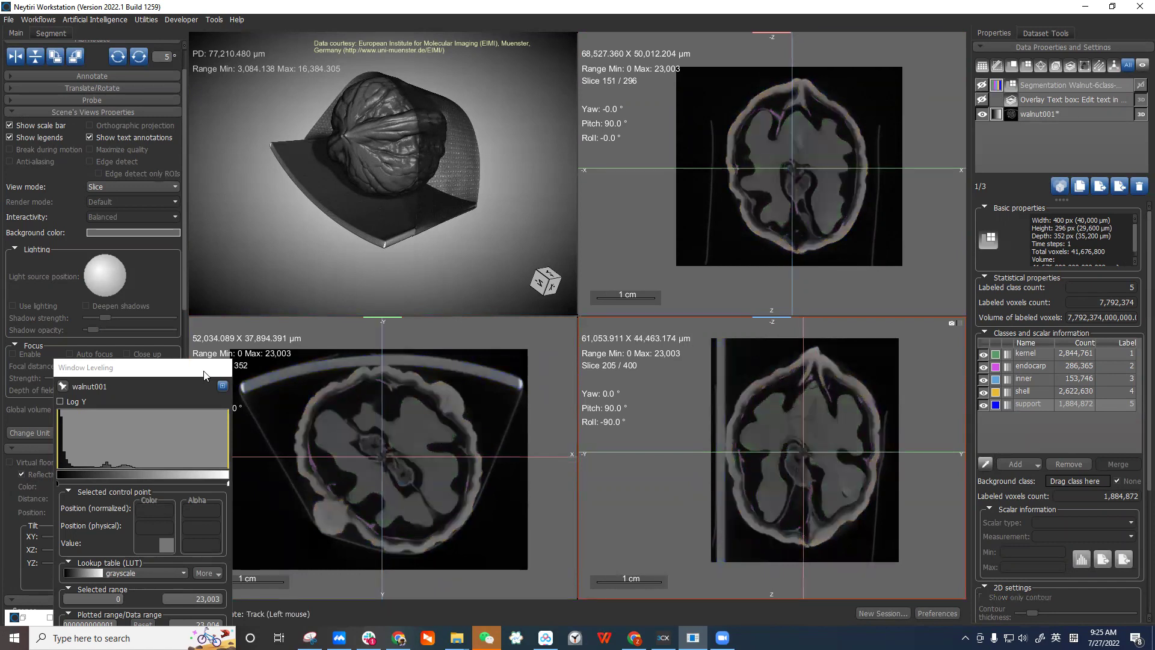
double_click(155, 366)
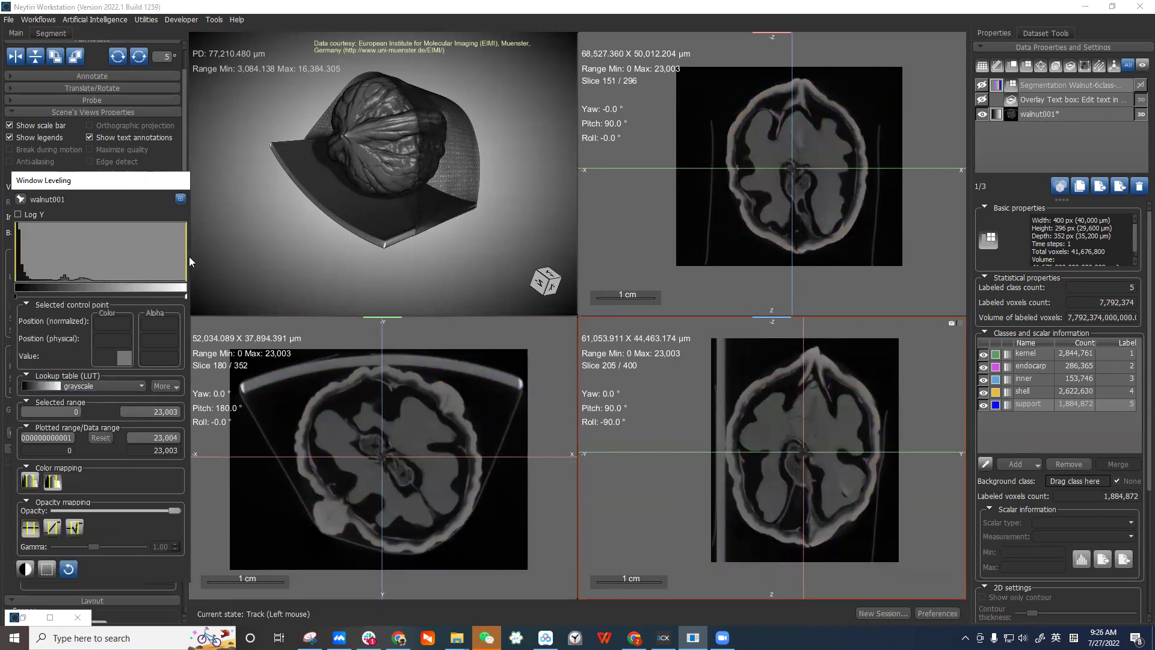
left_click_drag(186, 260, 126, 271)
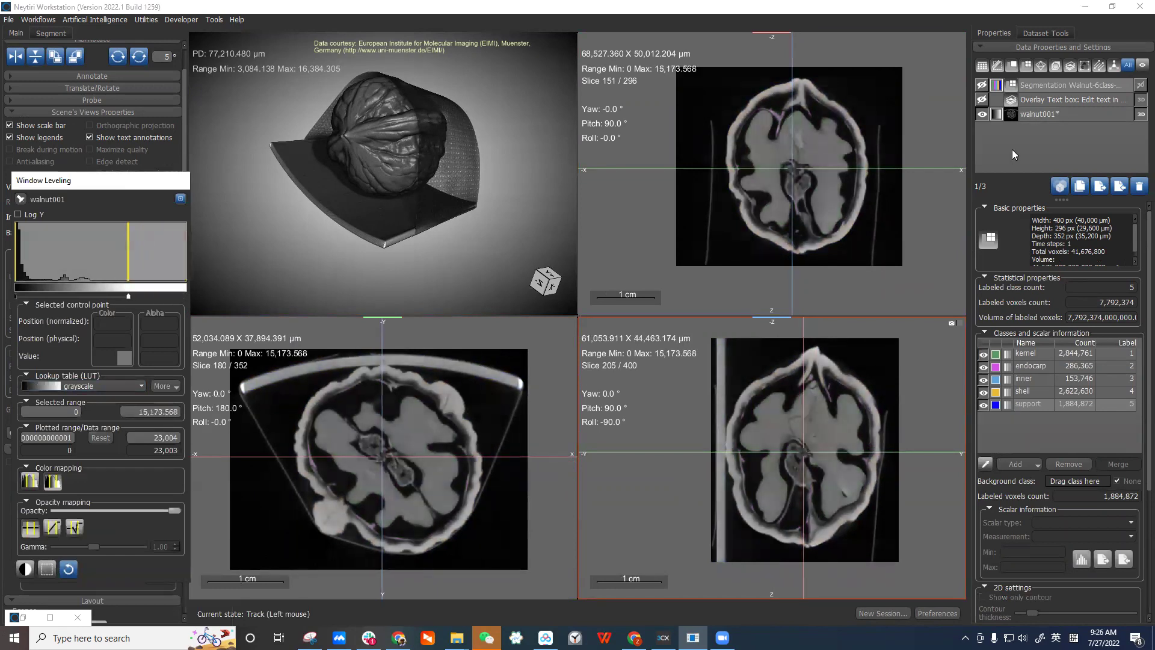
left_click(983, 85)
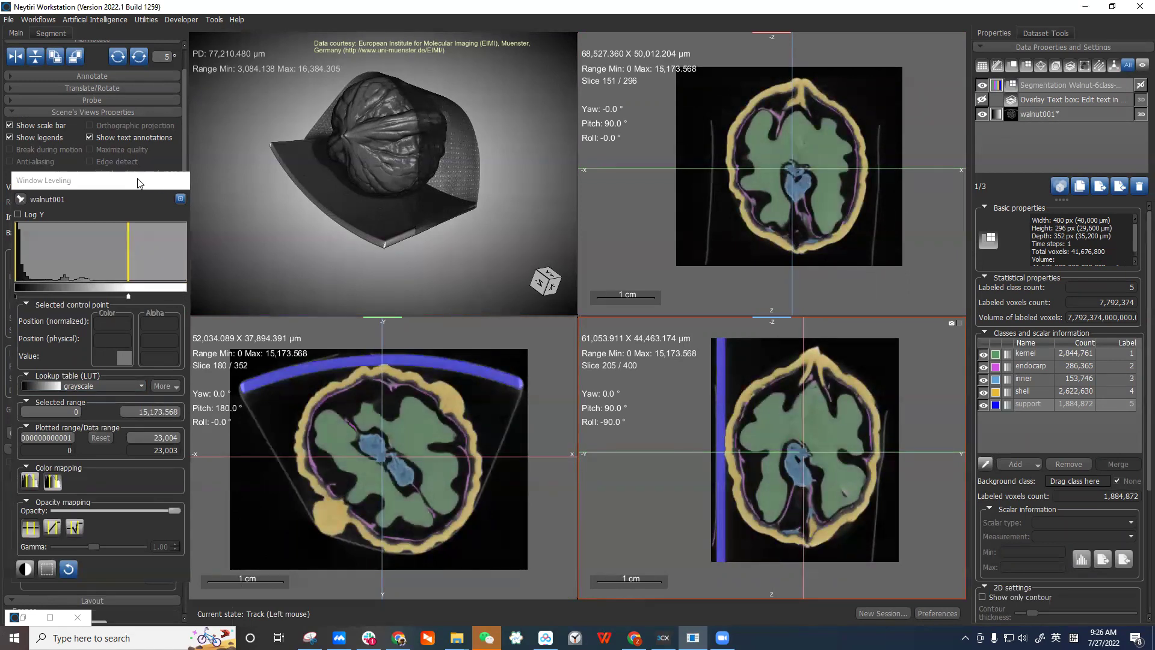
Display the walnut segmentation in the 3D scene and enlarge the 3D view to inspect the colored shell and support.
left_click_drag(140, 181, 195, 270)
left_click(1079, 88)
left_click(1141, 85)
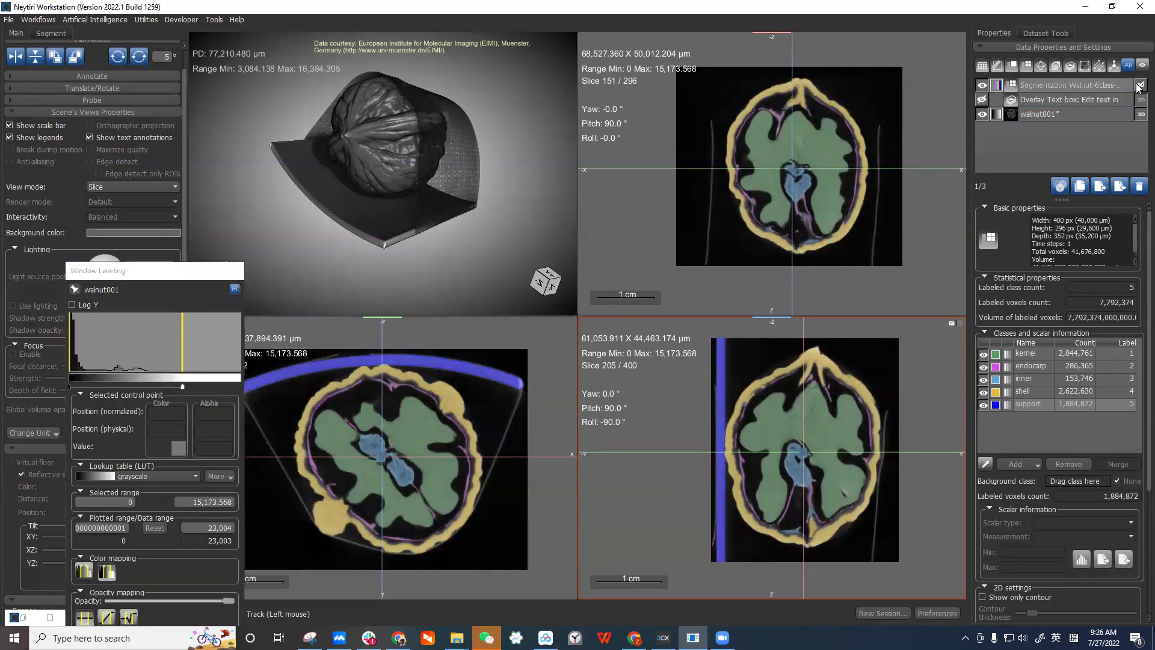
left_click(342, 111)
left_click_drag(341, 111, 432, 148)
double_click(432, 148)
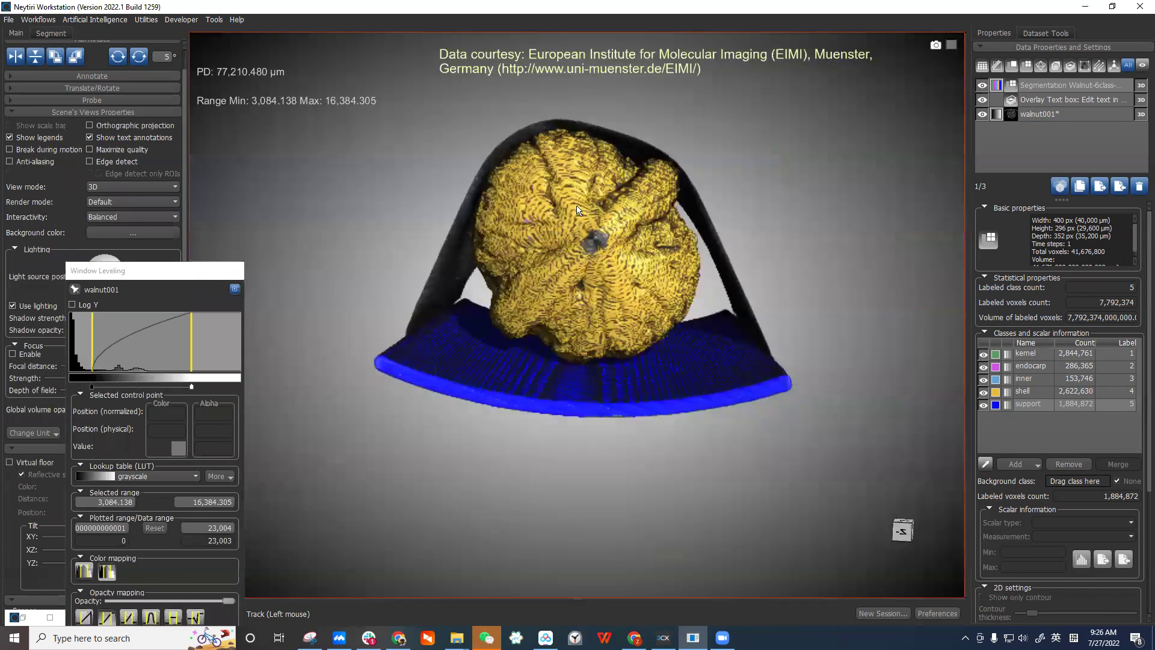
left_click(1029, 89)
left_click(1033, 366)
left_click(1085, 116)
left_click(1066, 86)
left_click_drag(587, 274, 417, 355)
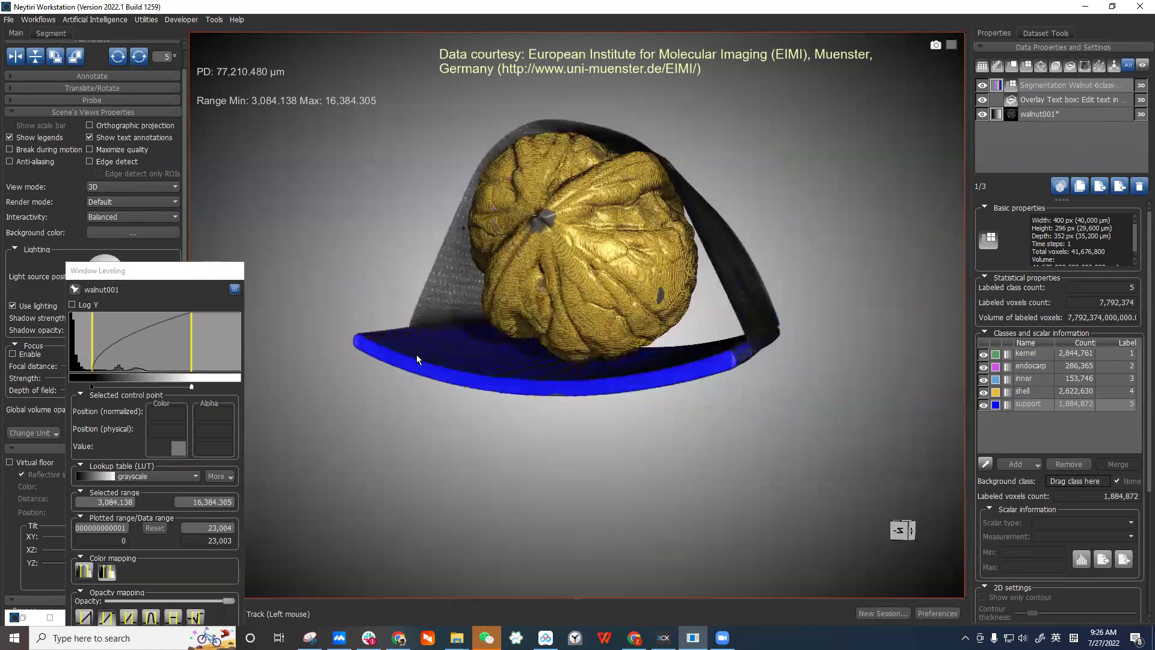
Try the minimum global volume opacity on the 3D scene and view the segmented shell and support from several angles.
left_click(161, 272)
left_click_drag(163, 274, 297, 193)
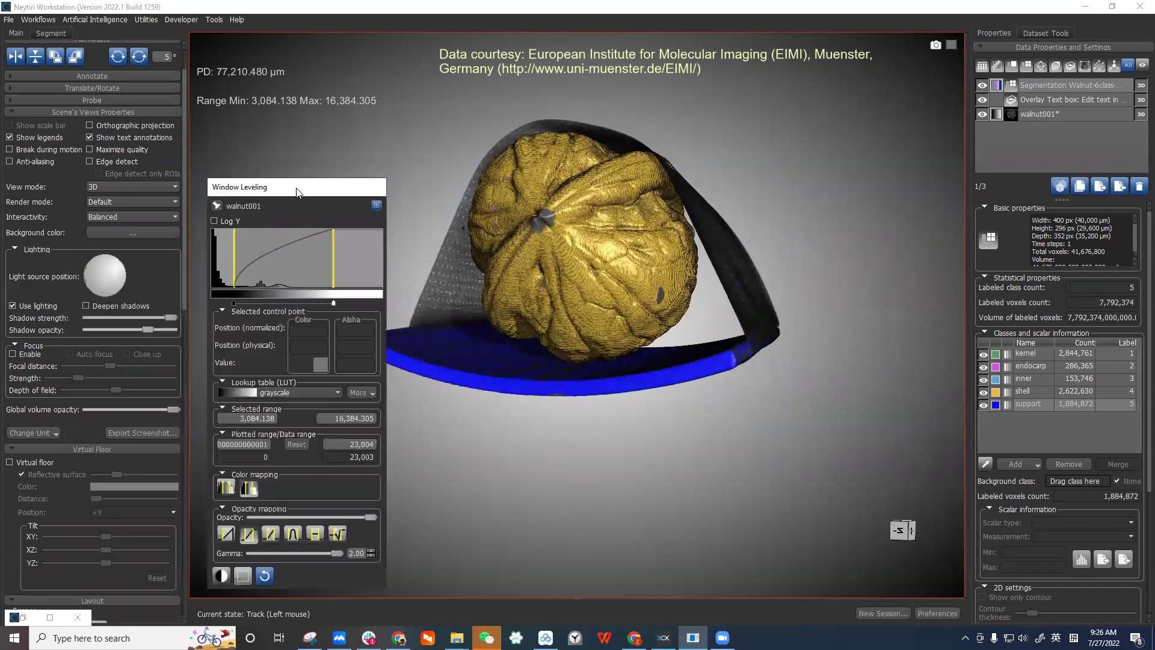
left_click_drag(171, 410, 74, 409)
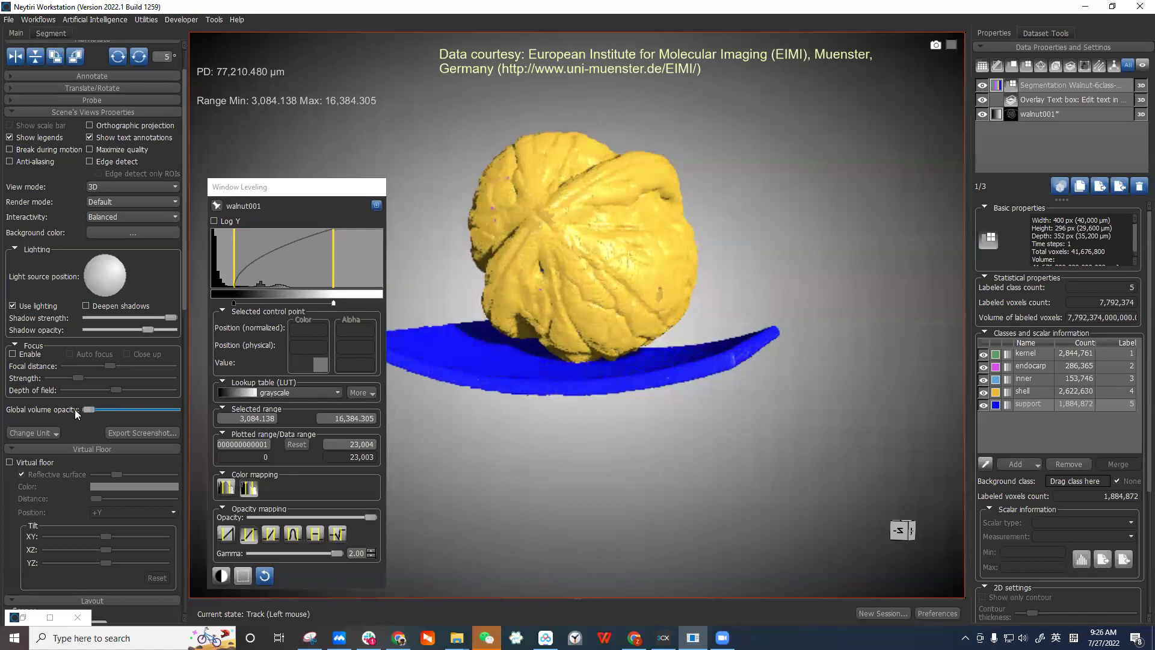
left_click_drag(559, 385, 591, 434)
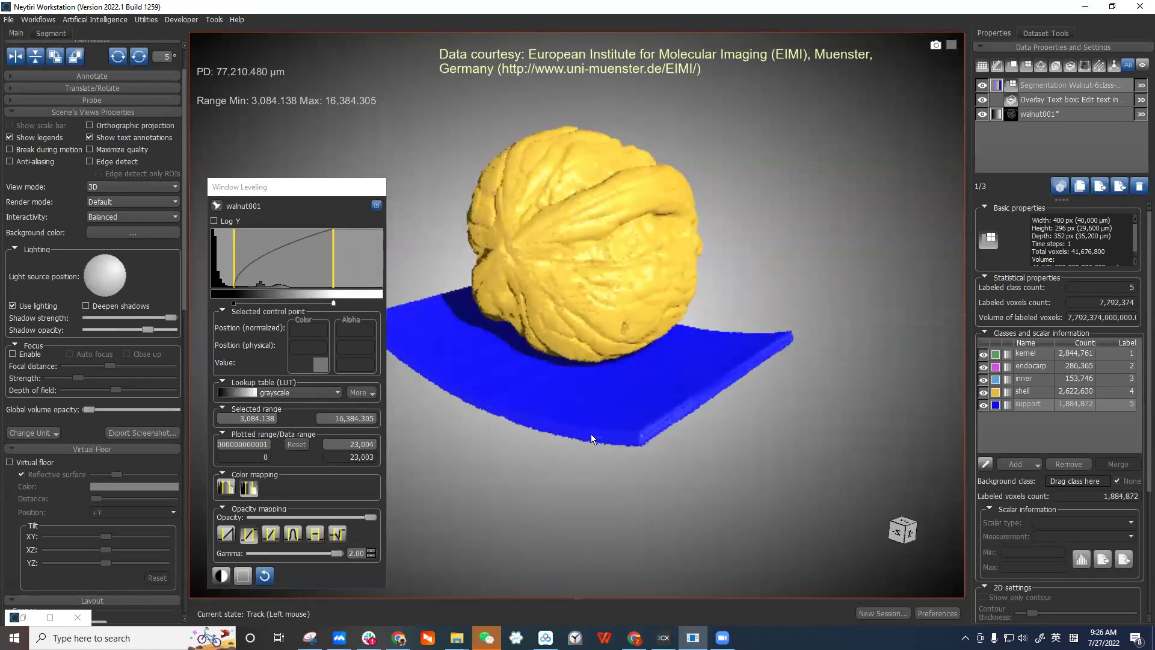
left_click_drag(301, 187, 199, 188)
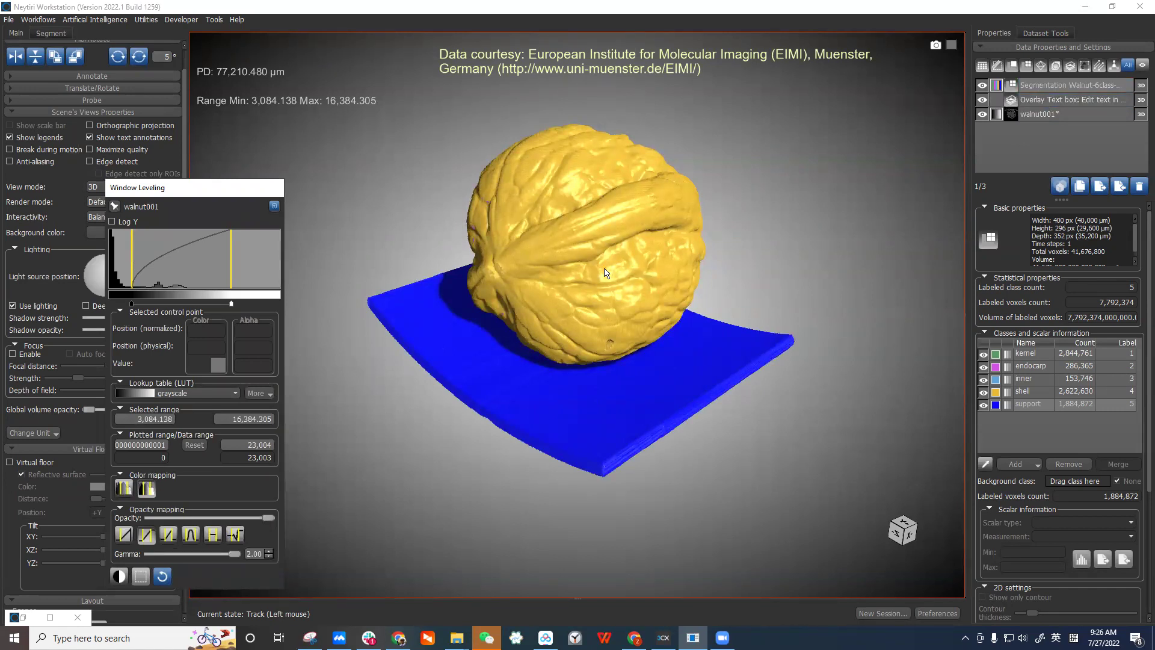
right_click_drag(668, 244, 678, 275)
left_click_drag(678, 276, 726, 234)
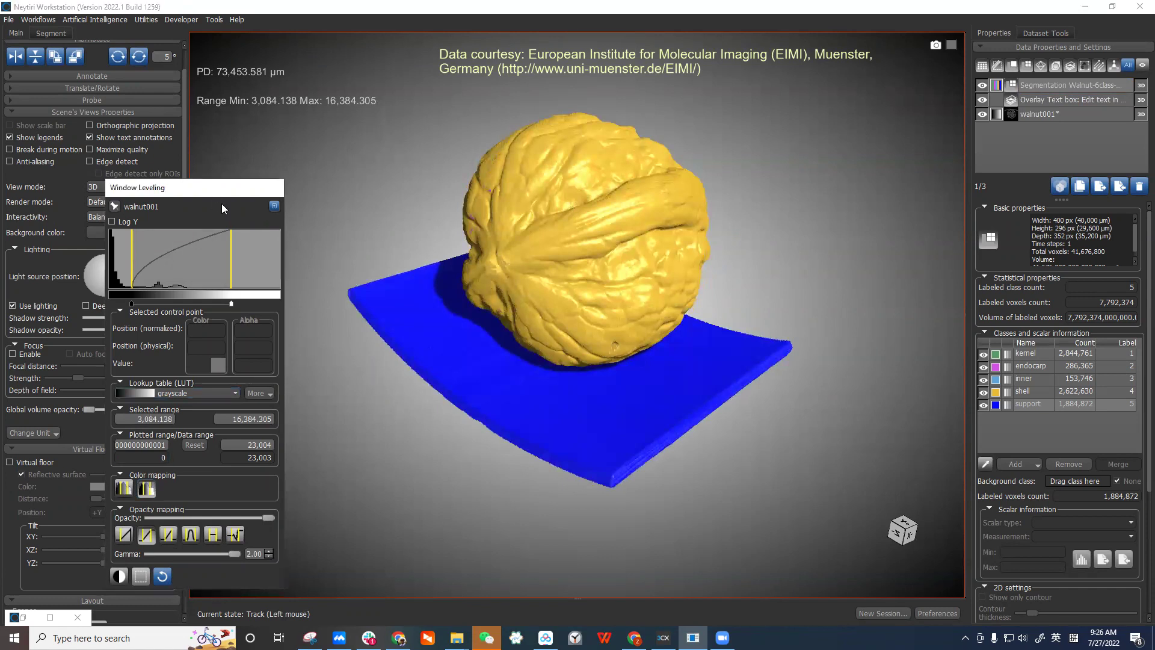
Raise the global volume opacity to its maximum and hide the segmentation in 3D to inspect the grayscale walnut volume alone.
left_click_drag(88, 408, 124, 410)
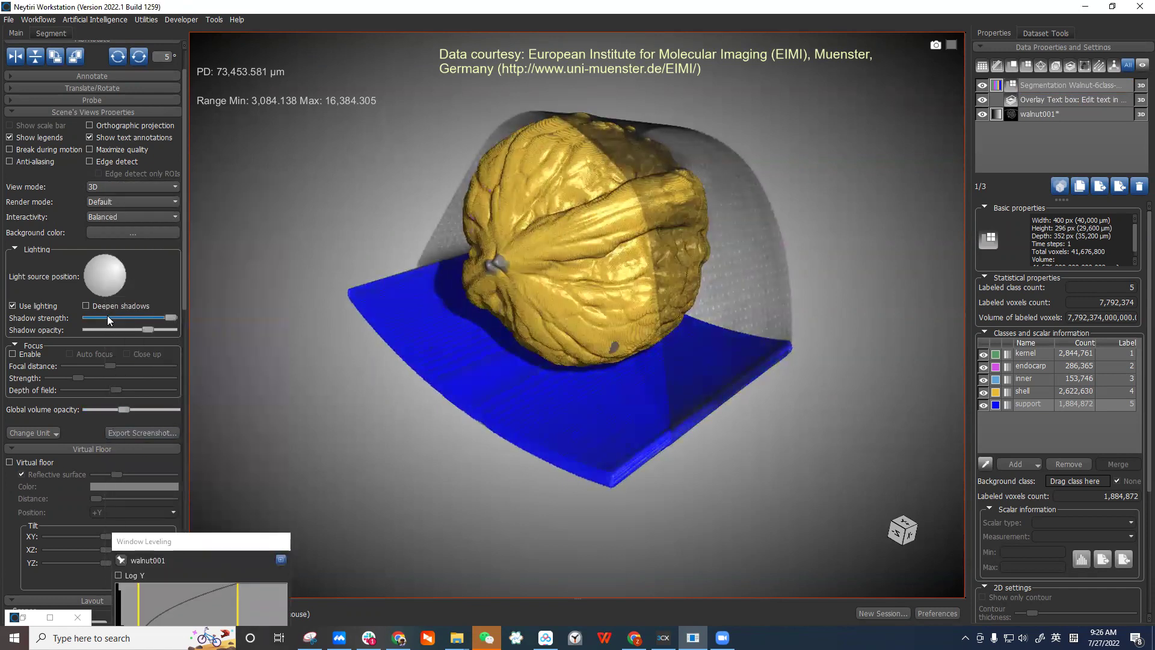
left_click_drag(125, 409, 179, 413)
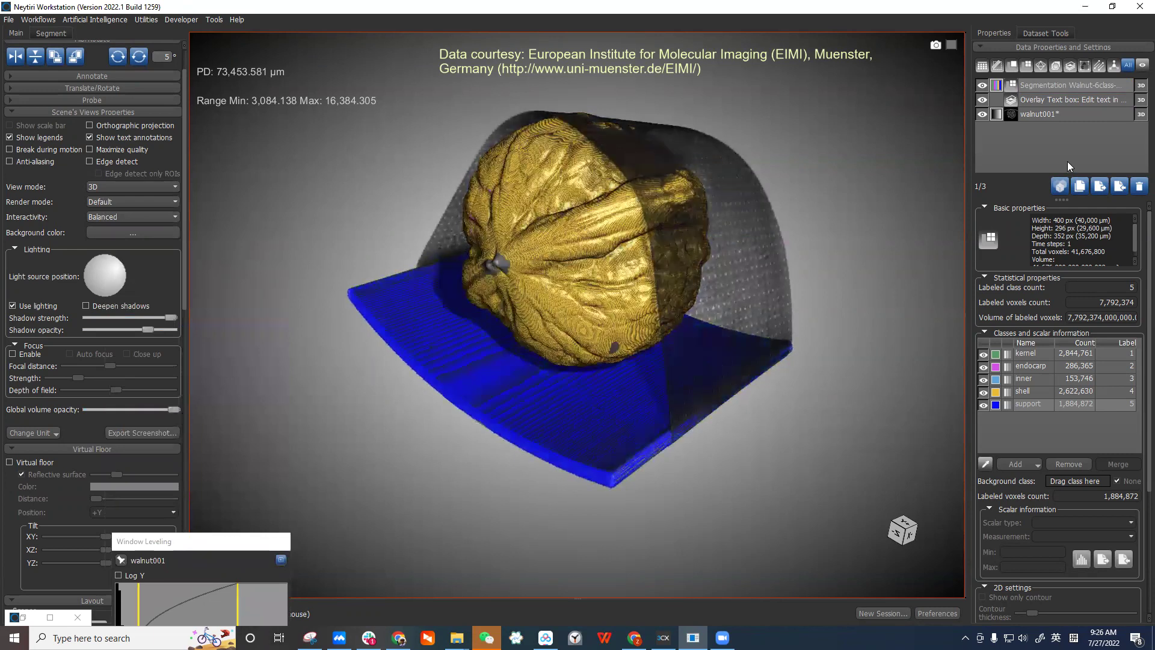
left_click(1139, 86)
left_click_drag(590, 211, 497, 261)
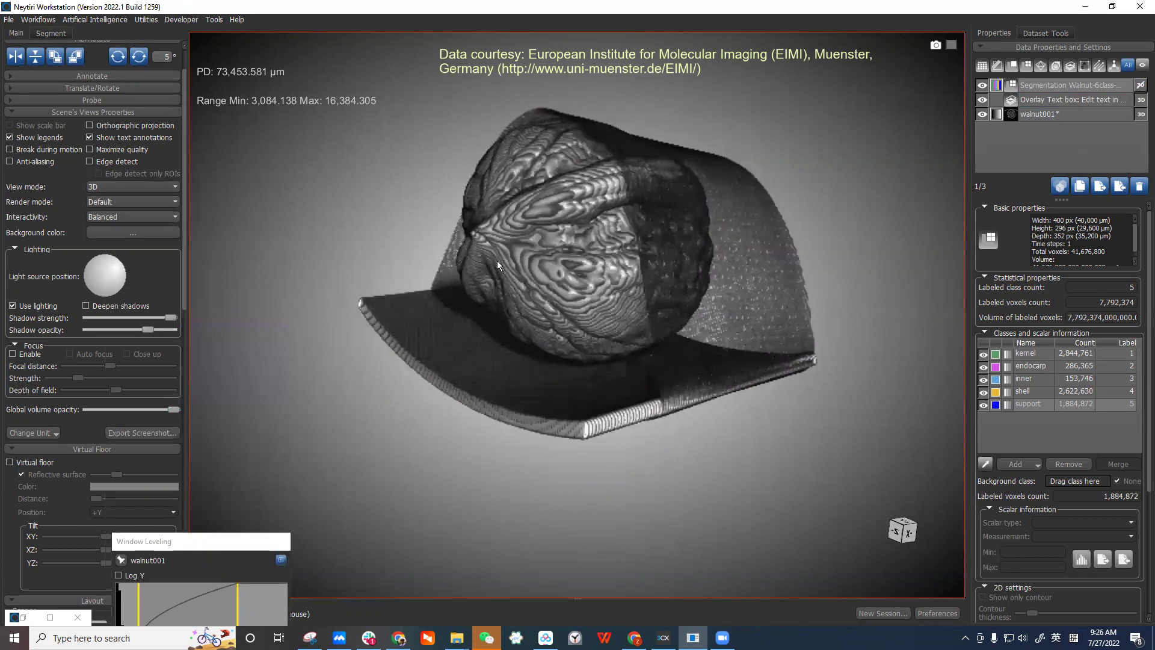
left_click(1060, 97)
left_click(1139, 88)
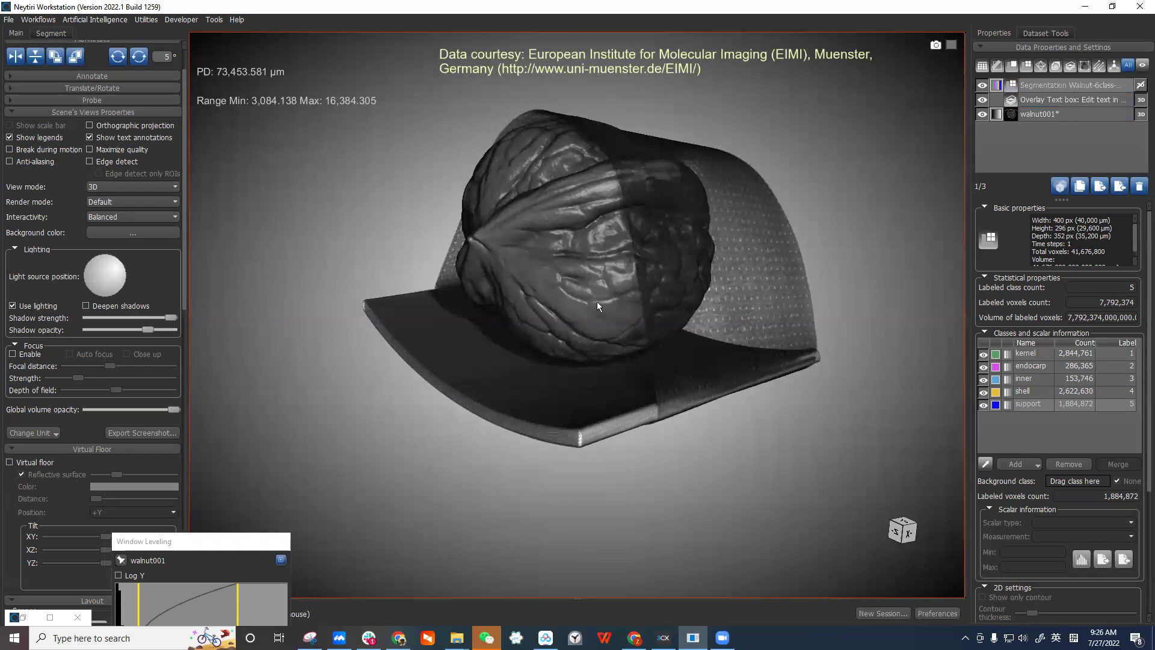
left_click_drag(597, 302, 723, 327)
left_click(104, 262)
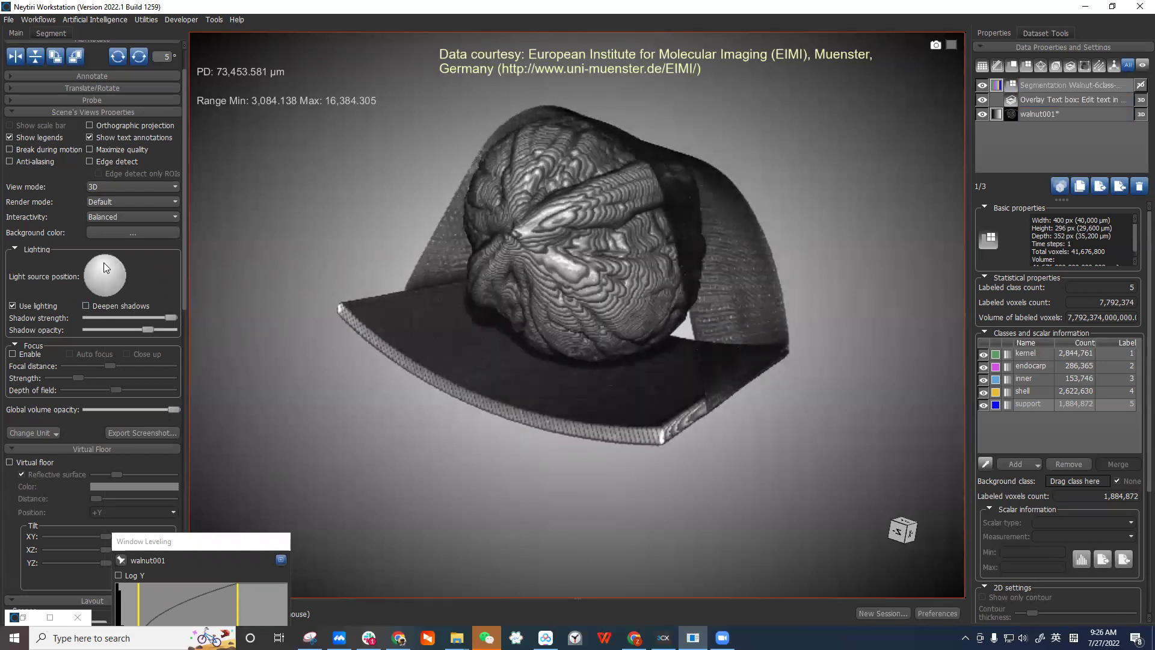
left_click_drag(560, 286, 608, 323)
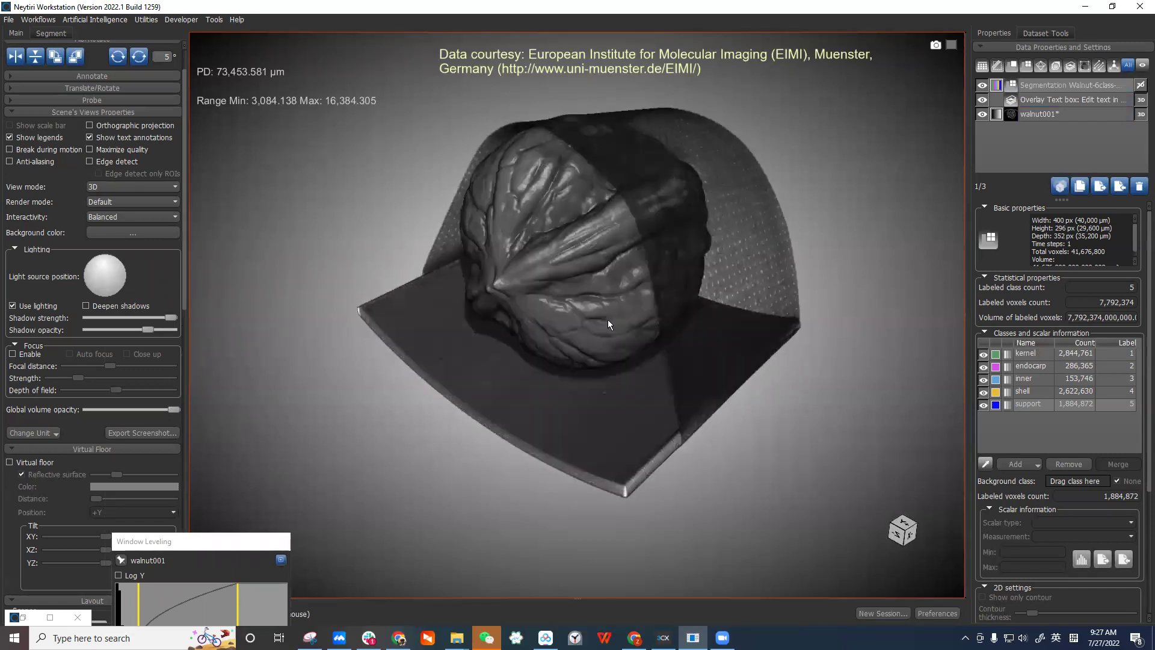
Lower the global volume opacity to nearly its minimum and display the segmentation in the 3D scene again.
left_click_drag(173, 409, 90, 411)
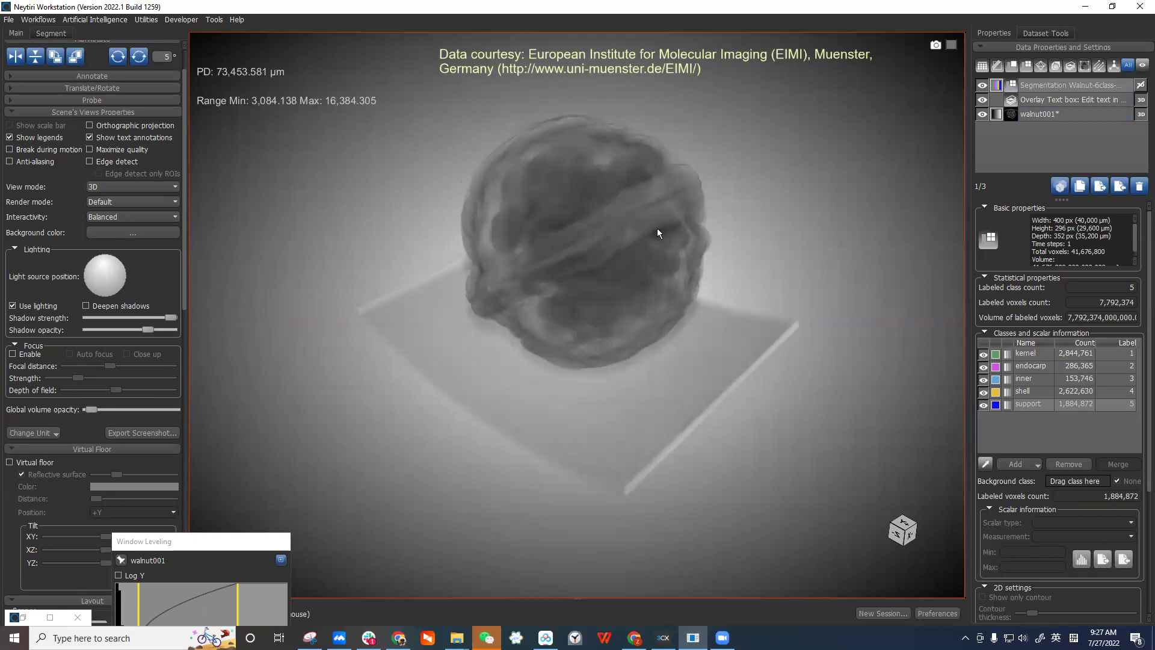
left_click_drag(657, 229, 692, 224)
left_click(1141, 85)
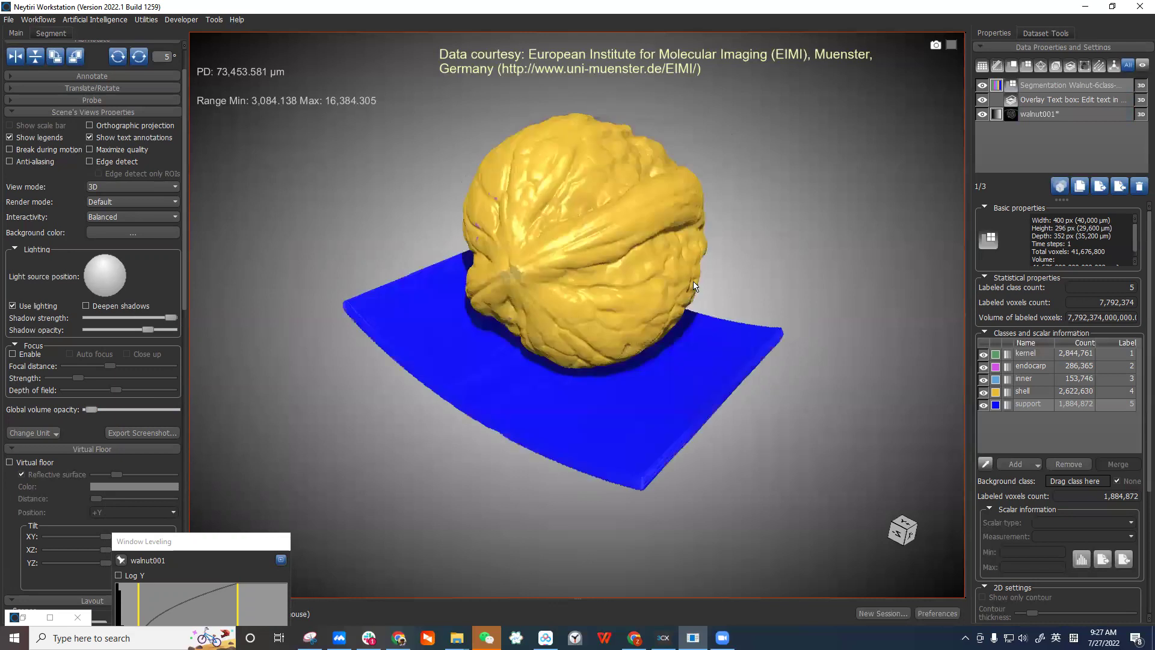
scroll(695, 287, "up", 1)
Try low highlight and labeled data opacity values for the walnut segmentation and check the muted colors in 3D.
left_click(1115, 379)
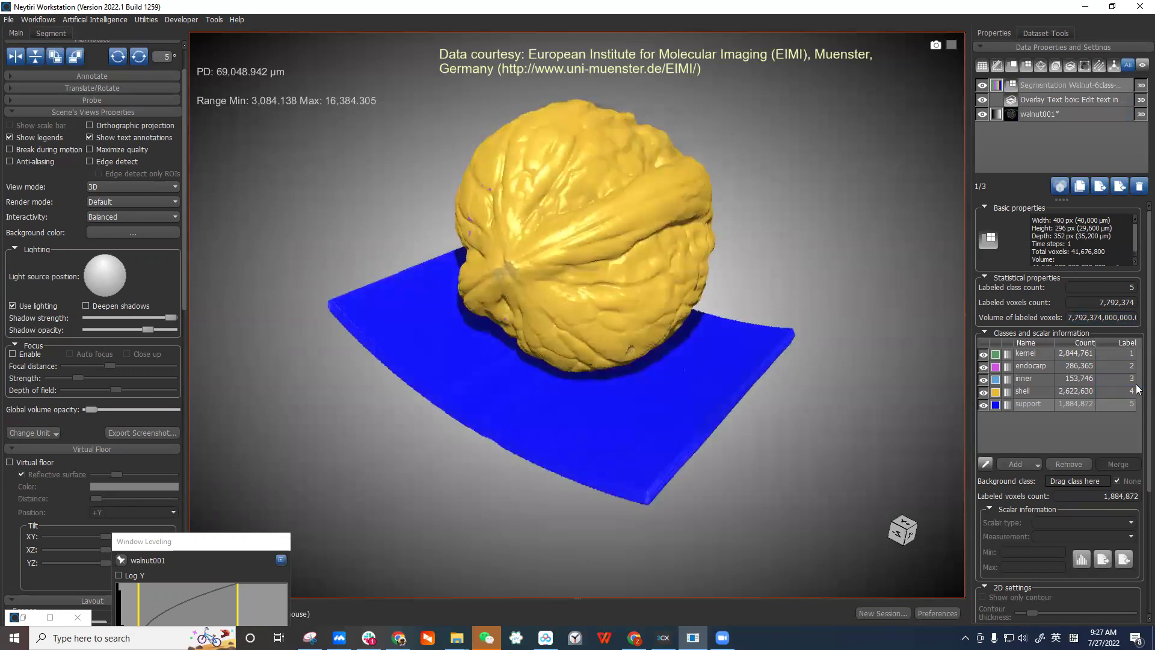
scroll(1136, 409, "down", 3)
left_click_drag(1111, 485, 1044, 486)
left_click(1053, 498)
left_click_drag(588, 250, 902, 402)
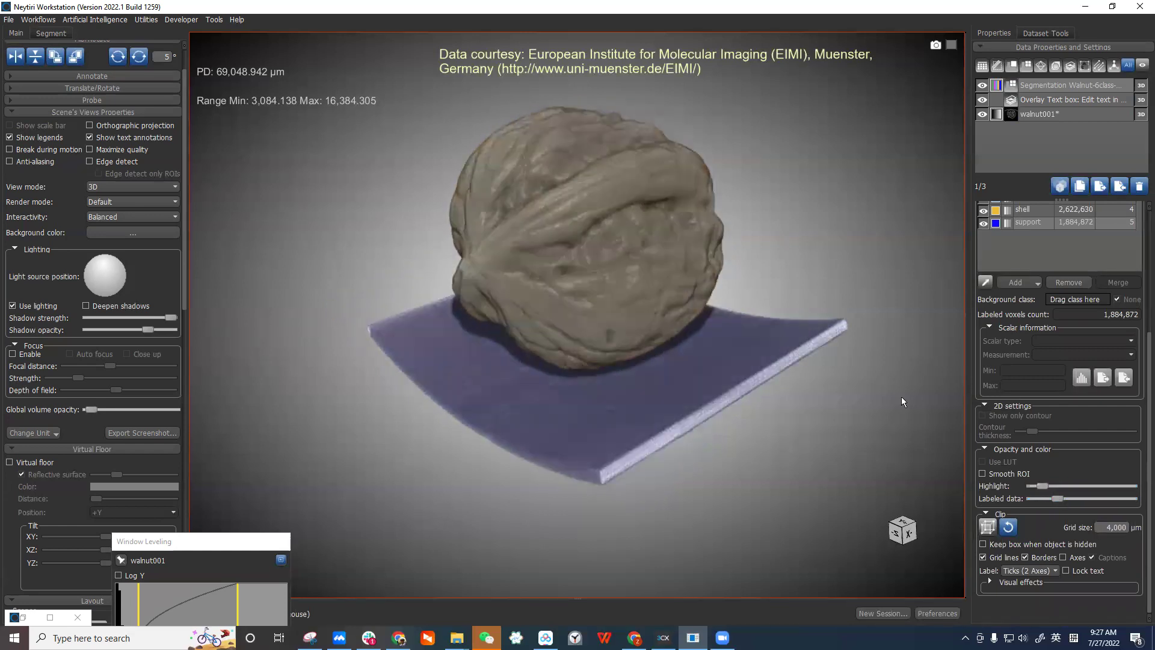
Set the global volume opacity to its minimum and raise the segmentation's highlight and labeled data opacity to about halfway.
left_click_drag(91, 409, 89, 410)
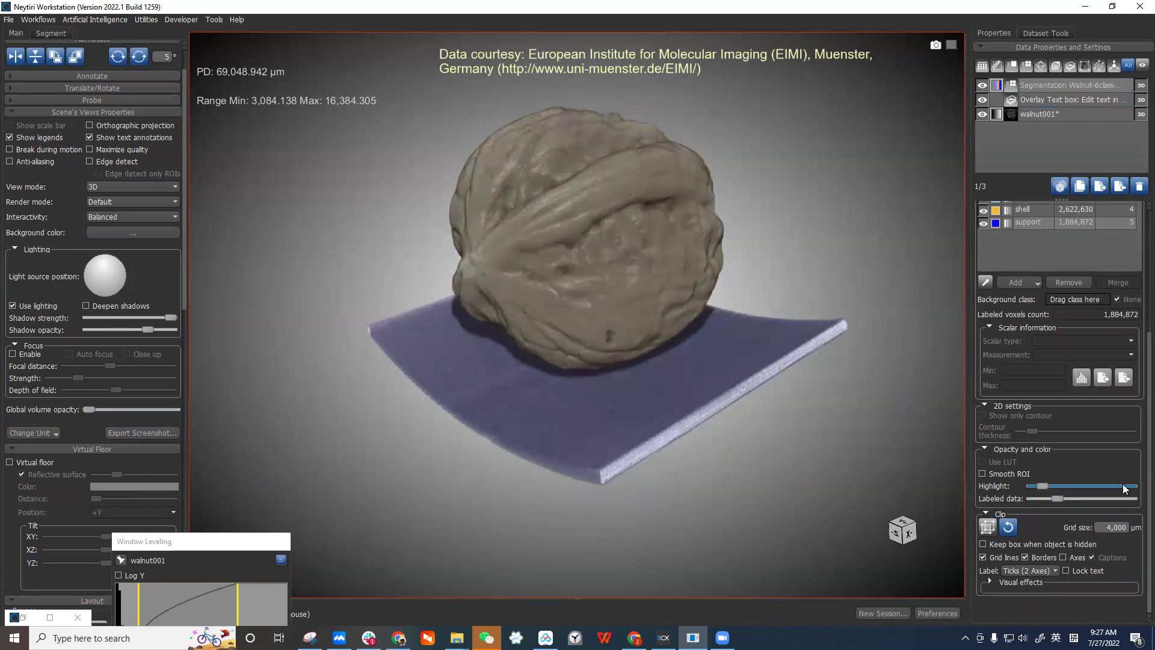
left_click_drag(1046, 486, 1082, 500)
left_click(1057, 499)
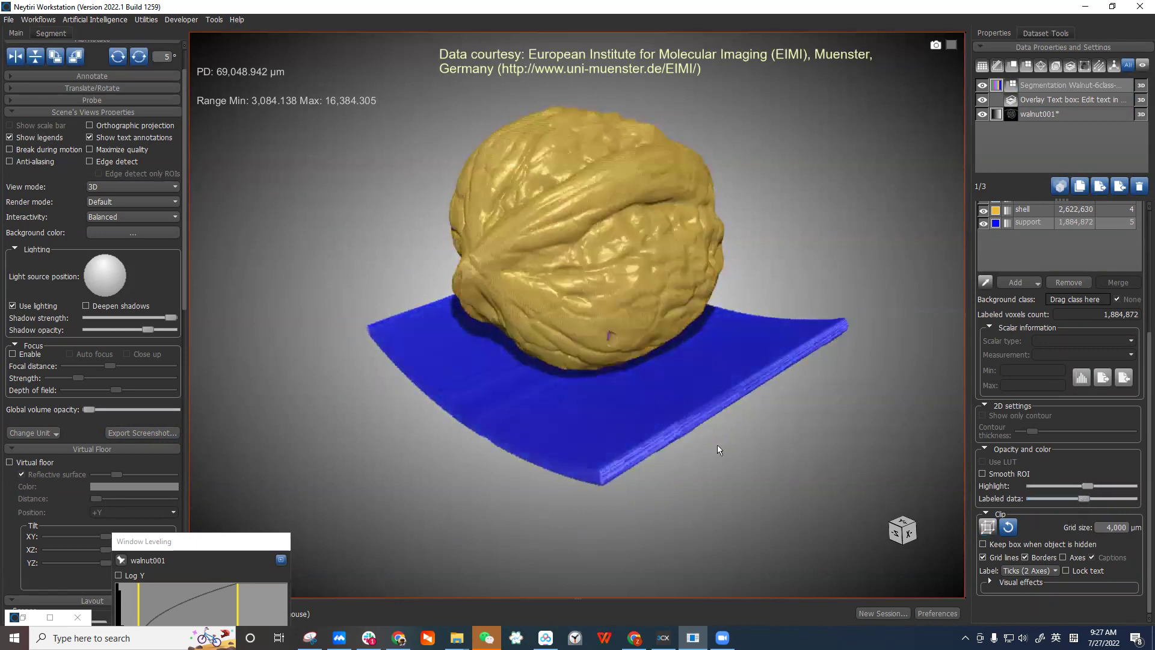
left_click_drag(647, 326, 595, 327)
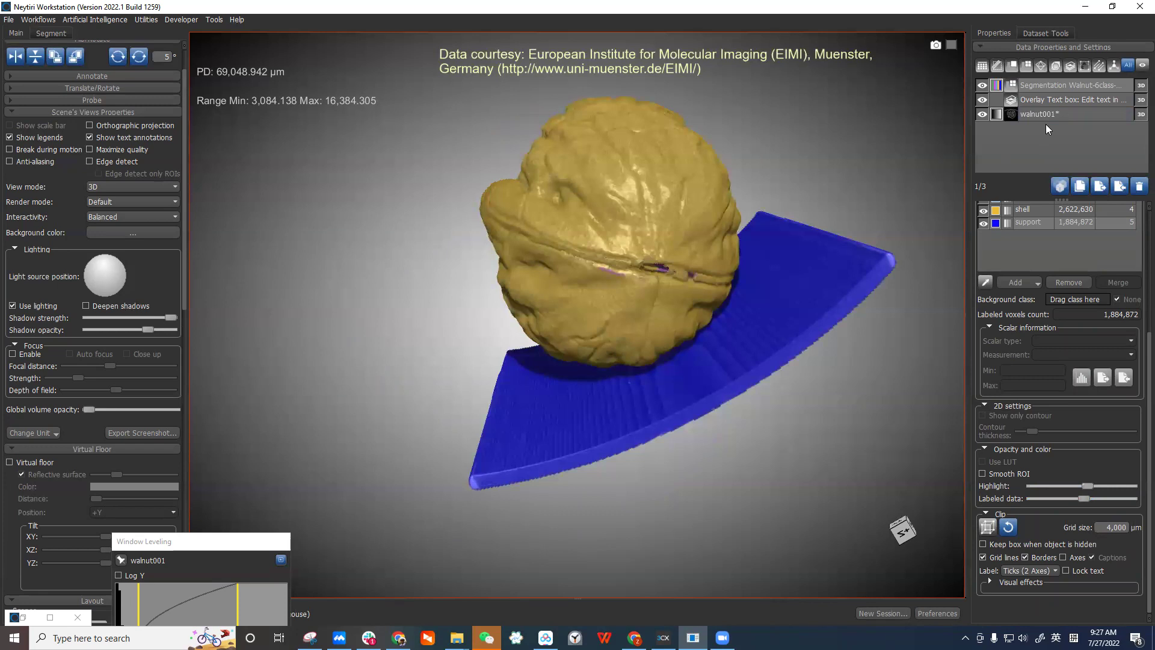
Restore the four-view layout, reframe the 3D walnut, and return to the shell entry in the segmentation's class list.
double_click(699, 321)
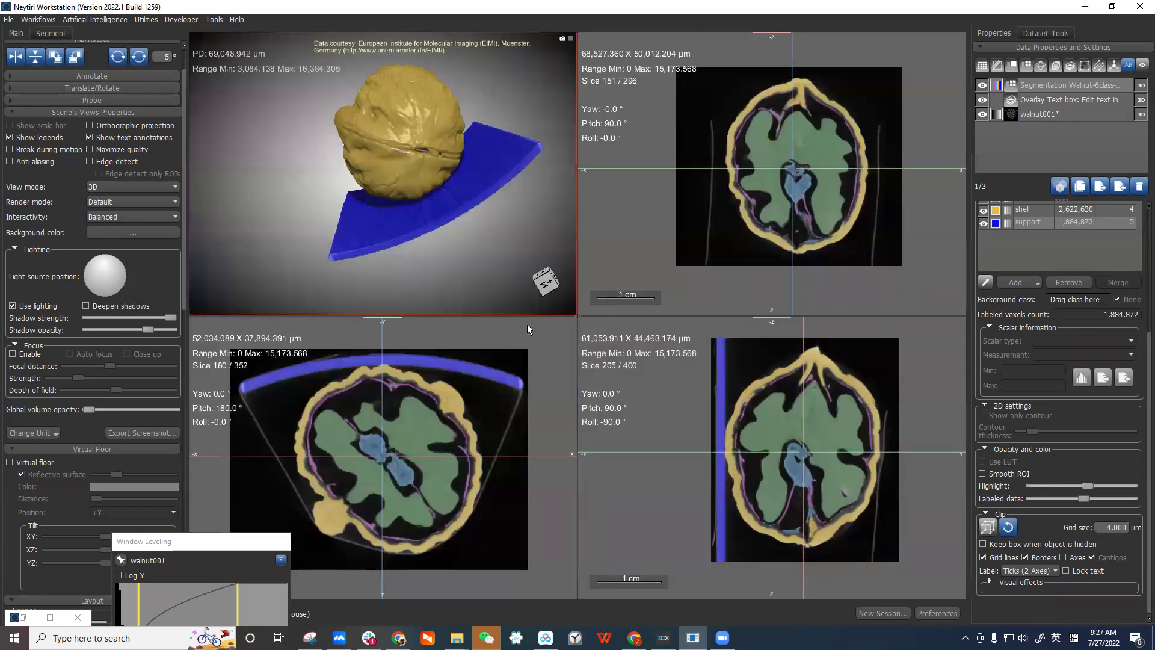
left_click_drag(500, 229, 436, 226)
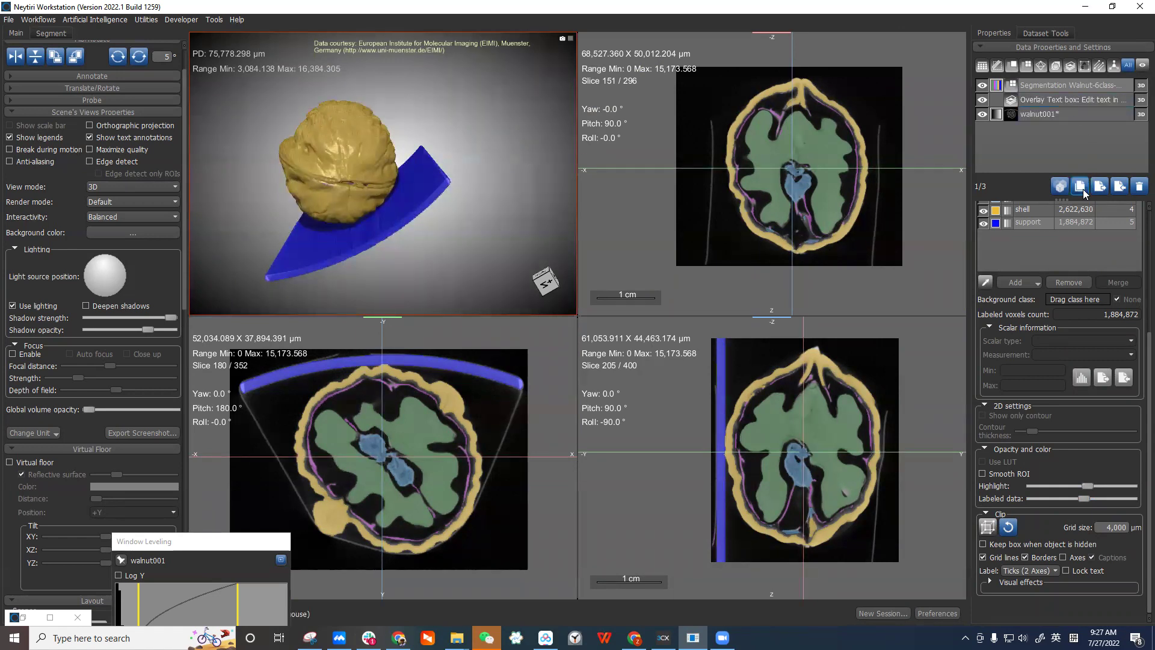
scroll(1138, 276, "up", 2)
scroll(1138, 277, "up", 2)
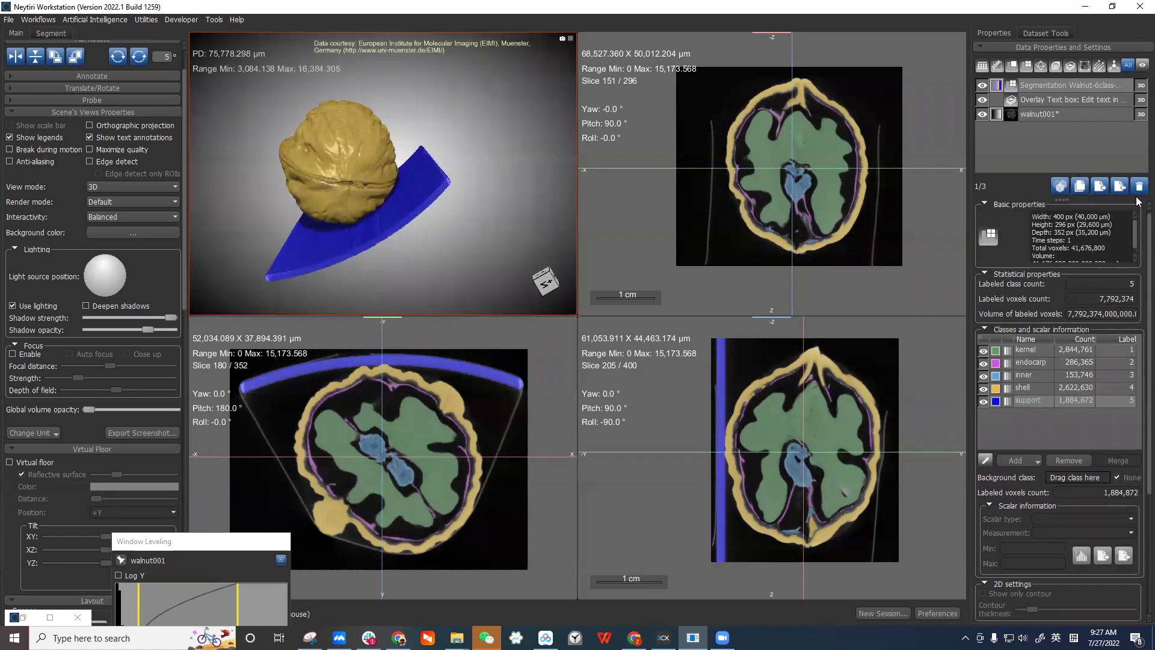
left_click(1075, 89)
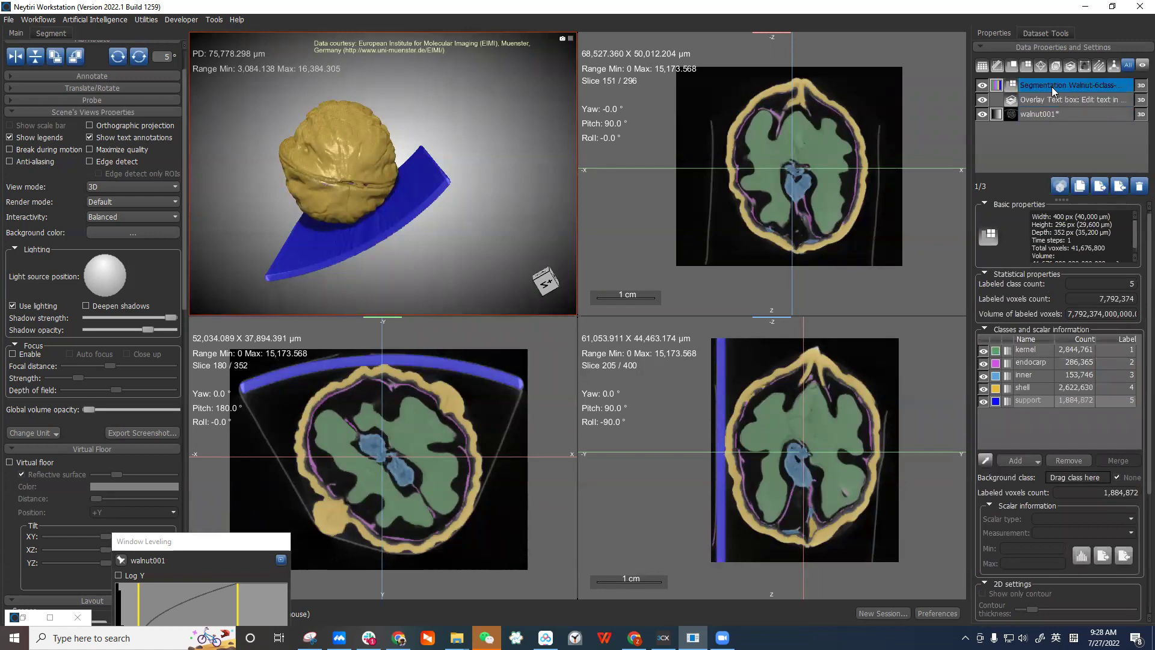
left_click(1032, 389)
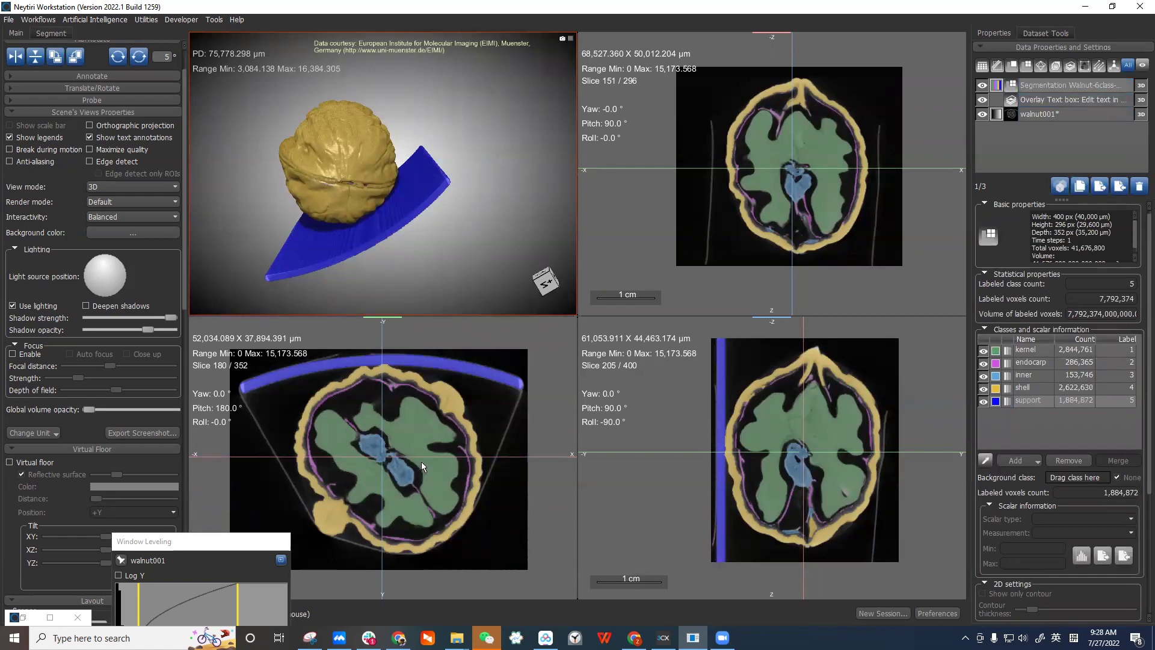
Extract the segmentation's kernel class as an ROI, hide the multi-class segmentation, and display the kernel ROI in 3D.
left_click(1039, 351)
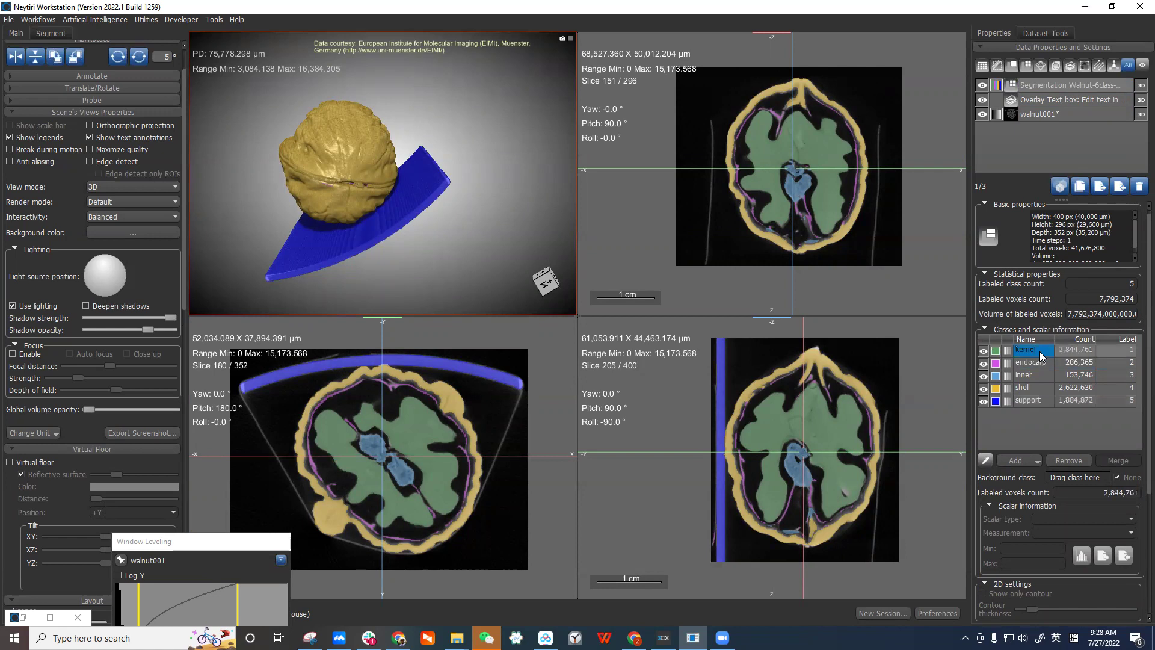
right_click(1040, 352)
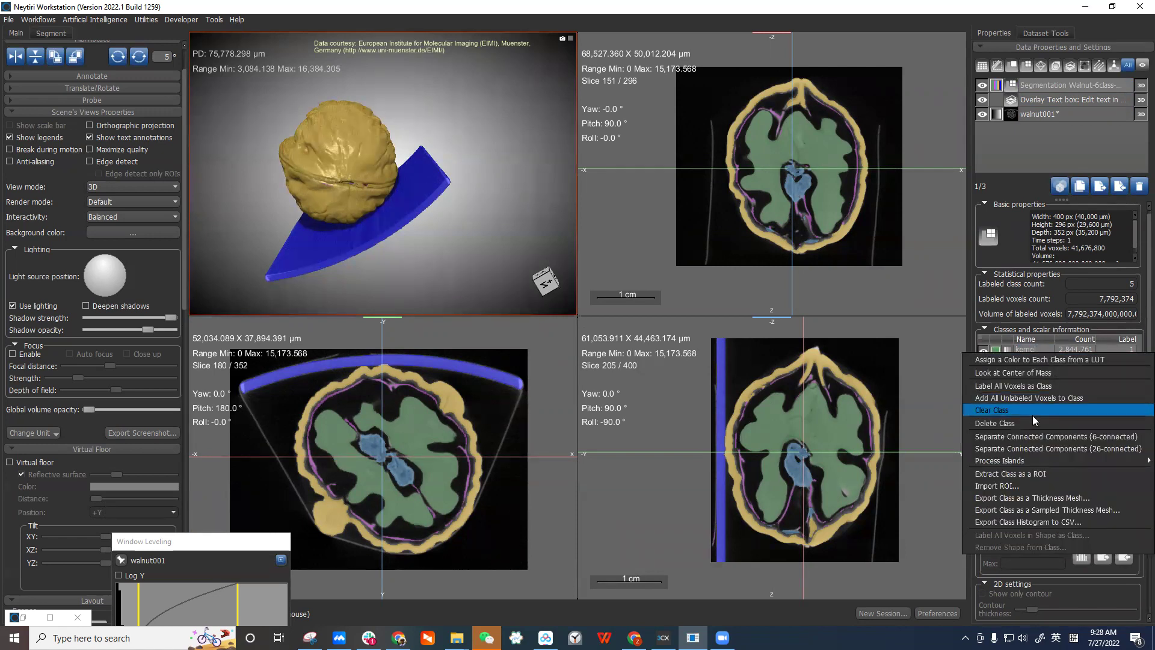
left_click(1063, 473)
left_click(1037, 128)
left_click(983, 100)
left_click(982, 85)
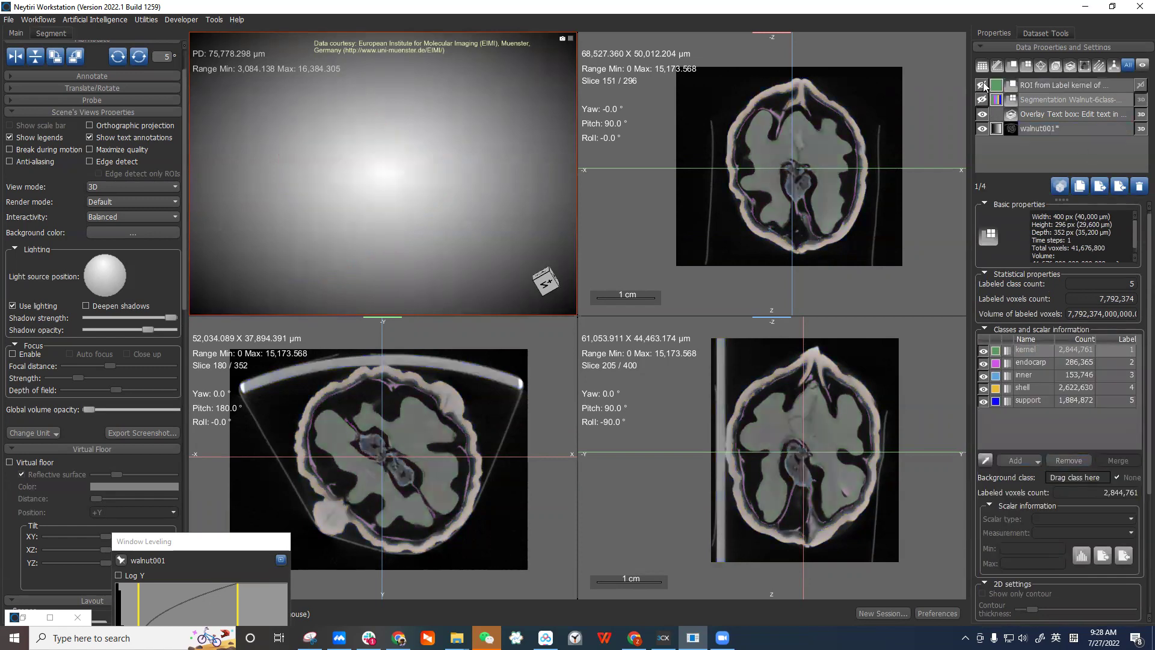
left_click(1141, 85)
Enlarge the 3D view to fill the workspace and inspect the kernel ROI from several angles.
left_click_drag(441, 159, 383, 142)
double_click(393, 151)
left_click_drag(538, 193, 570, 244)
scroll(549, 394, "up", 3)
scroll(549, 394, "up", 1)
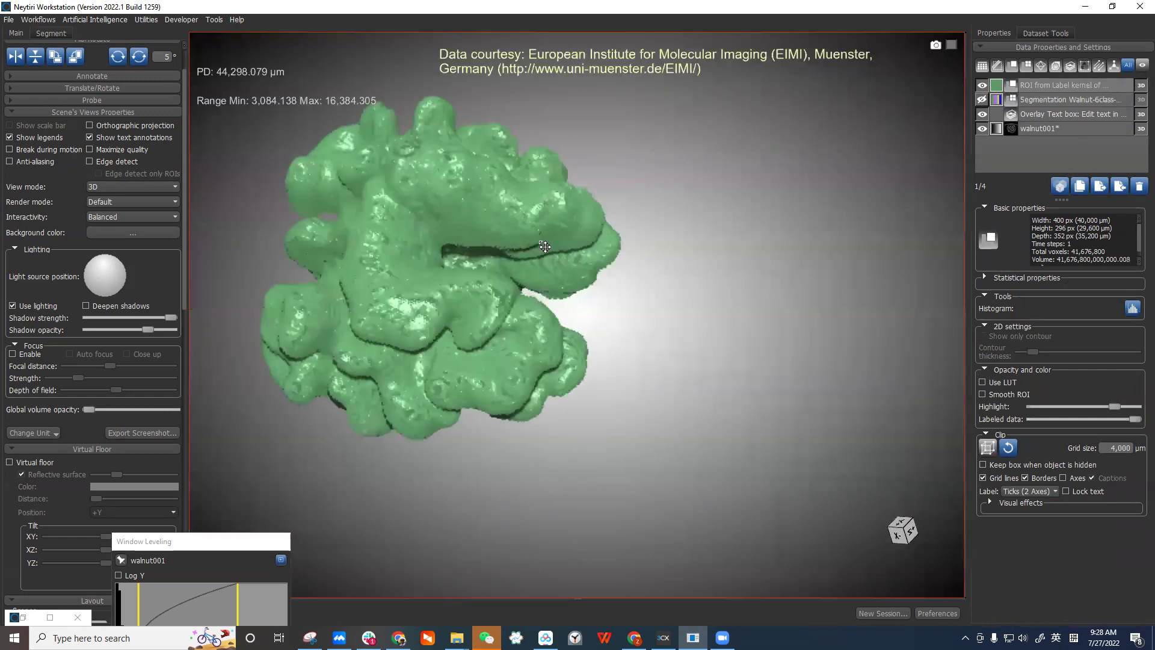
left_click_drag(549, 391, 602, 222)
left_click_drag(527, 269, 588, 245)
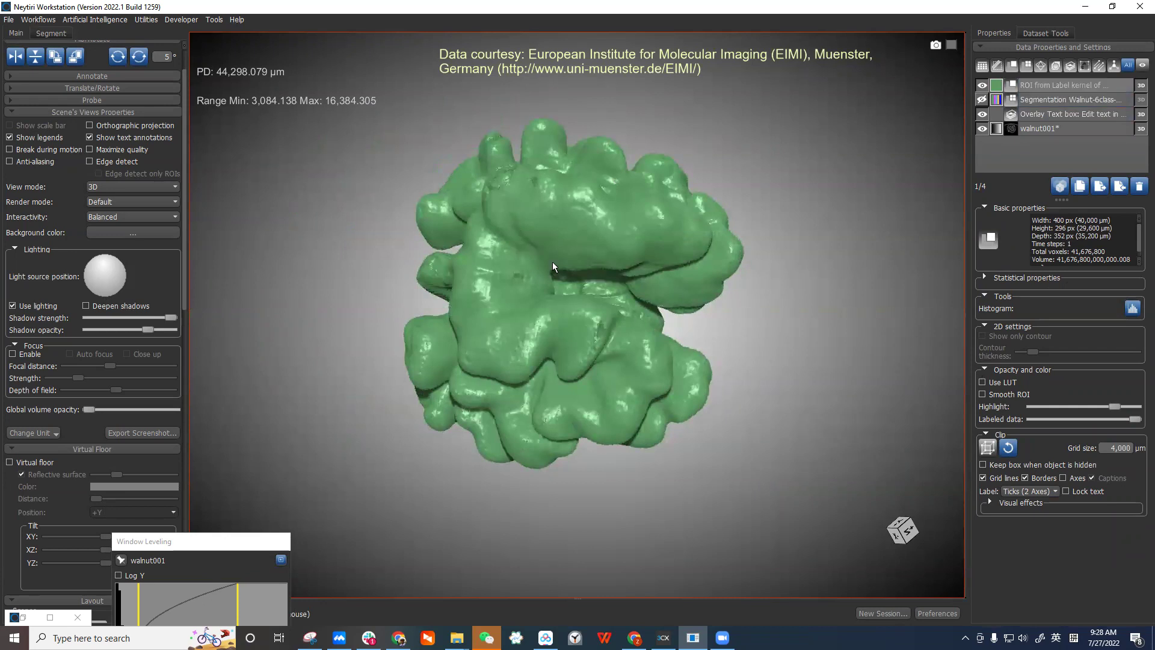
Try a slightly raised global volume opacity and inspect the kernel ROI through the semi-transparent walnut.
left_click_drag(580, 294, 337, 367)
left_click_drag(86, 410, 102, 409)
left_click_drag(546, 382, 540, 334)
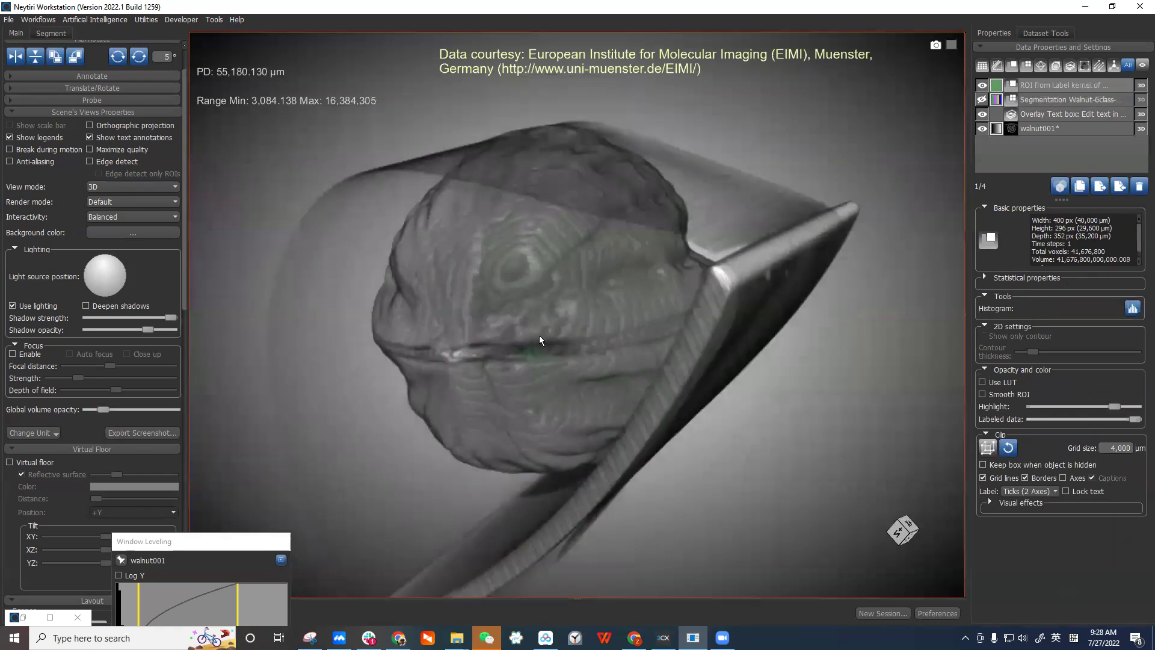
left_click_drag(101, 408, 93, 410)
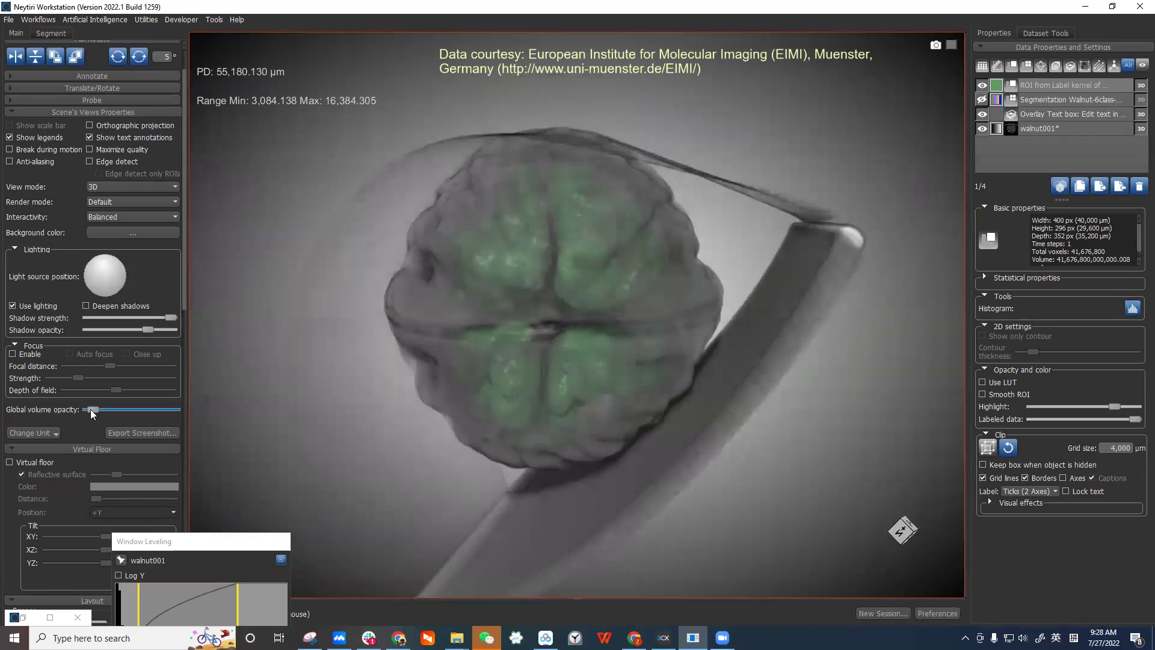
left_click_drag(707, 349, 890, 301)
left_click(1120, 98)
left_click_drag(753, 241, 779, 334)
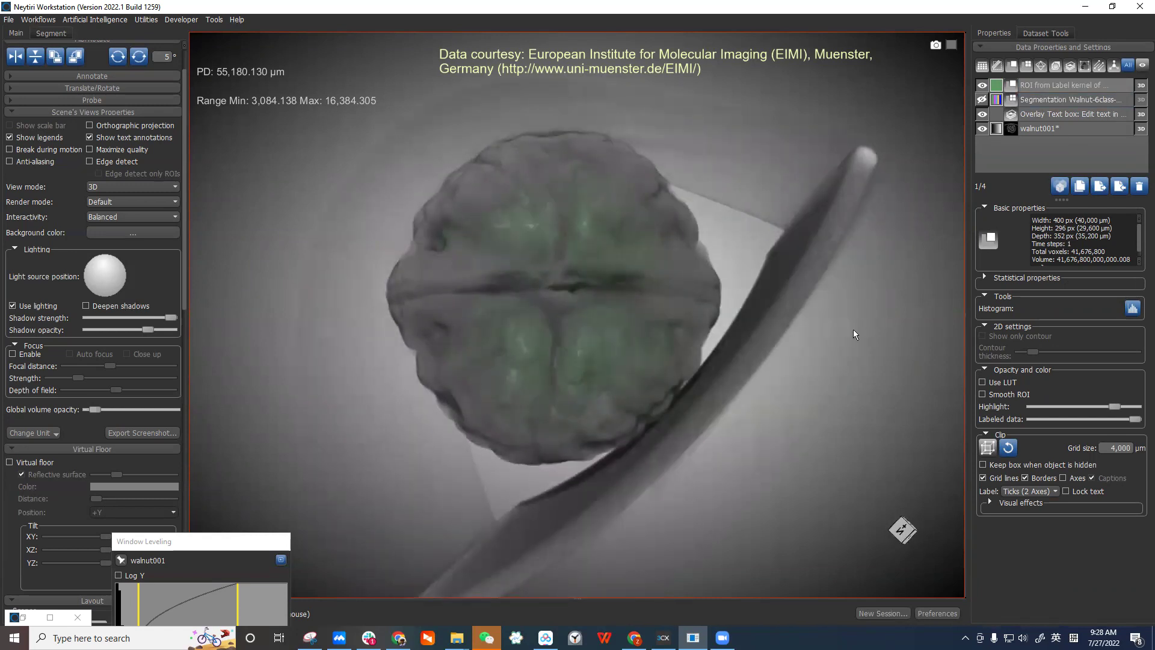
left_click_drag(731, 327, 669, 316)
left_click(1074, 88)
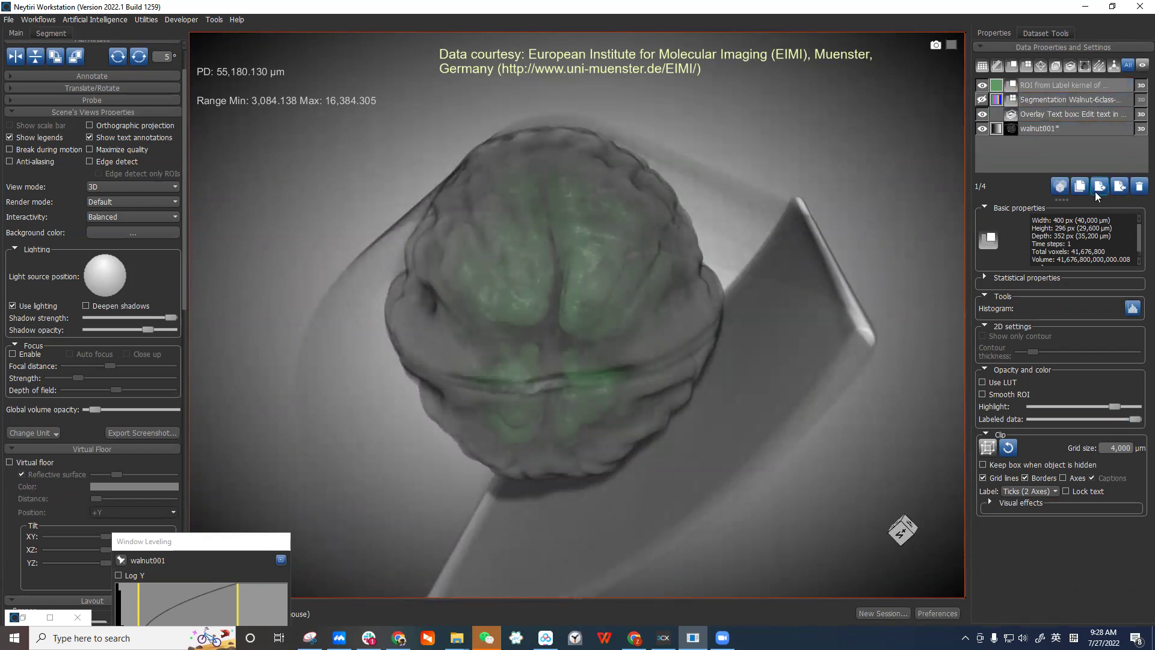
Try the maximum global volume opacity together with the kernel ROI's labeled data opacity.
left_click(1135, 419)
left_click_drag(95, 409, 190, 411)
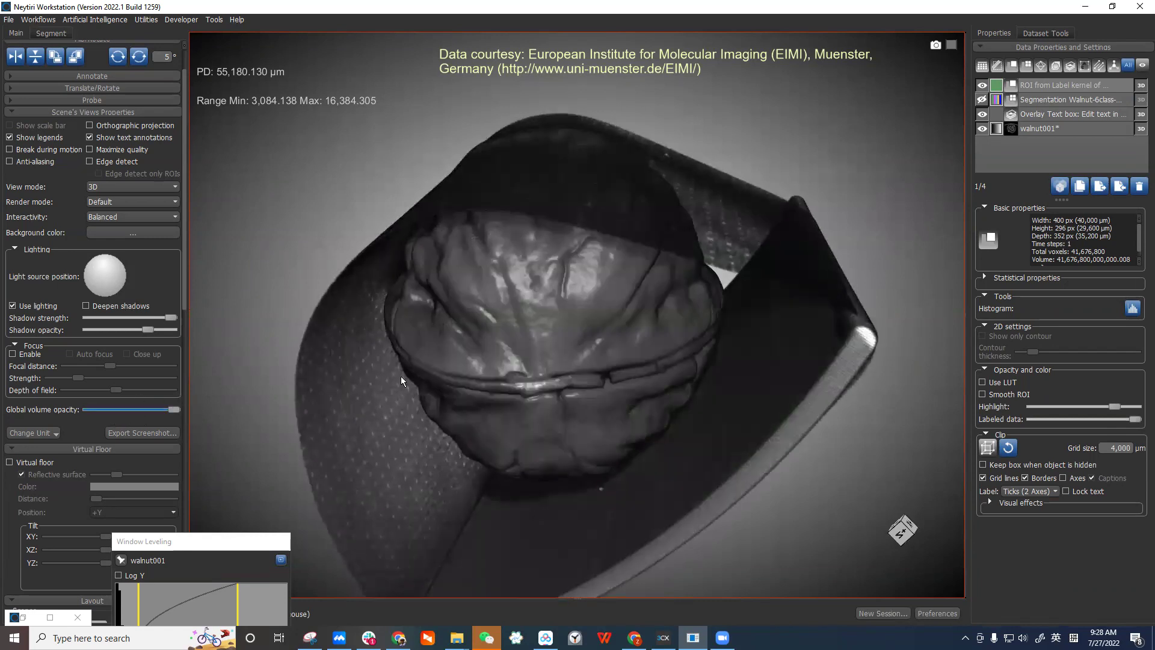
left_click_drag(607, 259, 1067, 375)
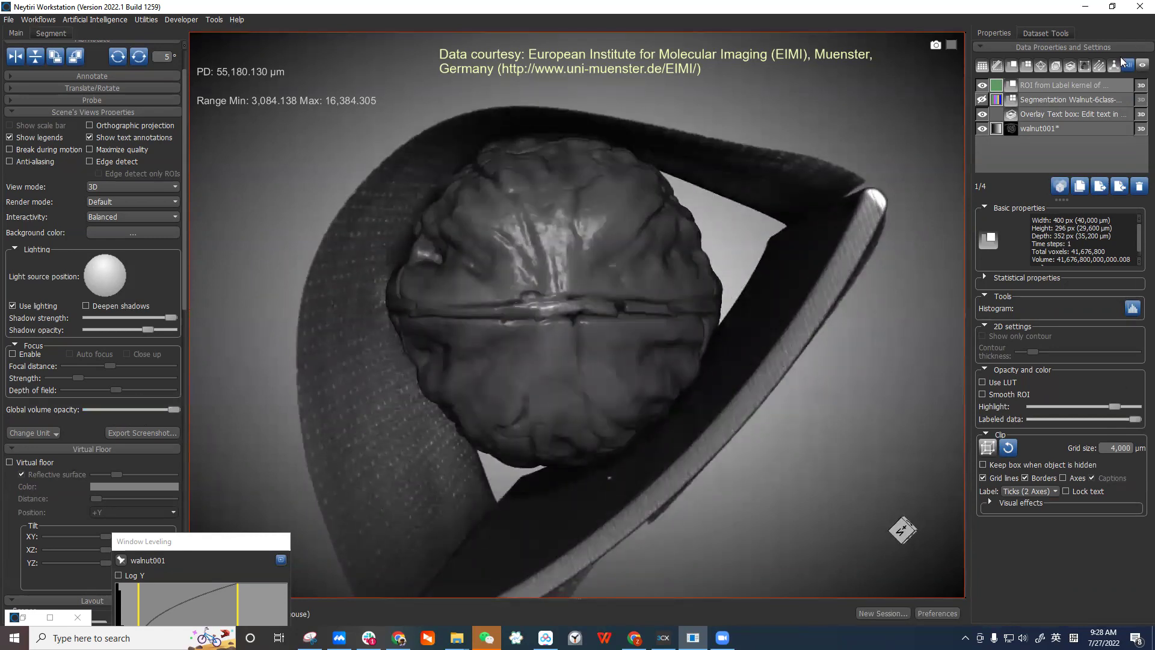
left_click(1034, 84)
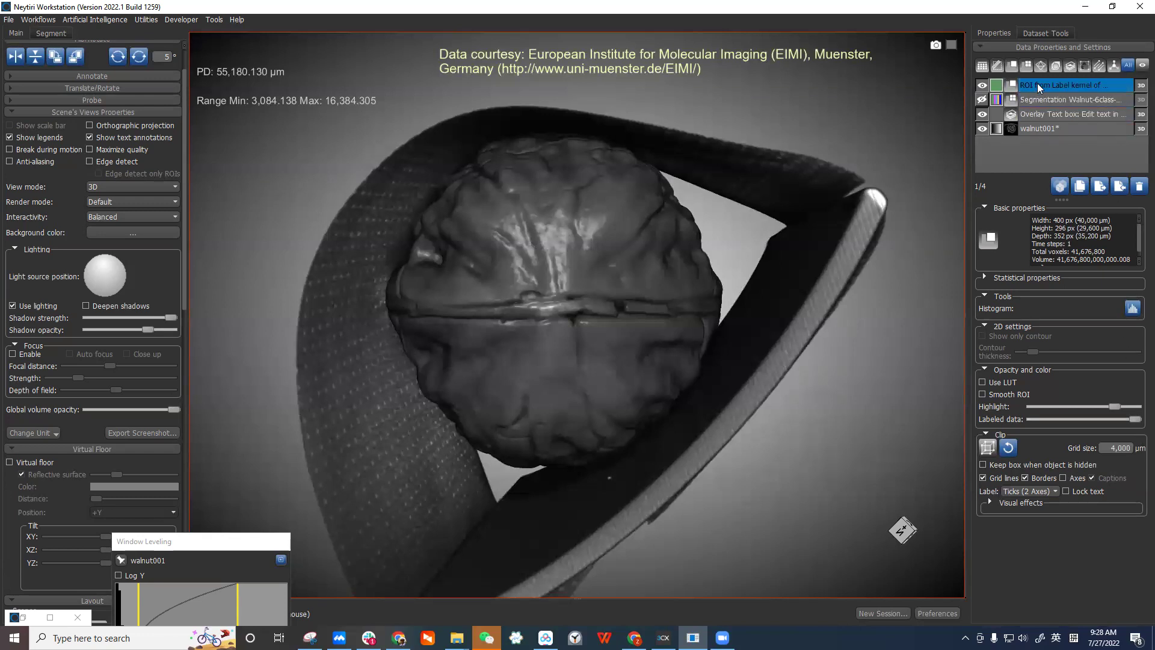
left_click(1134, 419)
left_click_drag(1106, 420, 1136, 420)
left_click(1099, 420)
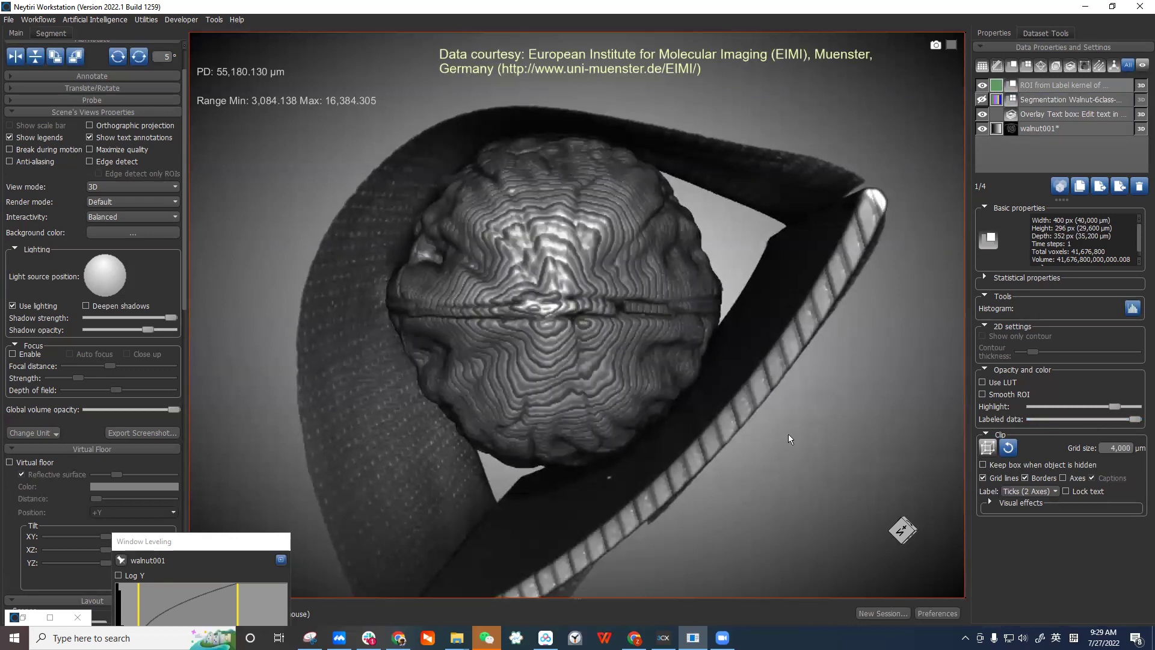
Return the global volume opacity to its minimum and reframe the isolated kernel ROI.
left_click(174, 412)
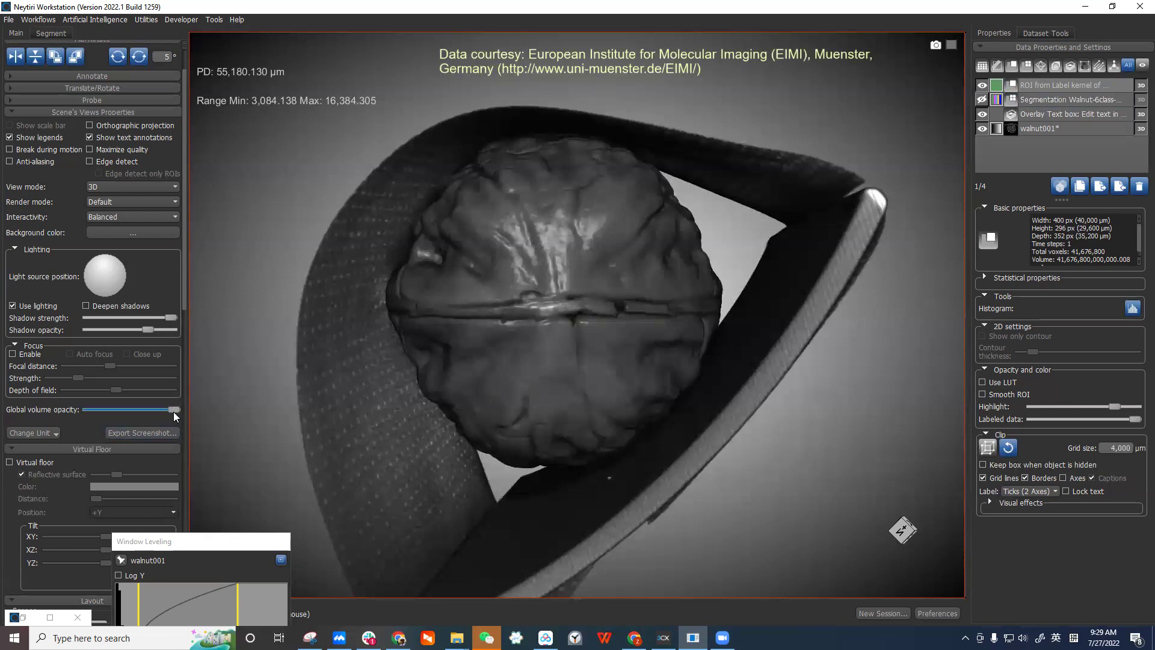
left_click_drag(176, 409, 85, 417)
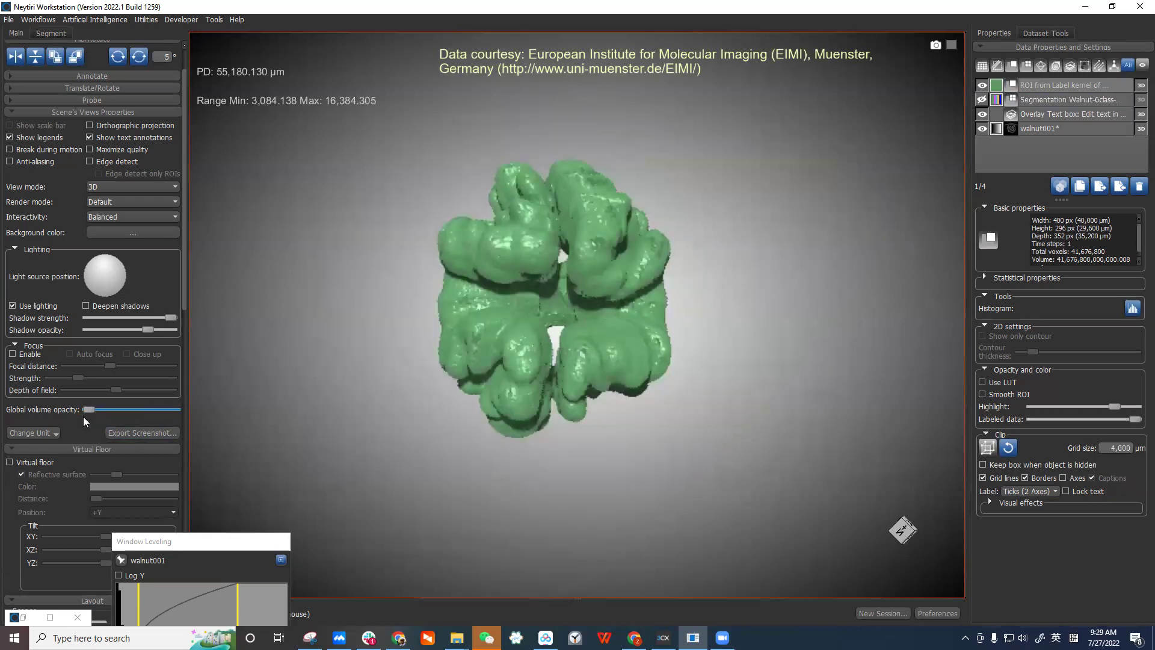
left_click_drag(884, 425, 725, 259)
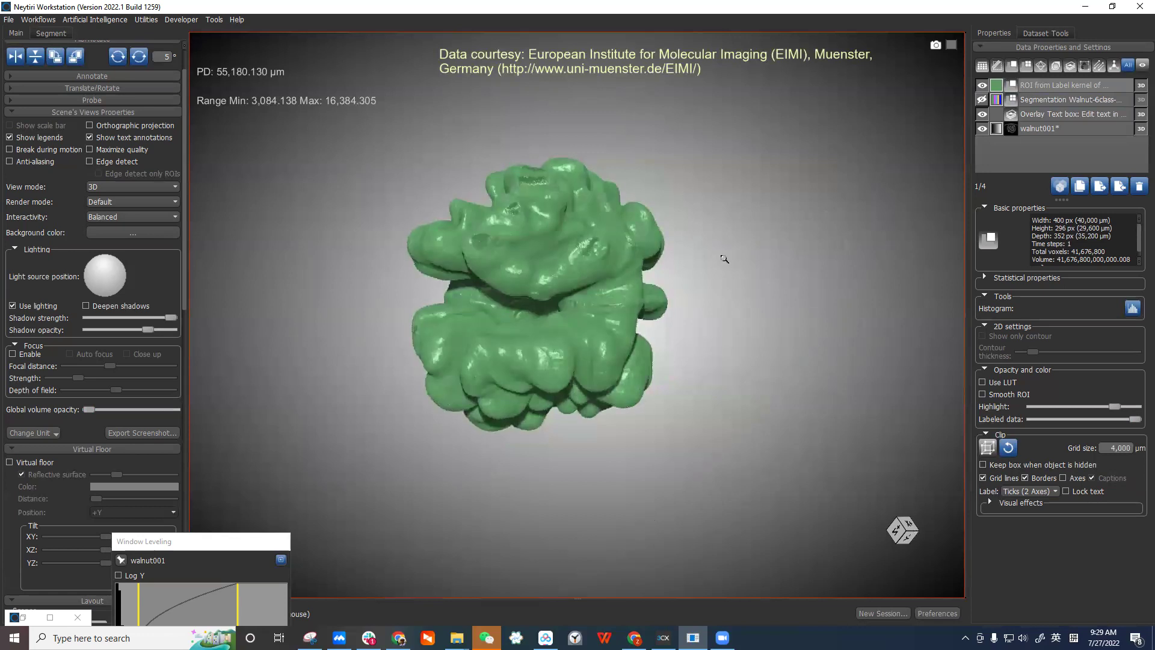
scroll(724, 258, "up", 3)
Lower the kernel ROI's highlight to its minimum and inspect the kernel's underlying grayscale rendering.
left_click_drag(1112, 406, 990, 412)
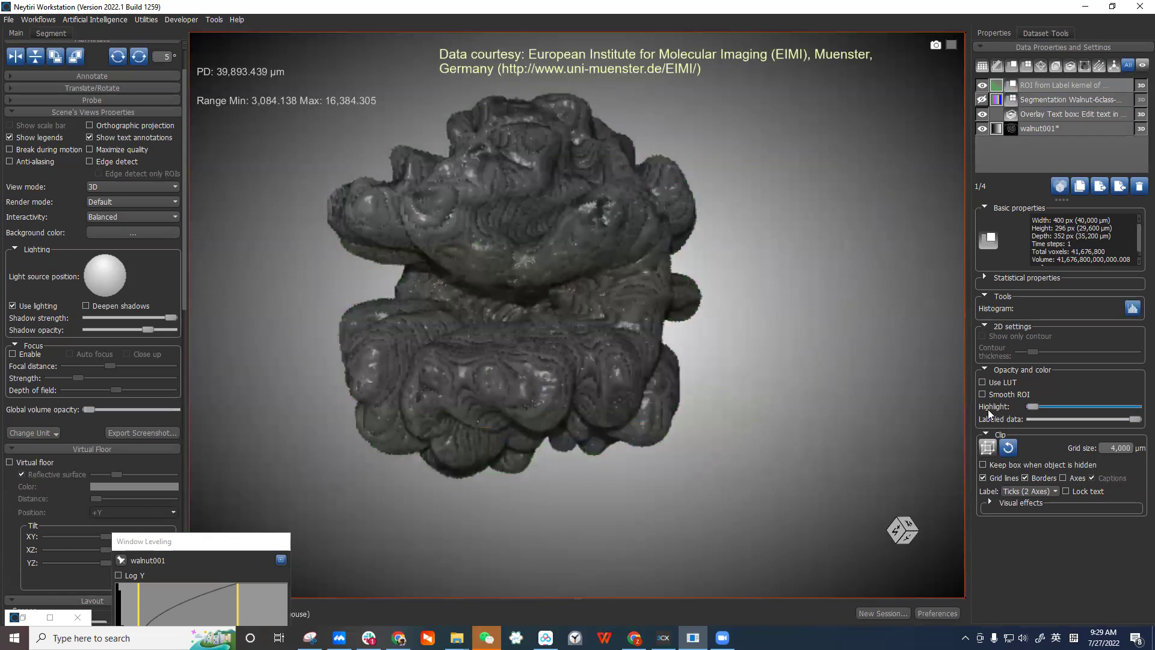
left_click_drag(510, 229, 542, 283)
scroll(555, 265, "down", 1)
left_click_drag(703, 406, 655, 322)
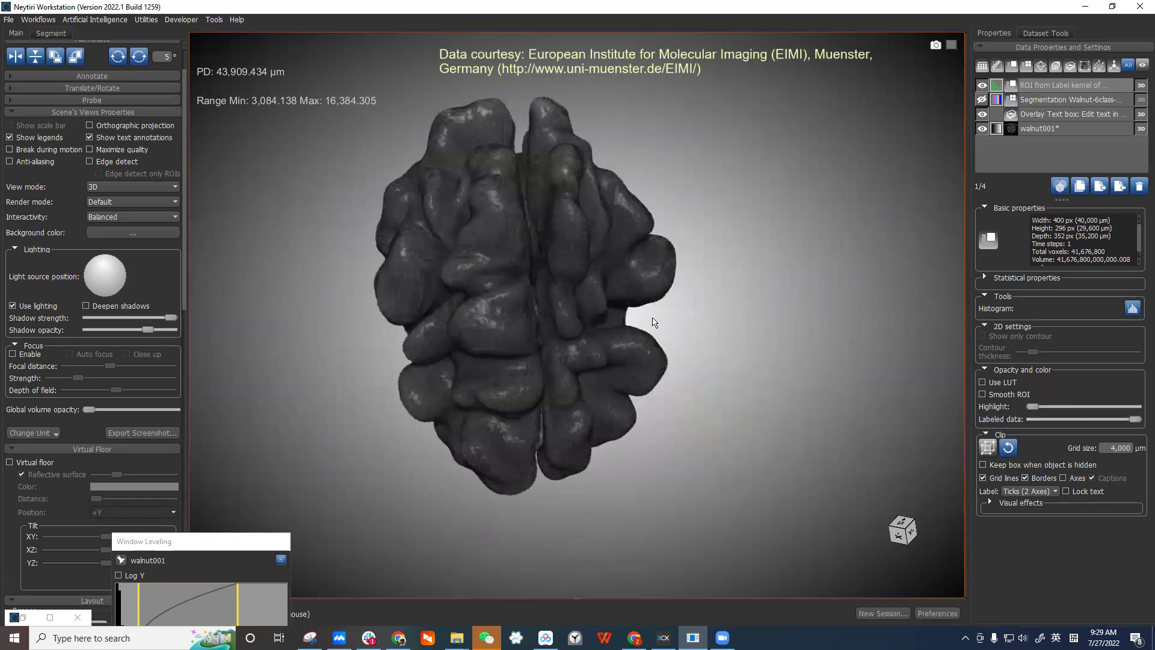
left_click(1062, 88)
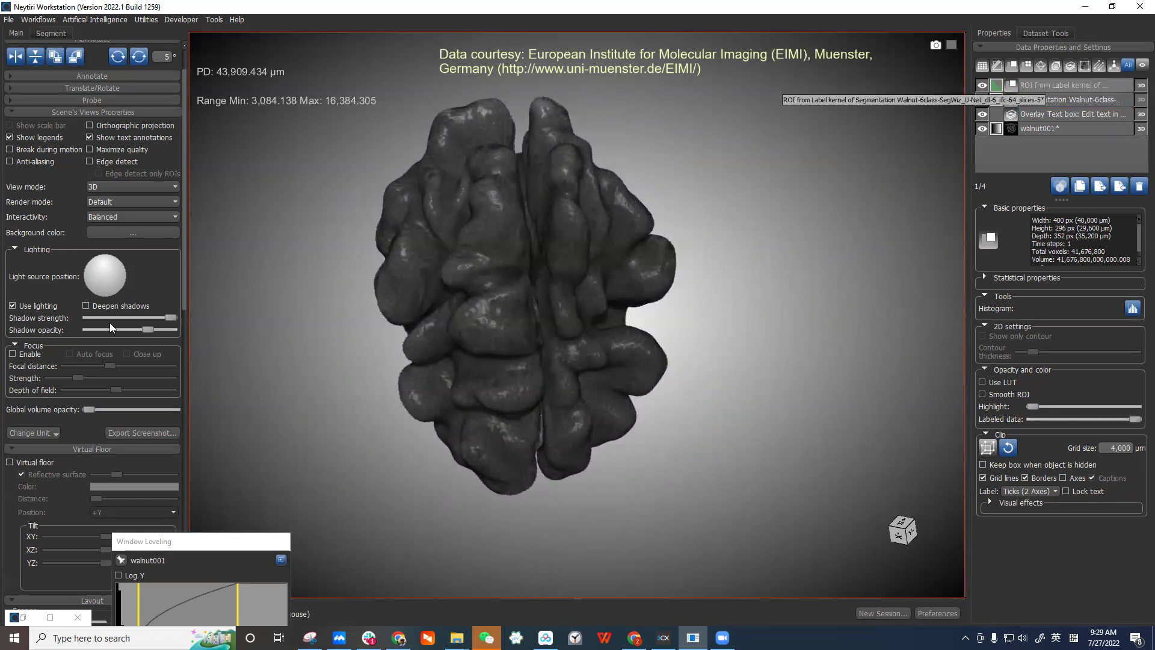
left_click_drag(107, 272, 100, 269)
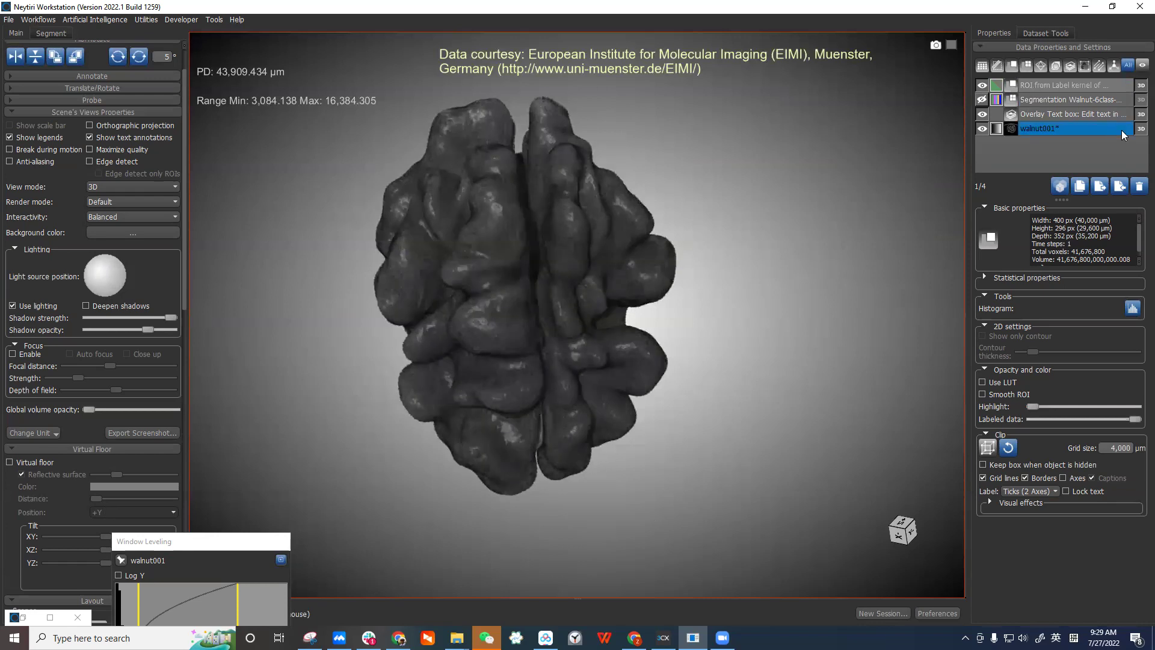
left_click(1071, 114)
left_click(1068, 113, "ctrl")
left_click(1054, 88)
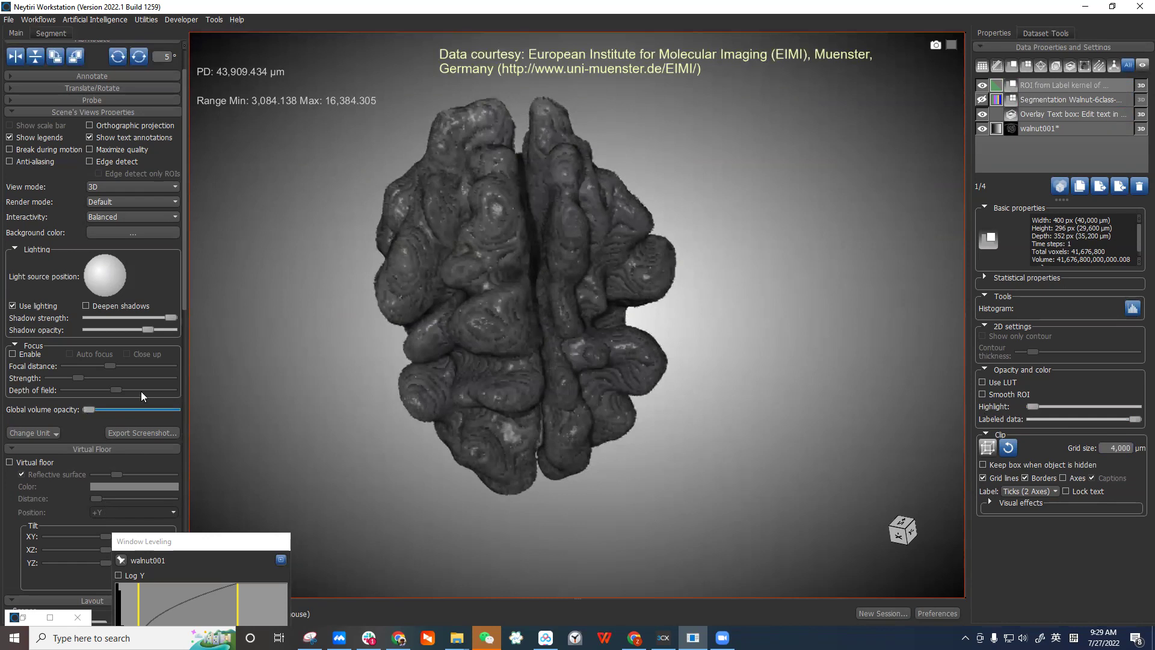
left_click_drag(467, 327, 298, 344)
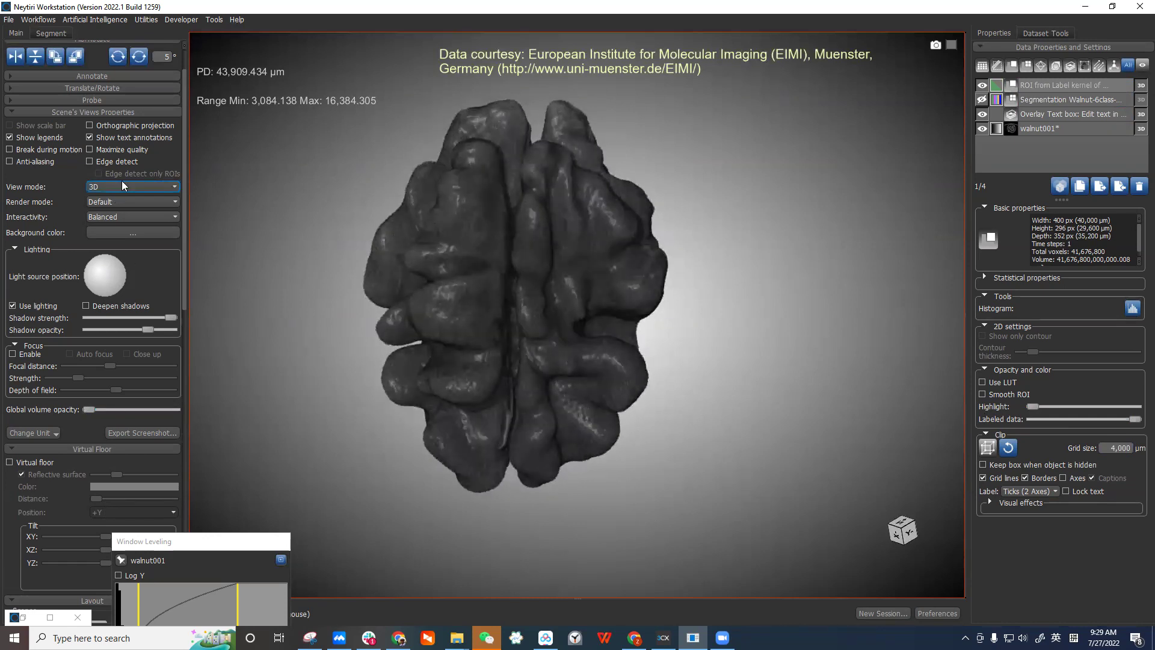
scroll(185, 257, "up", 1)
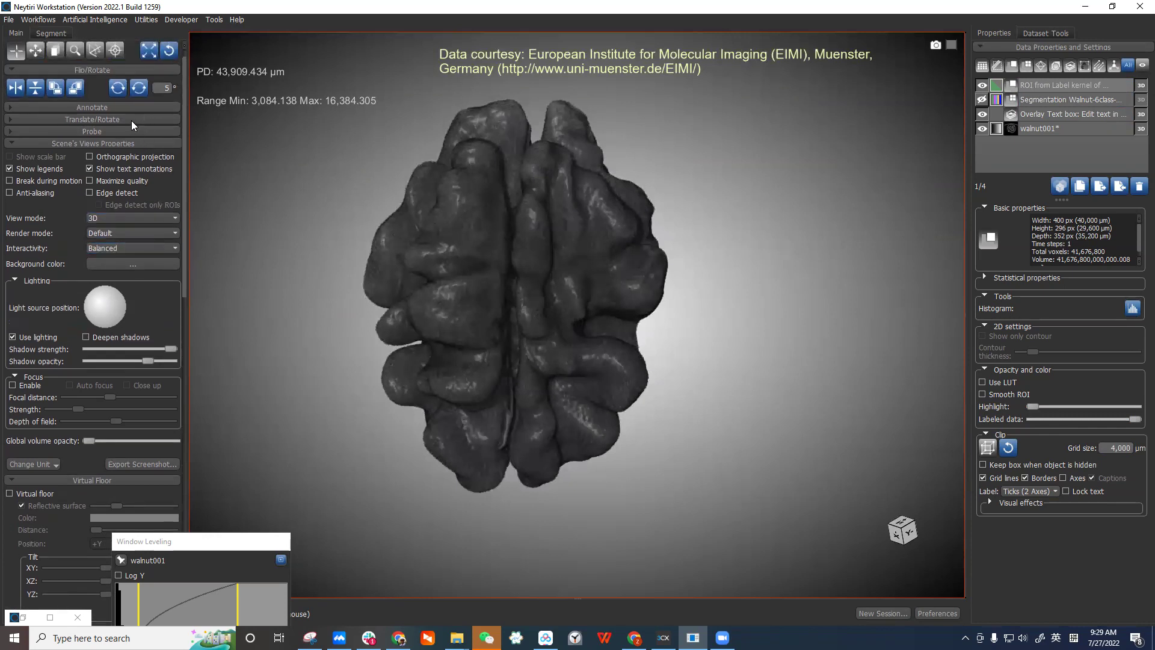
Select the walnut001 dataset, bring its window leveling settings fully into view, and apply the Hot metal lookup table.
left_click(1015, 129)
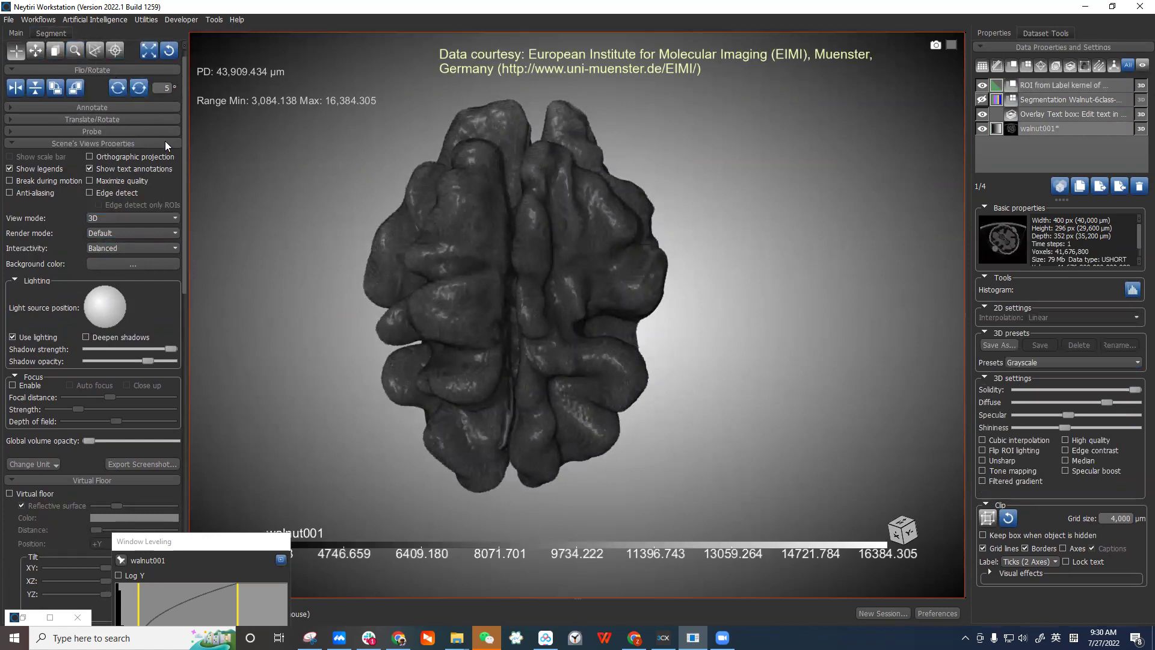
scroll(182, 103, "up", 1)
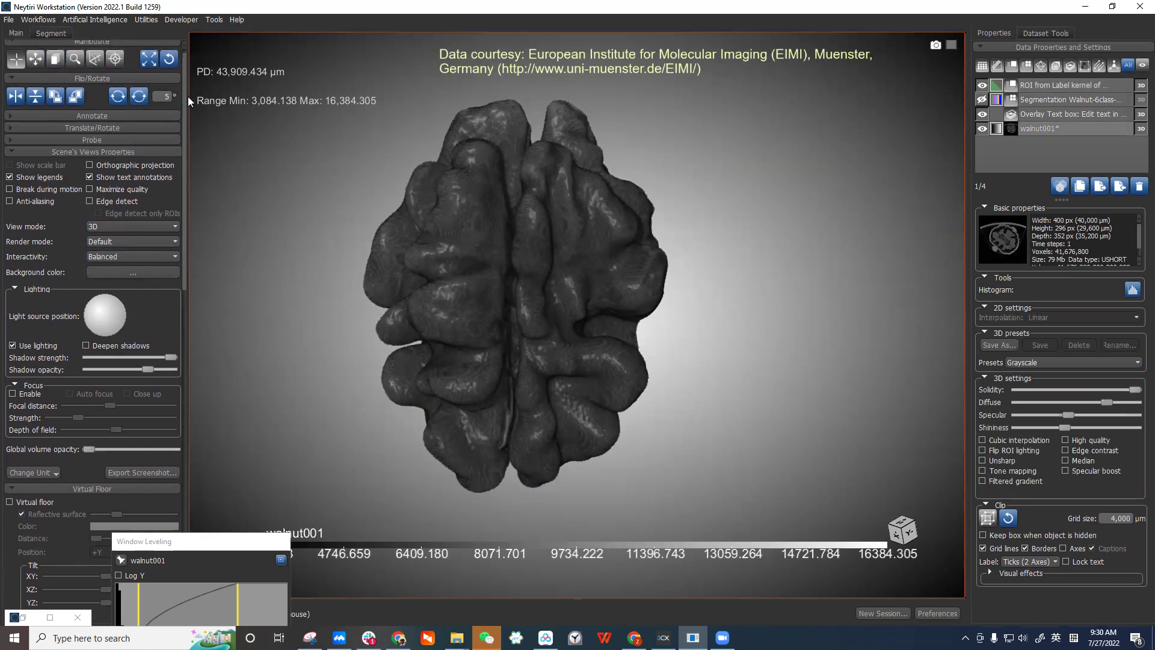
left_click(211, 532)
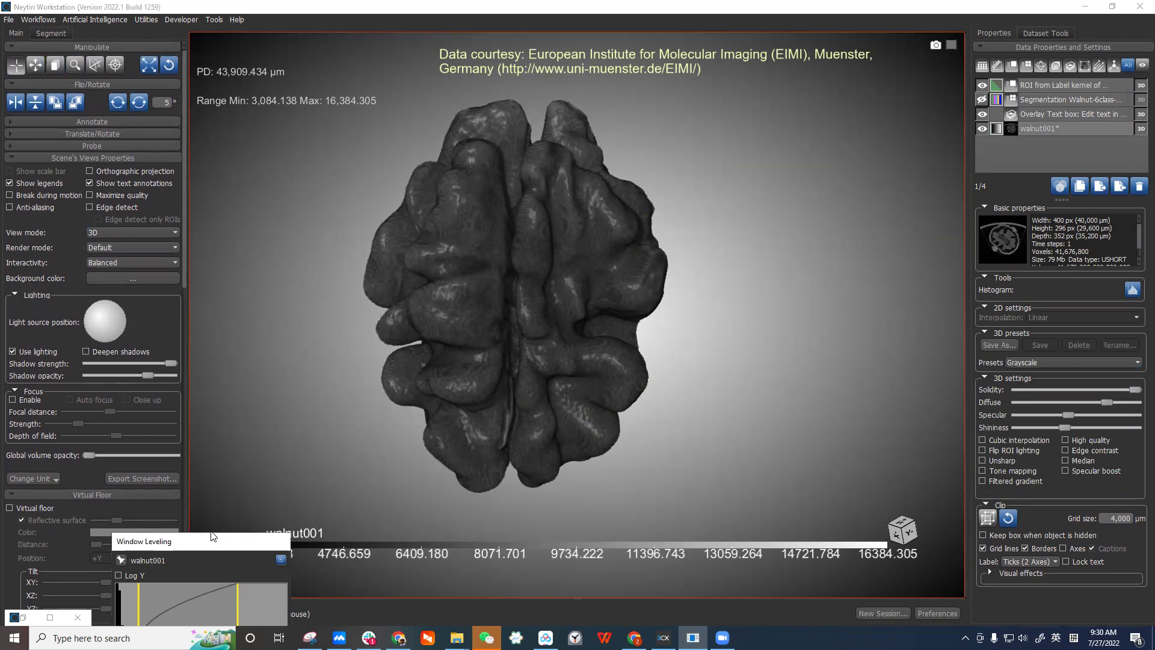
left_click_drag(214, 536, 152, 72)
left_click(146, 285)
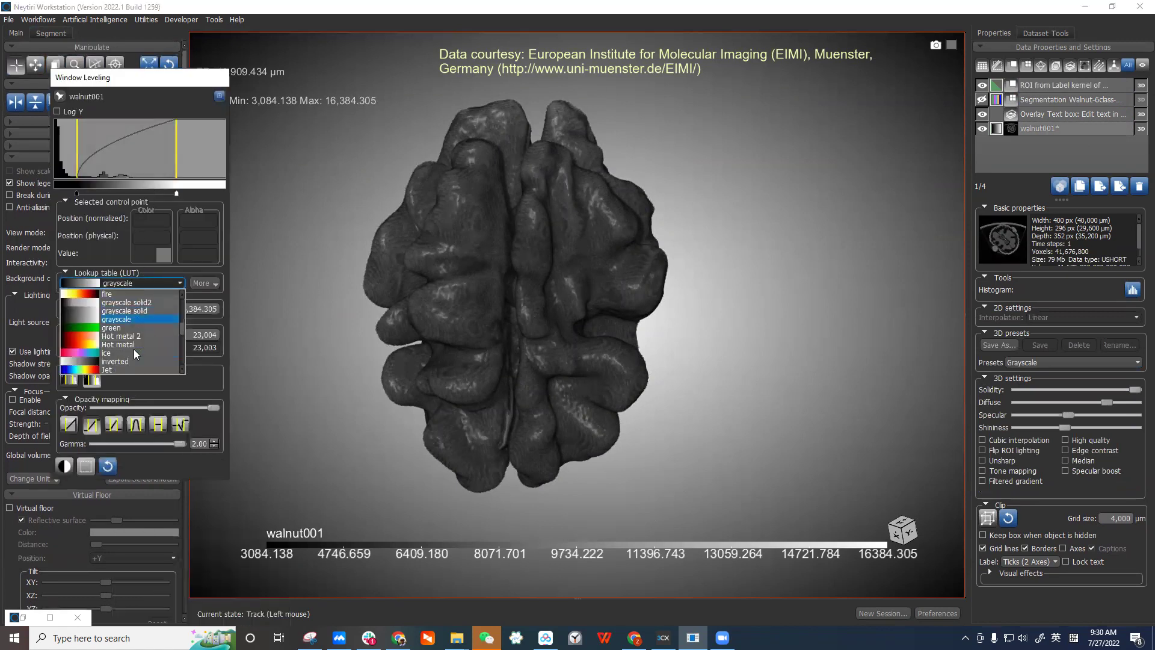
left_click(138, 345)
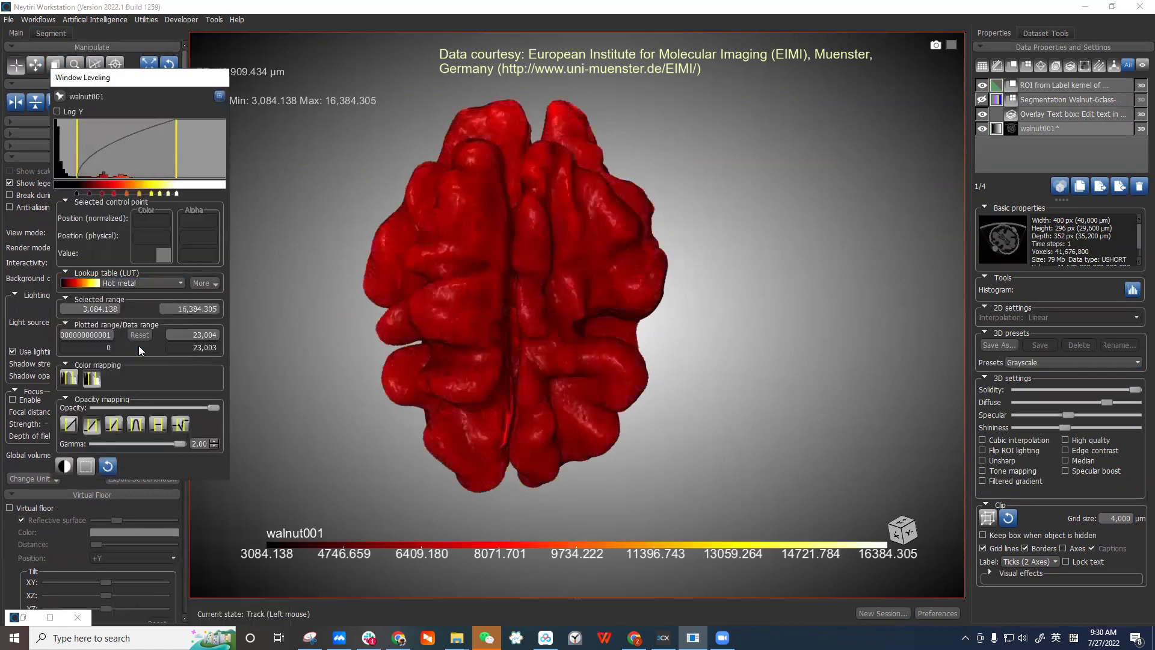
Try the green lookup table on walnut001.
left_click(156, 283)
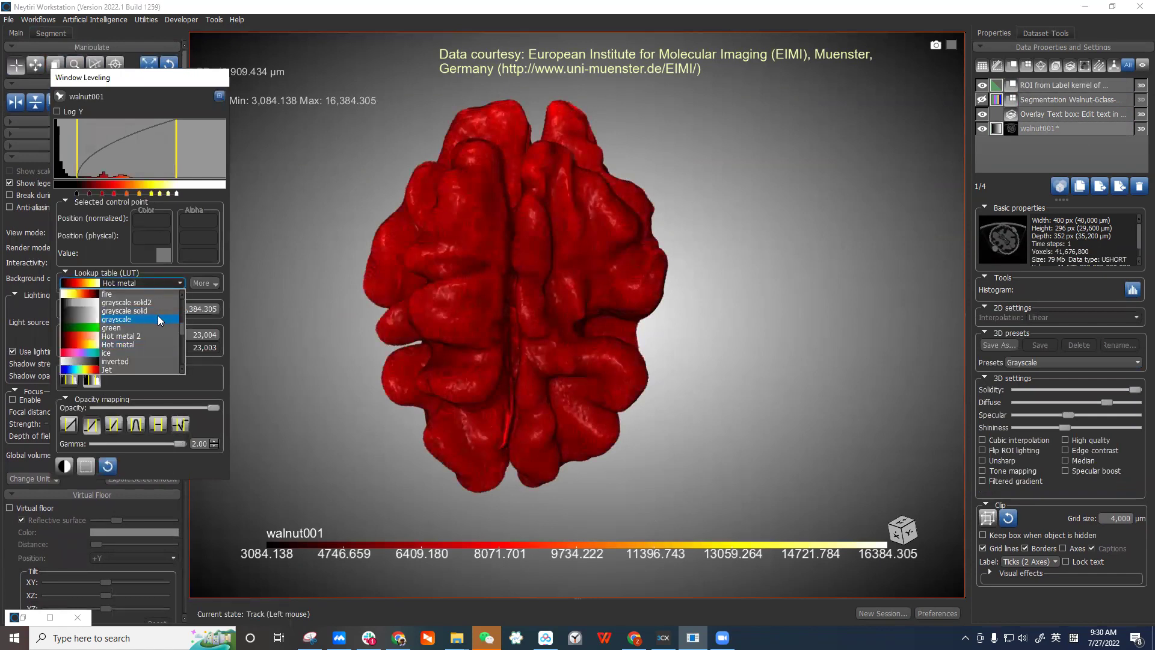
scroll(158, 317, "down", 1)
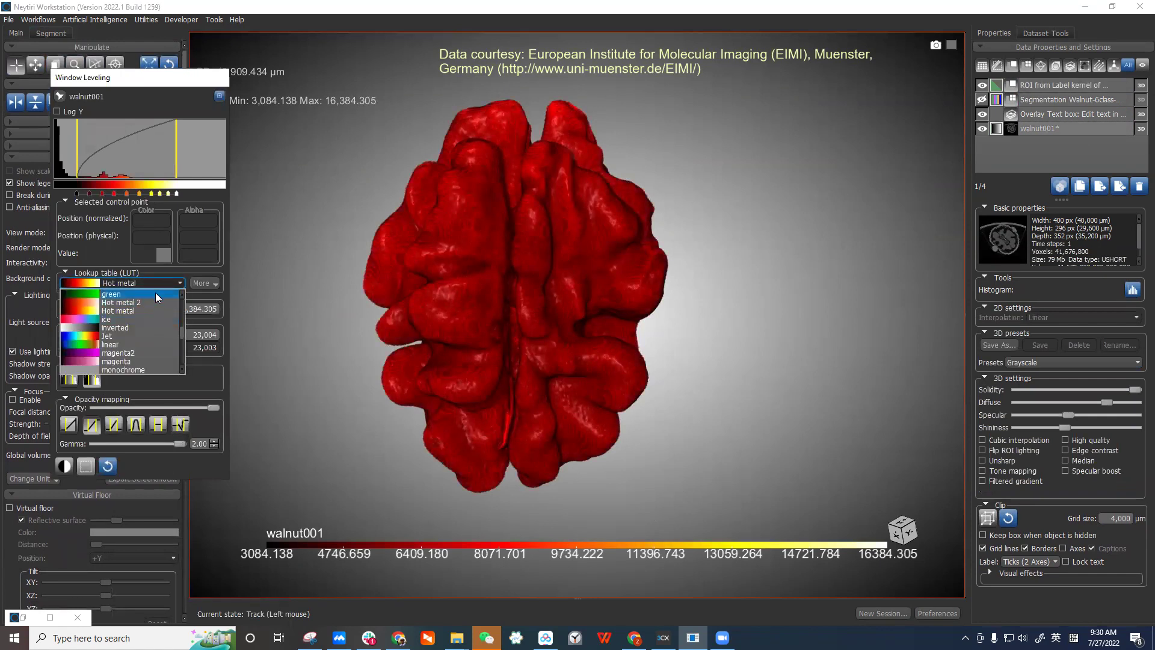
left_click(155, 293)
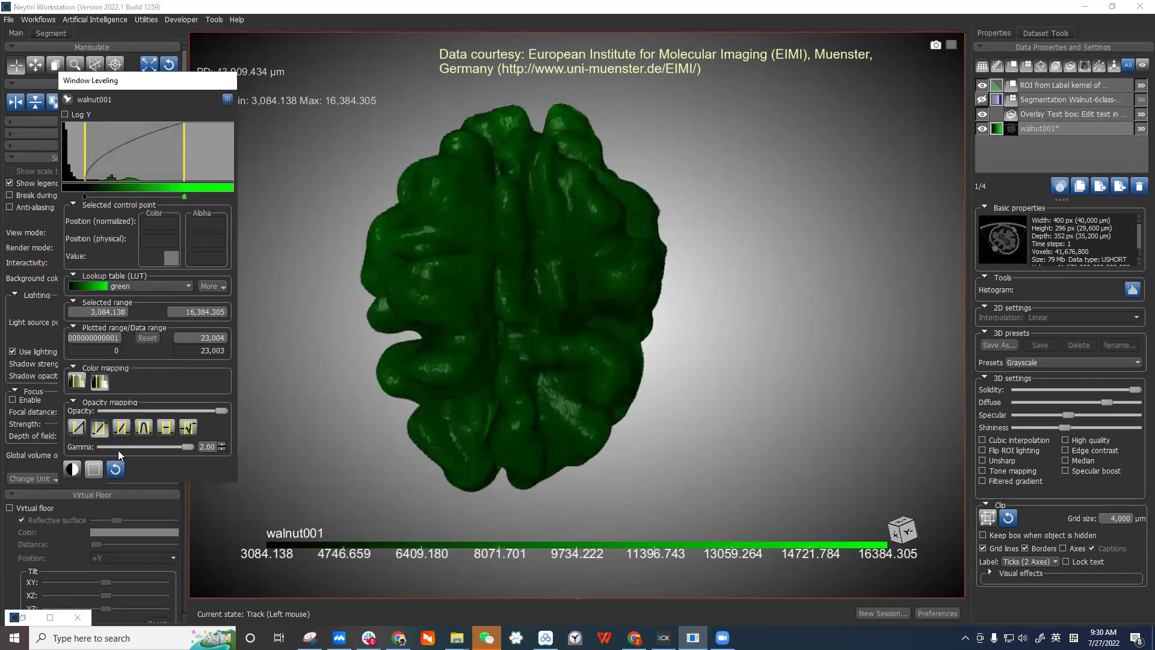
Set the opacity mapping gamma to 1.10 and narrow the walnut001 range to about 3,003 to 9,120.
left_click_drag(193, 445, 144, 448)
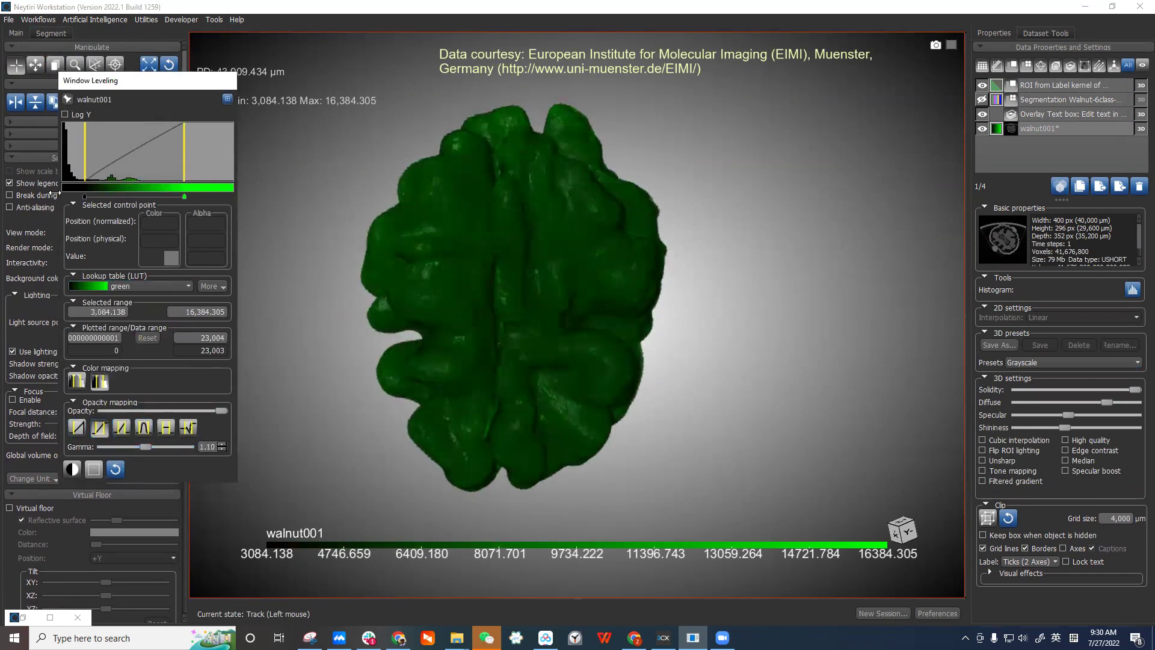
left_click_drag(166, 85, 309, 165)
left_click_drag(326, 240, 268, 239)
left_click_drag(310, 164, 234, 116)
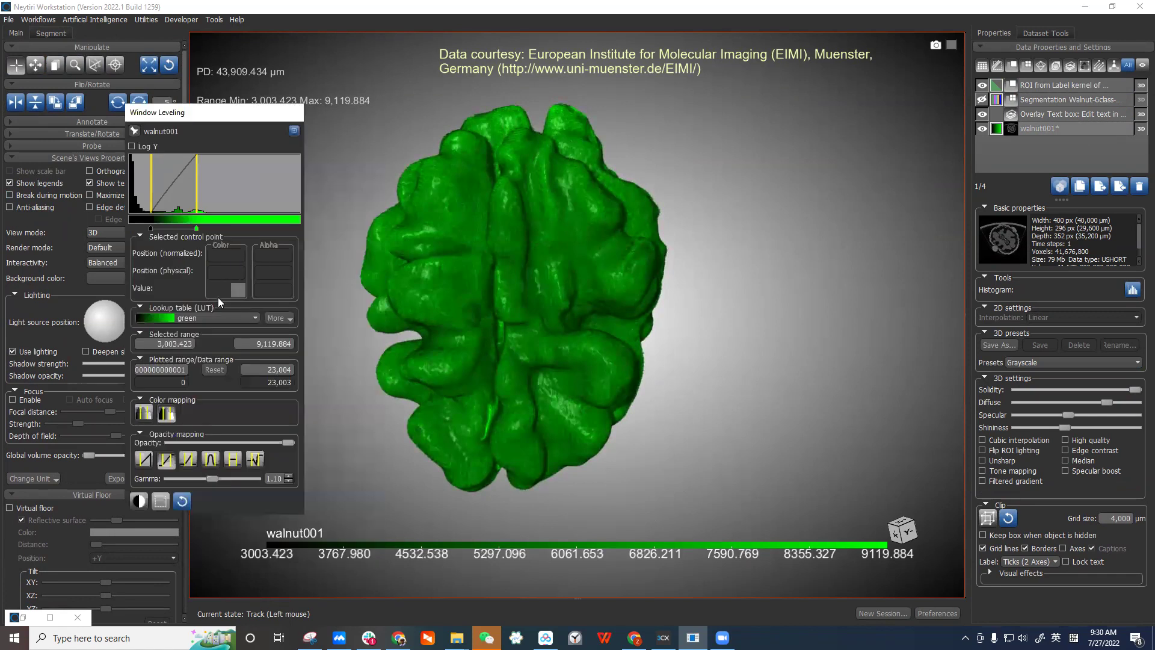
Apply the Jet lookup table to walnut001 and inspect the color-mapped kernel in 3D.
left_click(220, 320)
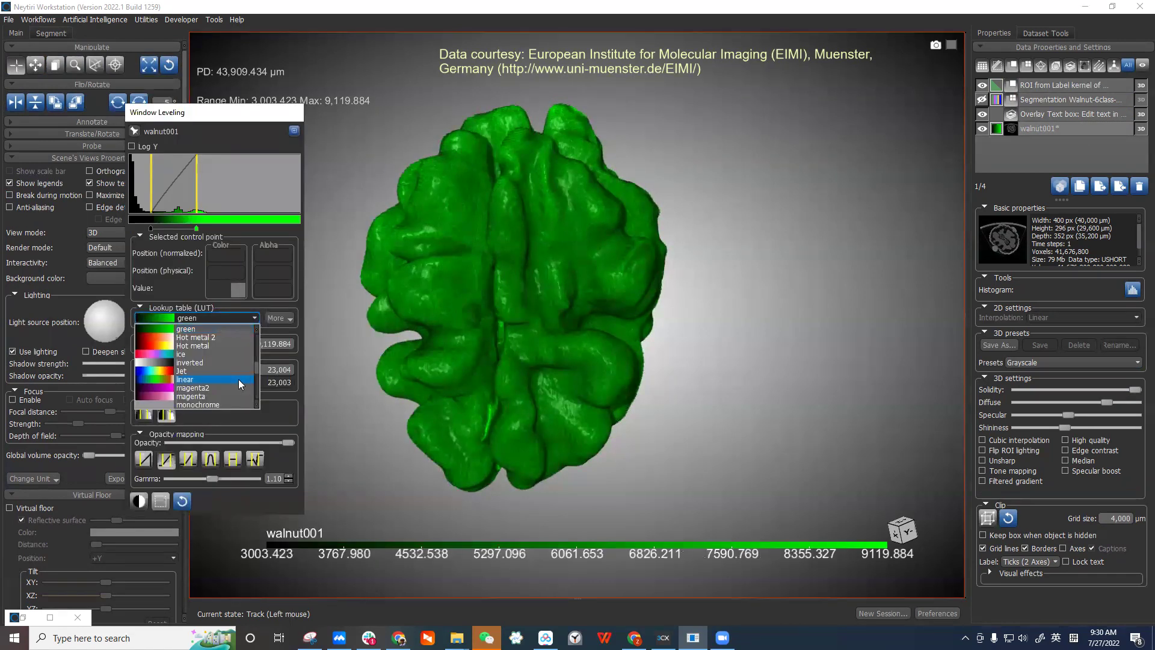
scroll(240, 384, "down", 1)
left_click(245, 346)
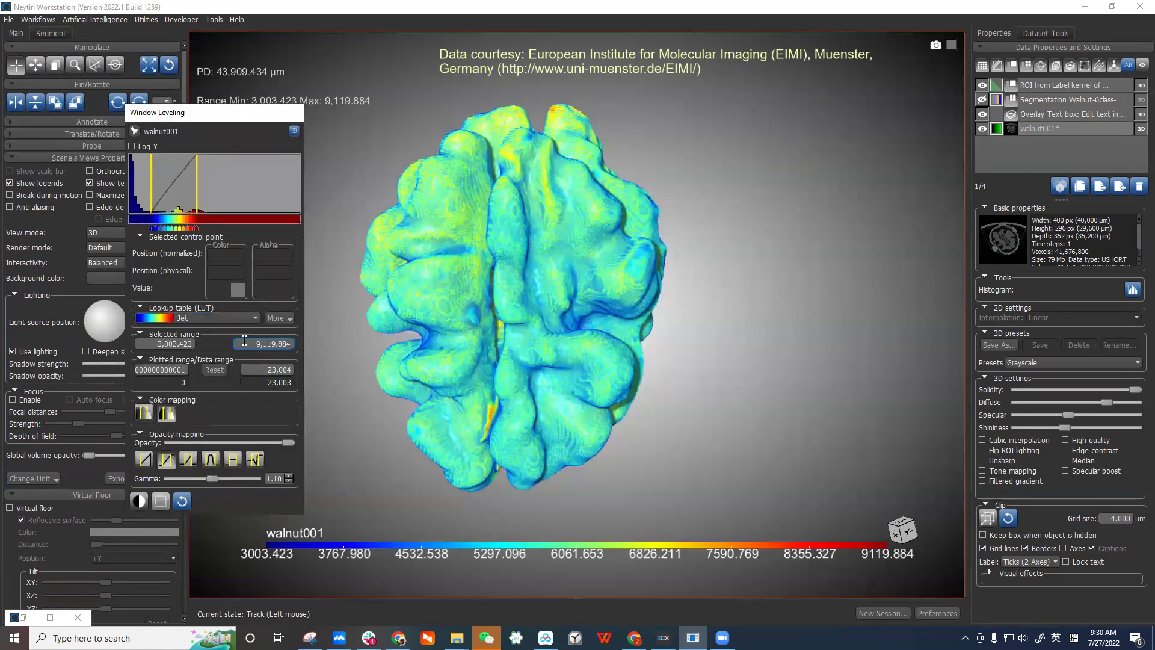
left_click_drag(631, 282, 656, 237)
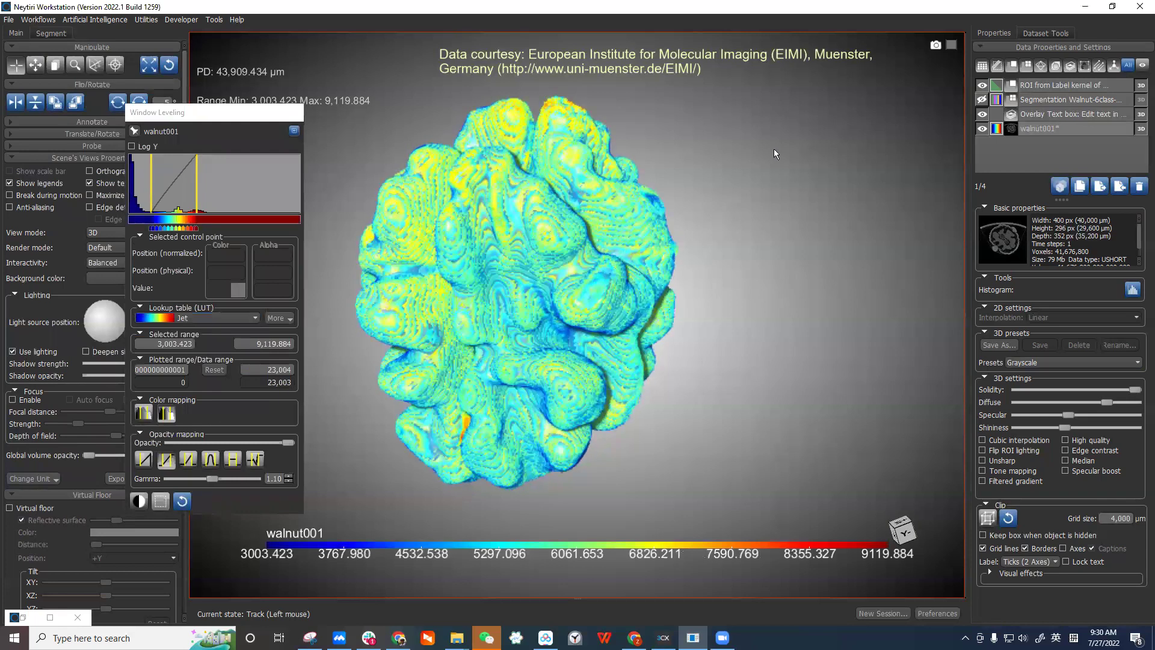
scroll(776, 154, "down", 3)
left_click(1049, 91)
left_click(527, 309)
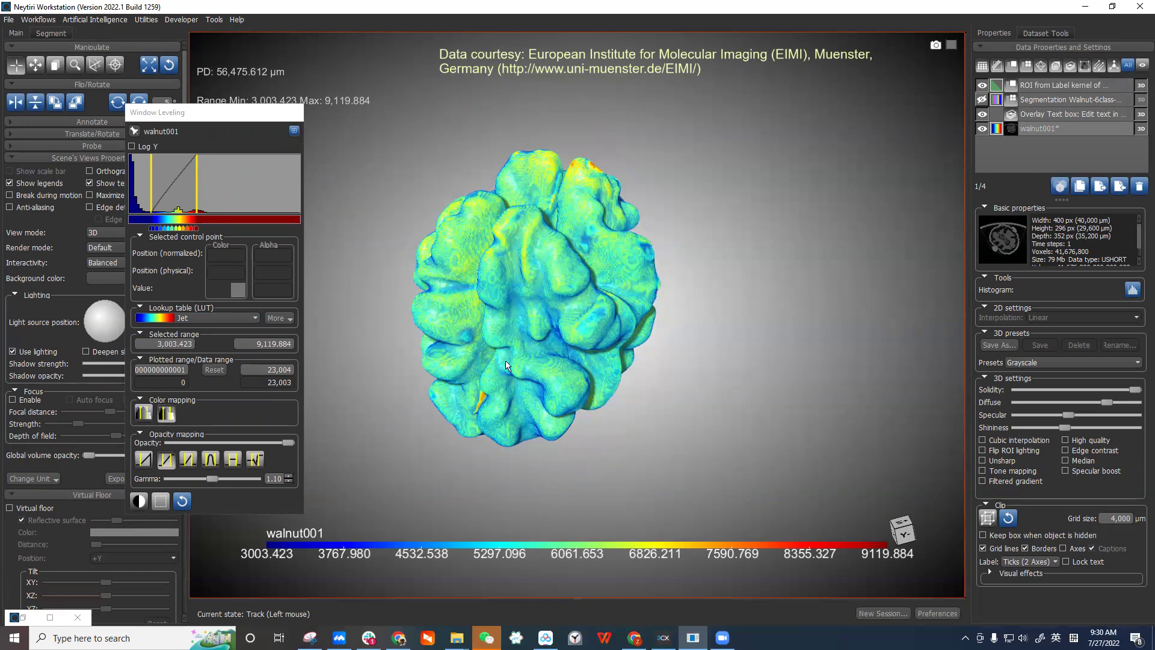